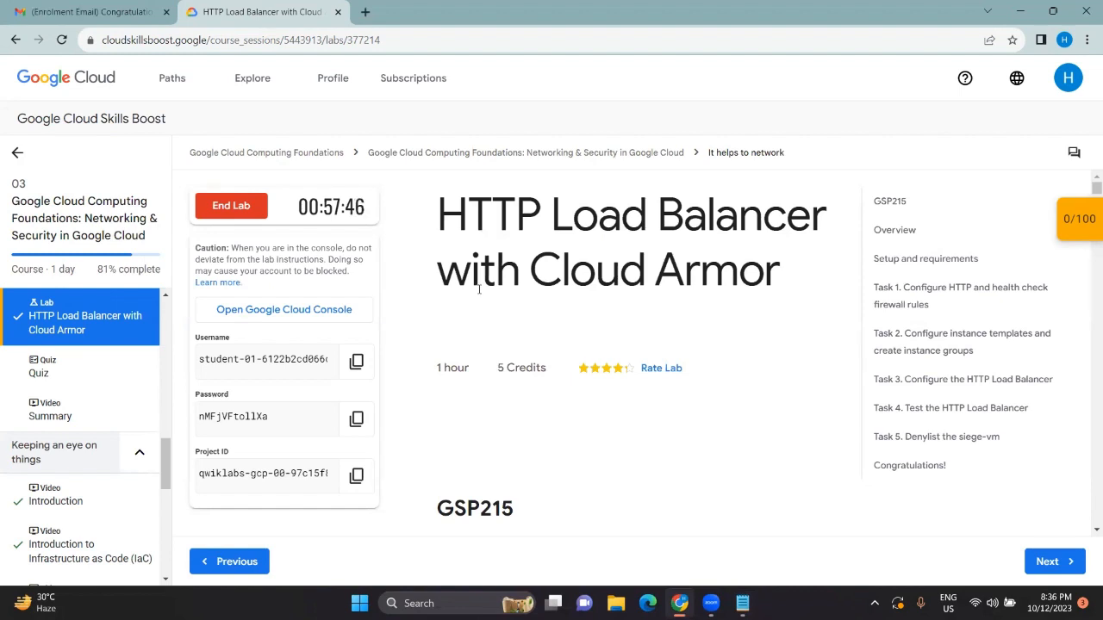
- Open the lab's Google Cloud console link in an incognito window and submit the prefilled account username
right_click(294, 306)
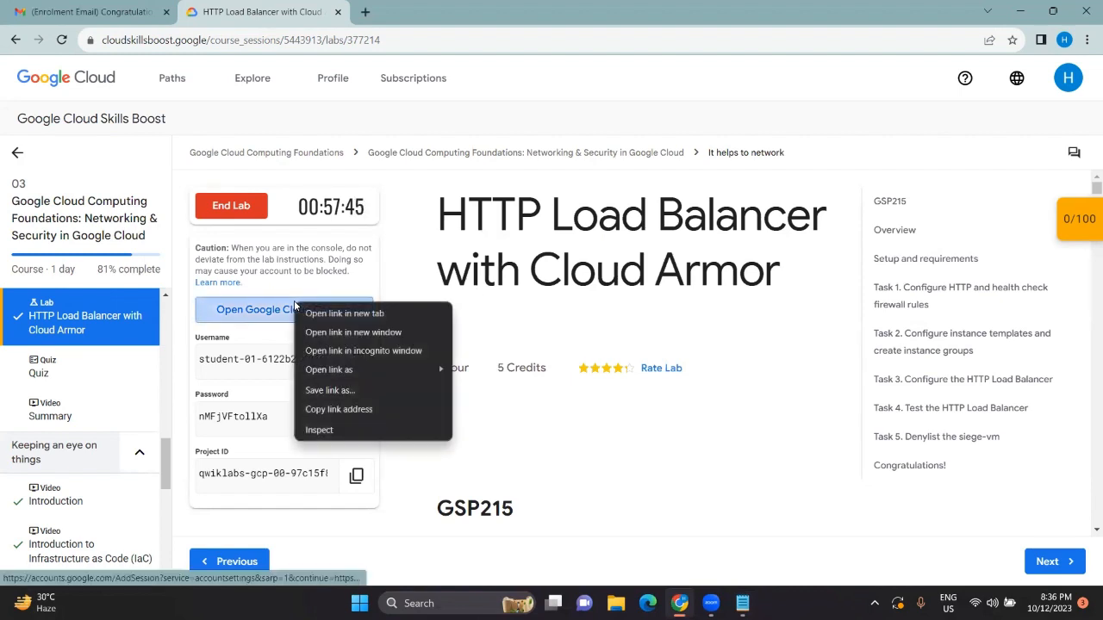
click(358, 350)
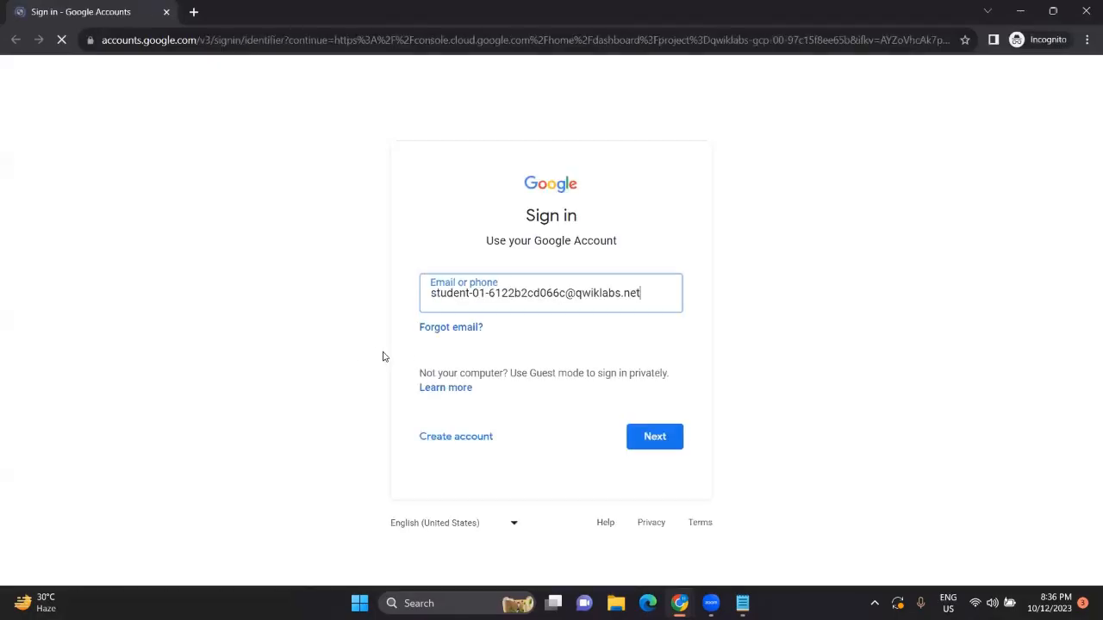
click(648, 435)
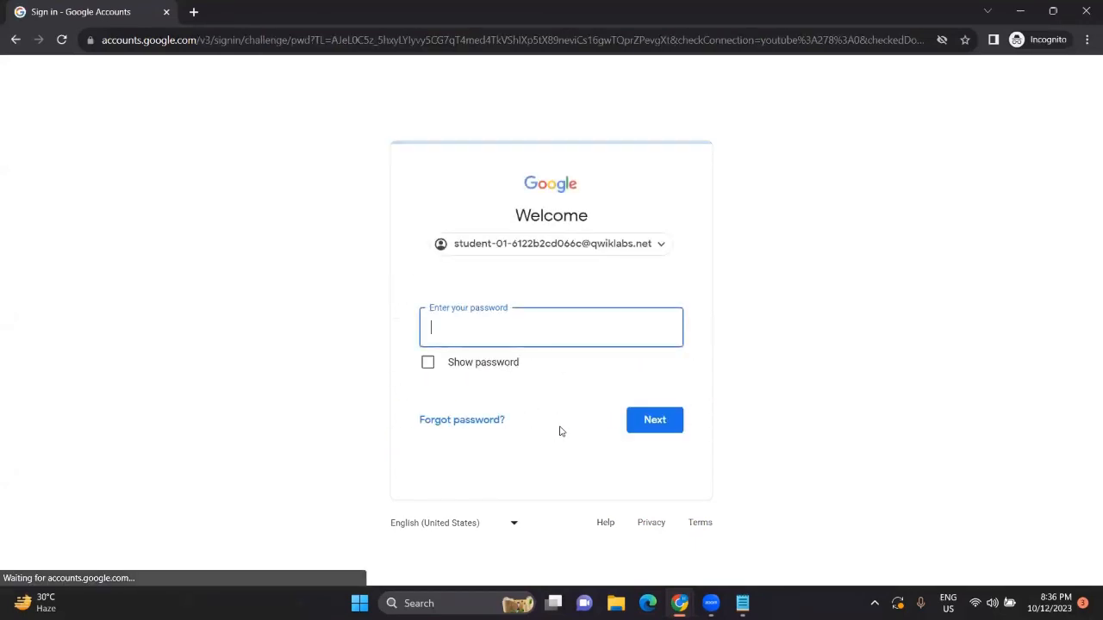
- Copy the lab password into the sign-in form, sign in, and acknowledge the new account notice
mouse_move(680, 603)
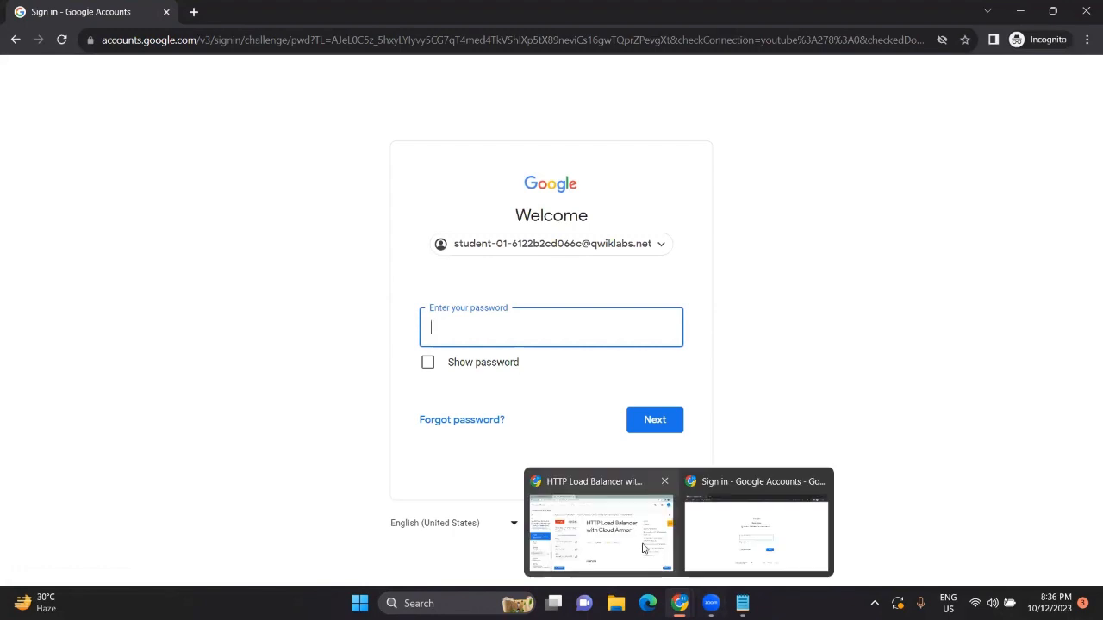
click(600, 526)
click(356, 419)
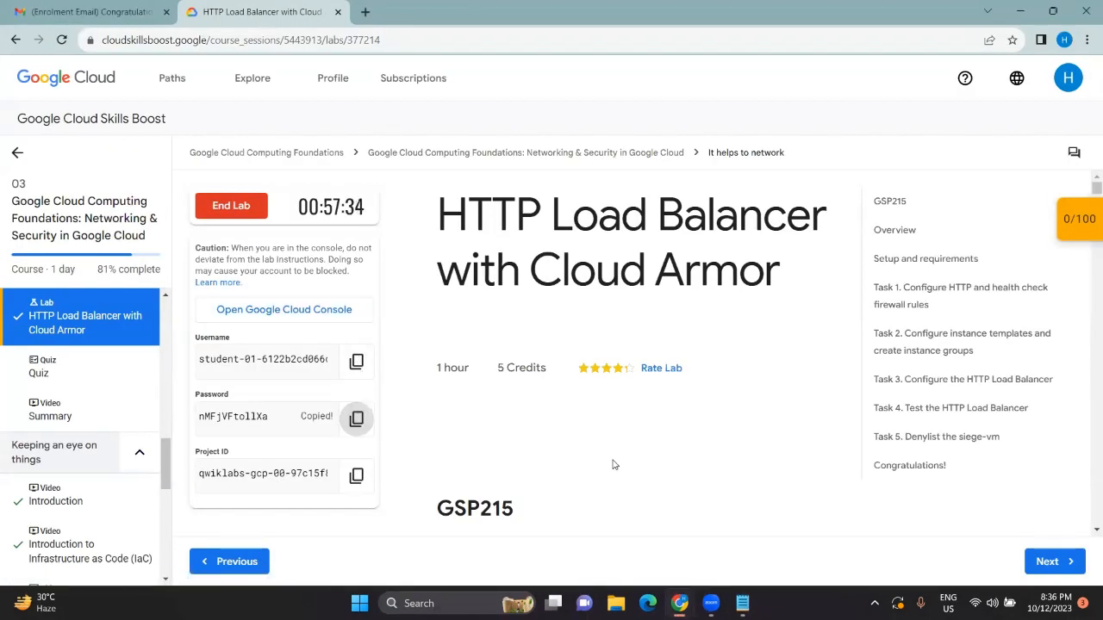
mouse_move(679, 599)
click(722, 543)
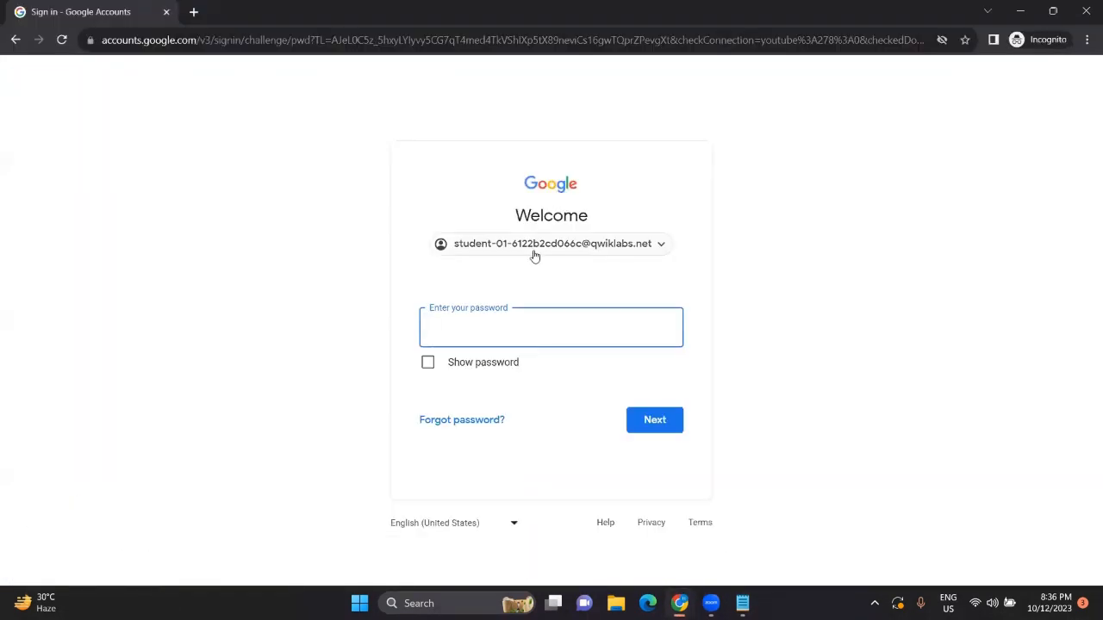
click(653, 419)
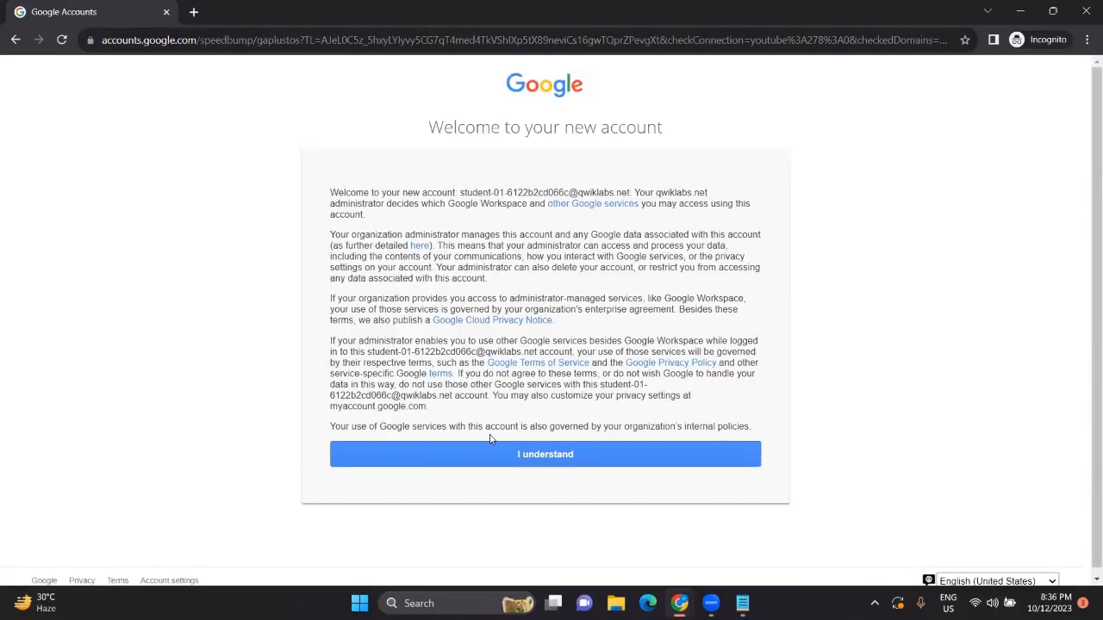
click(490, 455)
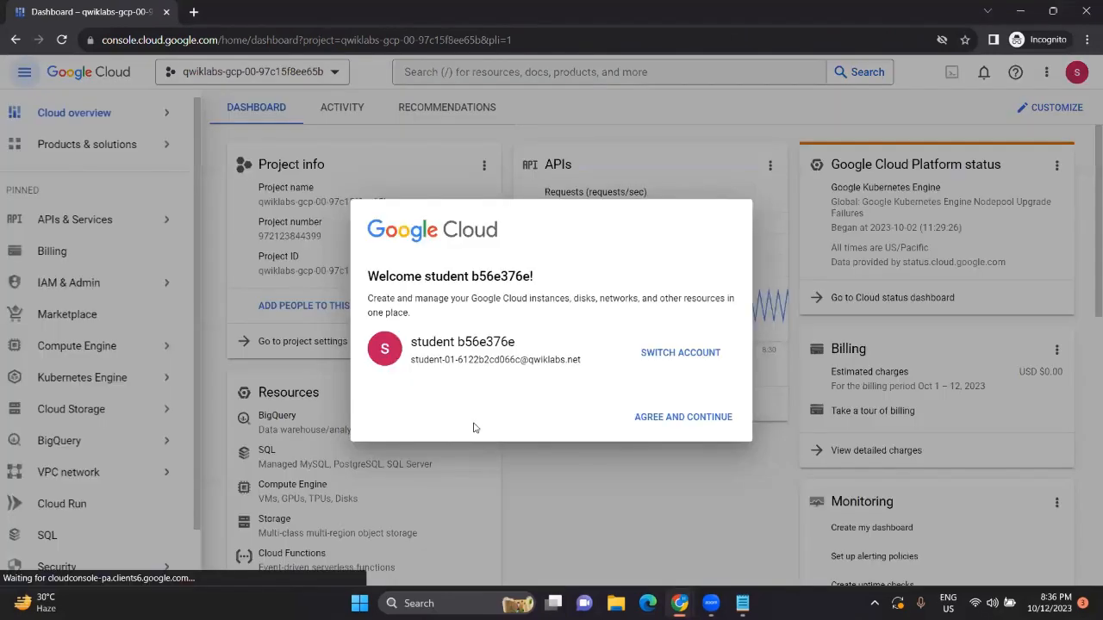
- Agree to the Google Cloud Platform Terms of Service with India as the country and continue to the console dashboard
click(645, 414)
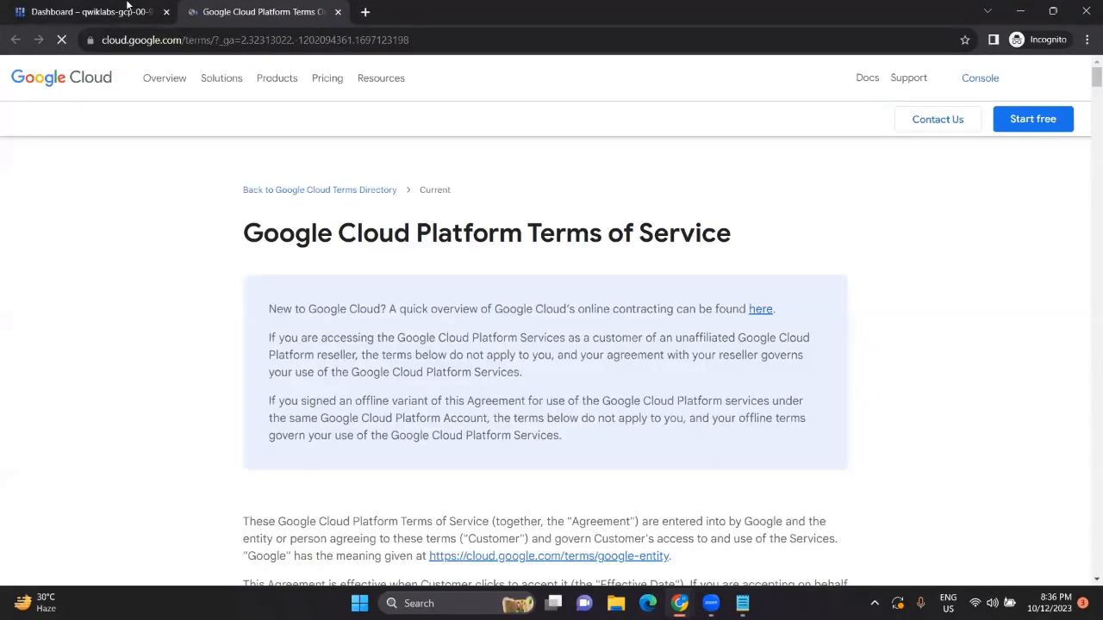
click(157, 8)
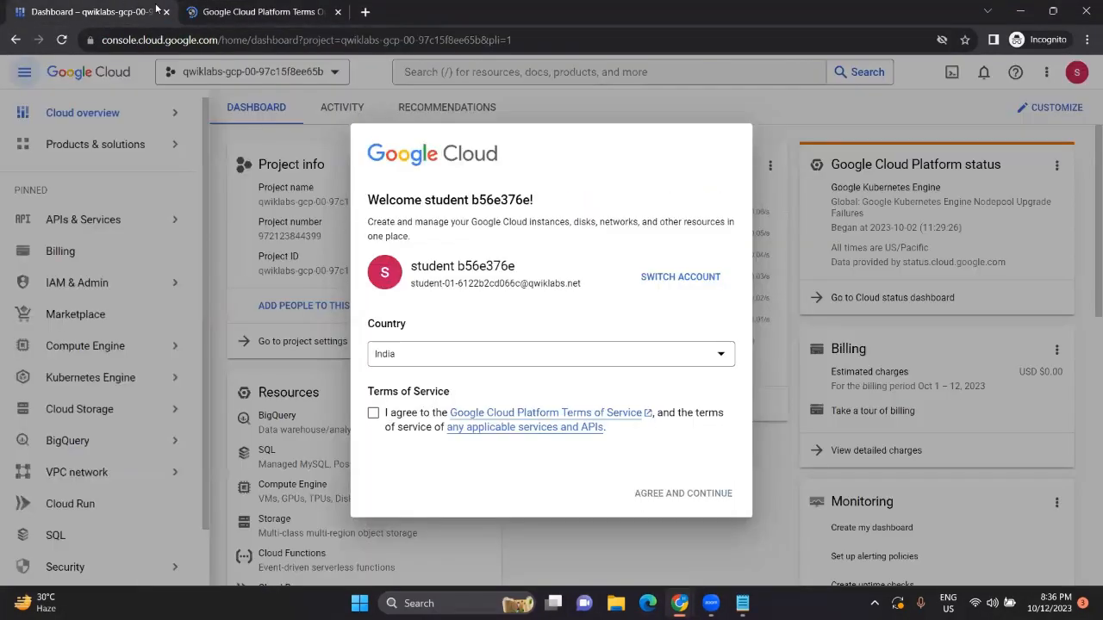
click(373, 414)
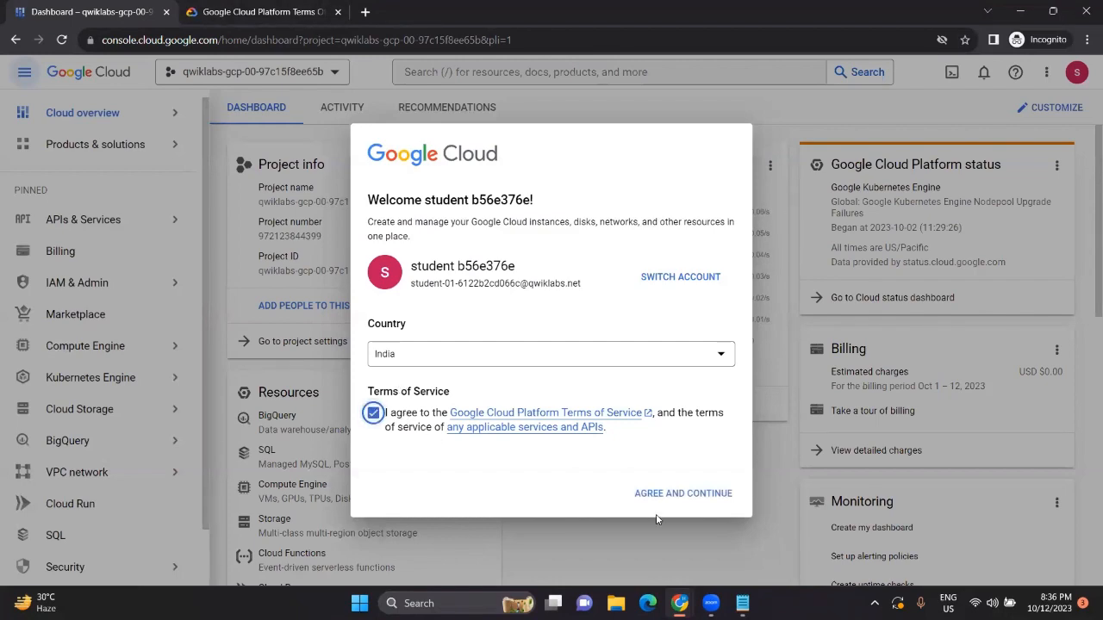
click(677, 498)
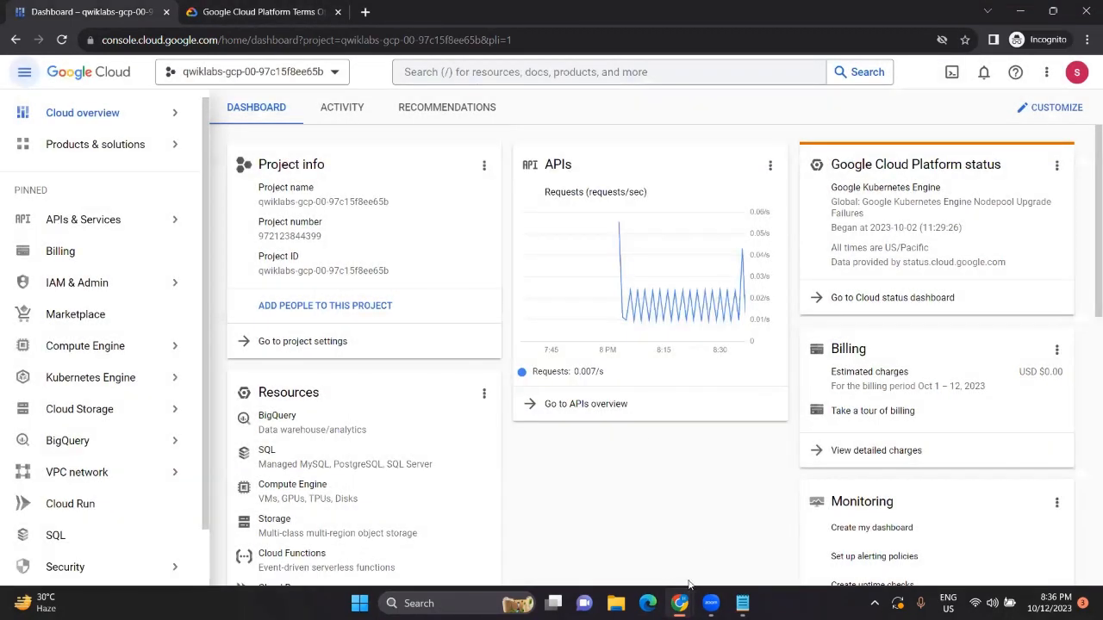
- Return to the lab page and go to Task 1, Configure HTTP and health check firewall rules
mouse_move(686, 596)
click(586, 521)
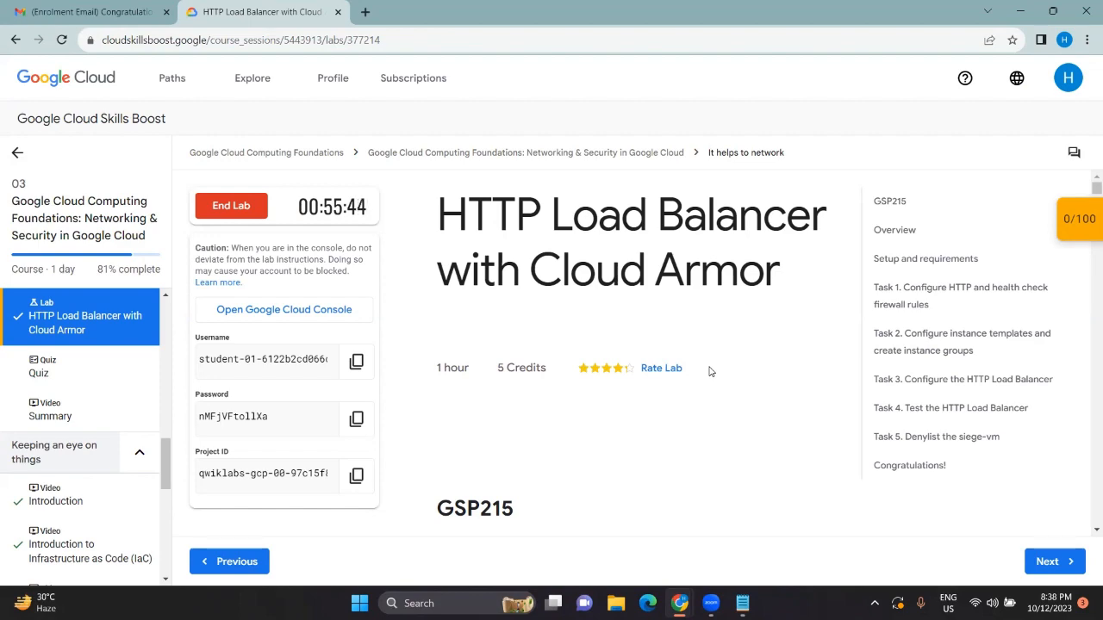
click(915, 309)
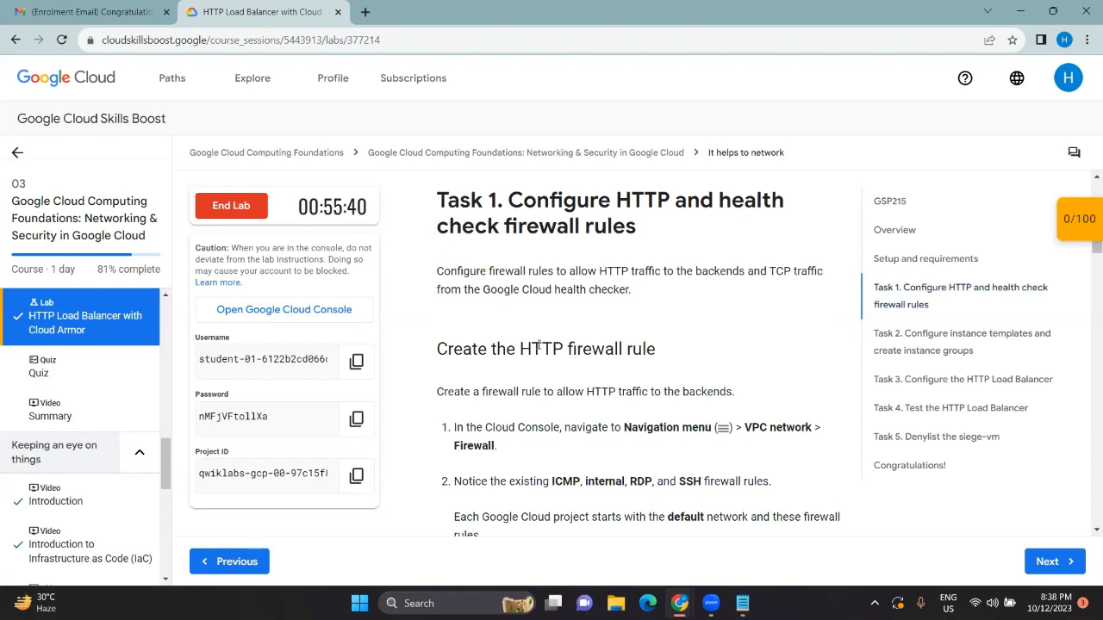
- Go to the VPC network firewall page in the Cloud console and start creating a firewall rule
mouse_move(680, 603)
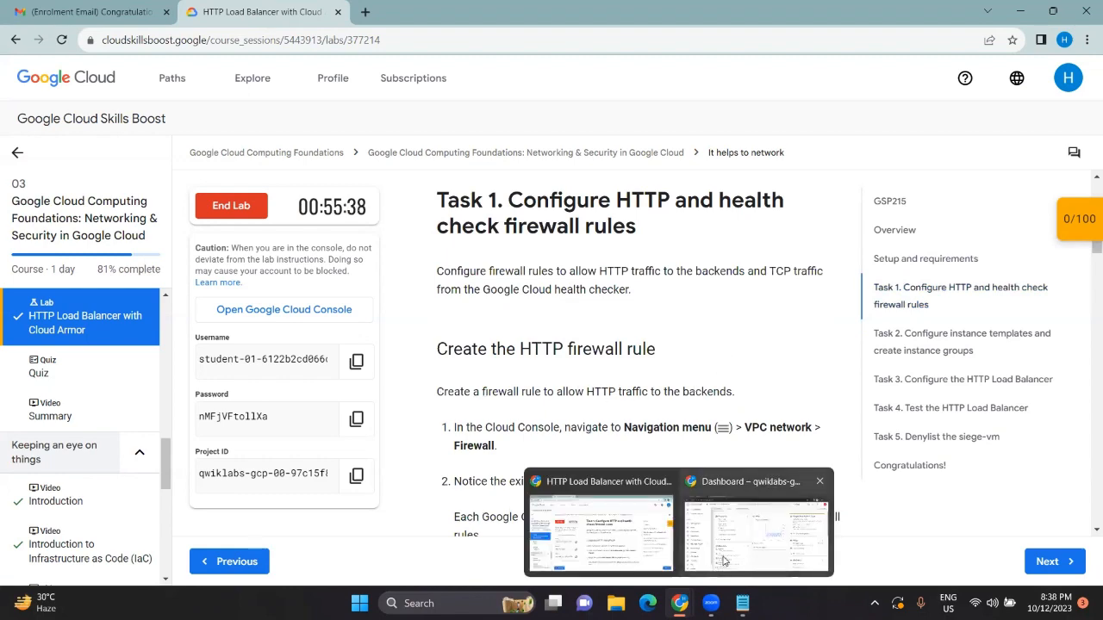
click(762, 517)
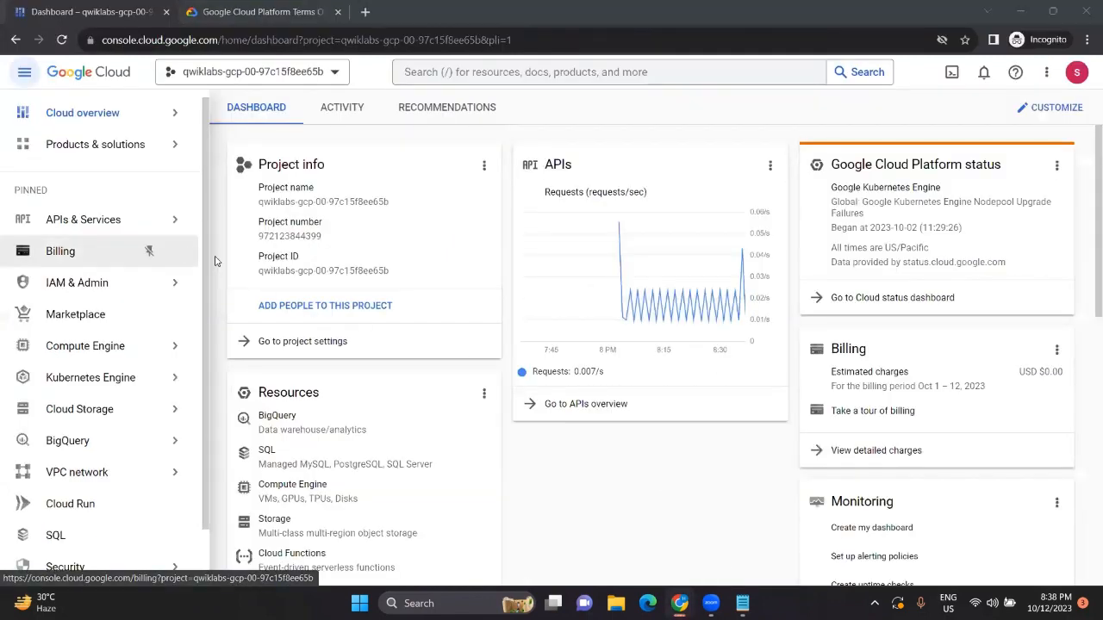
key(alt+Tab)
mouse_move(680, 603)
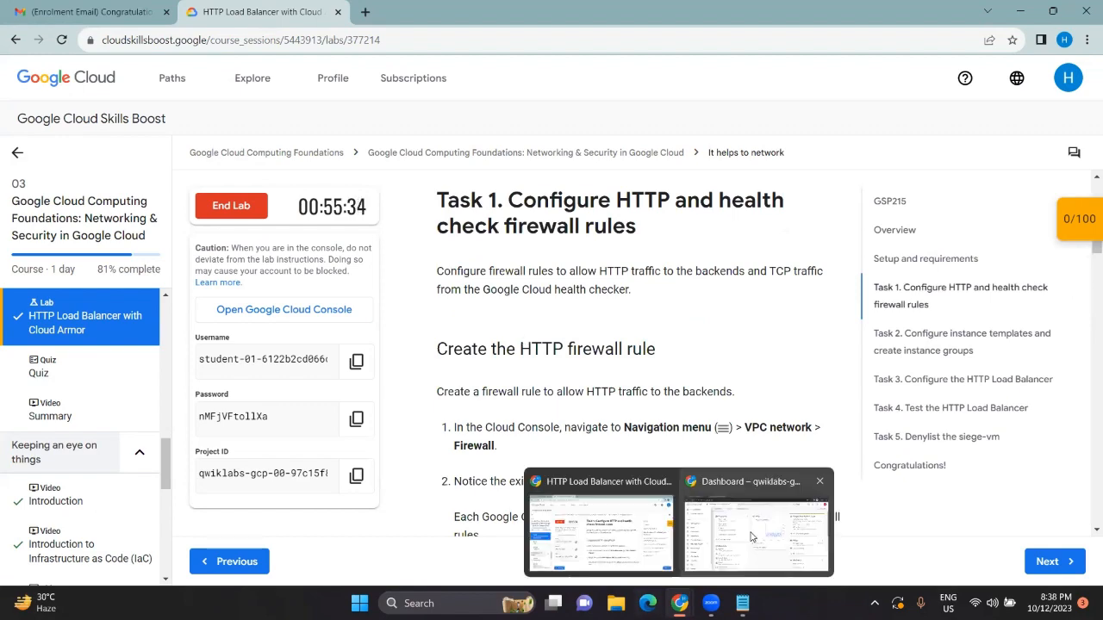
click(748, 472)
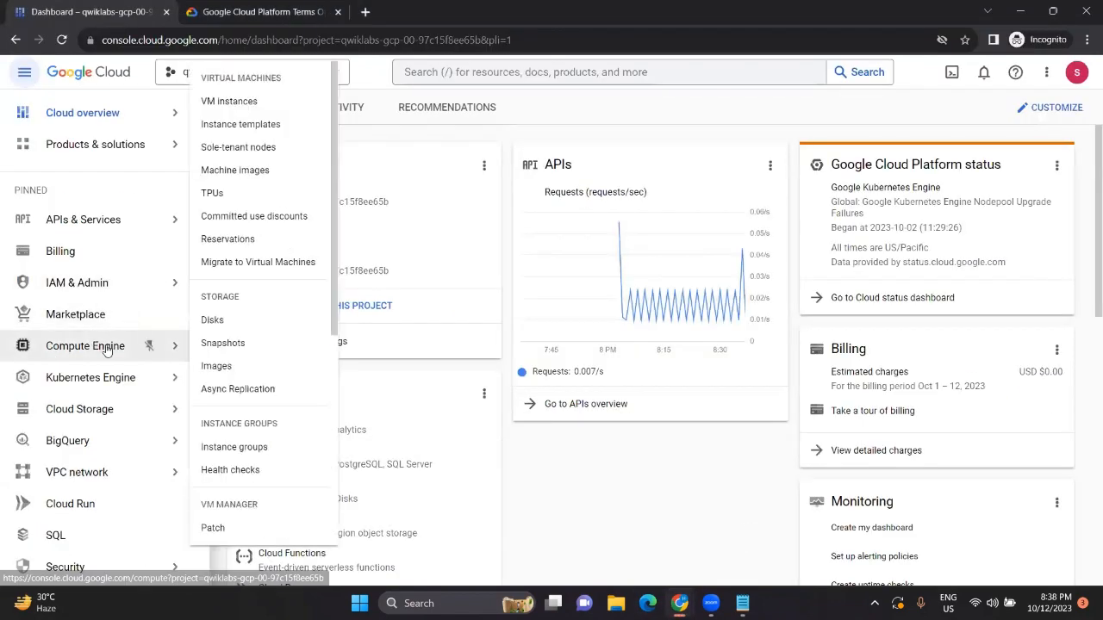
click(103, 473)
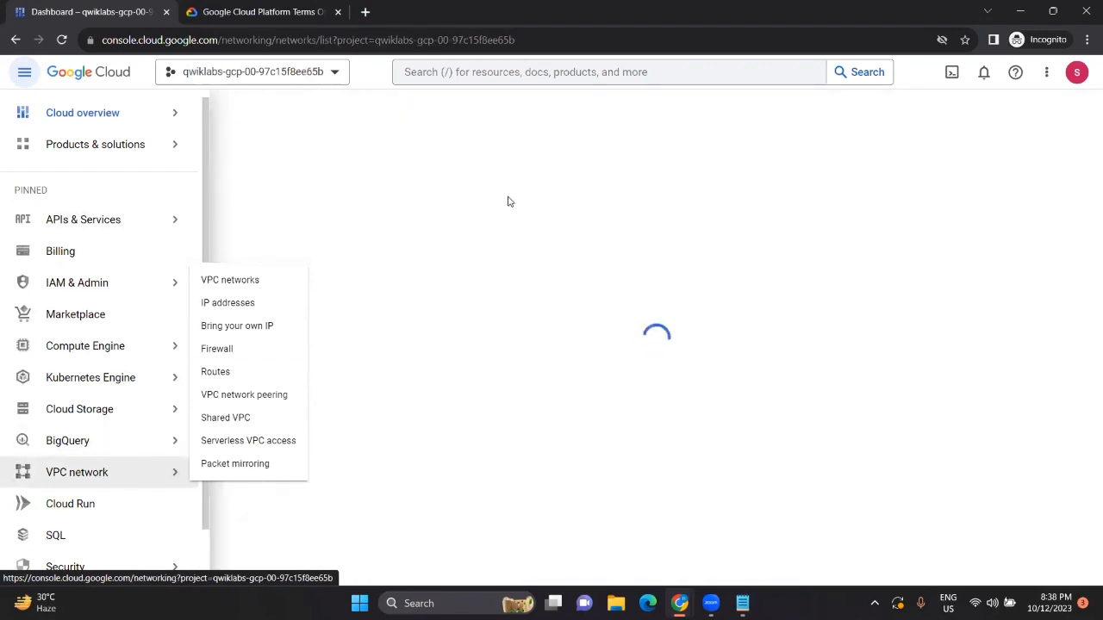
click(76, 242)
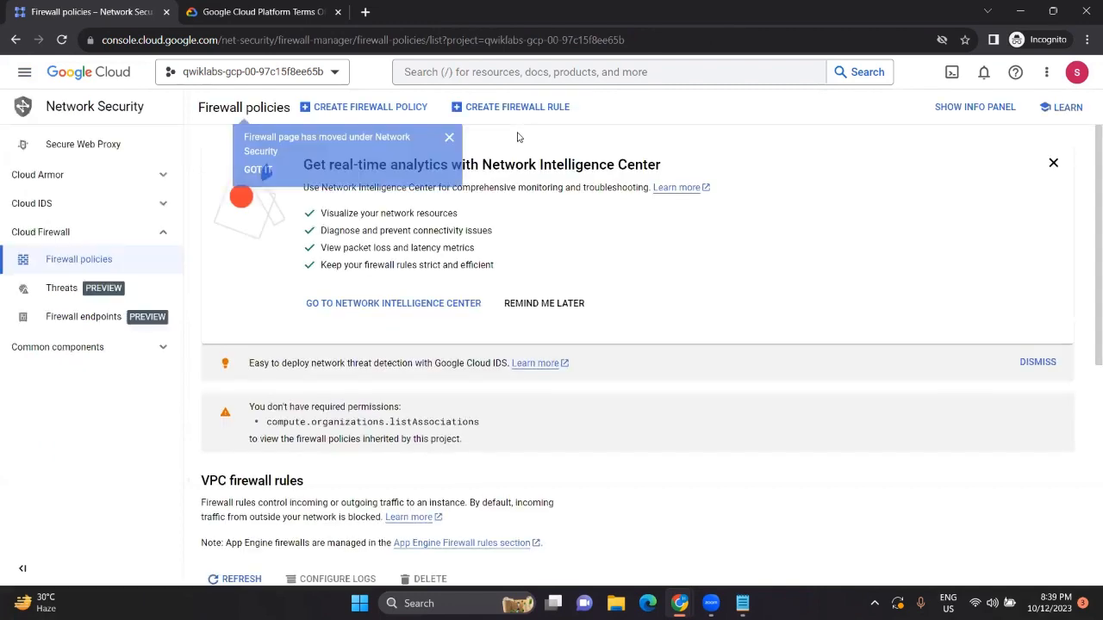
click(519, 110)
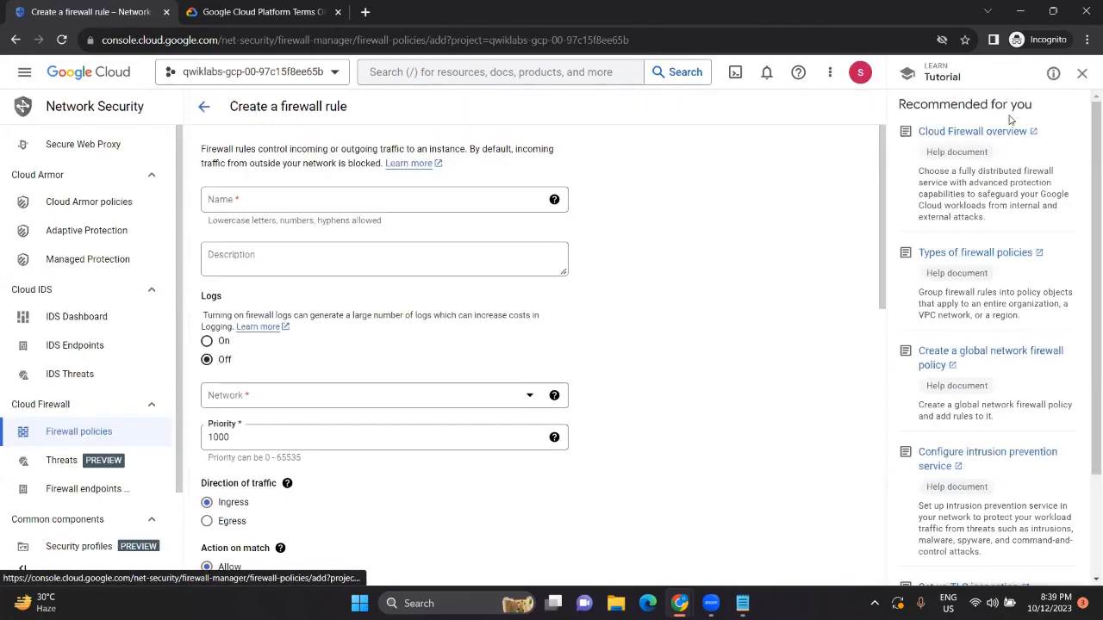
- Name the firewall rule default-allow-http, copying the name from the lab's HTTP firewall rule table
click(401, 199)
key(alt+Tab)
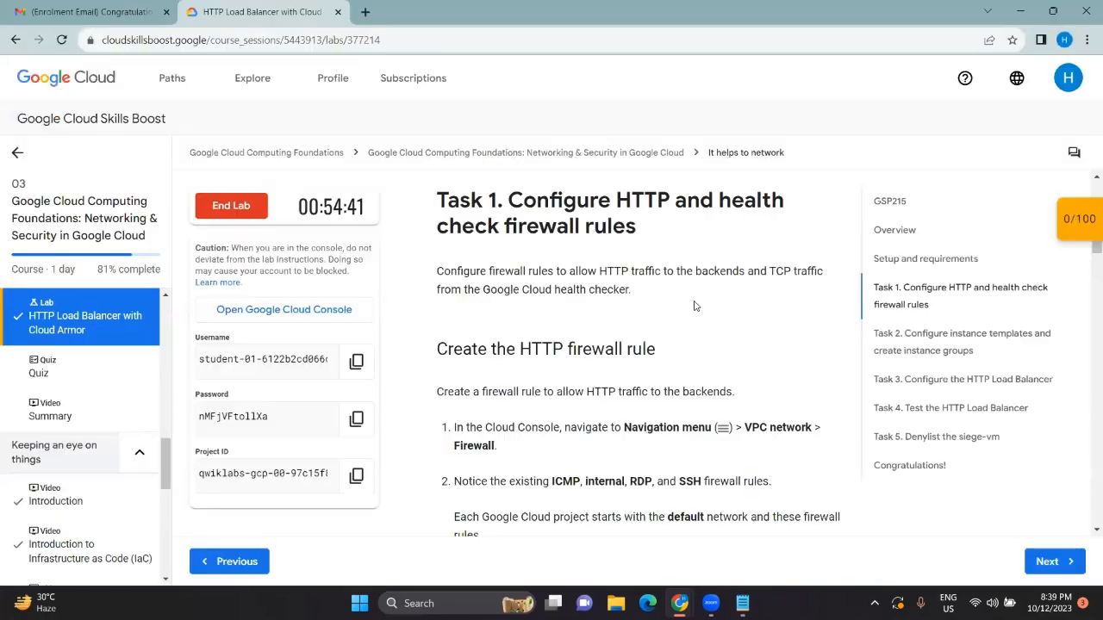
scroll(596, 419, down, 3)
triple_click(583, 395)
key(ctrl+c)
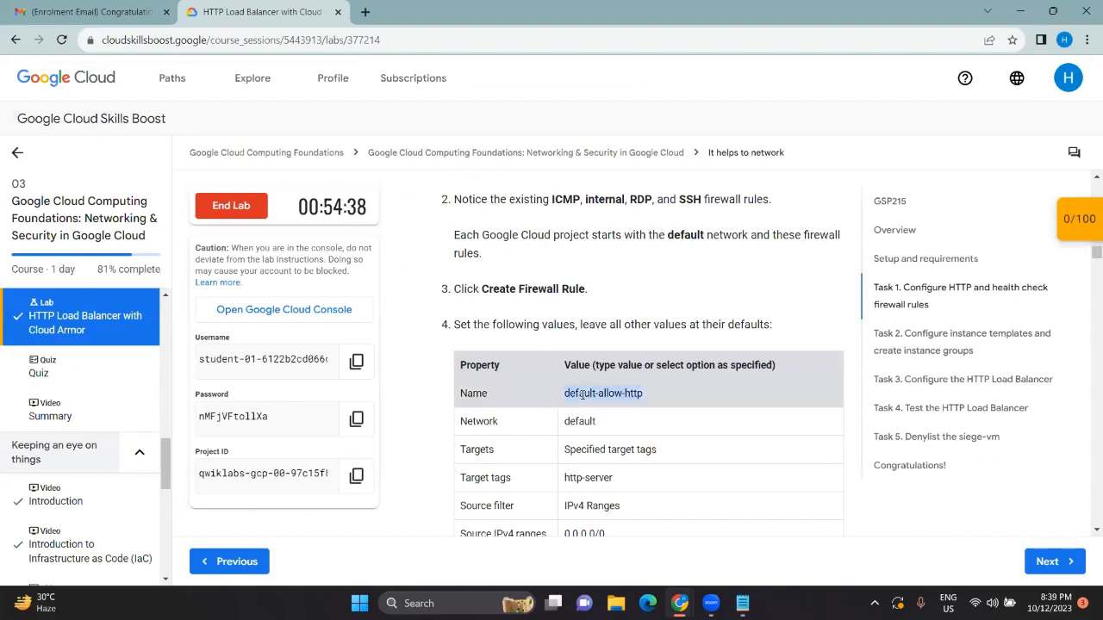
key(alt+Tab)
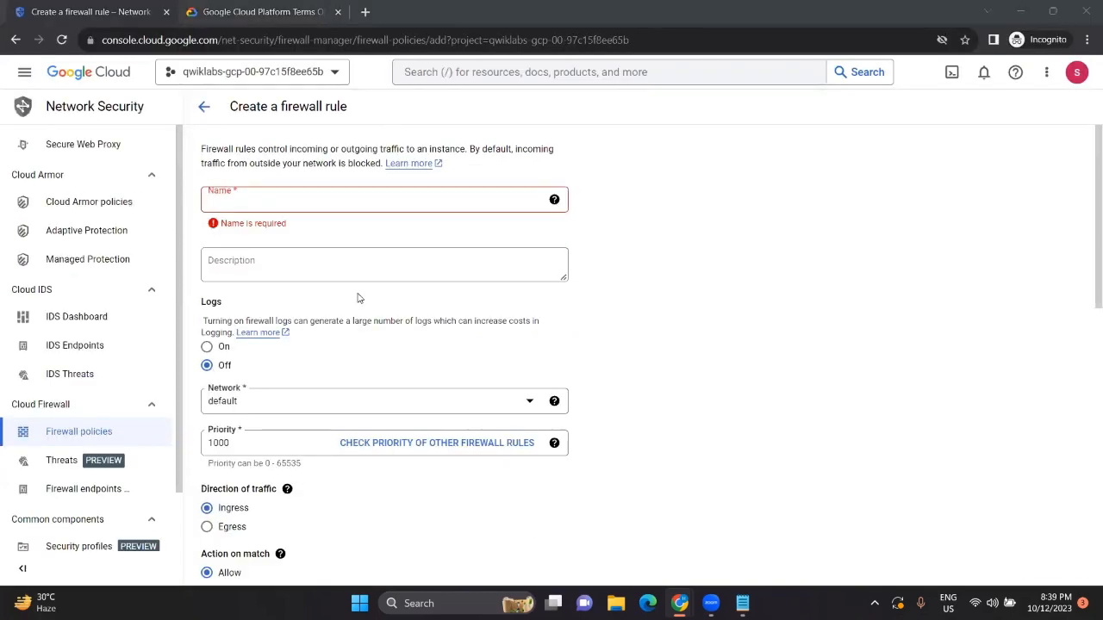
key(alt+Tab)
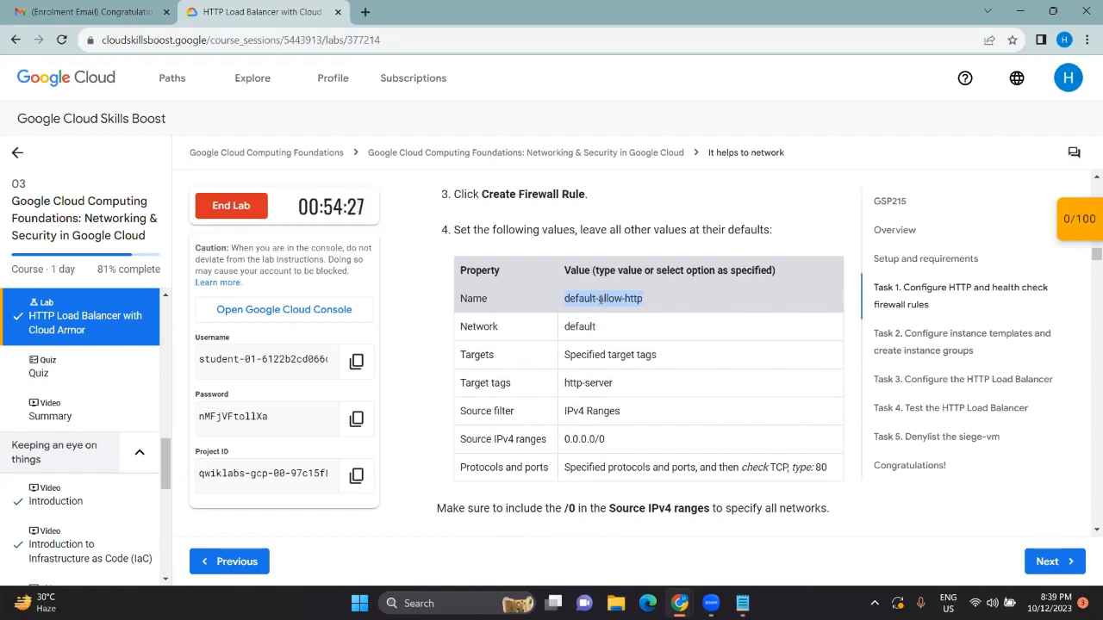
scroll(601, 299, down, 4)
scroll(601, 305, up, 6)
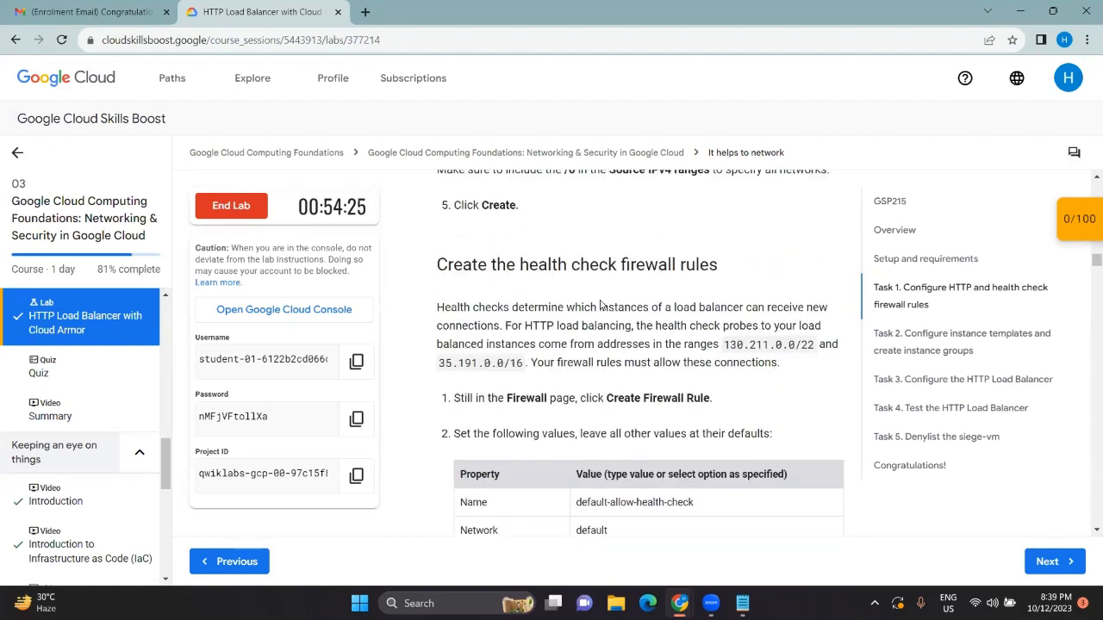
key(alt+Tab)
key(ctrl+v)
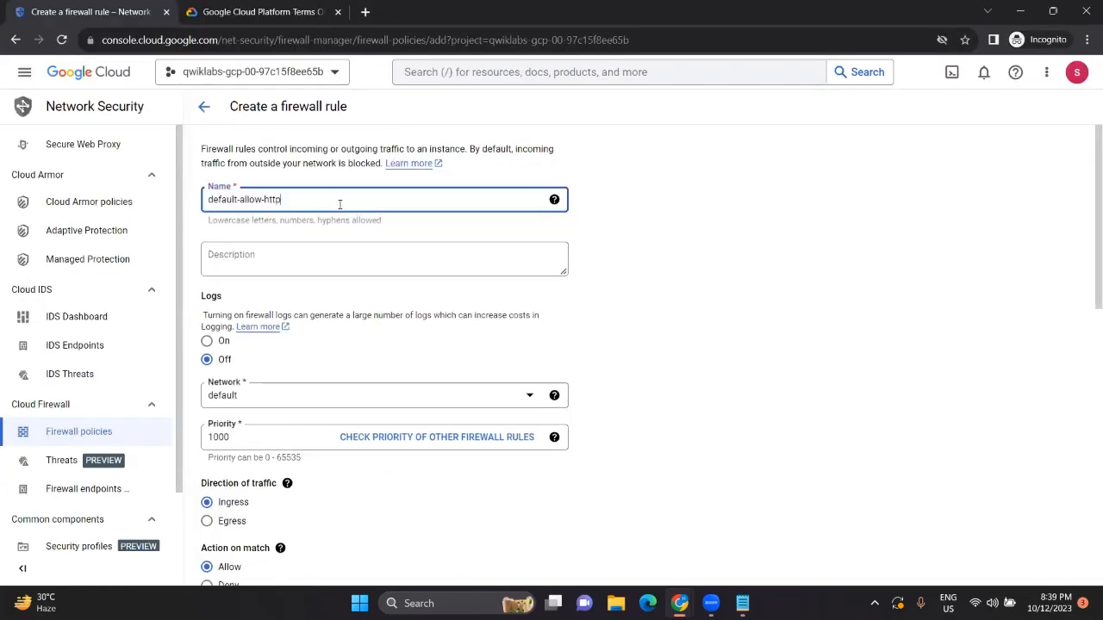
- Copy the target tag http-server from the lab instructions and add it to the firewall rule's target tags
scroll(299, 306, down, 2)
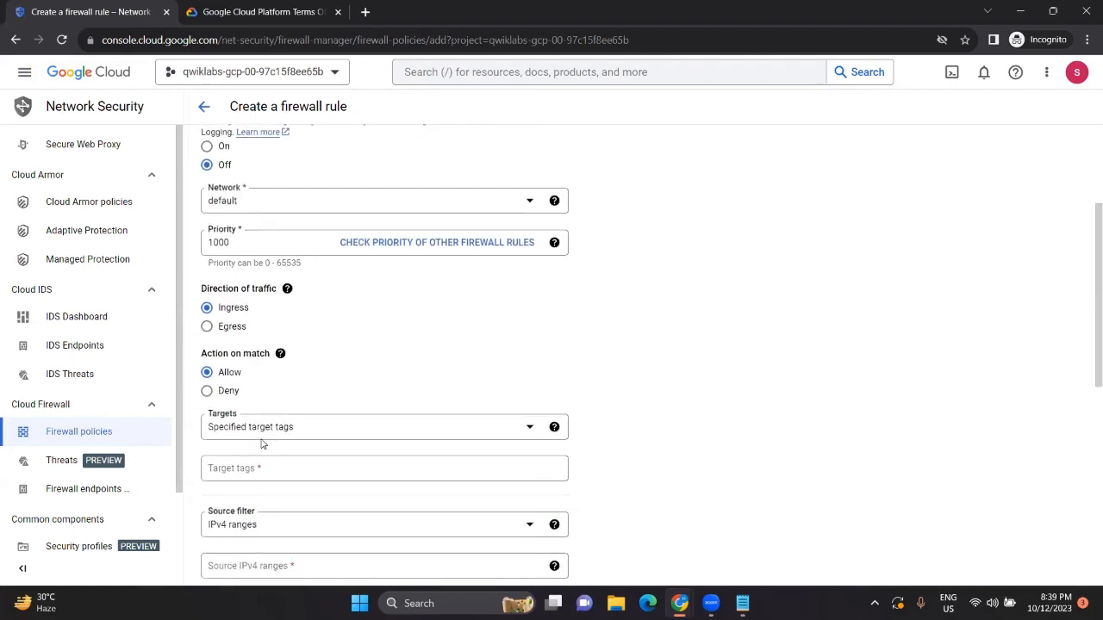
key(alt+Tab)
scroll(613, 331, down, 2)
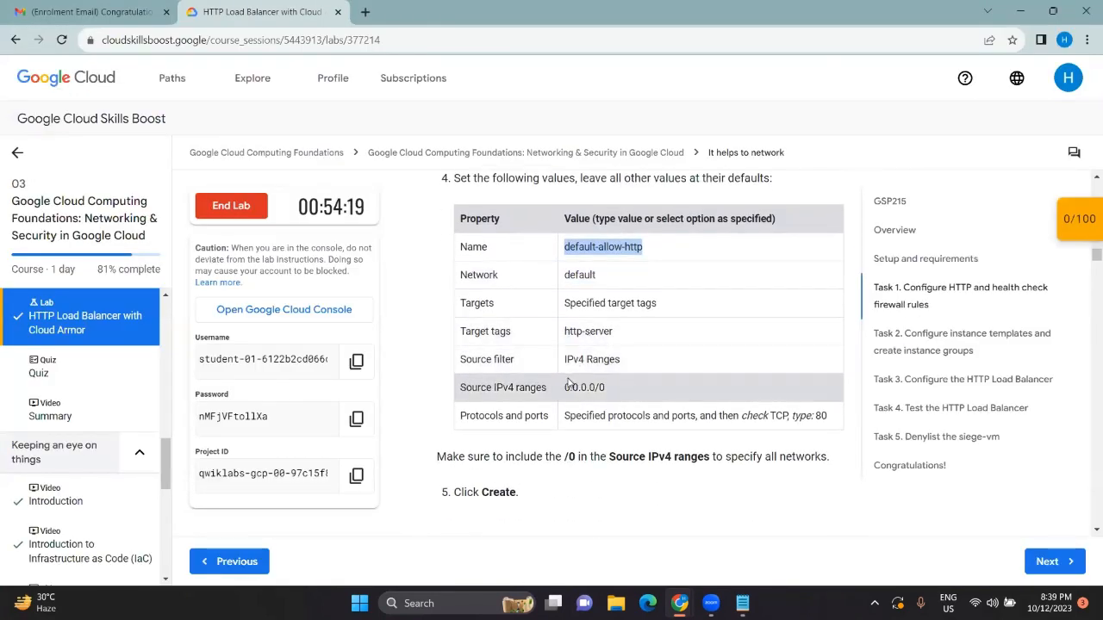
drag(613, 330, 564, 331)
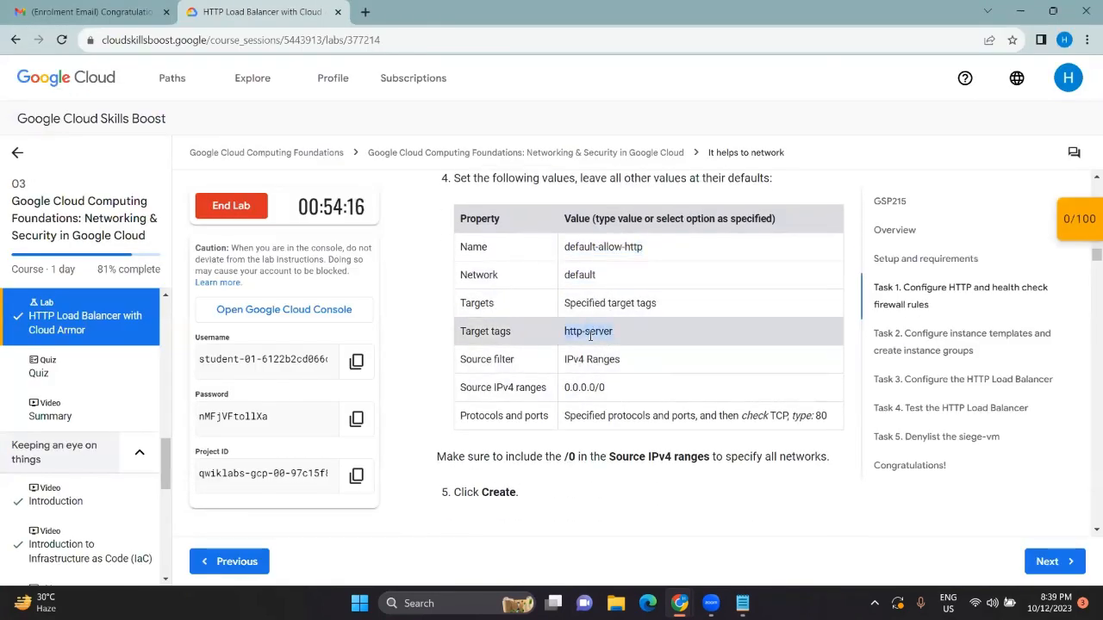
key(ctrl+c)
key(alt+Tab)
click(267, 467)
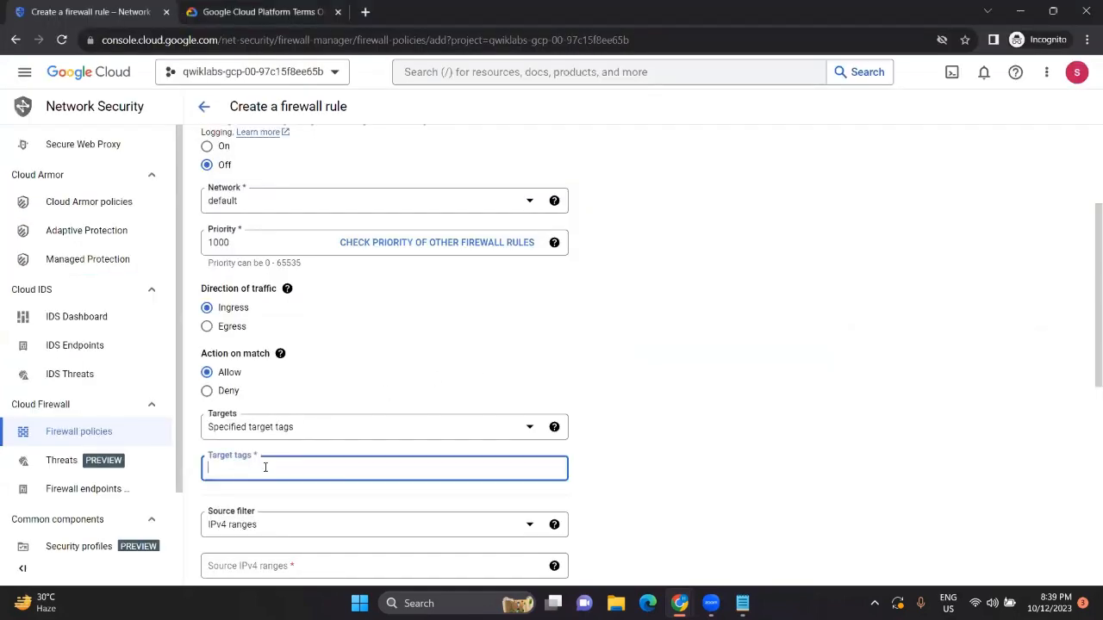
key(ctrl+v)
key(Return)
scroll(297, 415, down, 1)
- Copy the source range 0.0.0.0/0 from the lab's HTTP rule table into the firewall rule's source IPv4 ranges
key(alt+Tab)
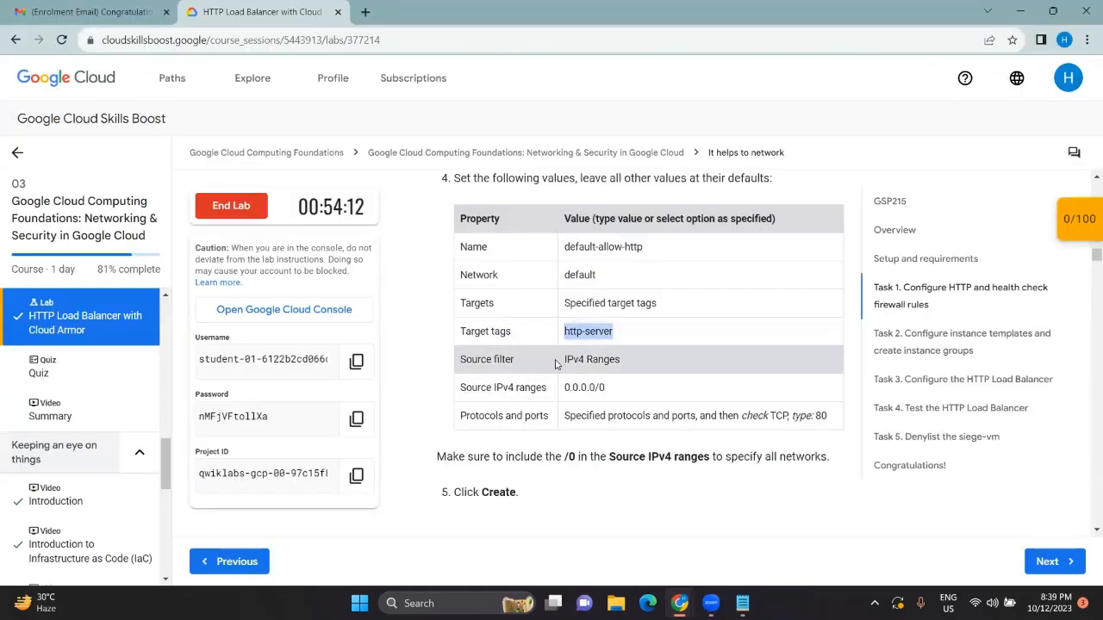
key(alt+Tab)
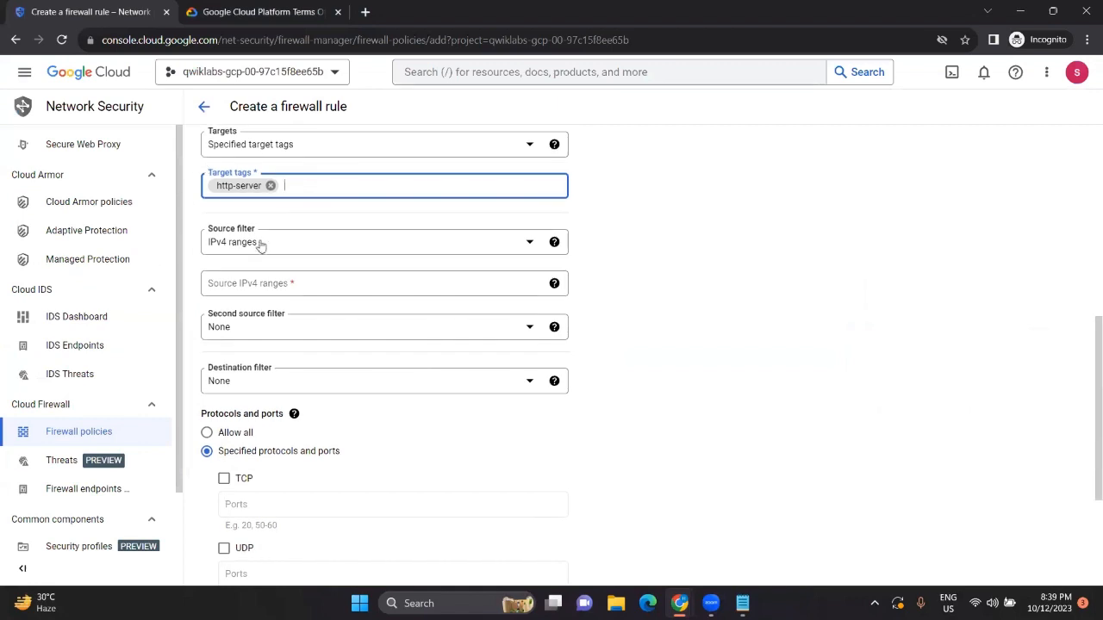
key(alt+Tab)
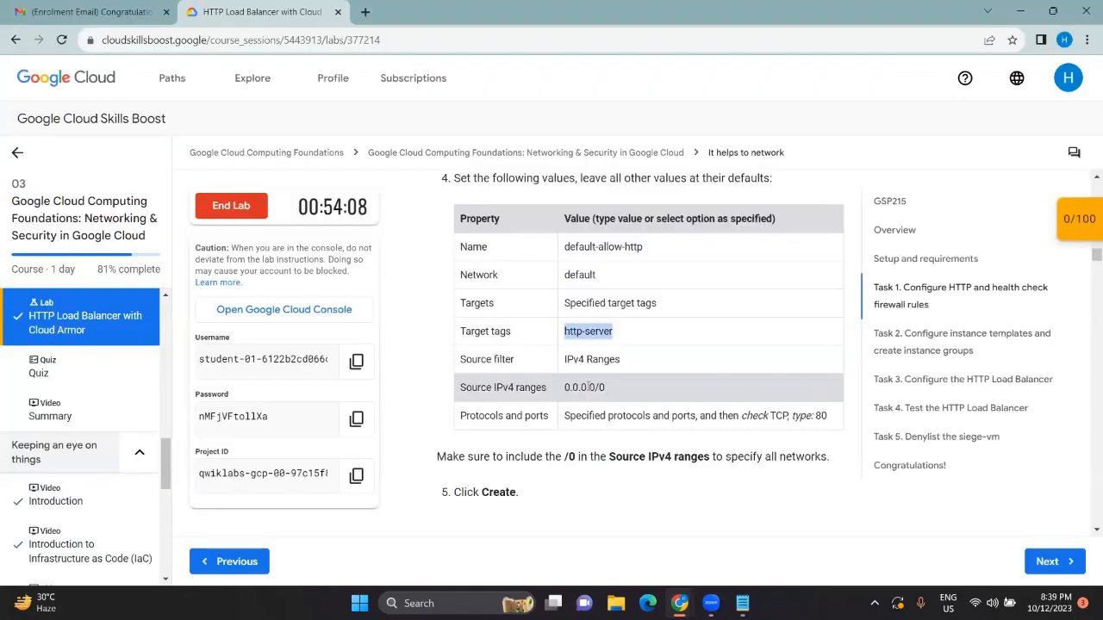
double_click(587, 386)
key(alt+Tab)
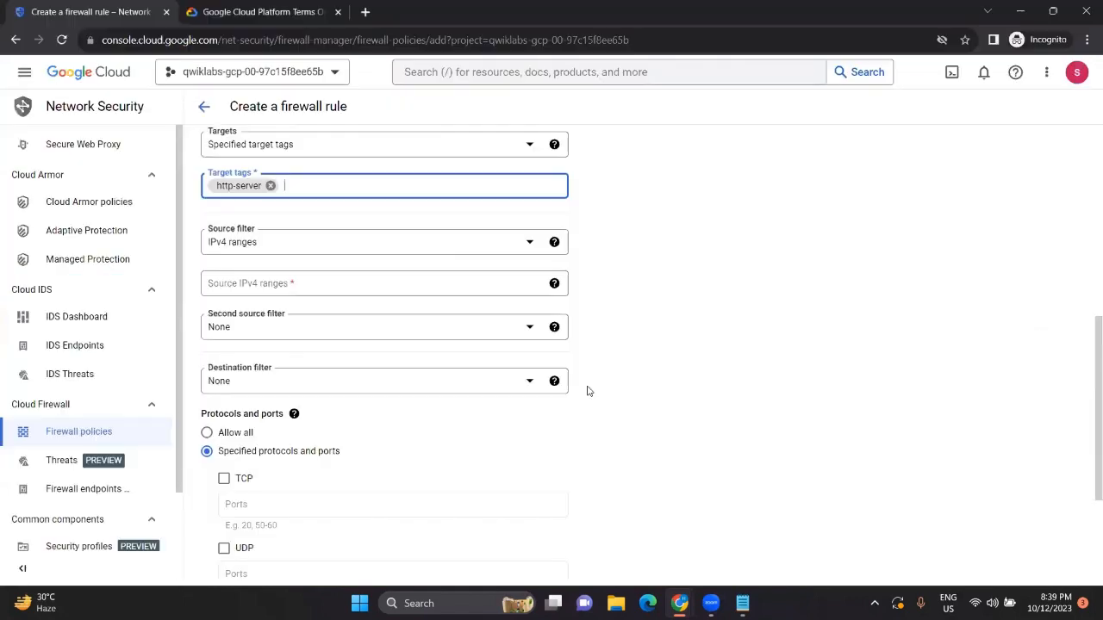
click(293, 281)
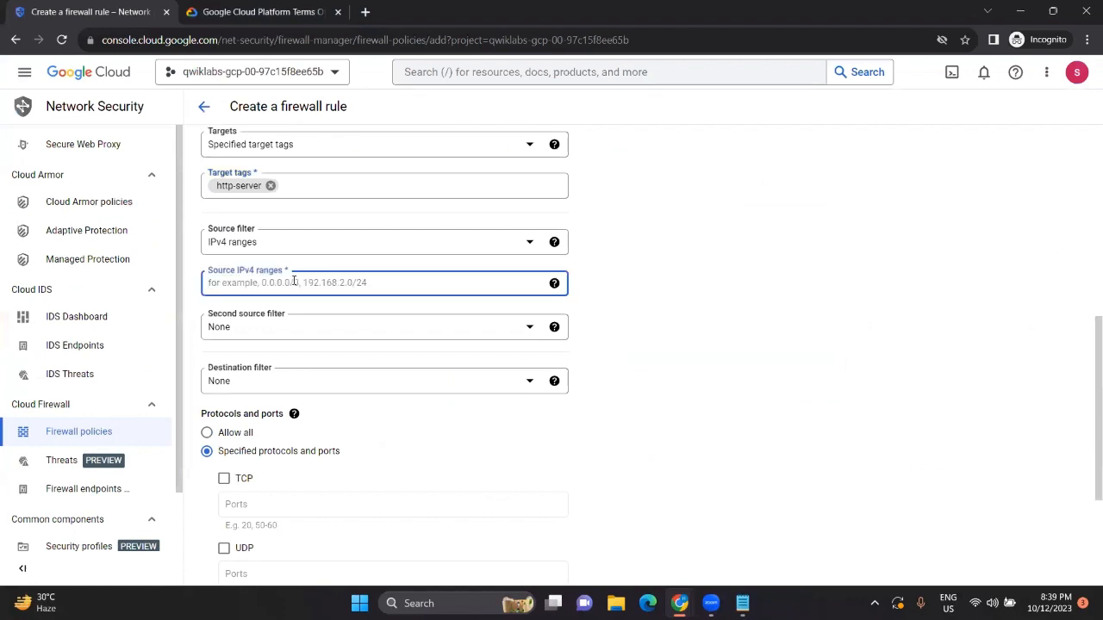
key(ctrl+v)
- Allow TCP port 80 as the lab table specifies for the HTTP rule, and return to the firewall policies list
key(alt+Tab)
scroll(540, 336, down, 1)
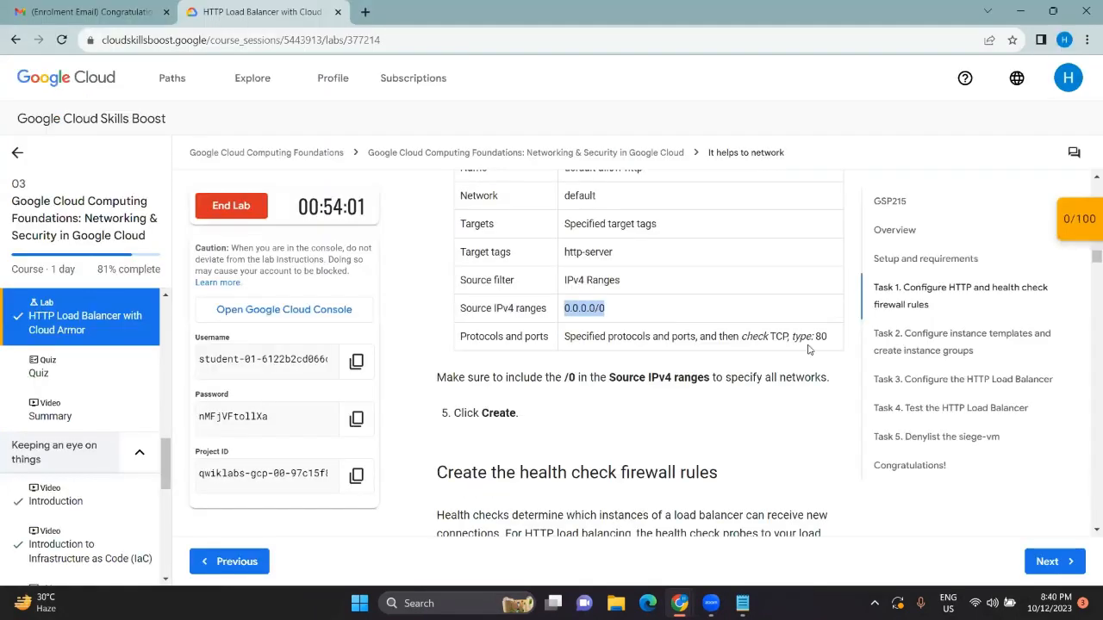
key(alt+Tab)
scroll(265, 375, down, 3)
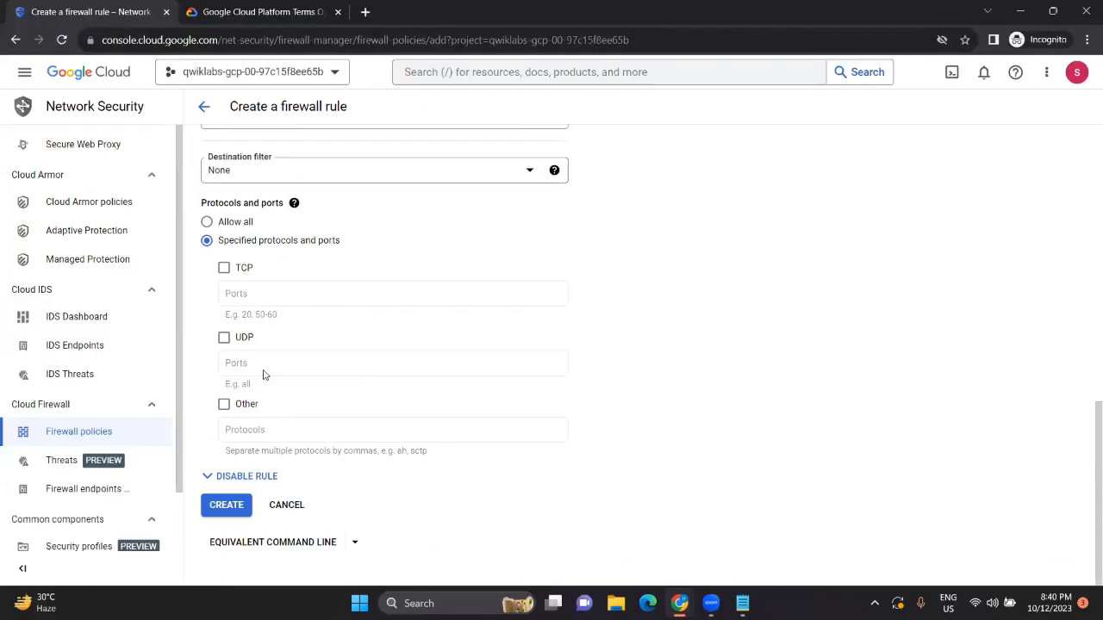
click(225, 270)
click(258, 292)
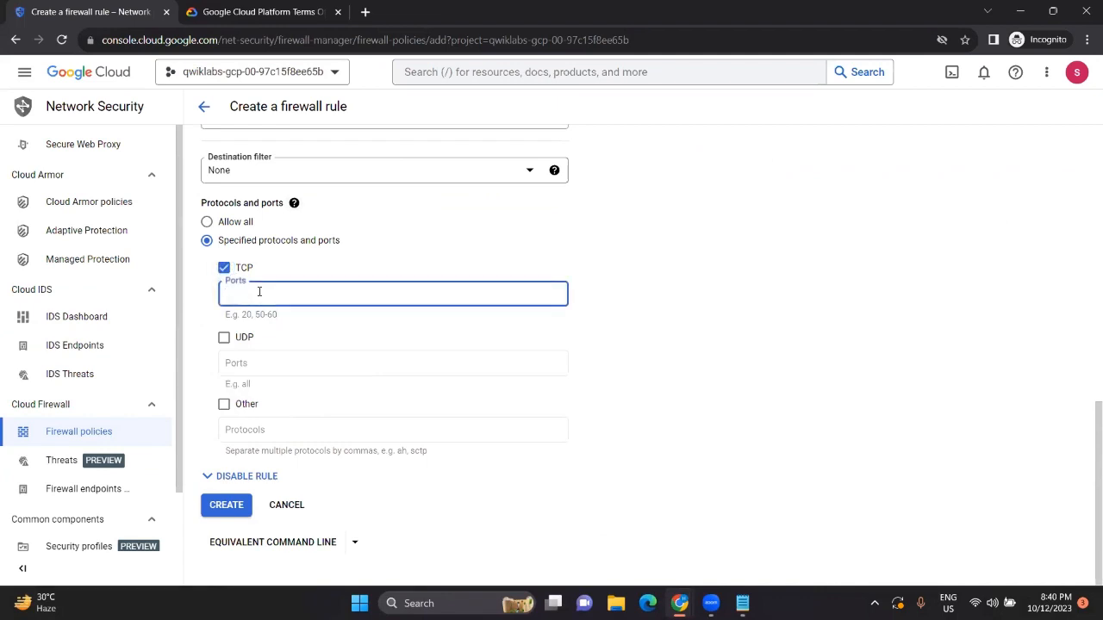
text(80)
key(alt+Tab)
scroll(461, 335, down, 1)
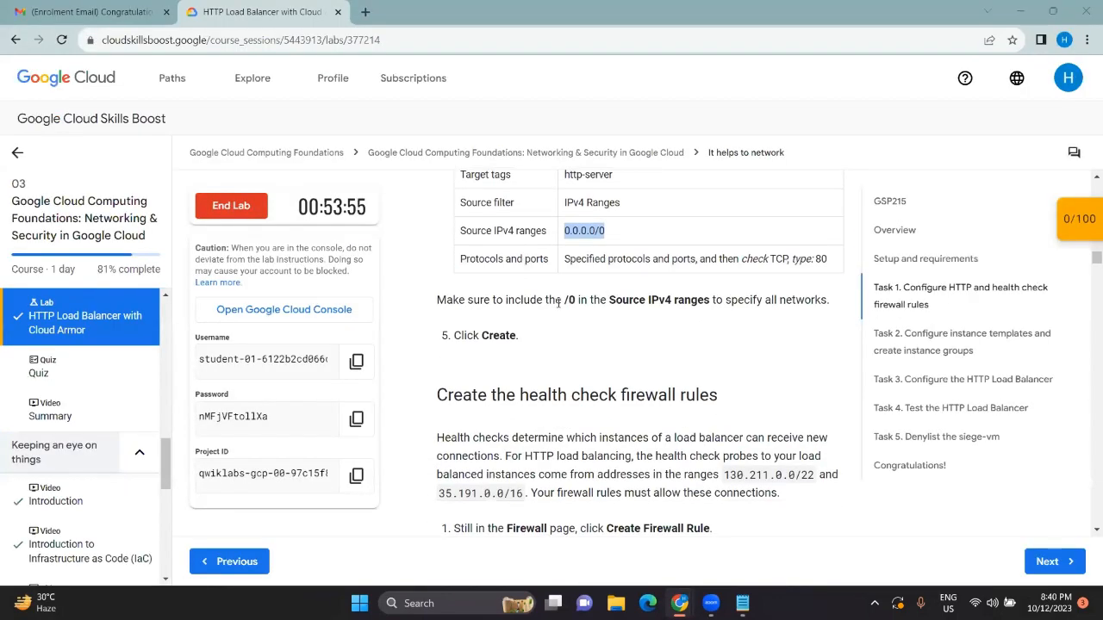
key(alt+Tab)
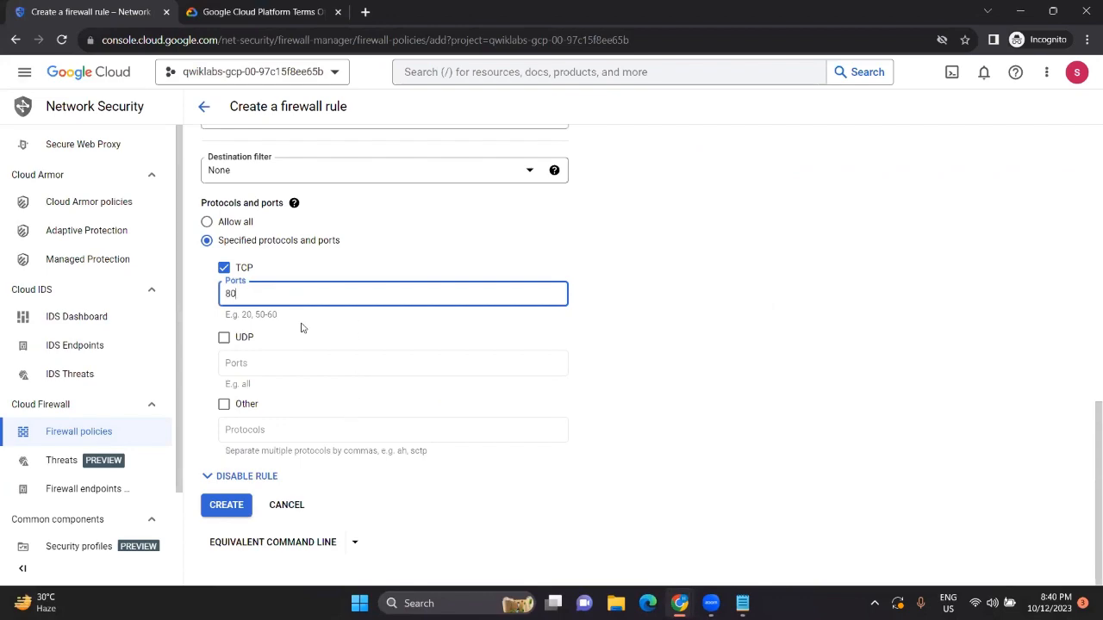
click(203, 106)
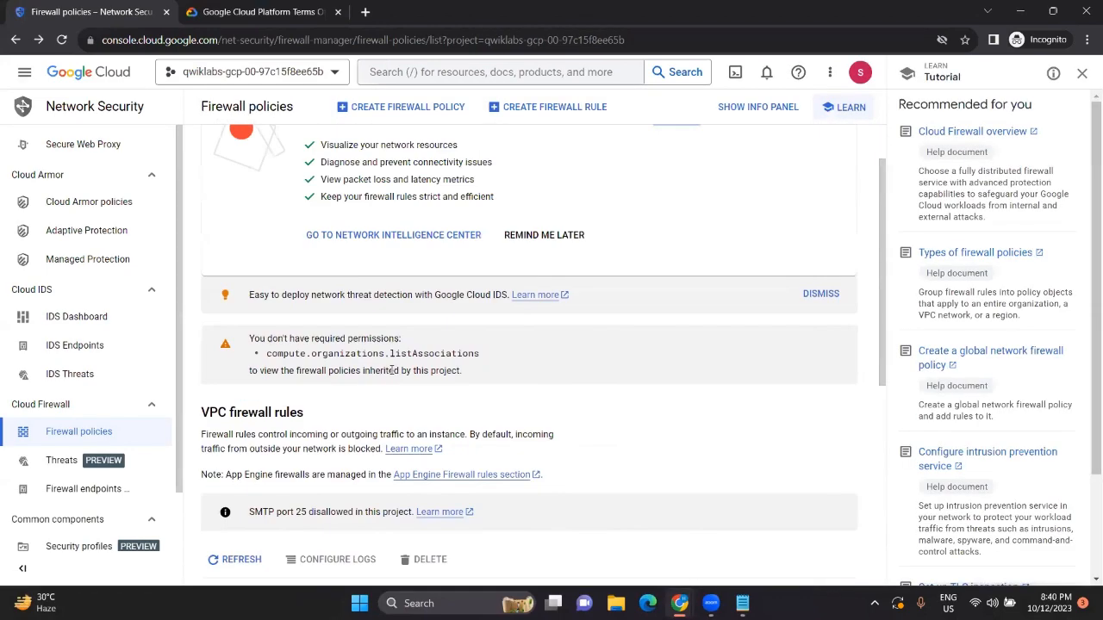
- Review the lab's health check firewall rule instructions and start creating another firewall rule in the Cloud console
key(alt+Tab)
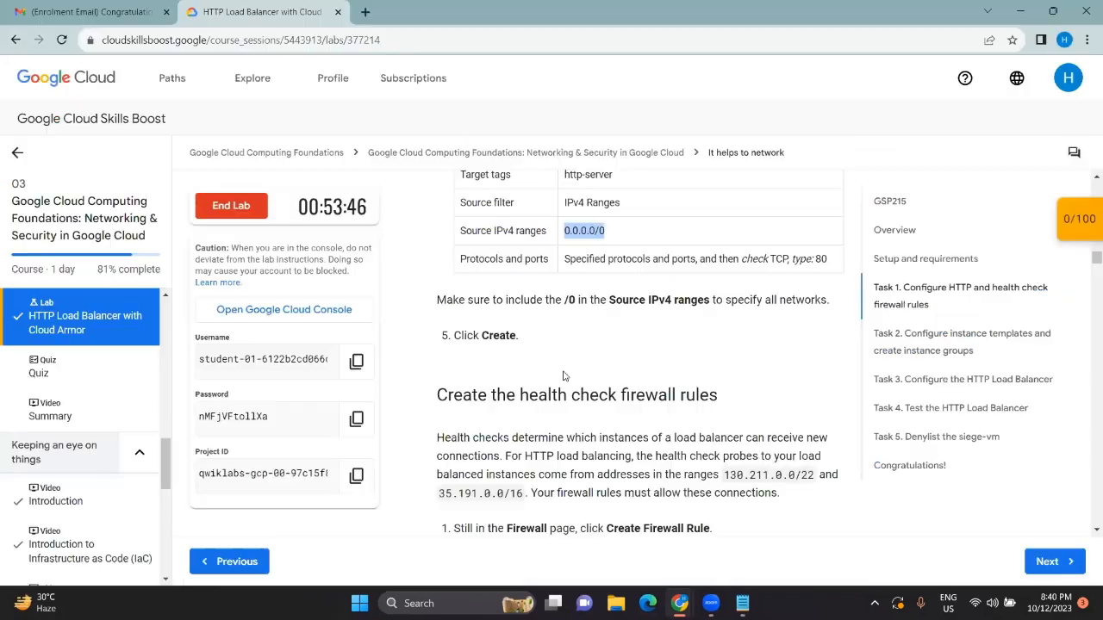
scroll(603, 359, down, 3)
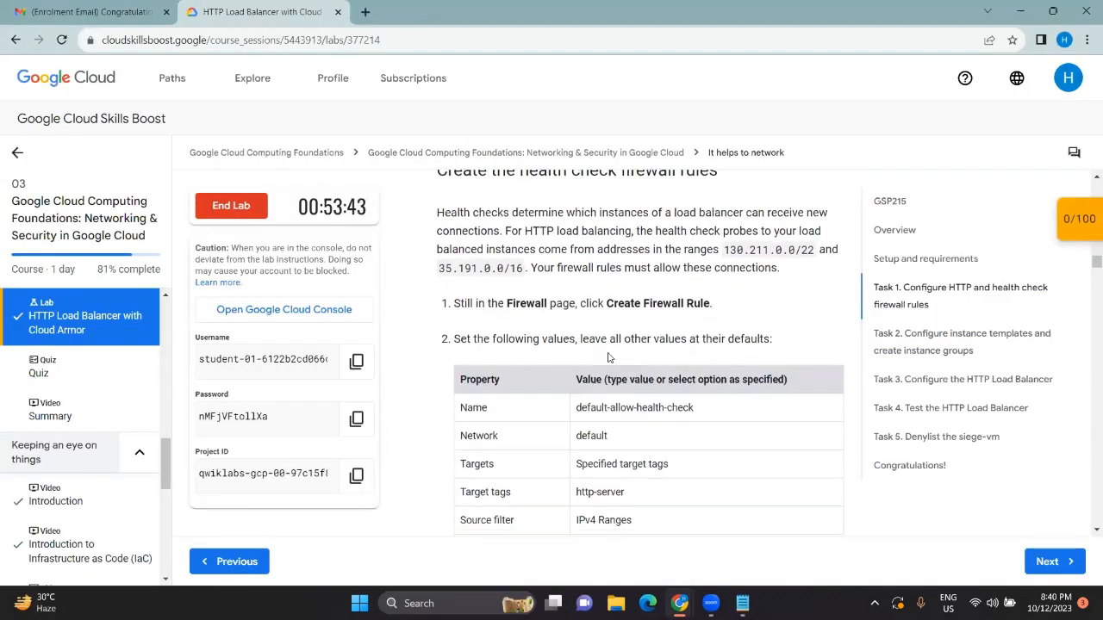
scroll(603, 359, down, 1)
scroll(609, 356, up, 2)
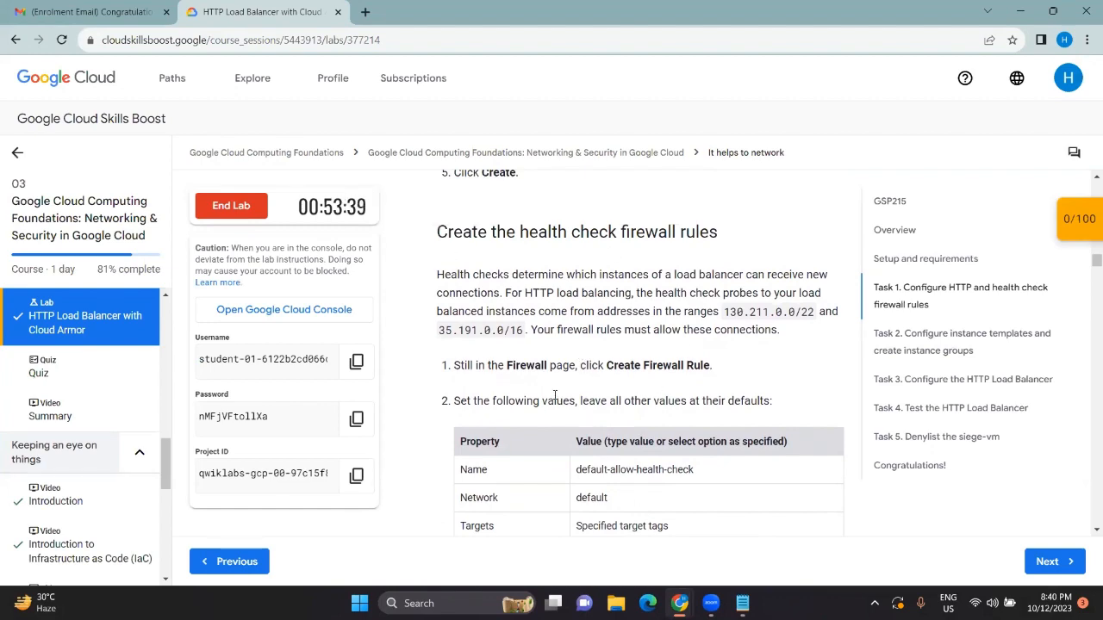
scroll(557, 394, down, 1)
key(alt+Tab)
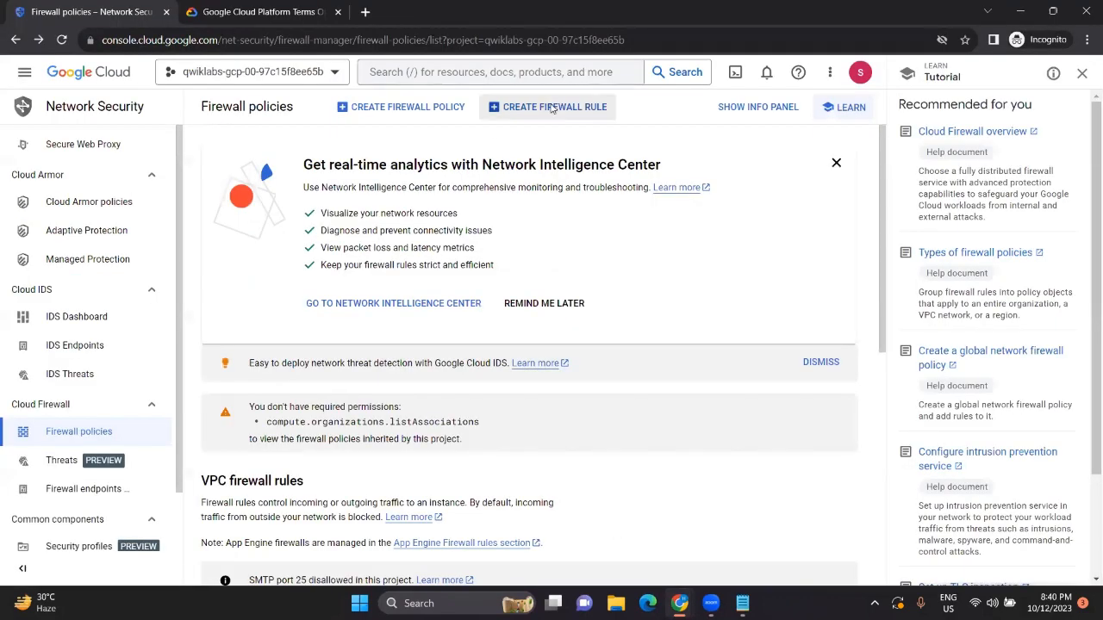
click(552, 107)
- Name the new firewall rule default-allow-health-check, copying the name from the lab's health check rule table
key(alt+Tab)
scroll(638, 366, down, 1)
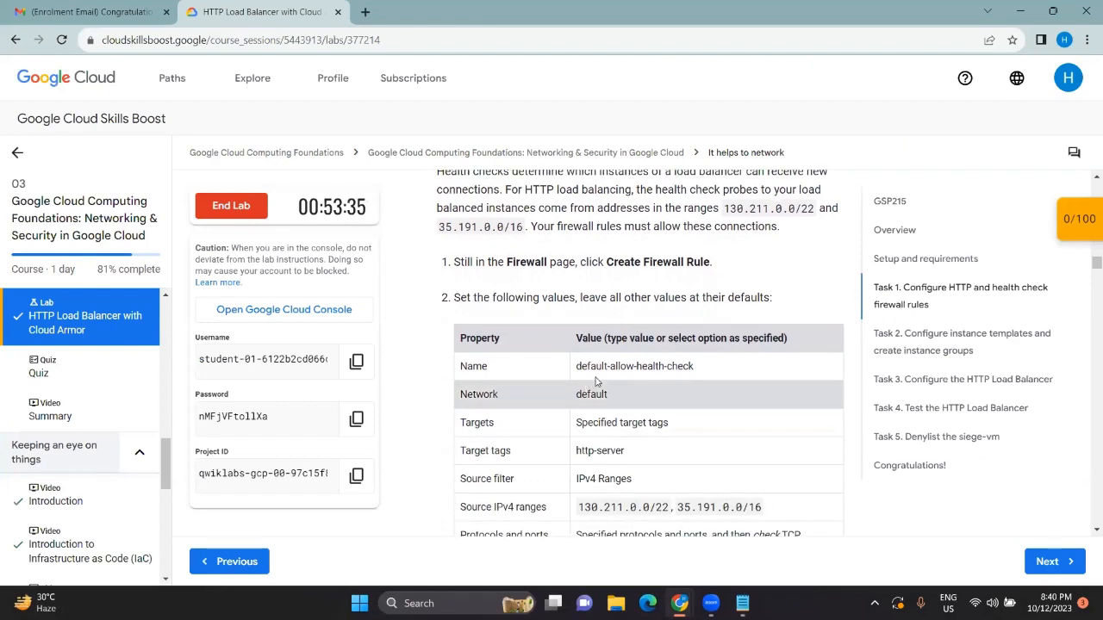
triple_click(638, 366)
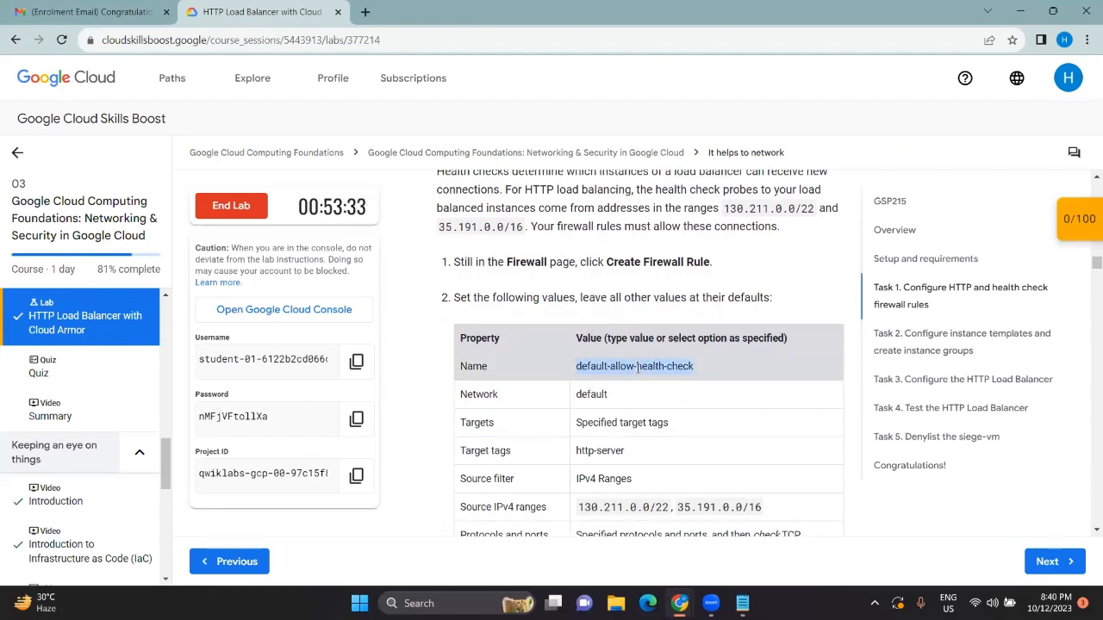
key(alt+Tab)
click(389, 199)
key(ctrl+v)
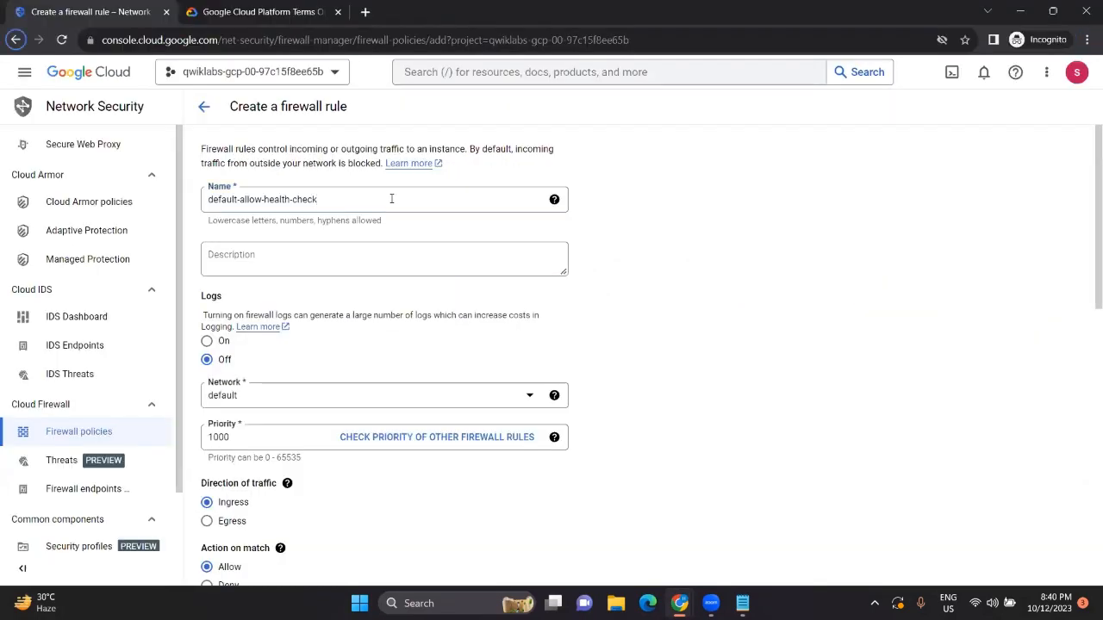
- Copy the target tag http-server from the health check table and add it to the new rule's target tags
key(alt+Tab)
scroll(613, 284, down, 1)
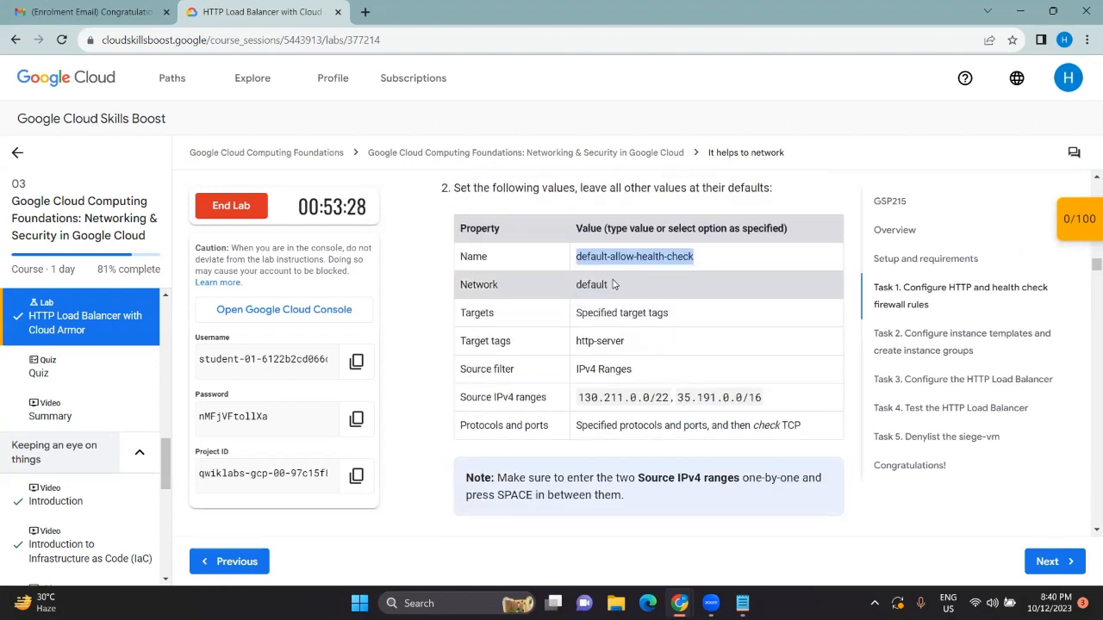
triple_click(605, 344)
key(ctrl+c)
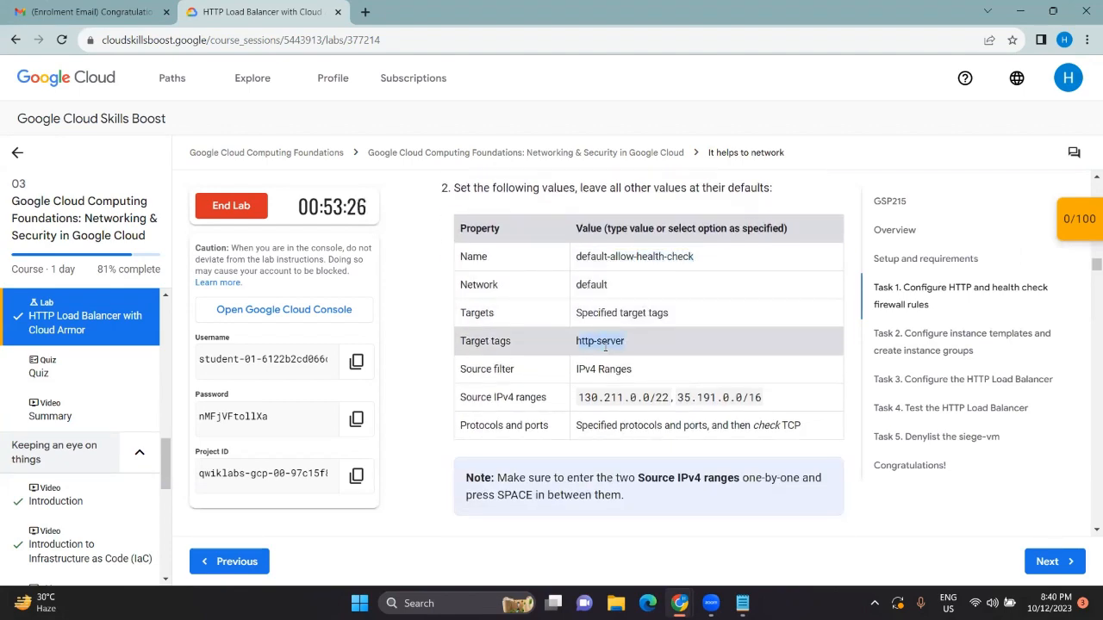
key(alt+Tab)
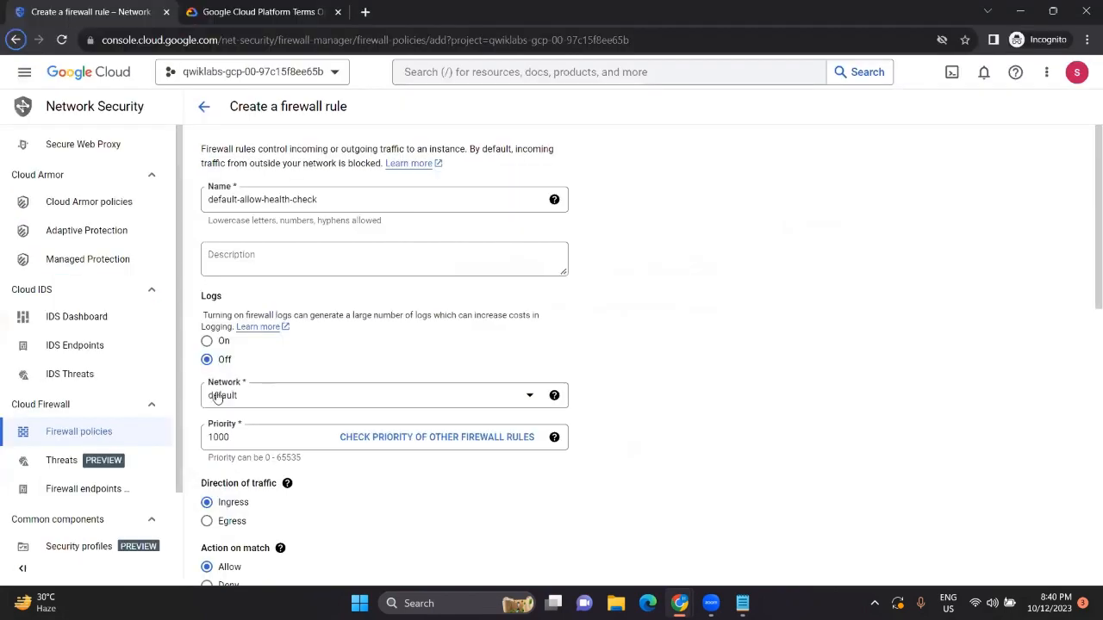
scroll(293, 344, down, 3)
click(260, 361)
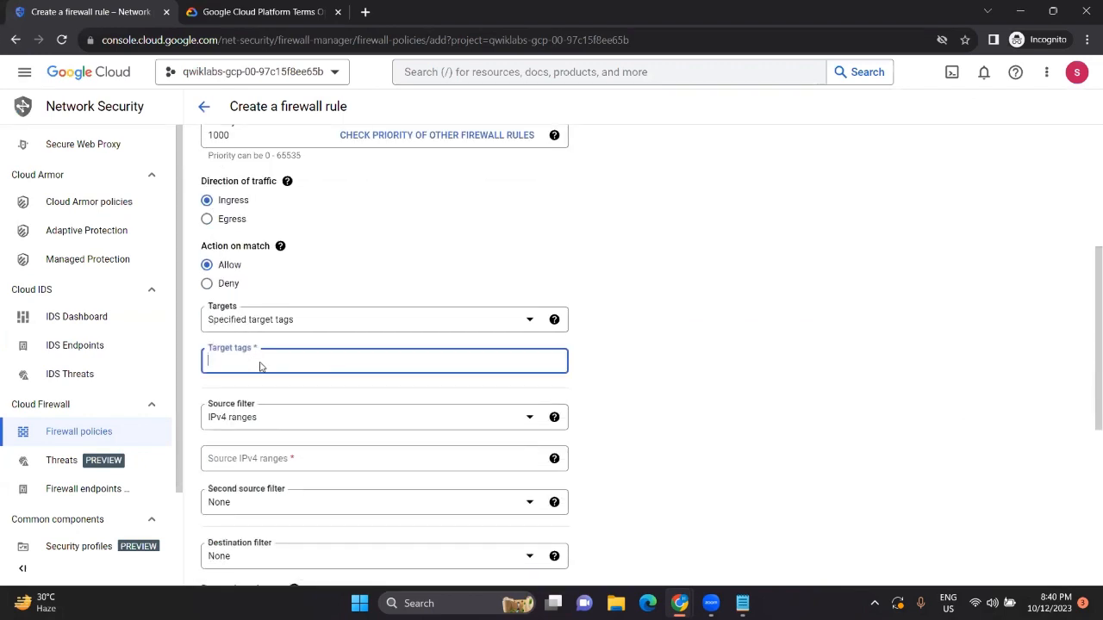
key(ctrl+v)
- Copy the first health check source range, 130.211.0.0/22, from the lab into the rule's source IPv4 ranges
key(alt+Tab)
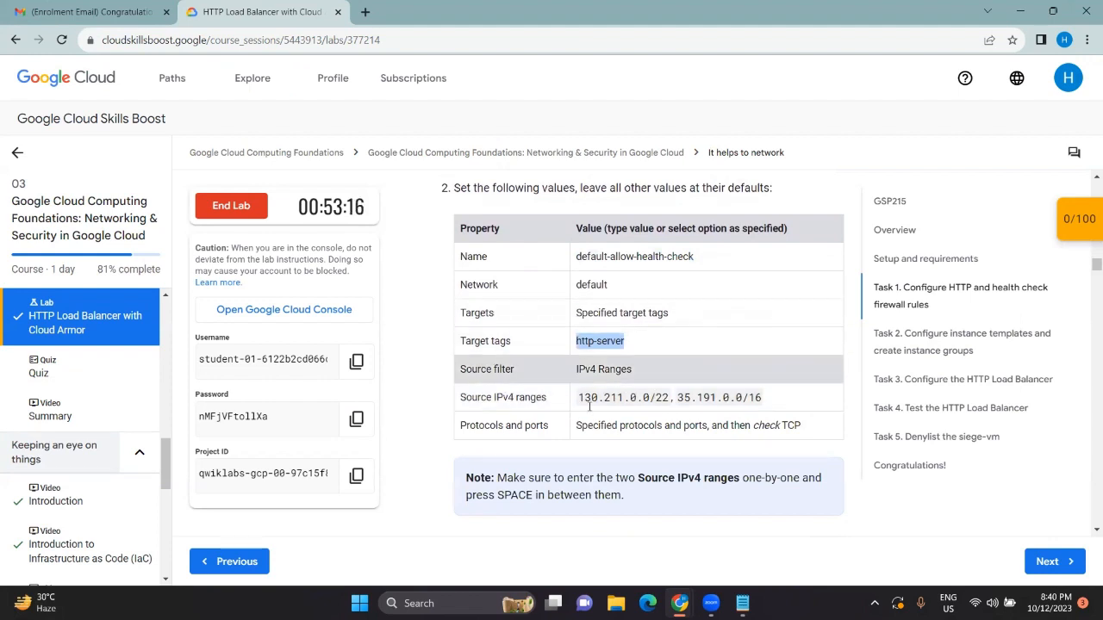
click(620, 398)
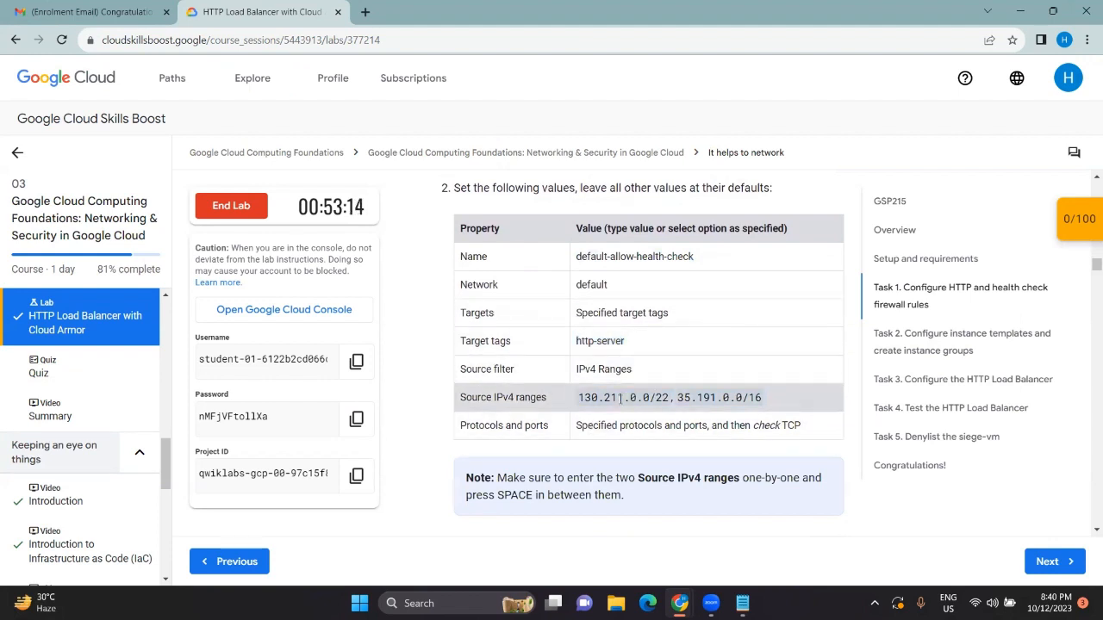
drag(641, 399, 666, 398)
key(ctrl+c)
key(alt+Tab)
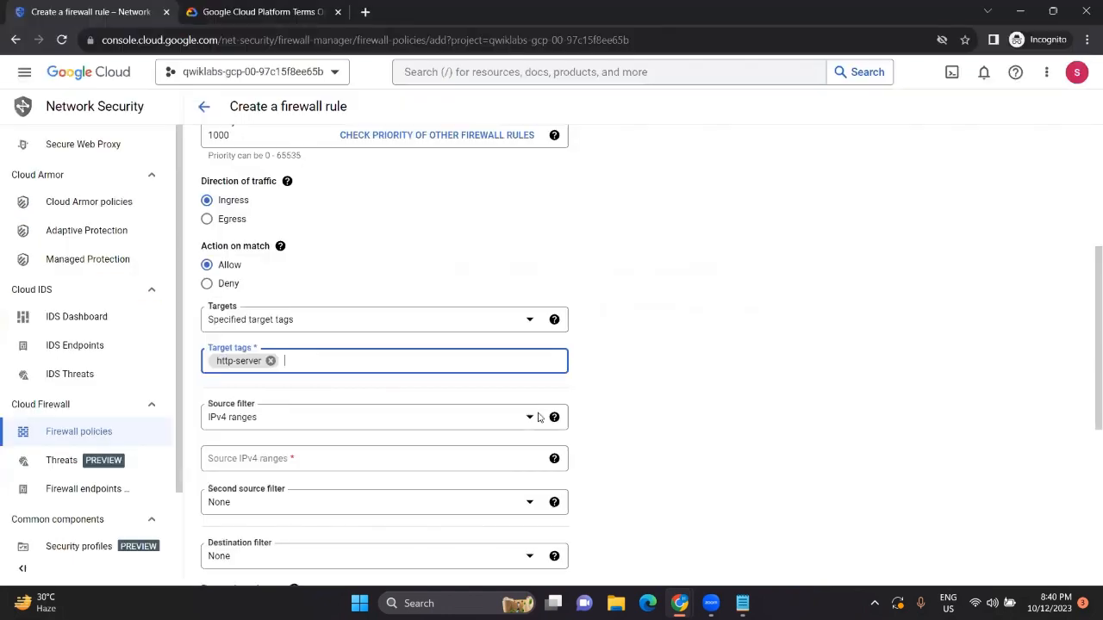
click(233, 459)
key(ctrl+v)
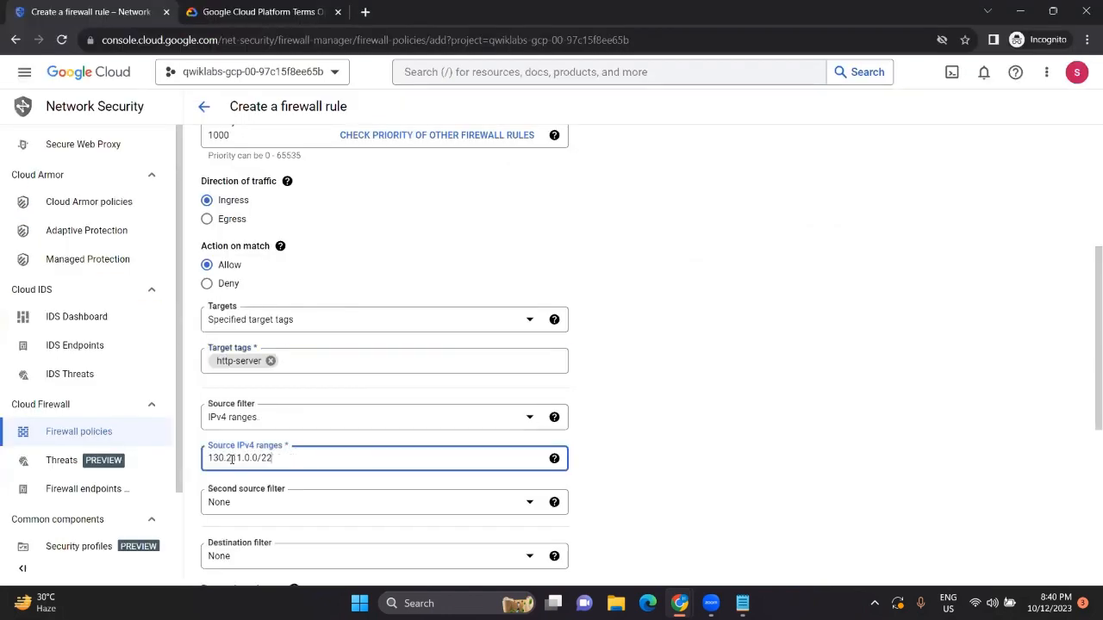
- Add the second health check range from the lab, 35.191.0.0/16, to the rule's source IPv4 ranges
key(alt+Tab)
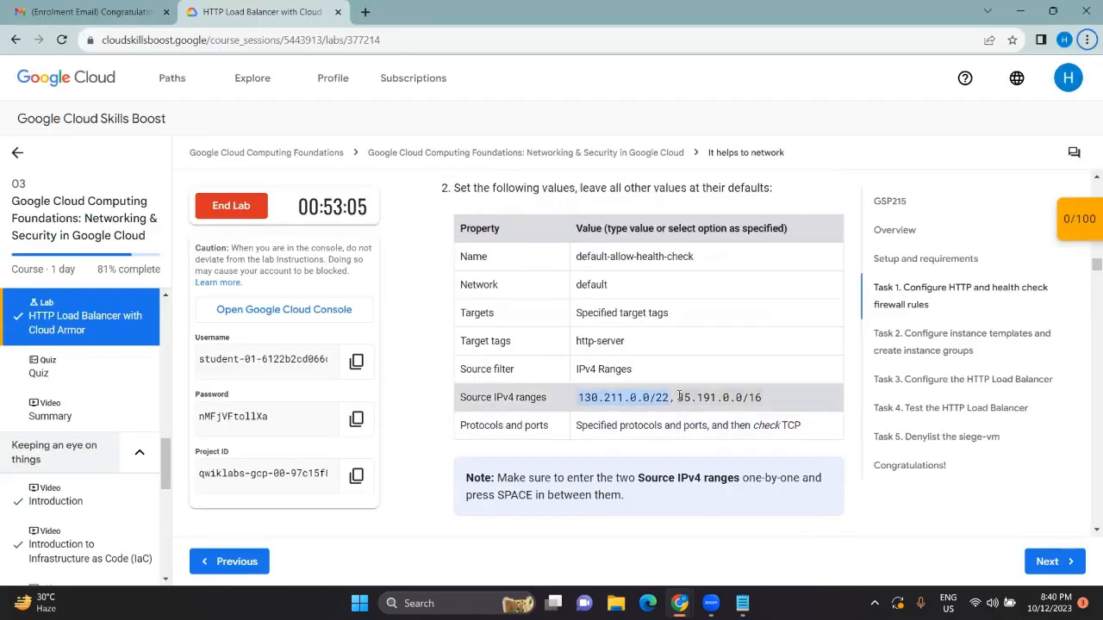
drag(679, 397, 755, 397)
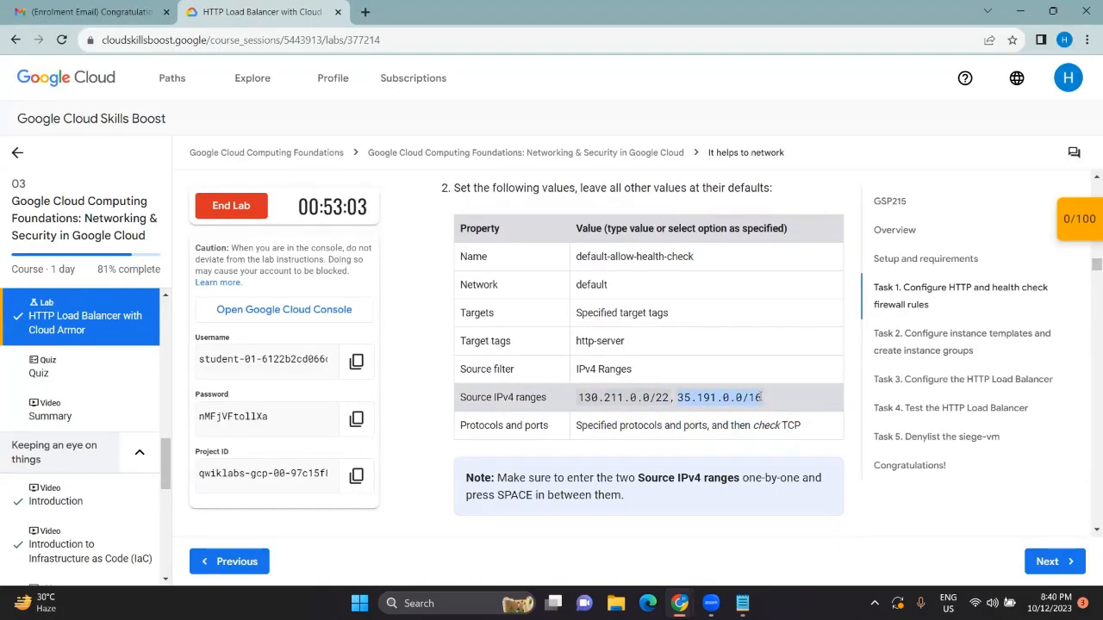
key(ctrl+c)
key(alt+Tab)
key(ctrl+v)
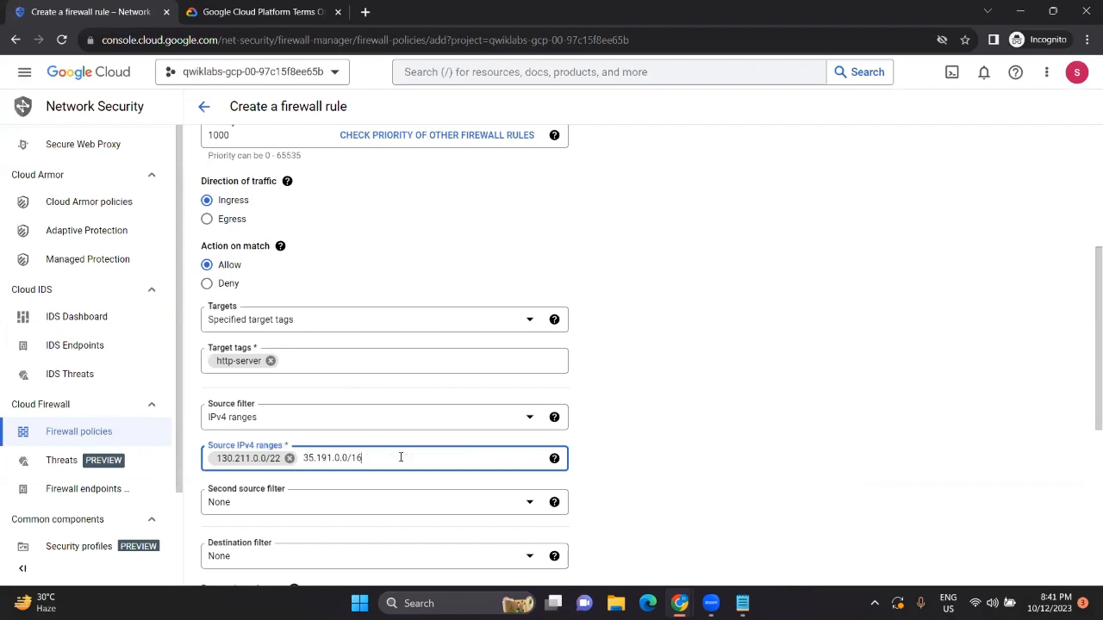
- Allow TCP for the health check rule as the lab table specifies, and return to the lab's progress check before Task 2
key(alt+Tab)
scroll(698, 367, down, 1)
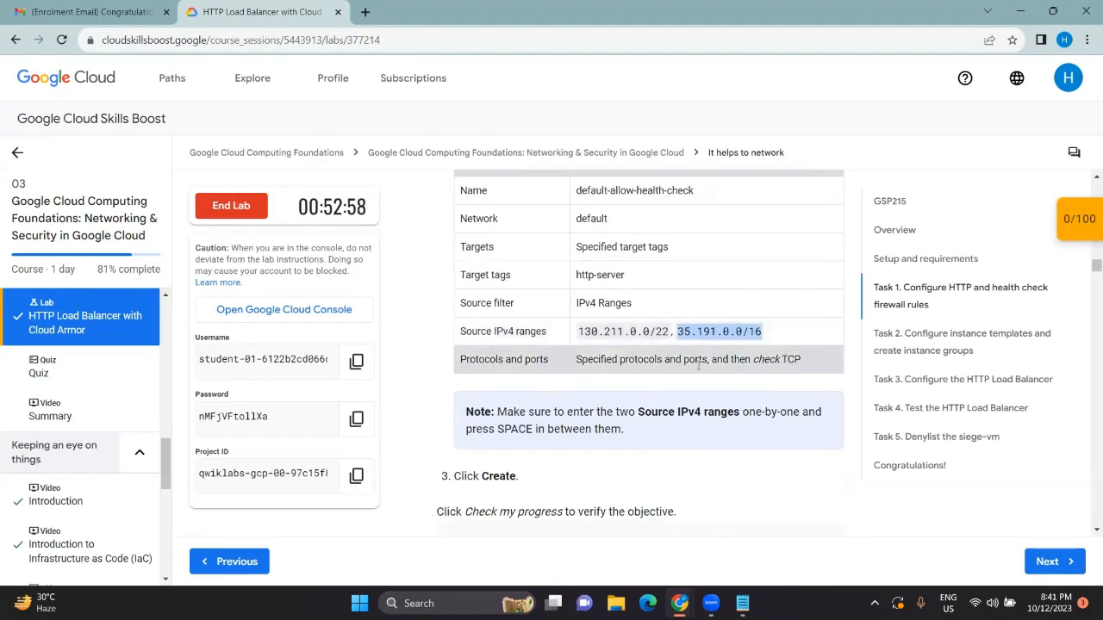
key(alt+Tab)
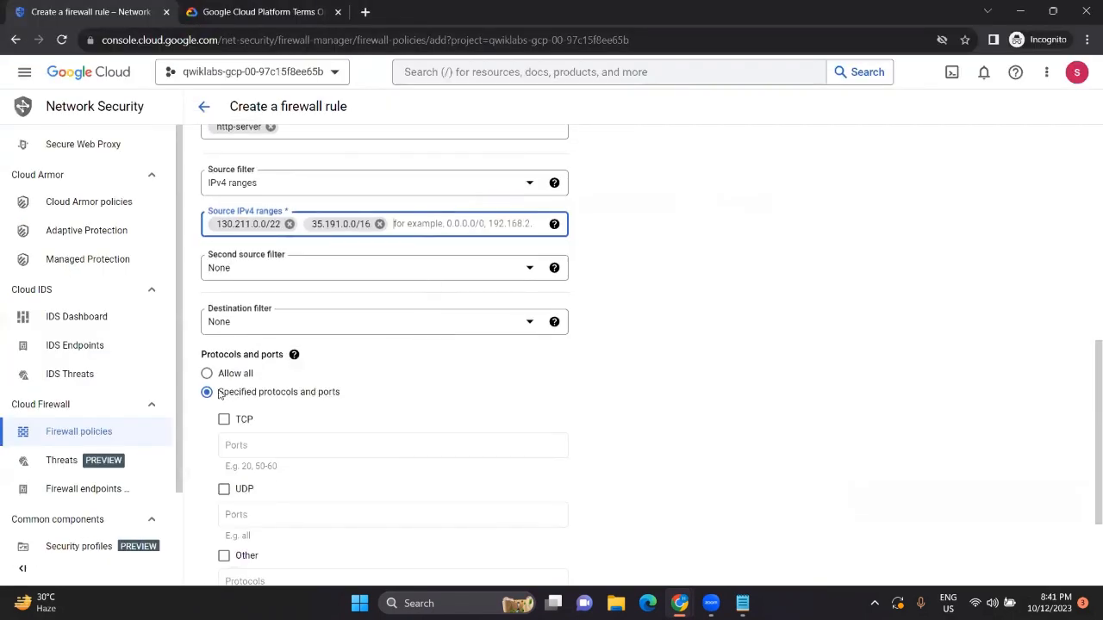
click(224, 419)
key(alt+Tab)
scroll(371, 431, down, 2)
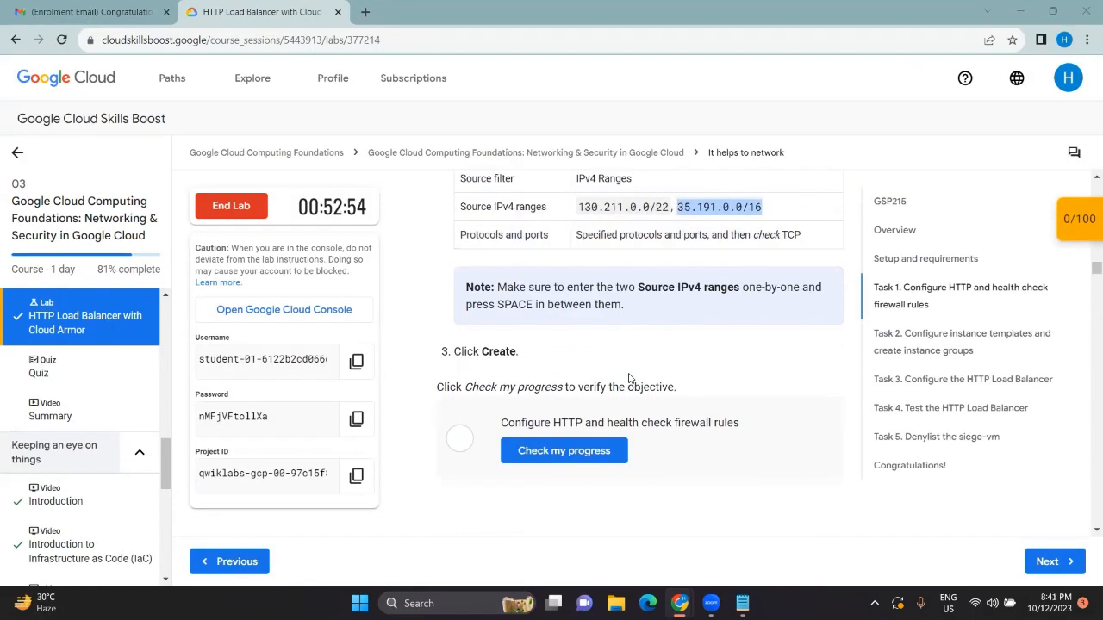
key(alt+Tab)
scroll(353, 496, down, 2)
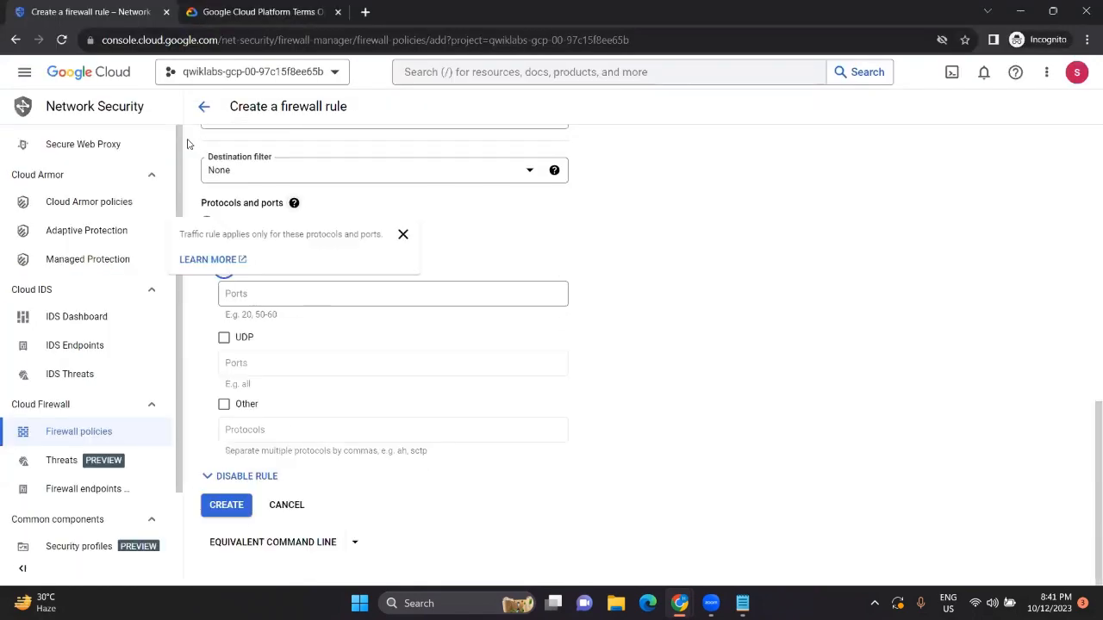
click(198, 117)
key(alt+Tab)
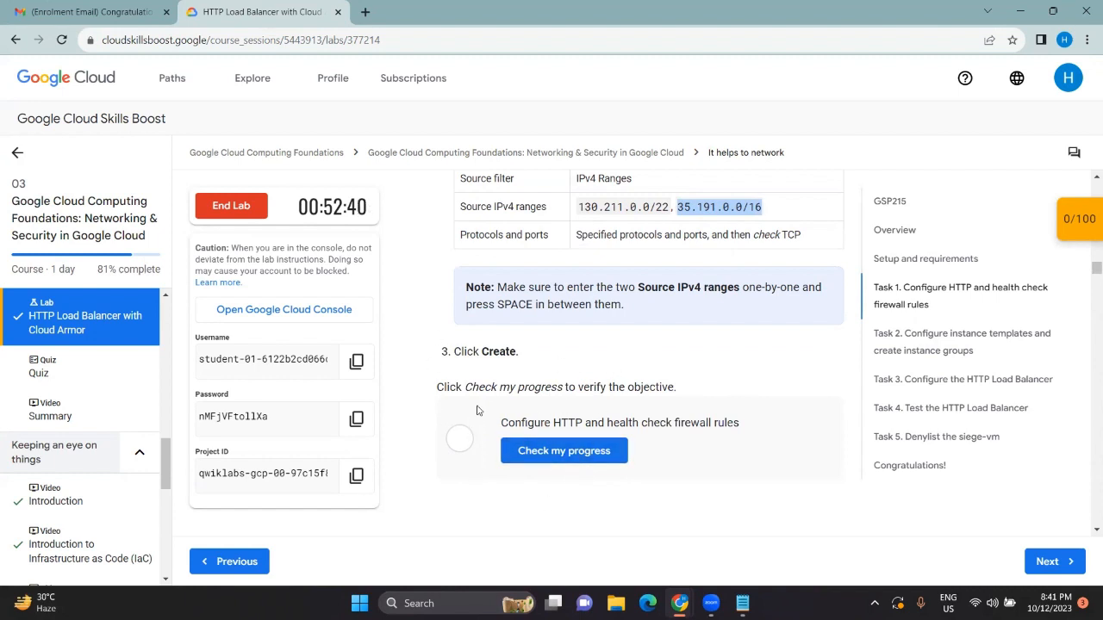
scroll(513, 435, down, 2)
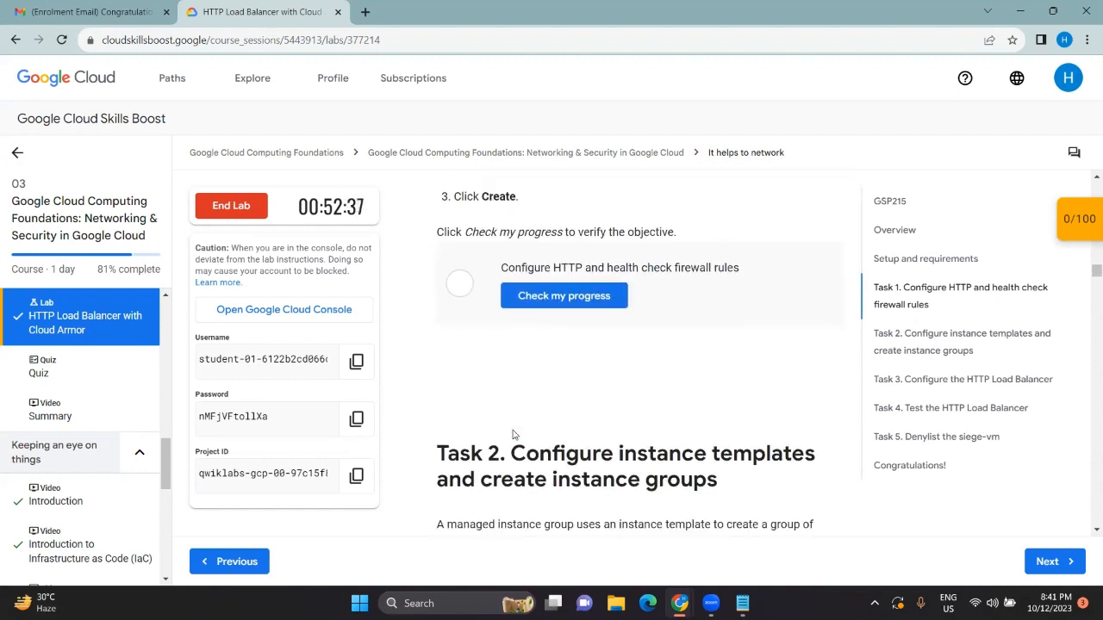
- Review the lab's Task 2 instructions, then start a new Compute Engine instance template in the Cloud console and dismiss the tutorial
scroll(513, 435, down, 3)
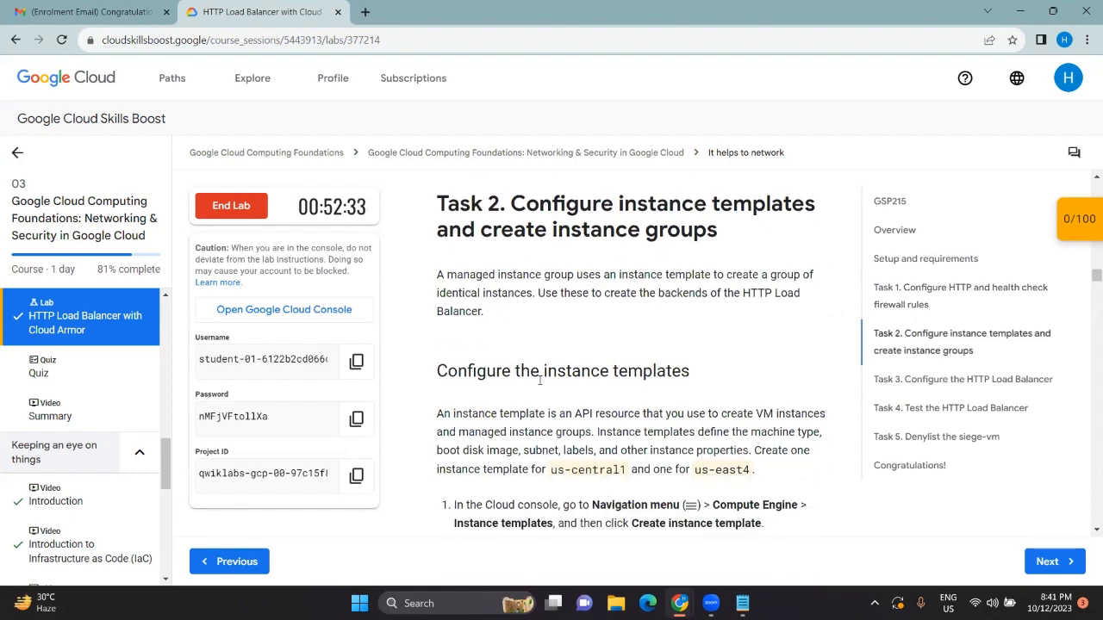
scroll(558, 348, up, 5)
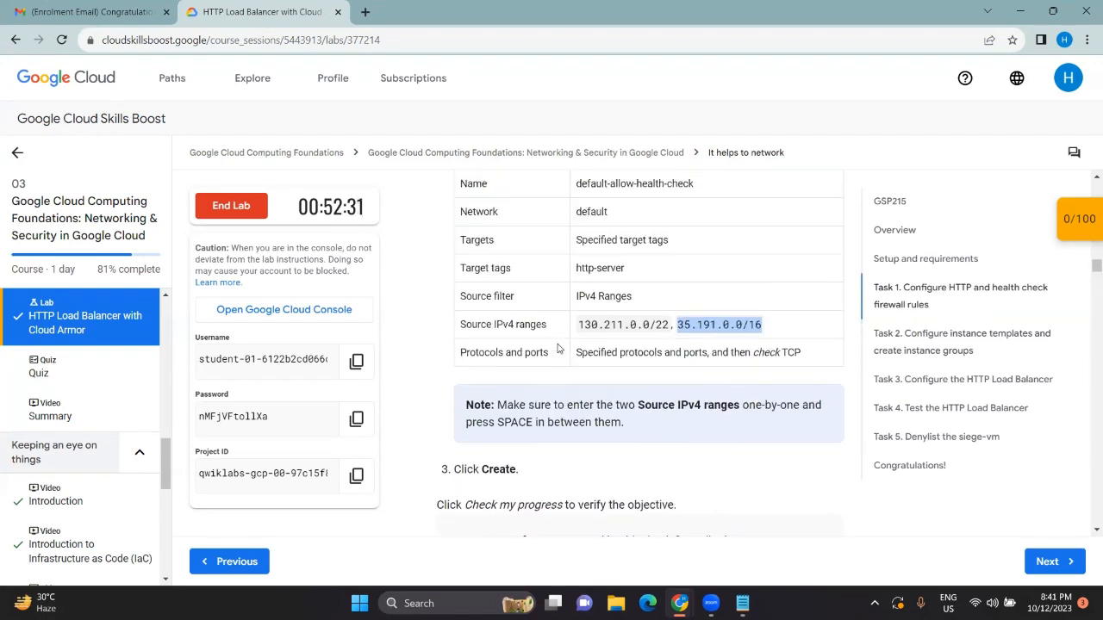
scroll(558, 348, down, 2)
scroll(570, 383, down, 5)
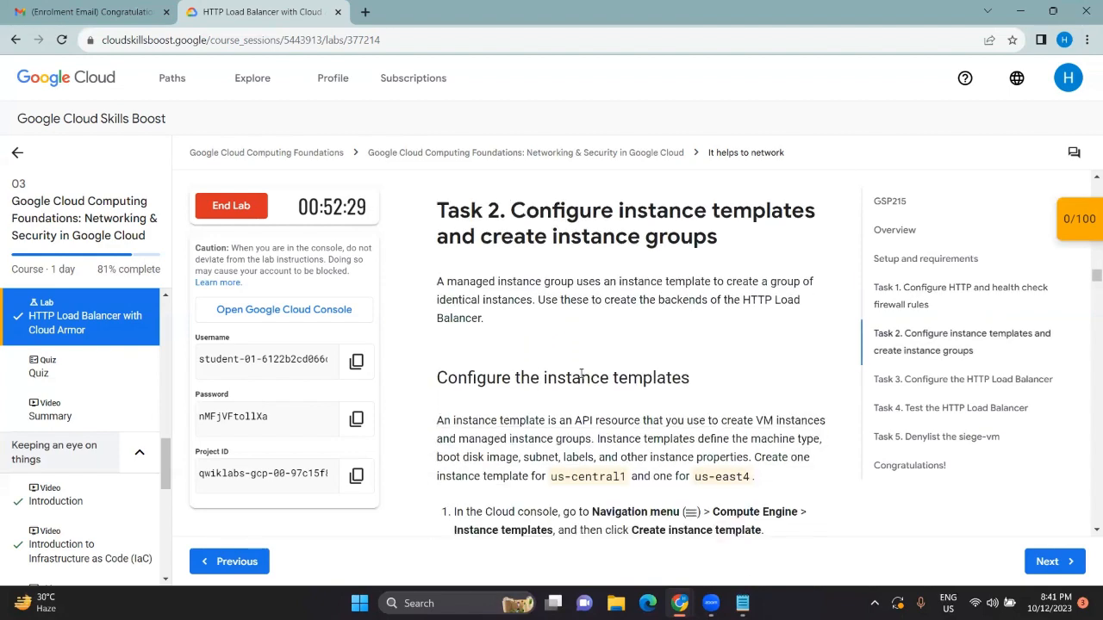
scroll(601, 403, down, 1)
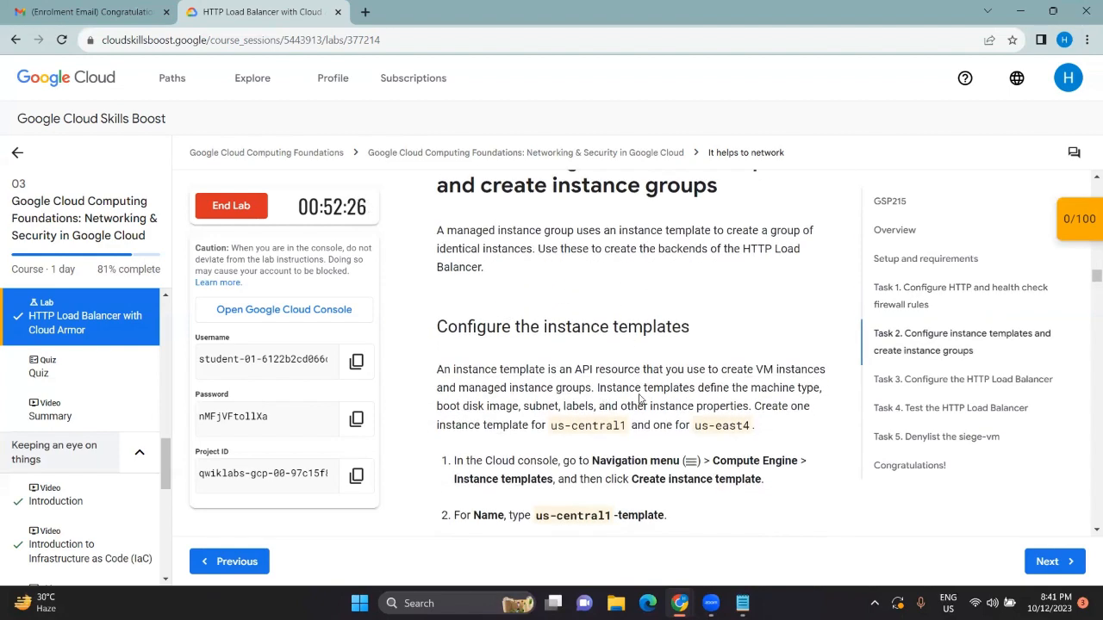
scroll(641, 393, down, 2)
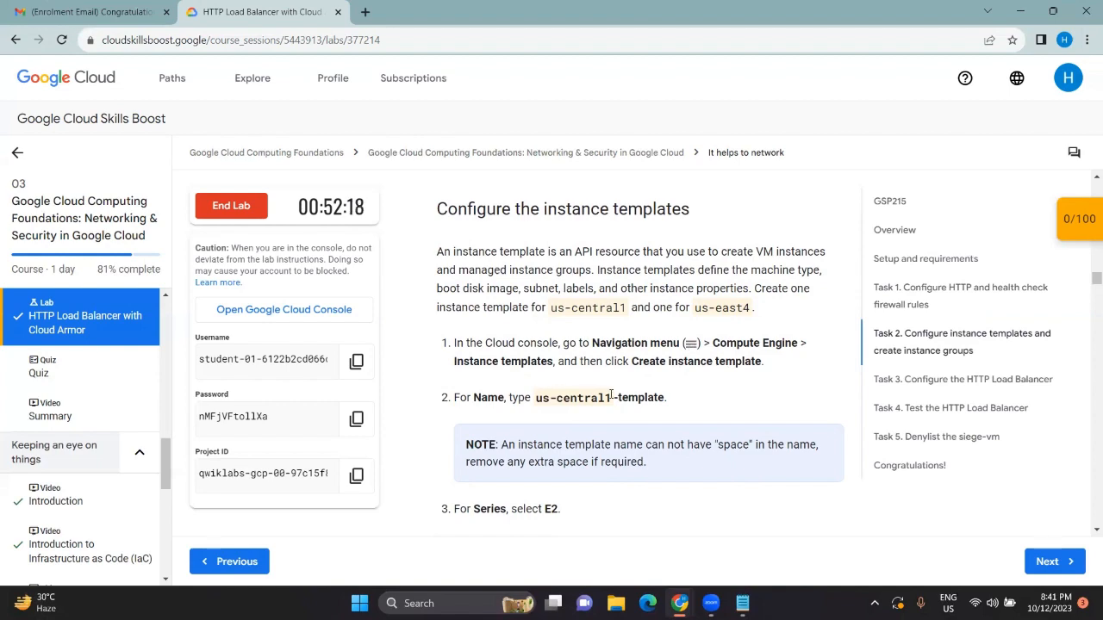
mouse_move(679, 597)
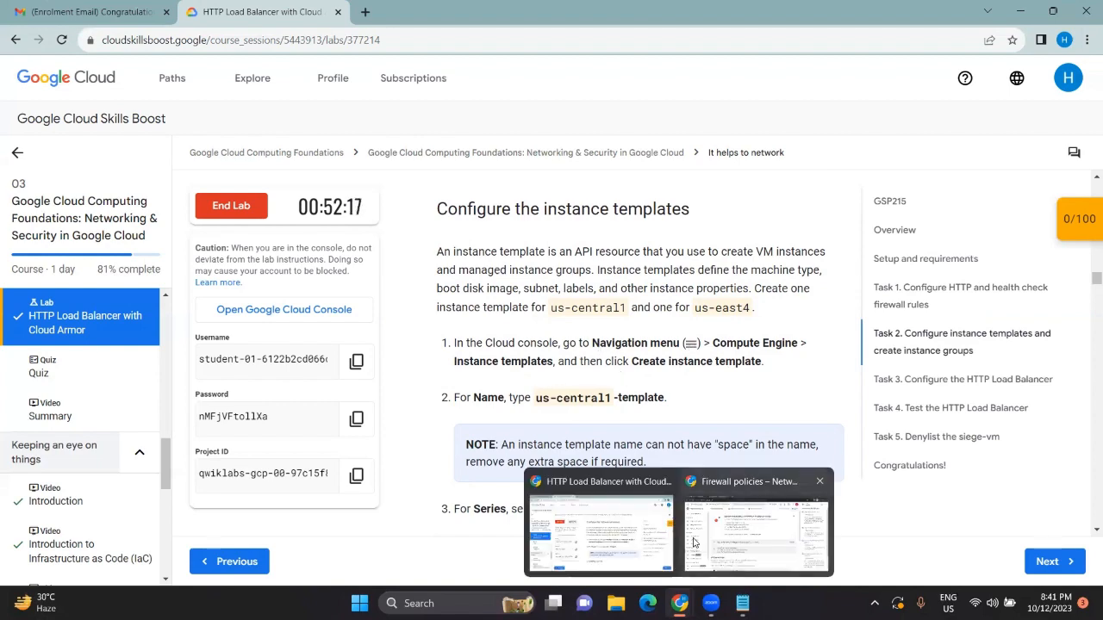
click(726, 532)
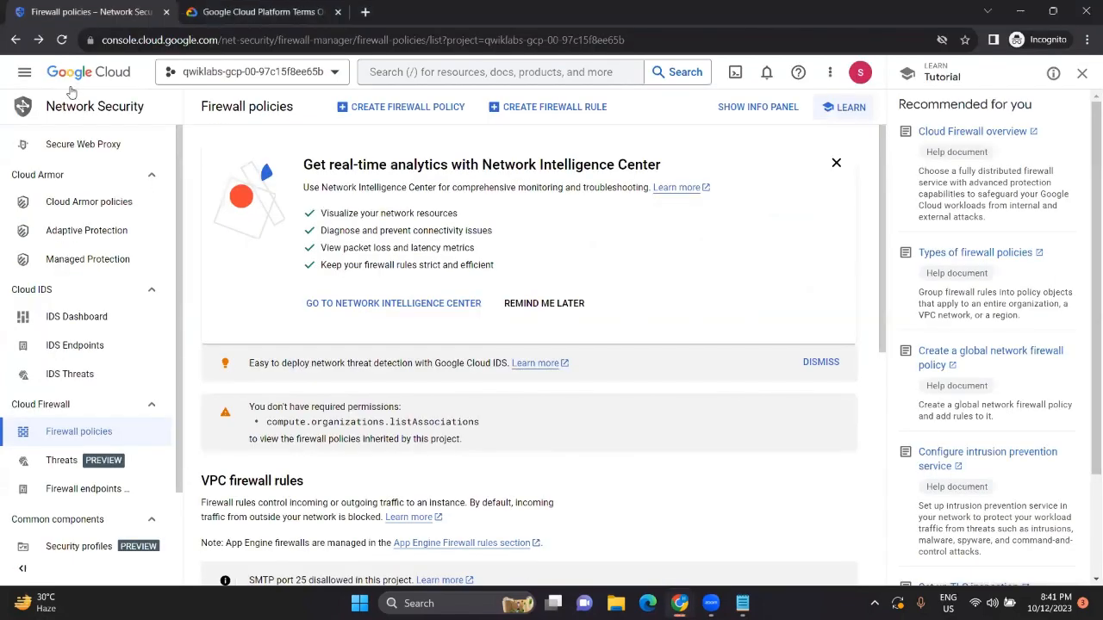
click(31, 85)
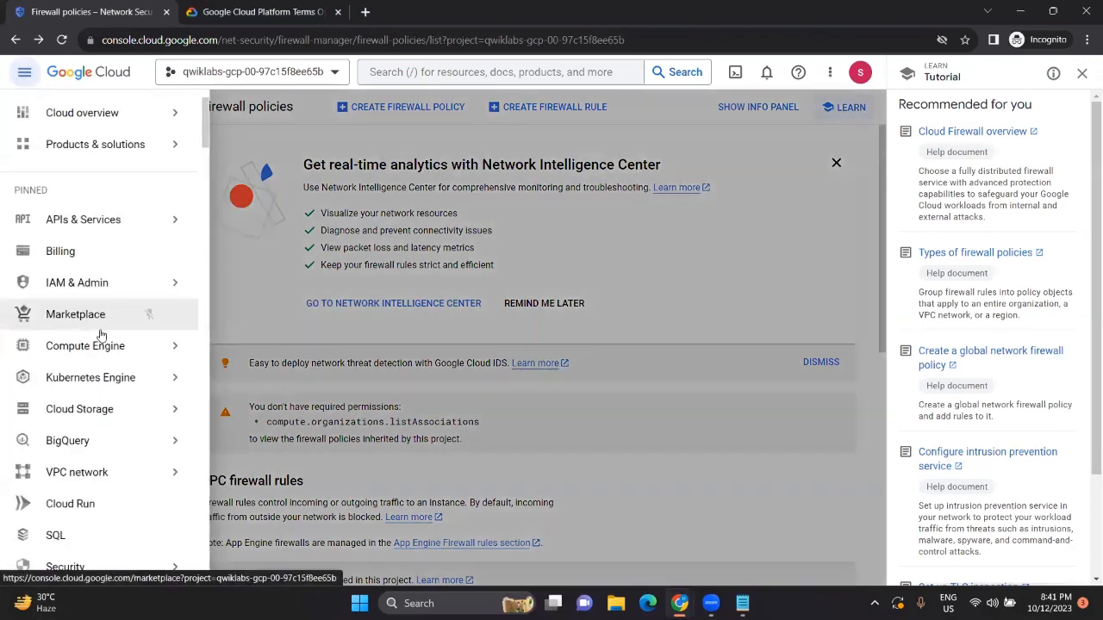
click(95, 345)
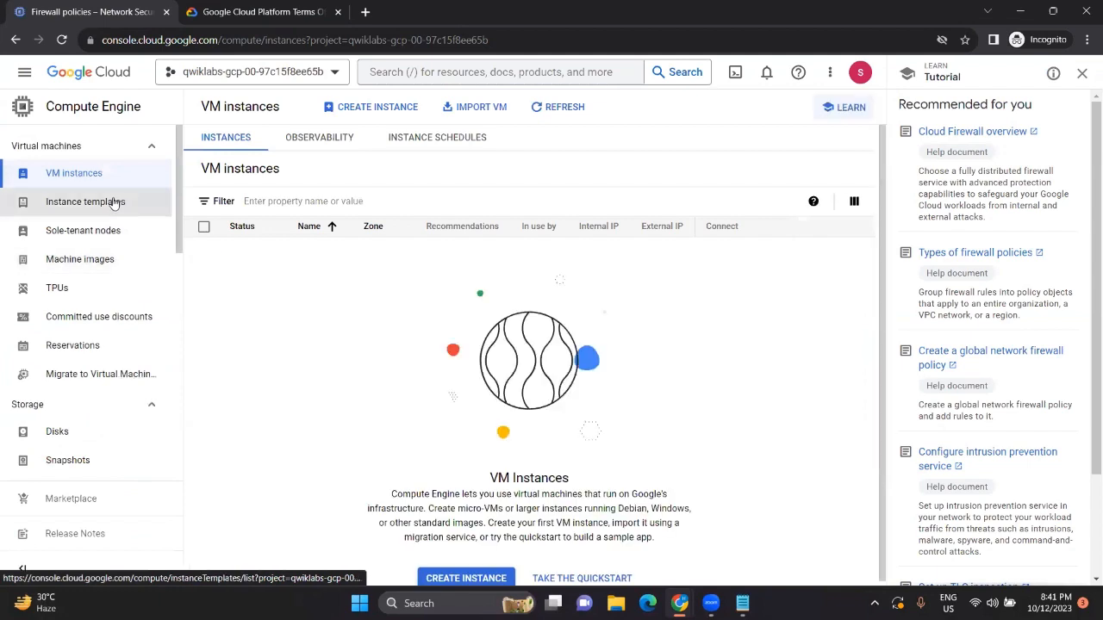
click(110, 202)
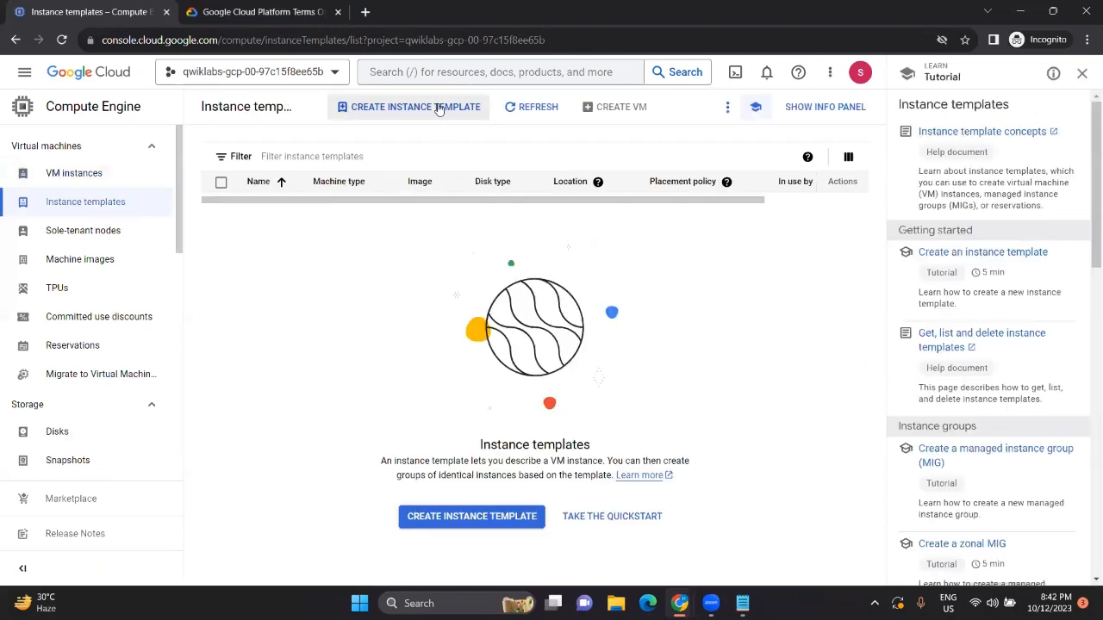
click(439, 108)
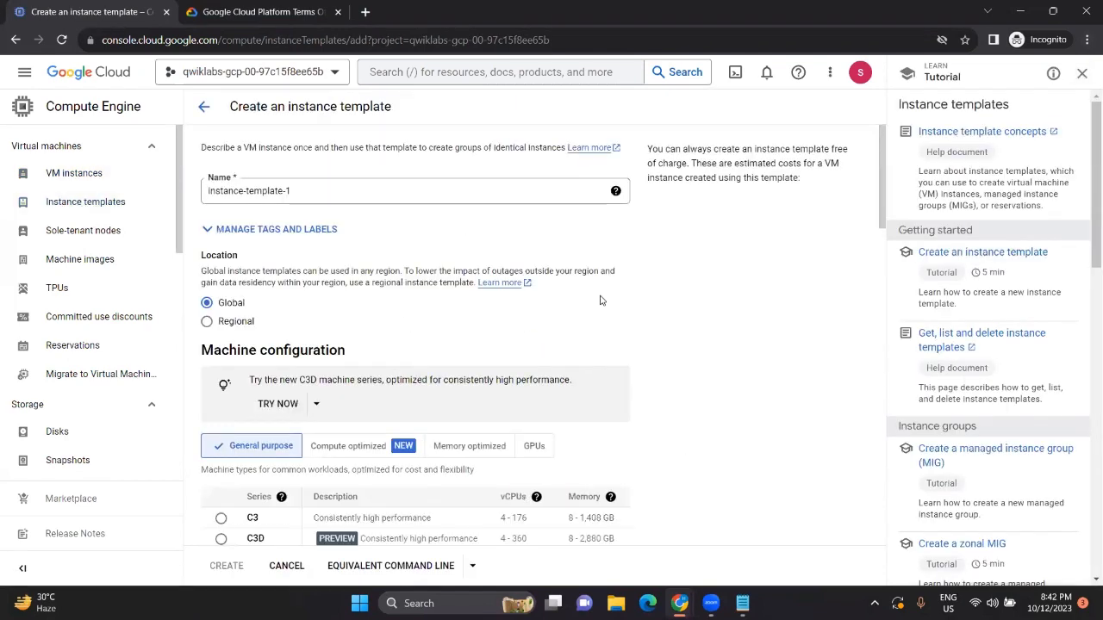
click(1082, 77)
- Copy the template name from the lab and name the new instance template us-central1-template
key(alt+Tab)
scroll(577, 375, down, 2)
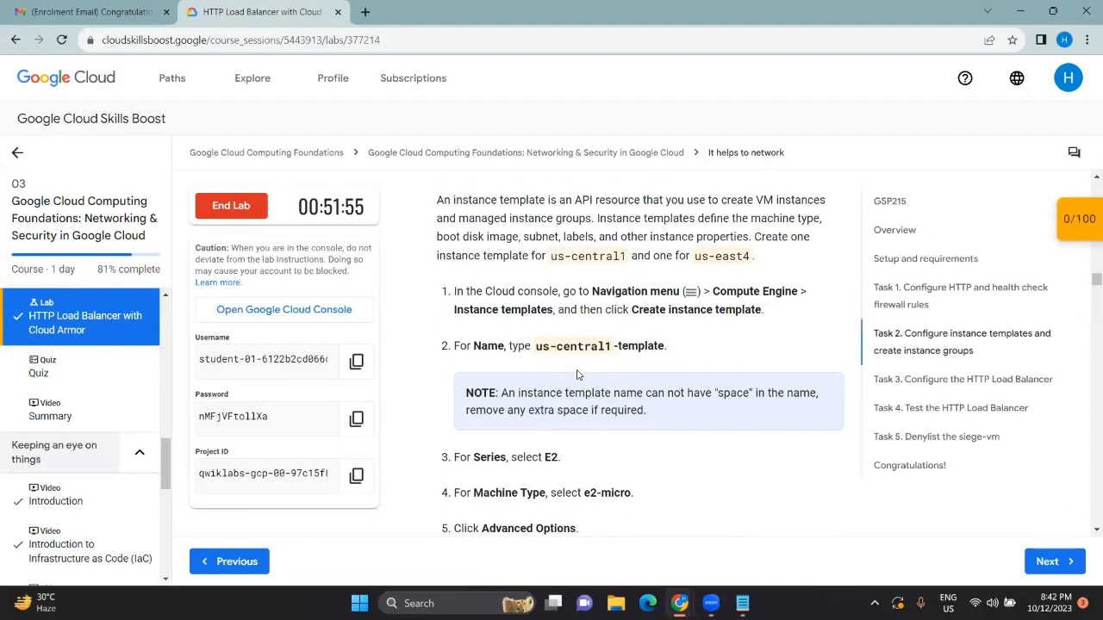
drag(537, 284, 663, 285)
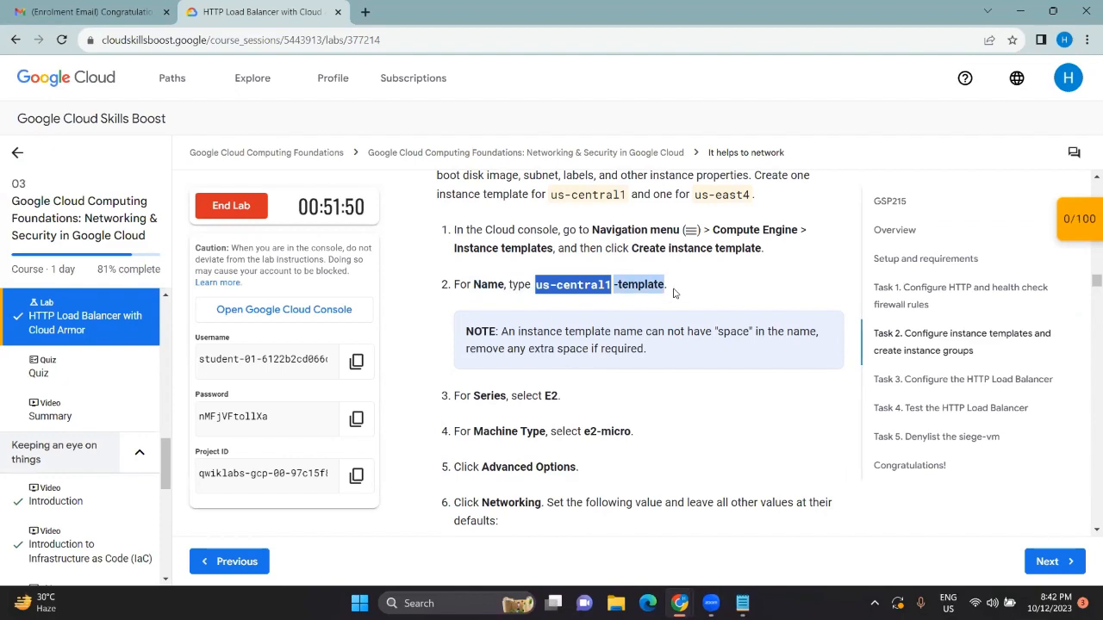
key(alt+Tab)
click(367, 190)
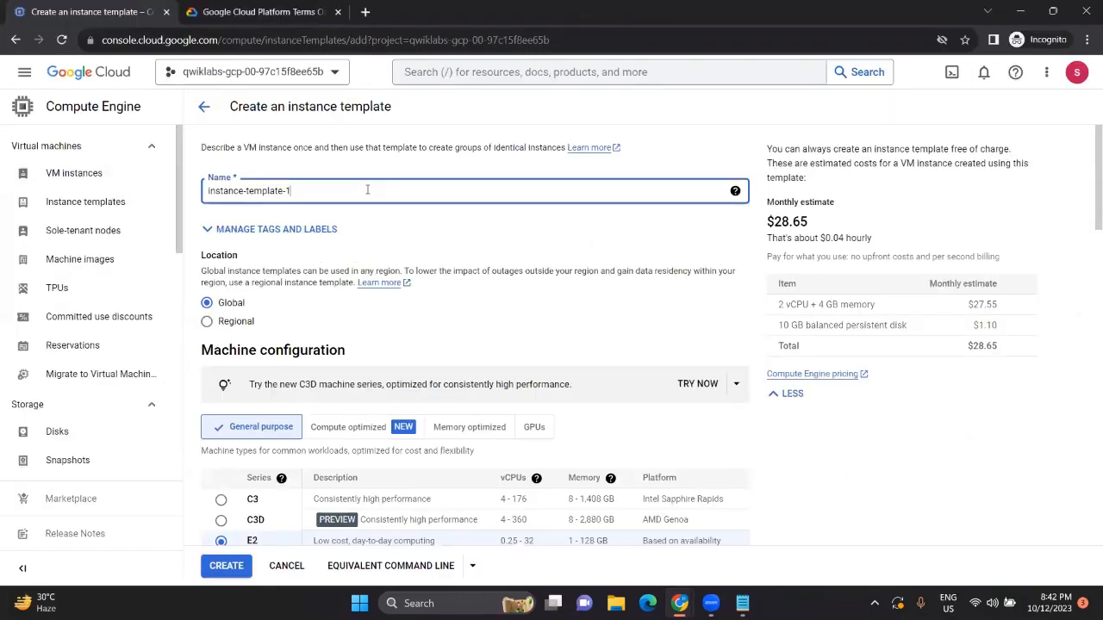
key(ctrl+a)
key(BackSpace)
text(us-central1-template)
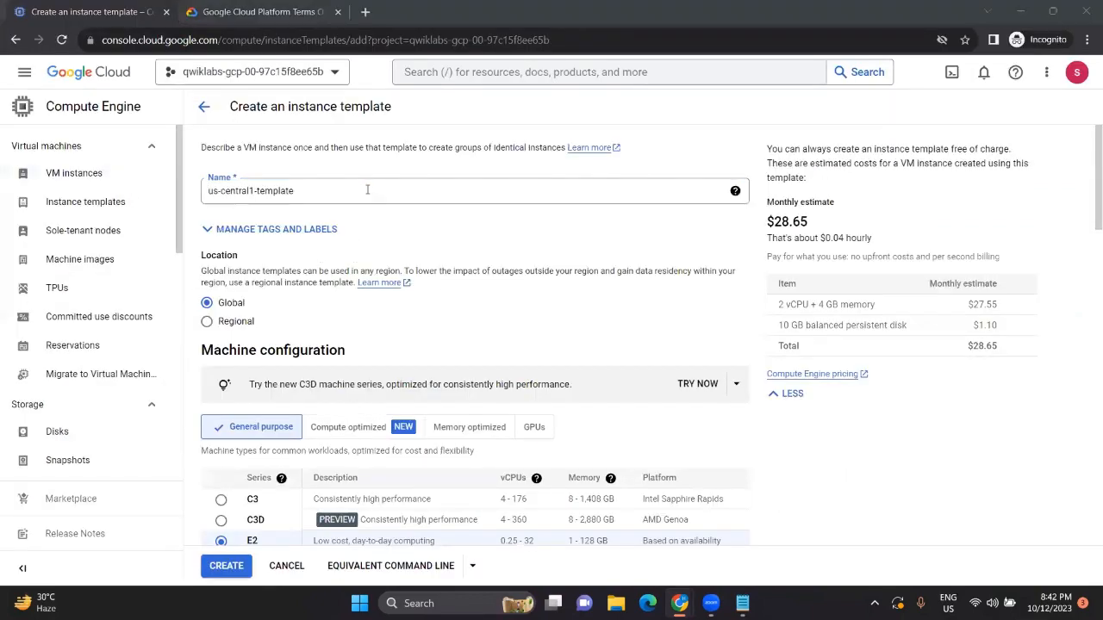
- Following the lab, keep the E2 series and set the template's machine type to e2-micro
key(alt+Tab)
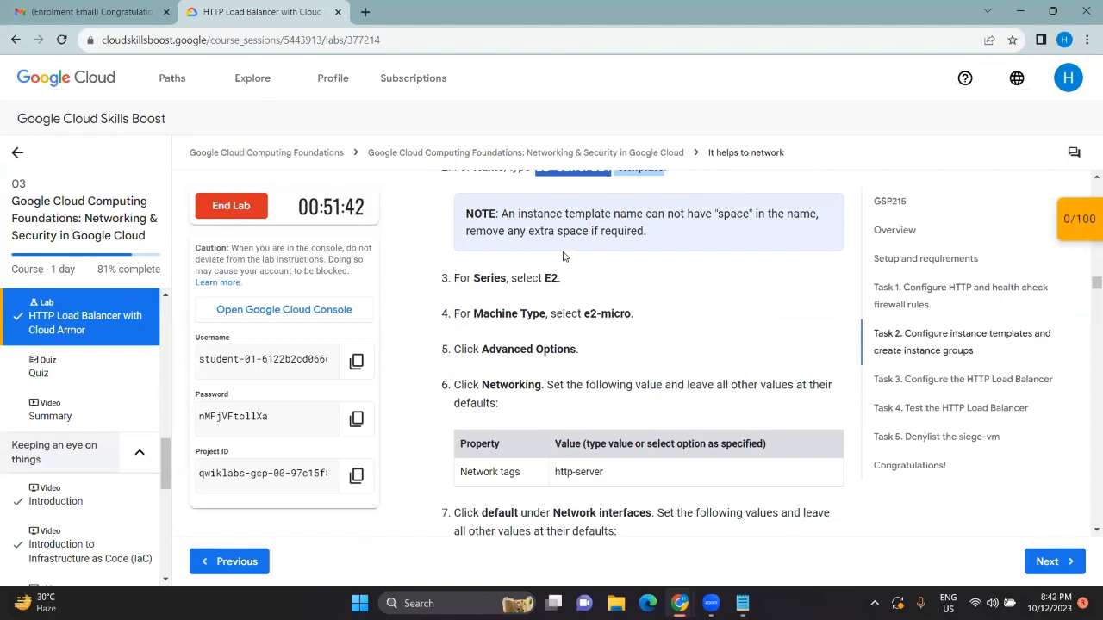
key(alt+Tab)
scroll(321, 352, down, 2)
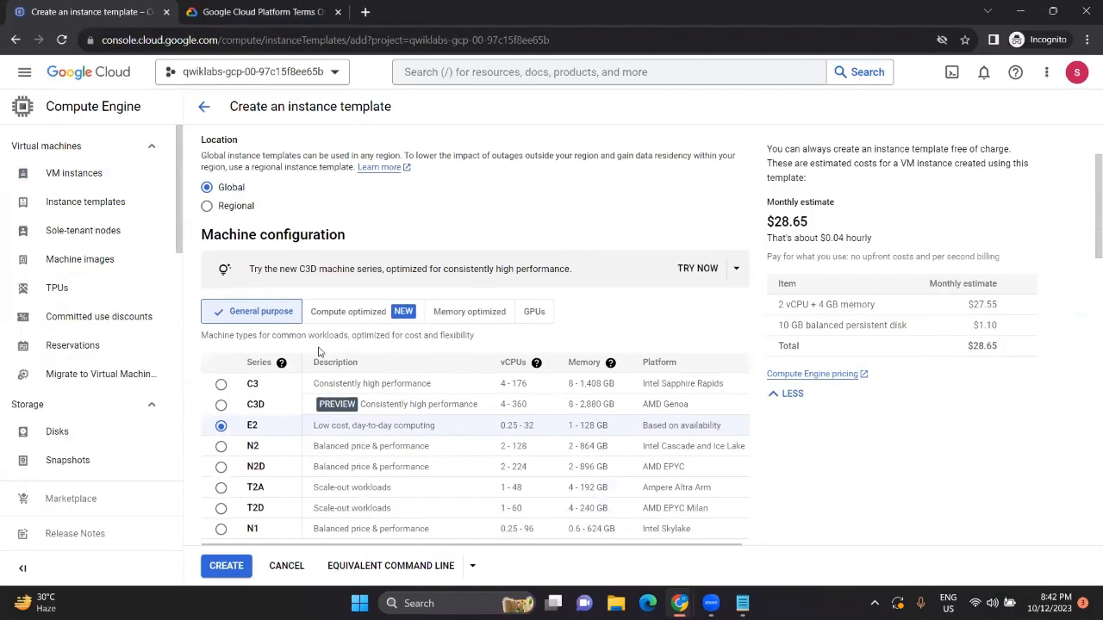
scroll(272, 406, down, 3)
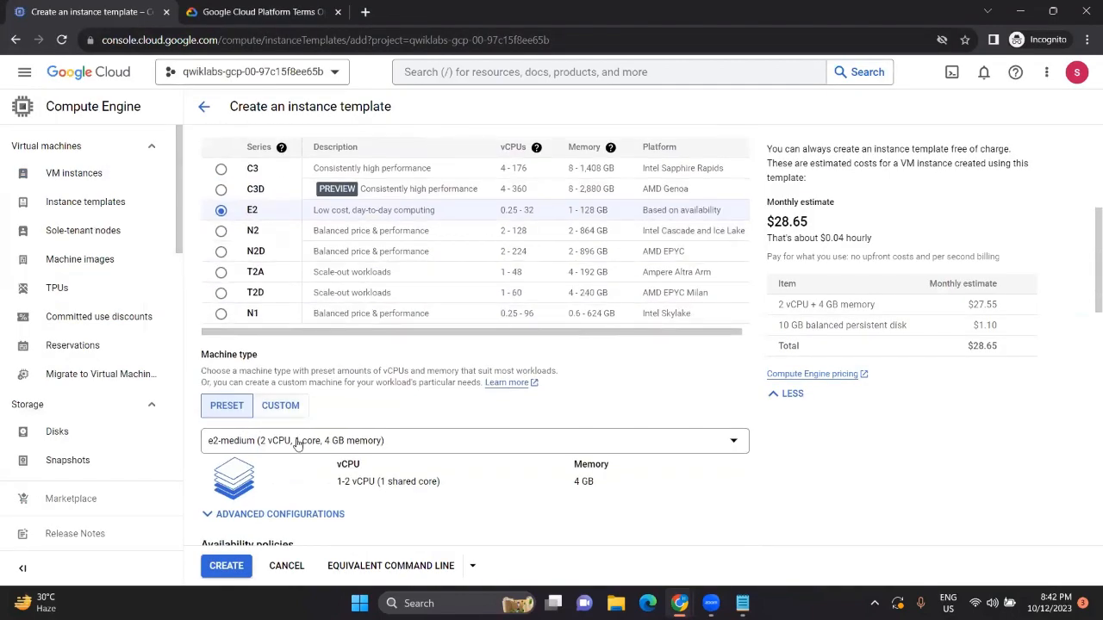
click(397, 440)
click(508, 284)
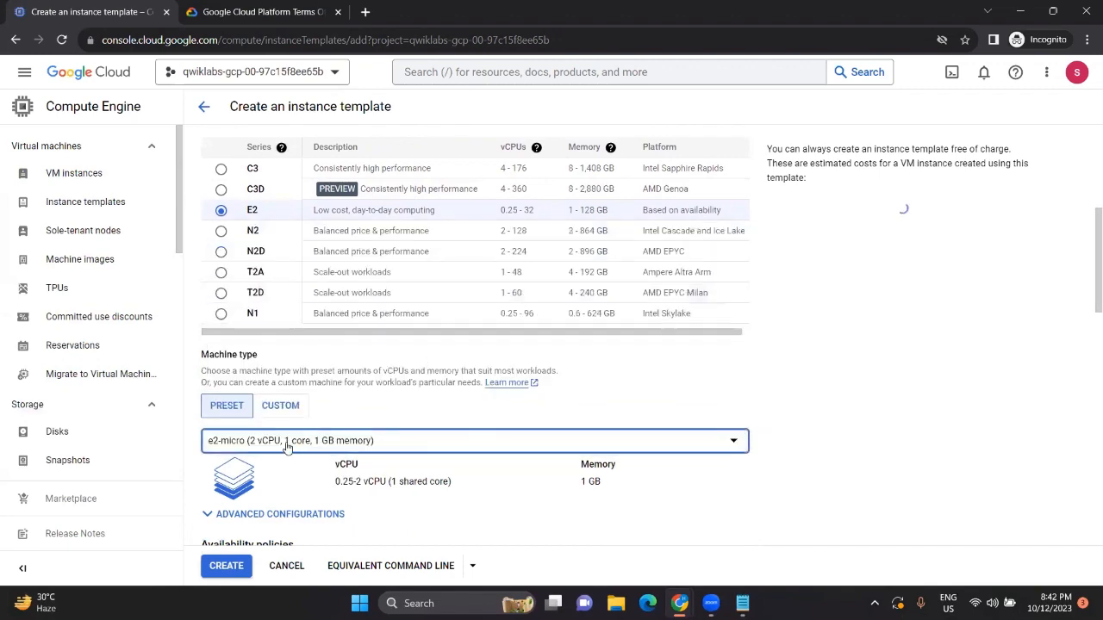
scroll(274, 485, up, 1)
scroll(274, 485, up, 1)
- Copy the network tag http-server from the lab and enter it in the template's advanced networking options
key(alt+Tab)
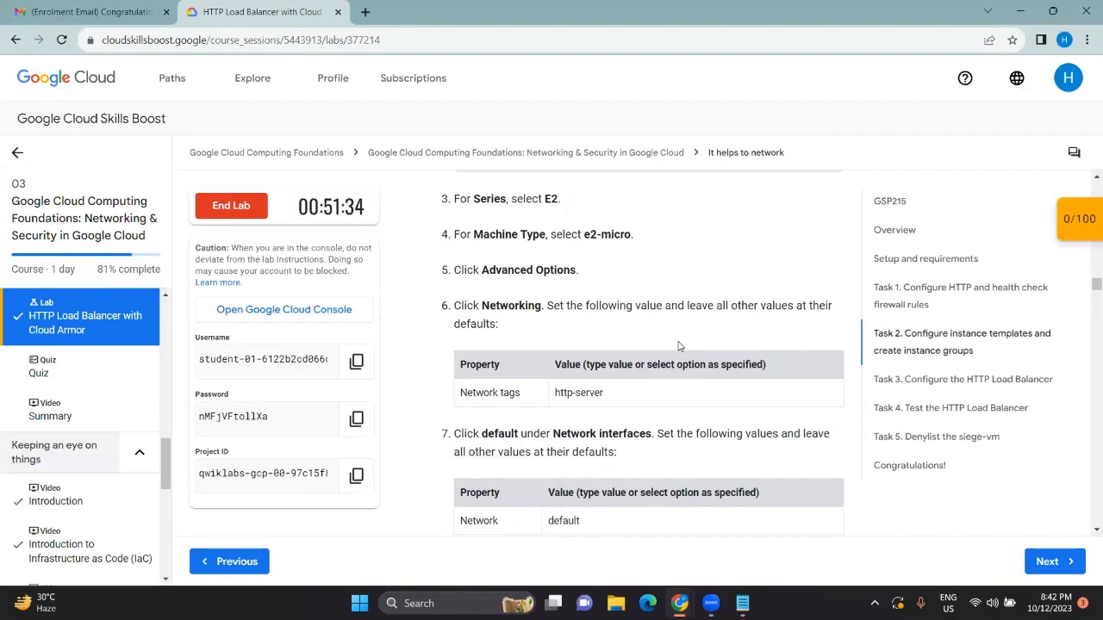
scroll(679, 341, down, 1)
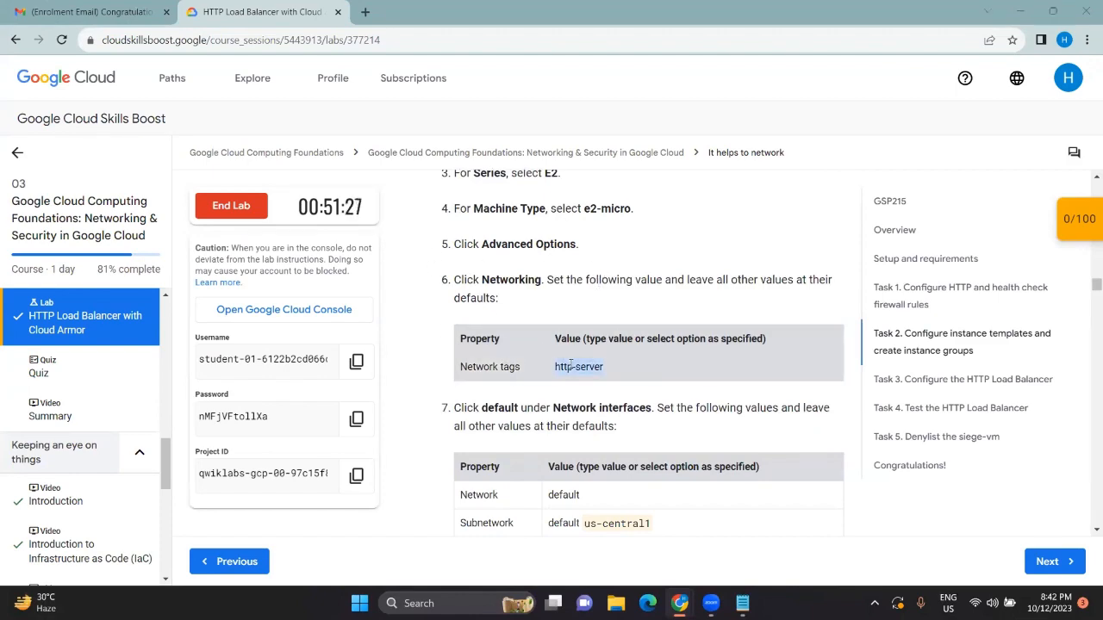
key(alt+Tab)
scroll(418, 394, down, 10)
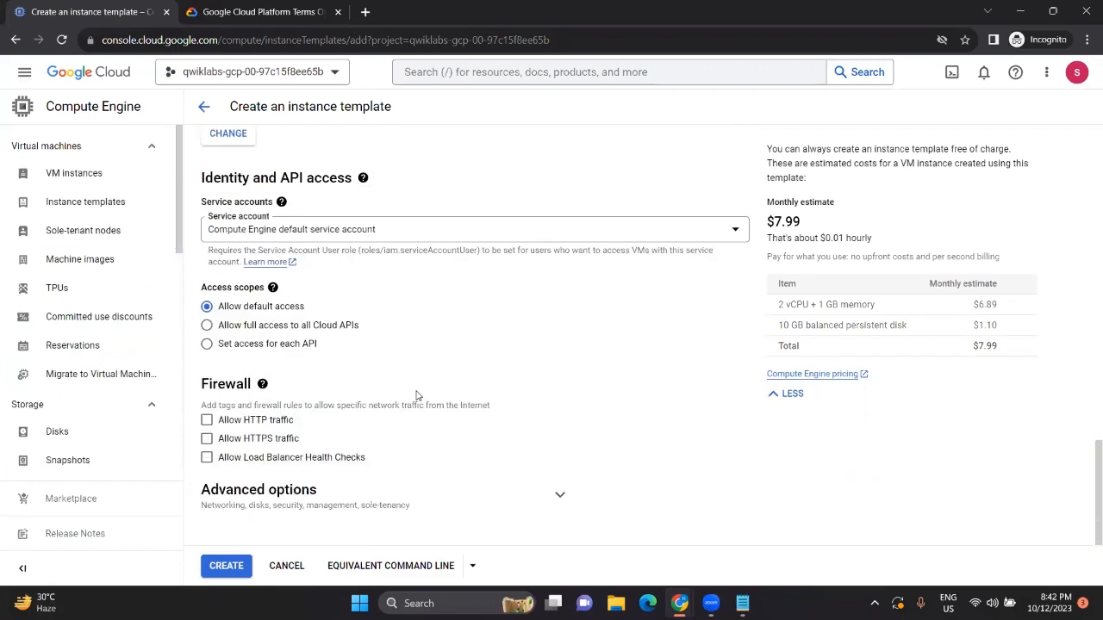
click(560, 491)
scroll(571, 405, down, 3)
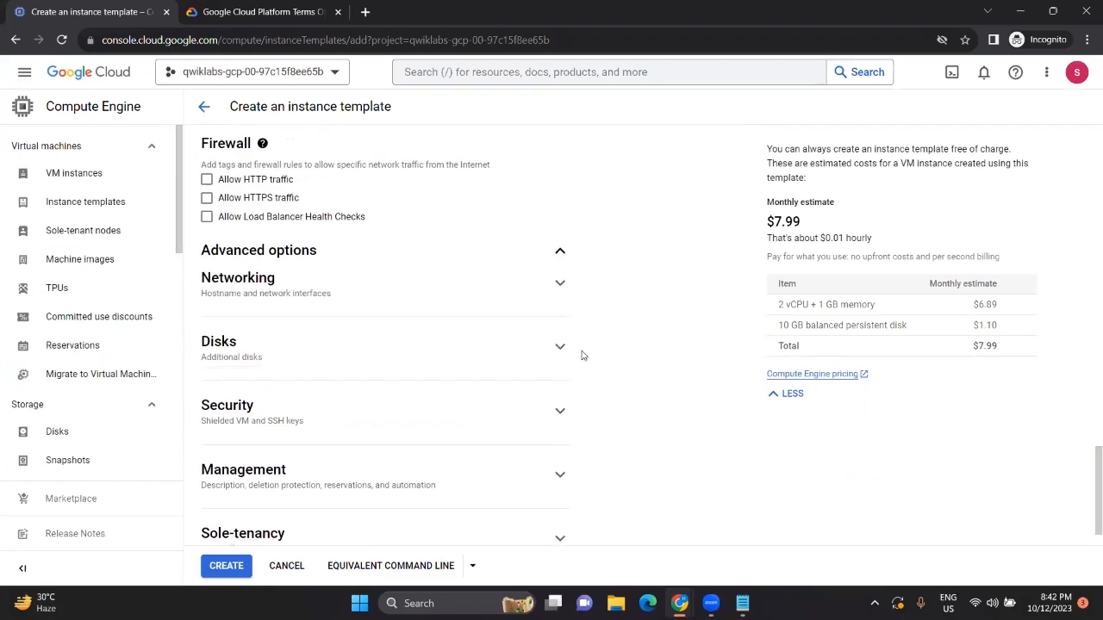
click(560, 285)
scroll(272, 393, down, 2)
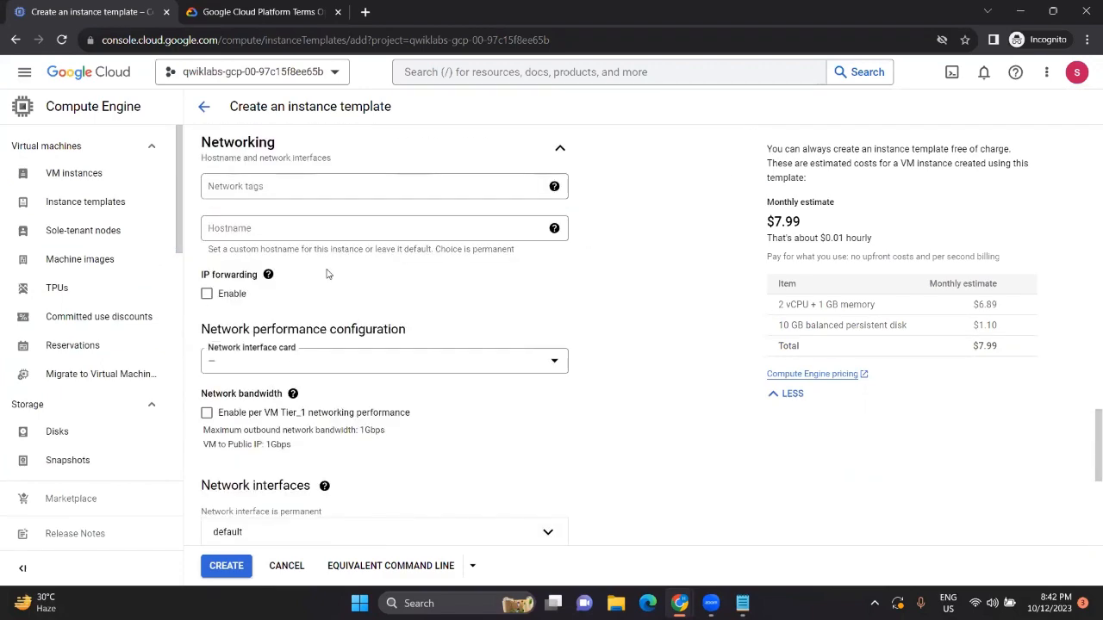
key(alt+Tab)
key(alt+Tab)
click(266, 192)
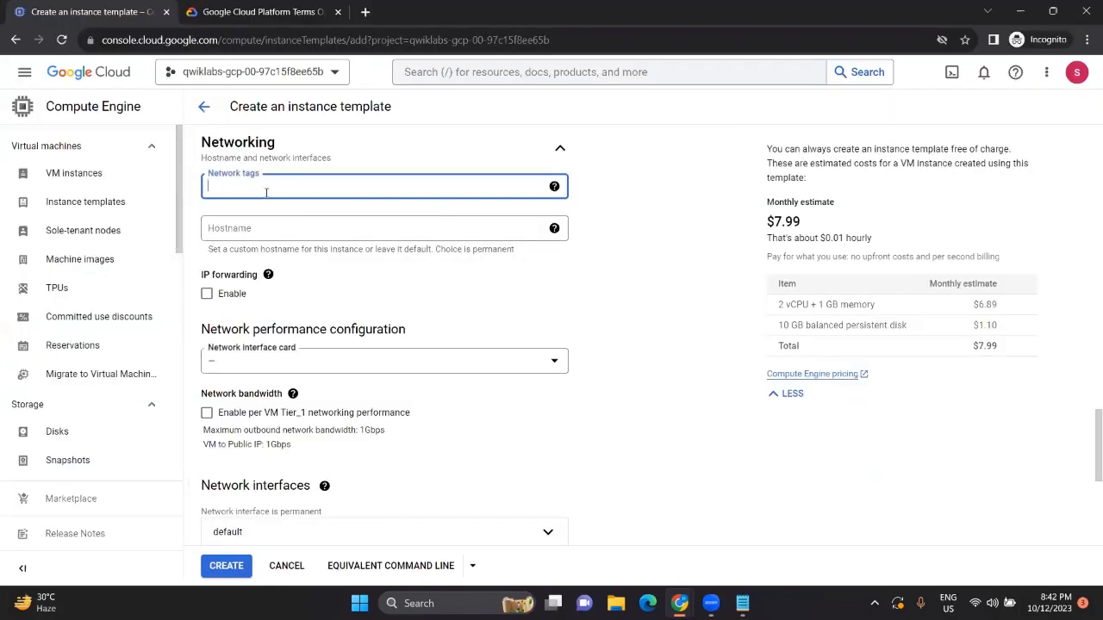
text(http-server)
- Edit the default network interface as the lab specifies, setting its subnetwork to default (us-central1)
key(alt+Tab)
scroll(515, 312, down, 2)
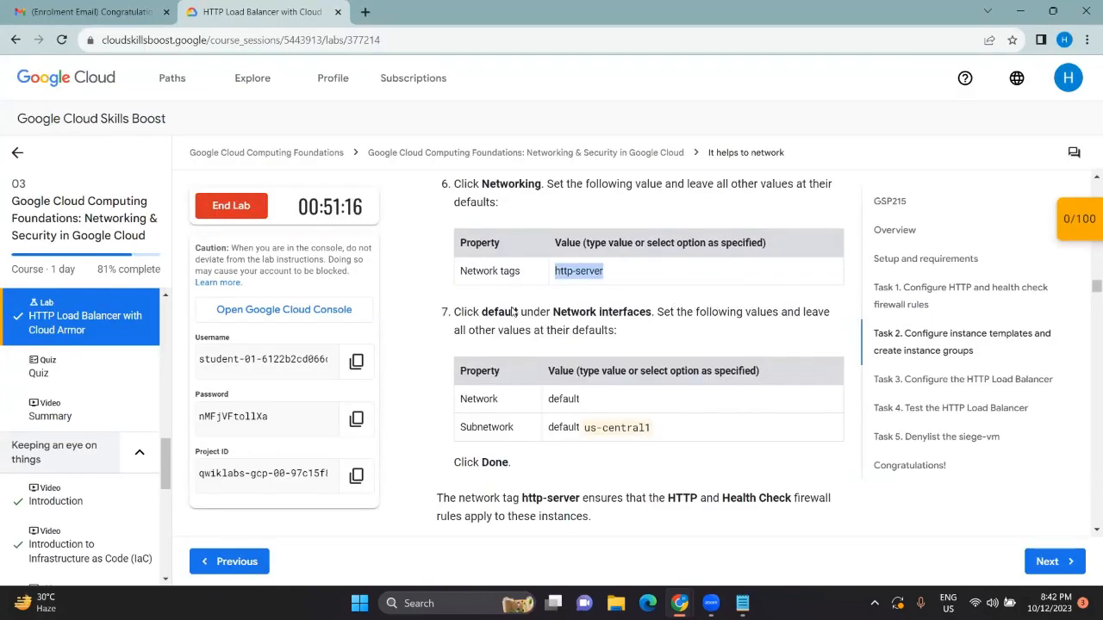
key(alt+Tab)
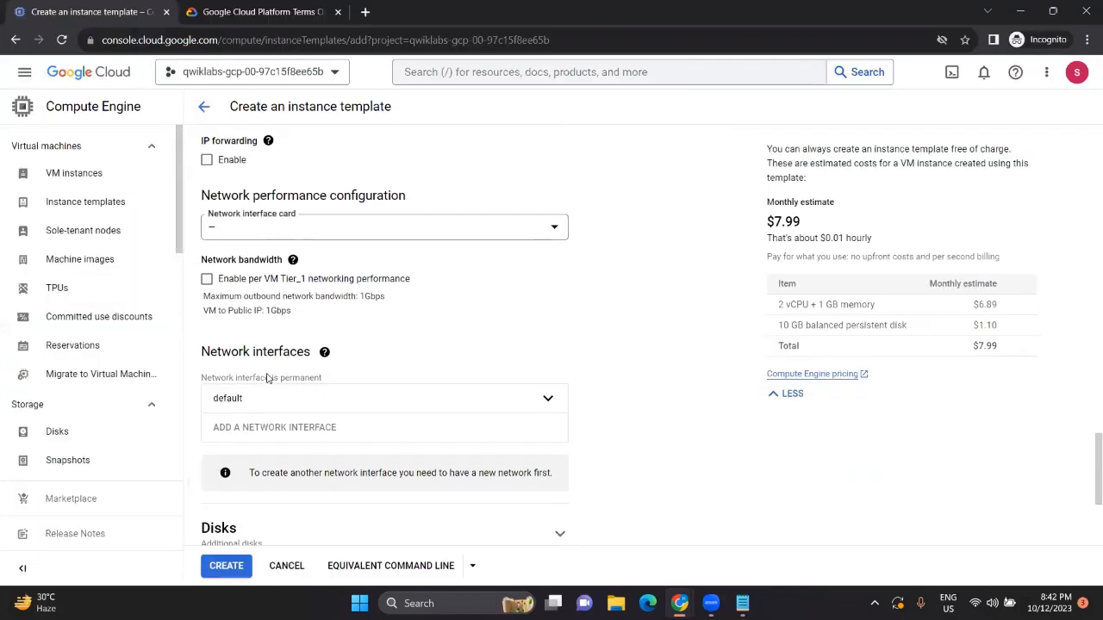
scroll(547, 336, down, 2)
click(547, 331)
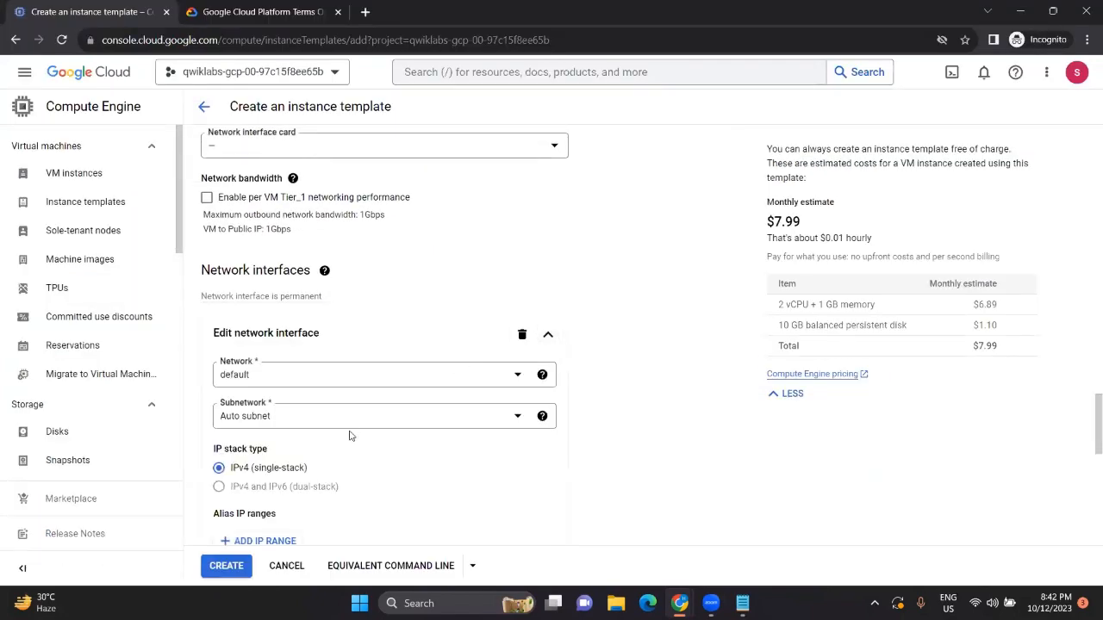
key(alt+Tab)
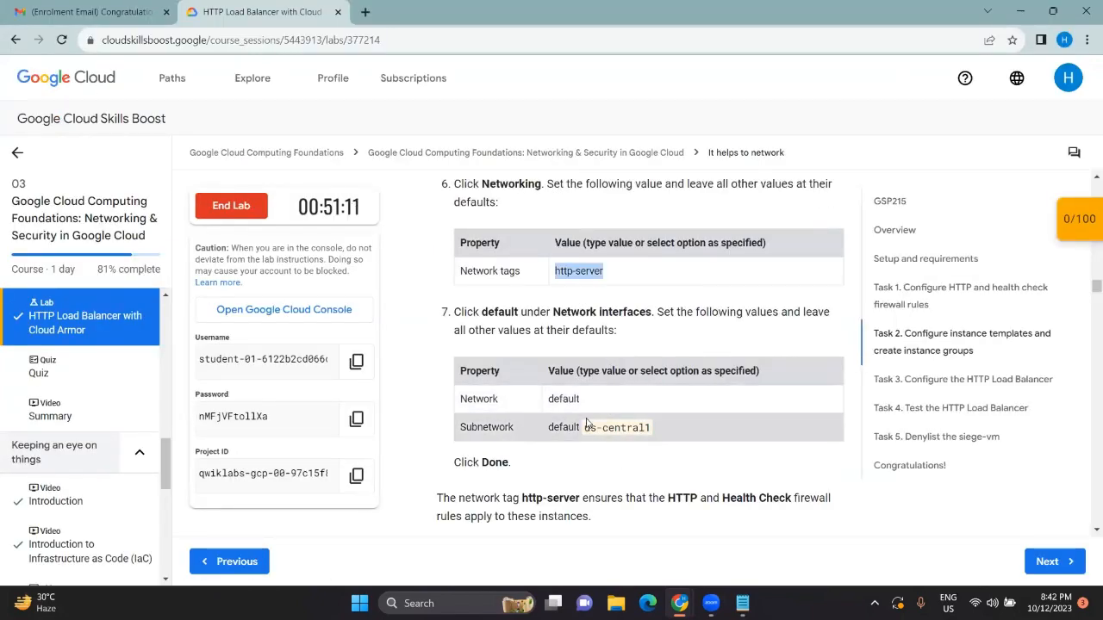
key(alt+Tab)
click(511, 415)
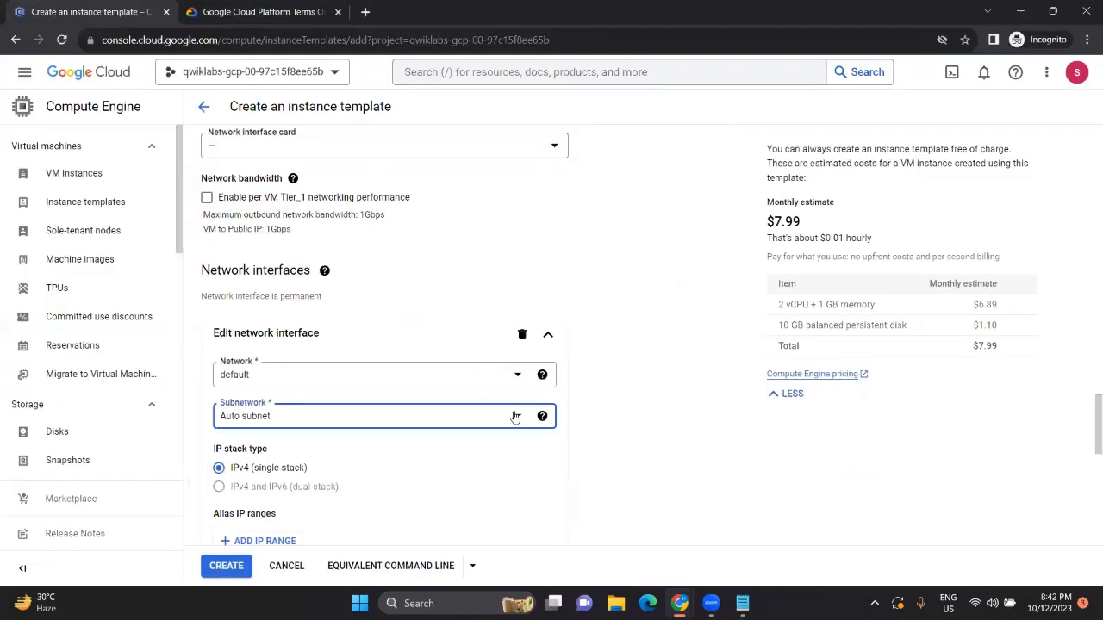
key(alt+Tab)
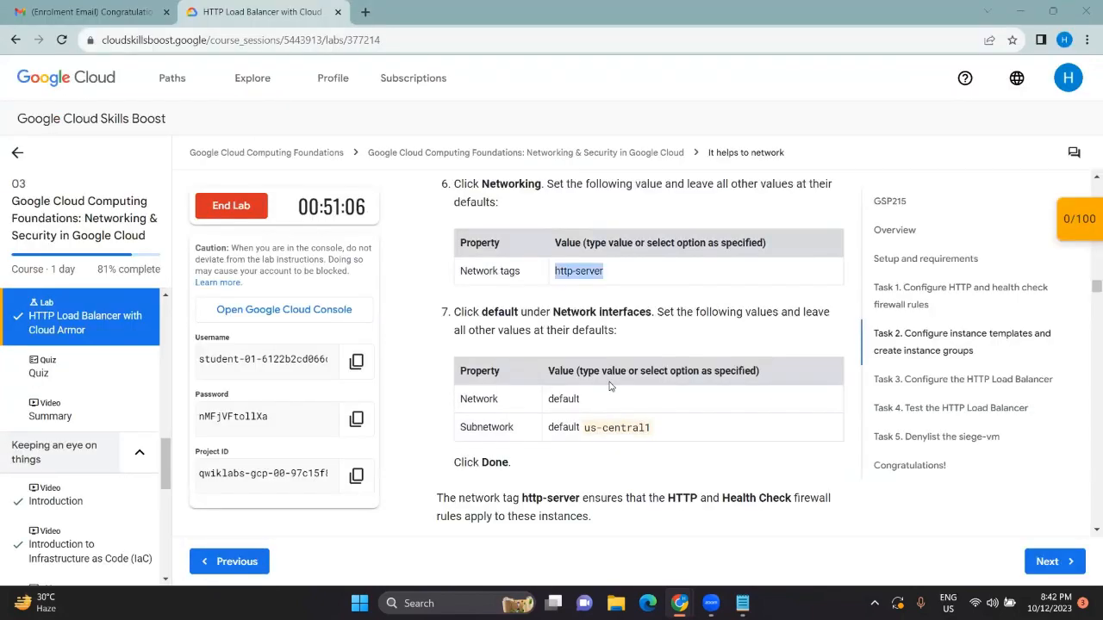
key(alt+Tab)
click(284, 296)
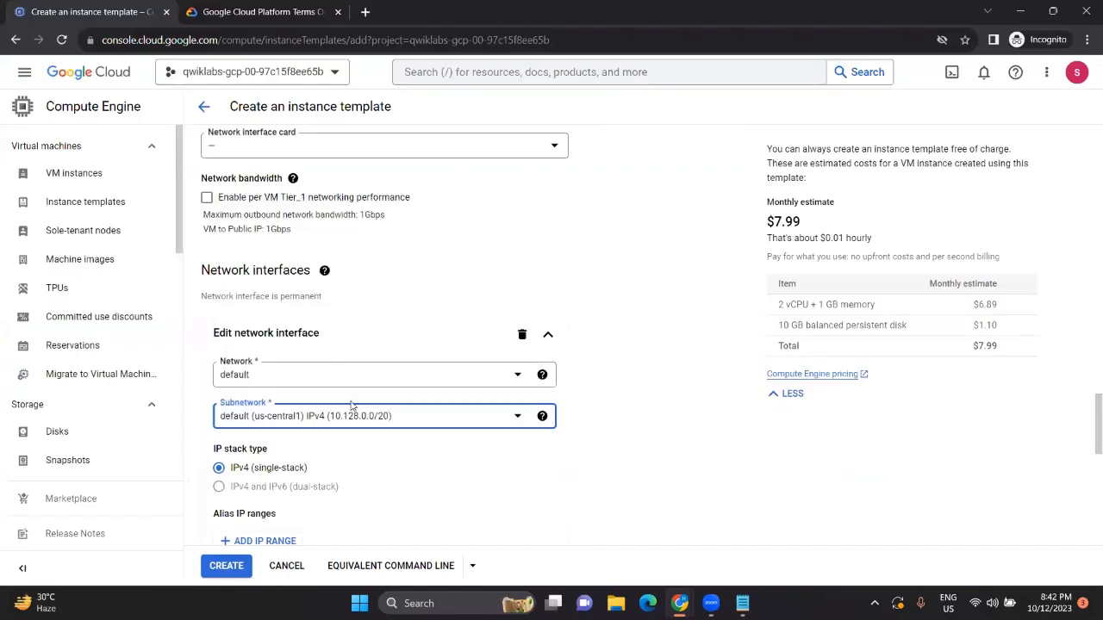
- Check the interface settings against the lab instructions and finish editing the template's network interface
key(alt+Tab)
scroll(560, 397, down, 3)
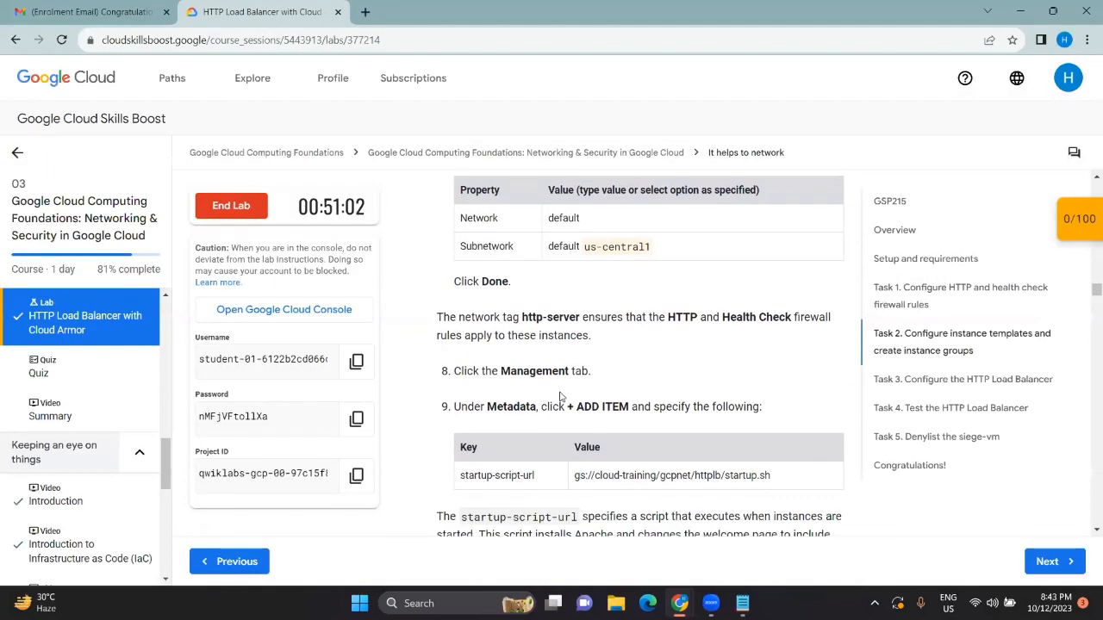
key(alt+Tab)
scroll(451, 426, down, 3)
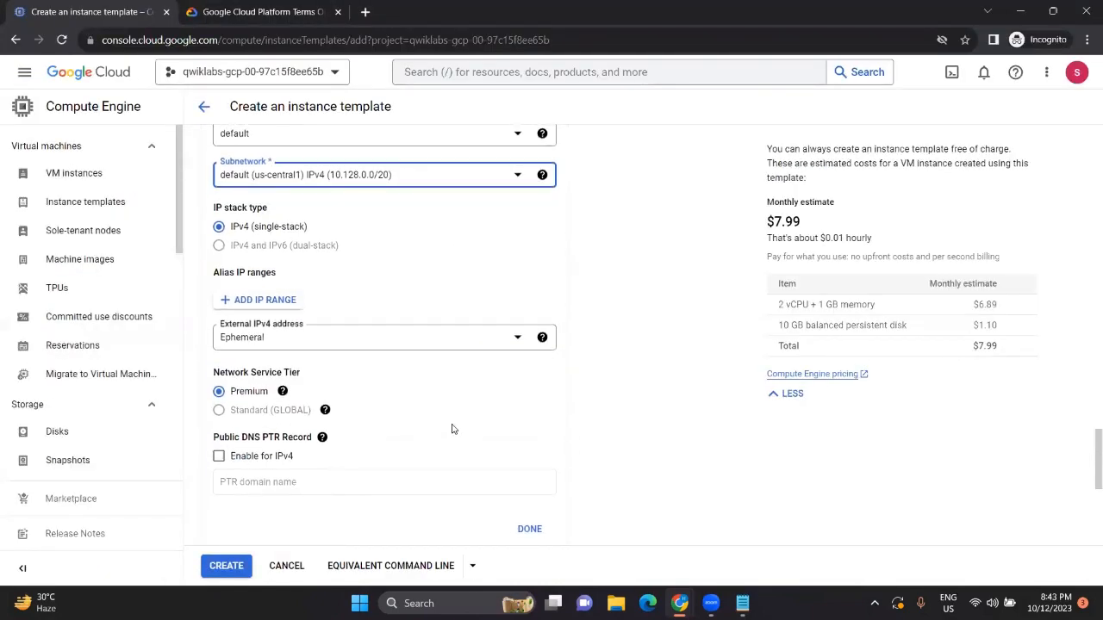
key(alt+Tab)
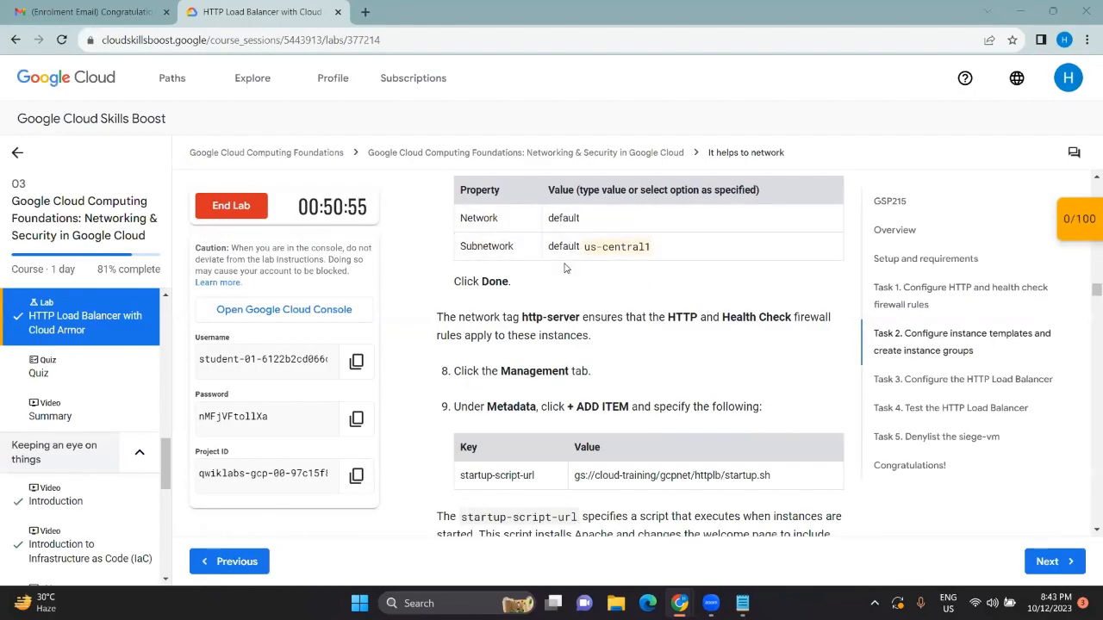
key(alt+Tab)
click(529, 486)
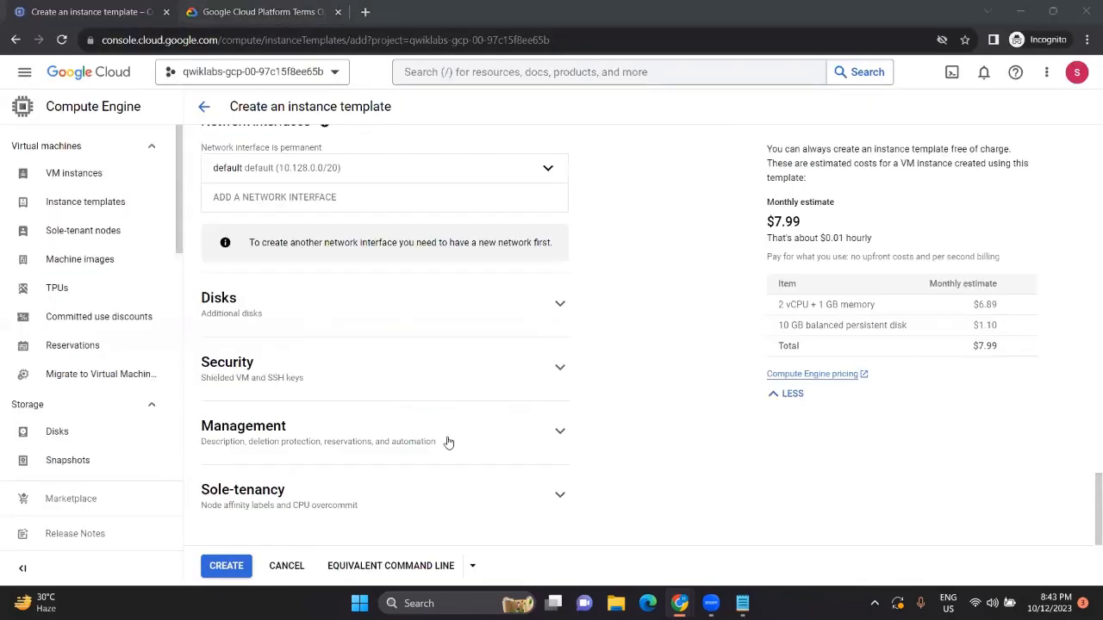
- Following the lab, expand the template's Management settings and add an empty metadata item
key(alt+Tab)
scroll(503, 296, down, 1)
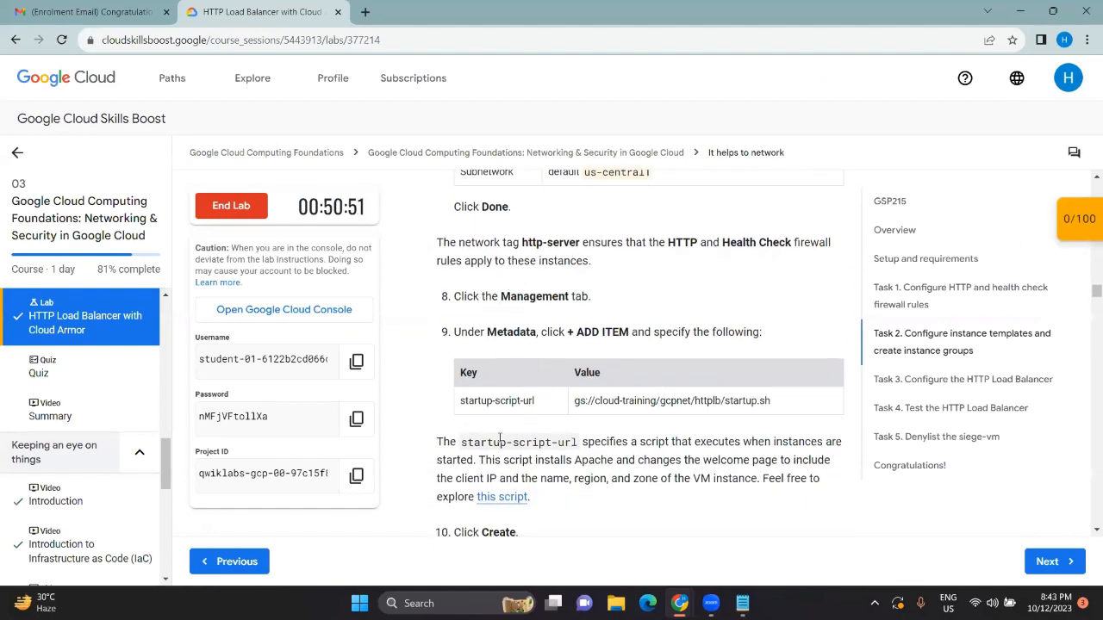
key(alt+Tab)
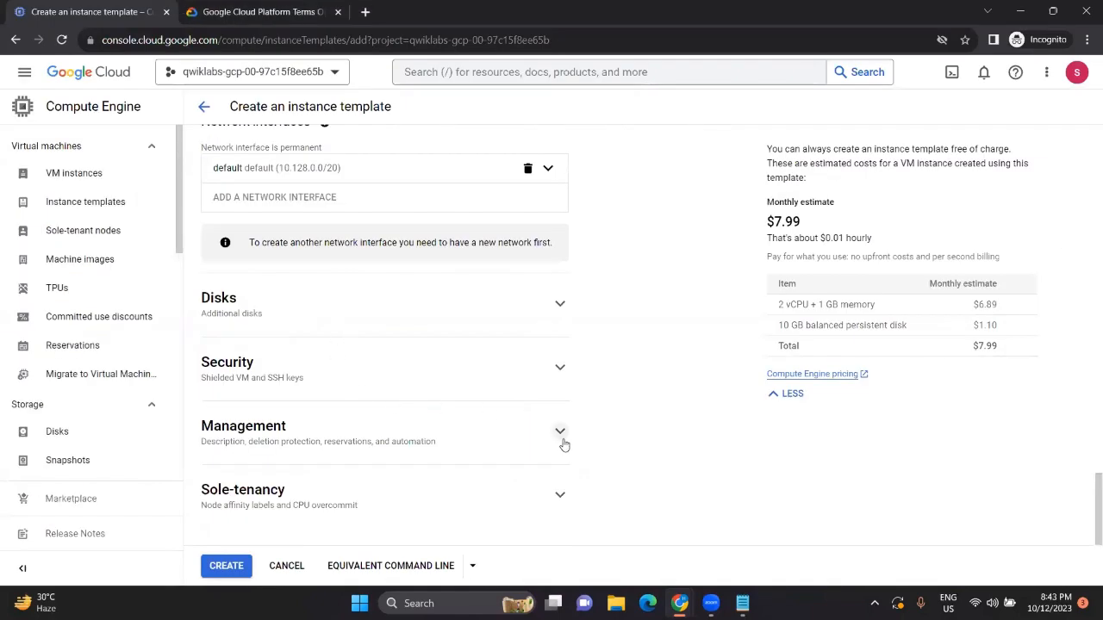
click(560, 433)
scroll(376, 285, down, 4)
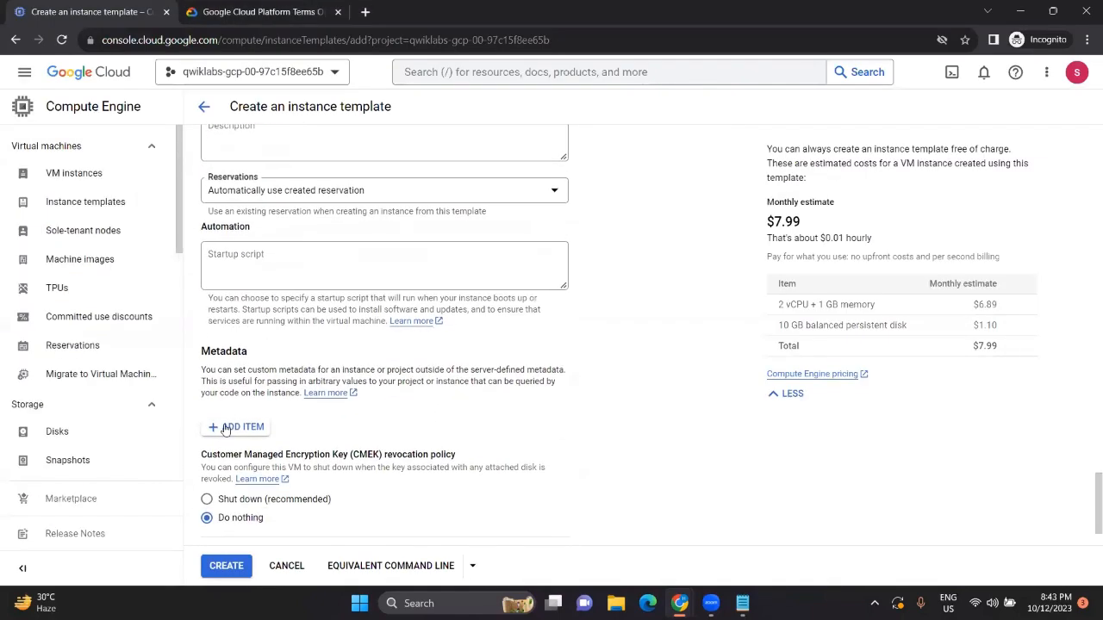
scroll(230, 431, down, 1)
click(241, 357)
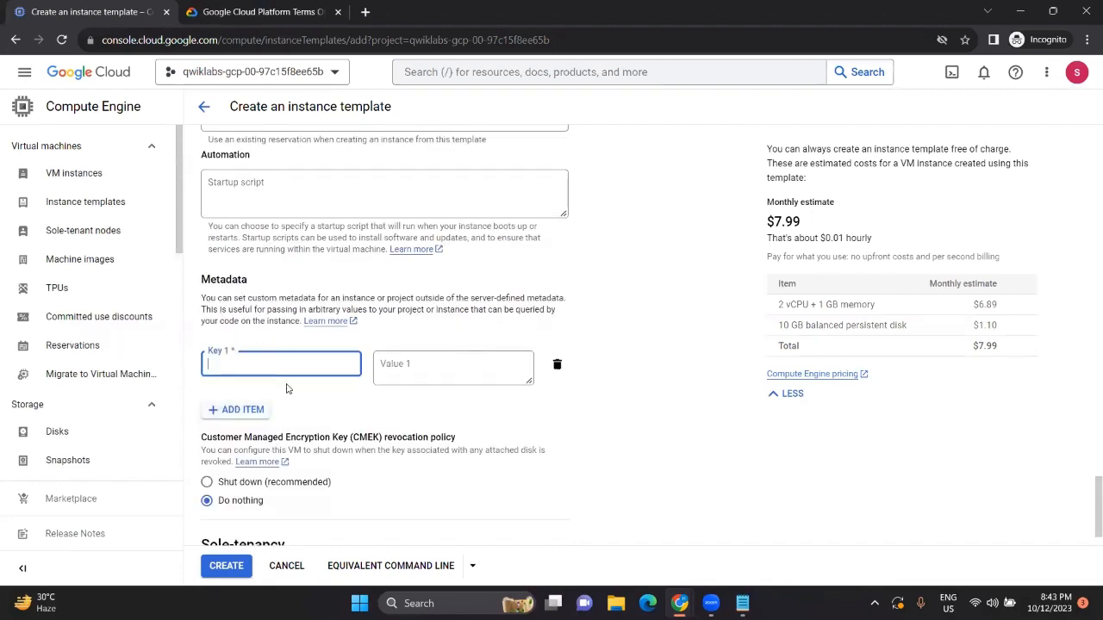
- Copy startup-script-url from the lab into the metadata item's key, removing the trailing blank space
key(alt+Tab)
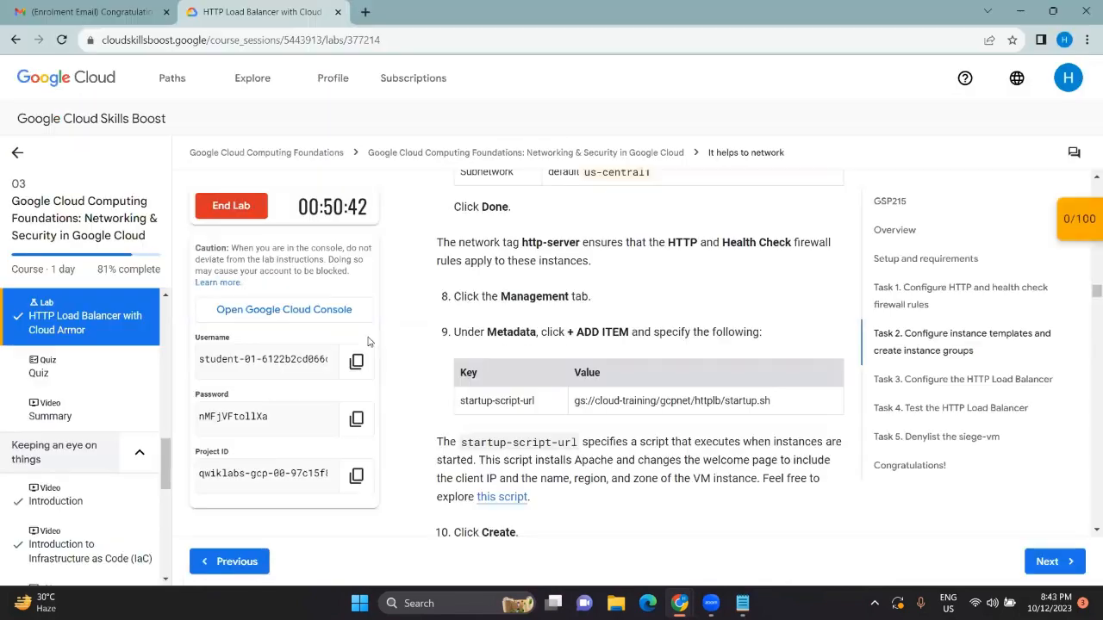
triple_click(497, 398)
key(ctrl+c)
key(alt+Tab)
key(ctrl+v)
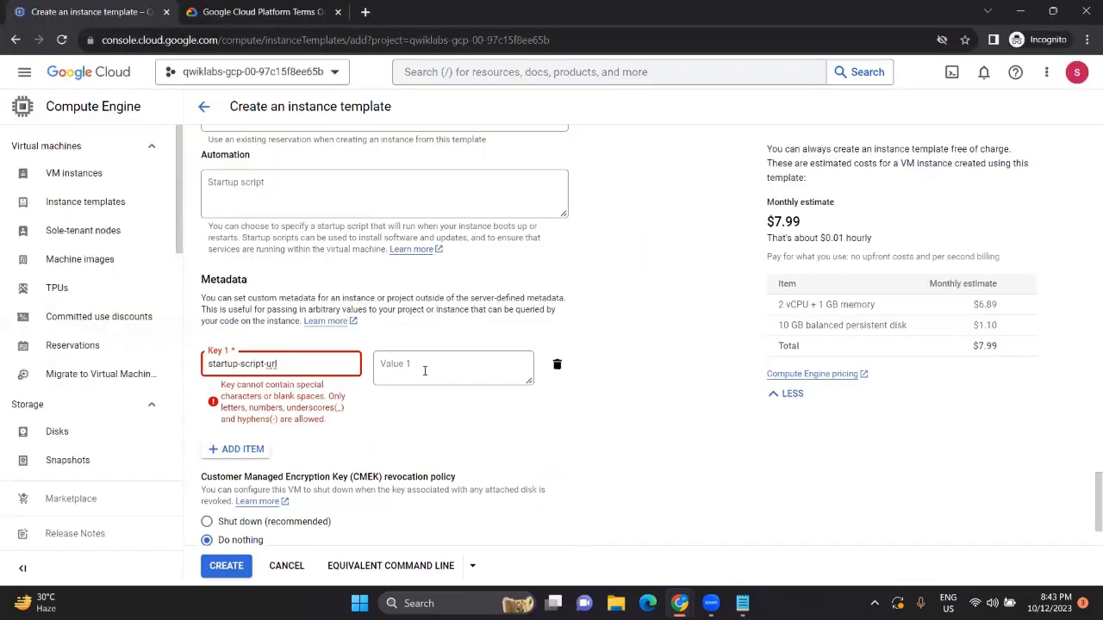
click(425, 371)
click(301, 367)
key(BackSpace)
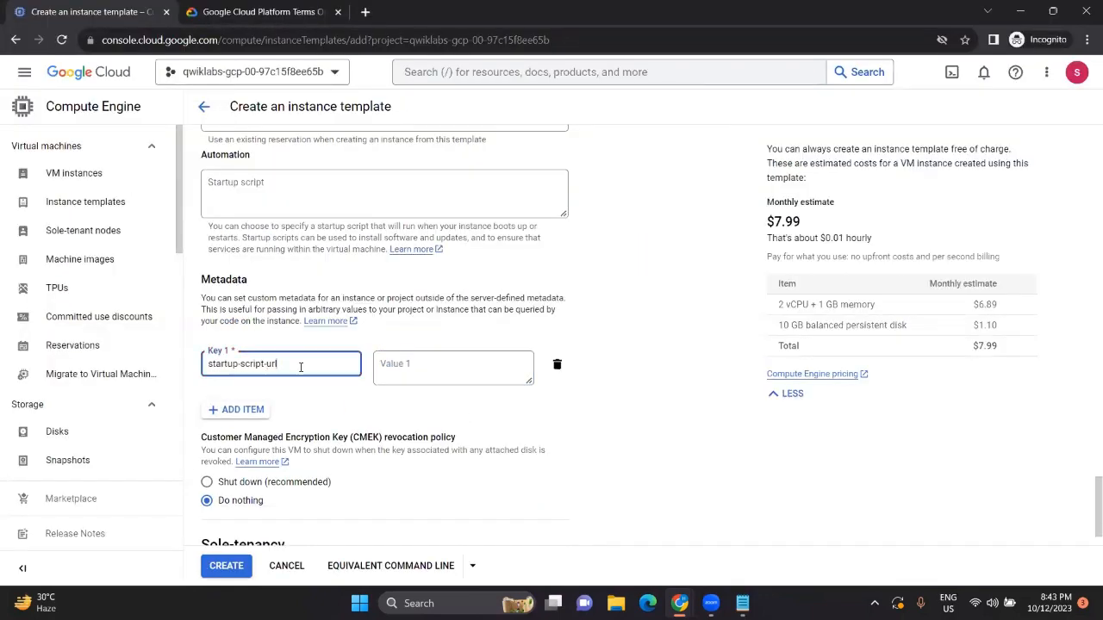
- Copy gs://cloud-training/gcpnet/httplb/startup.sh from the lab as the metadata item's value and return to the instance templates list
click(398, 365)
key(alt+Tab)
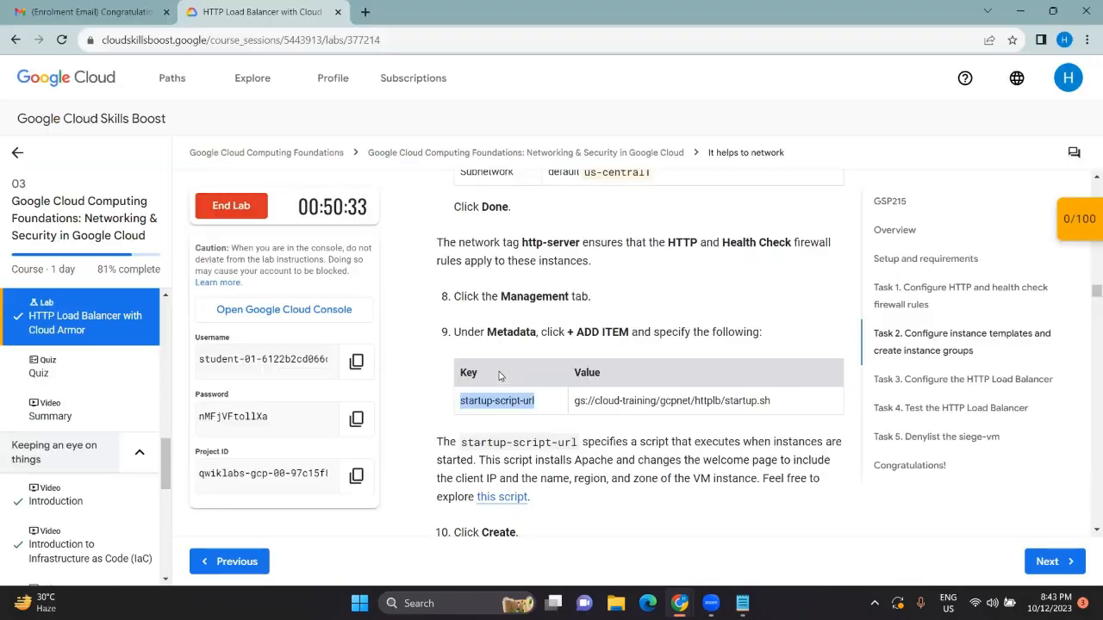
triple_click(608, 401)
key(alt+Tab)
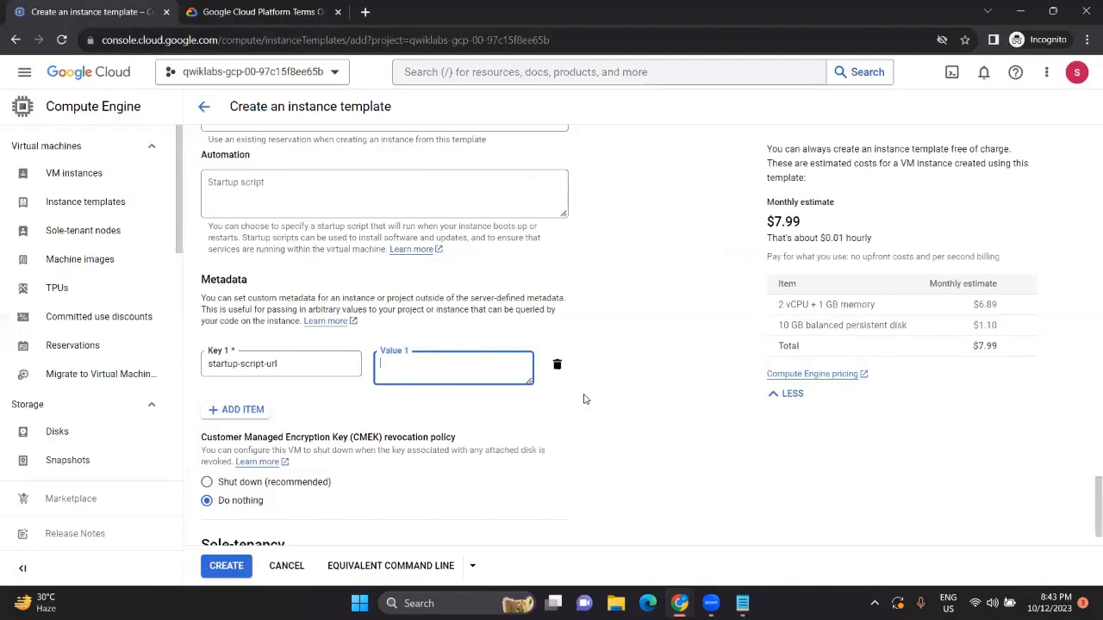
key(alt+Tab)
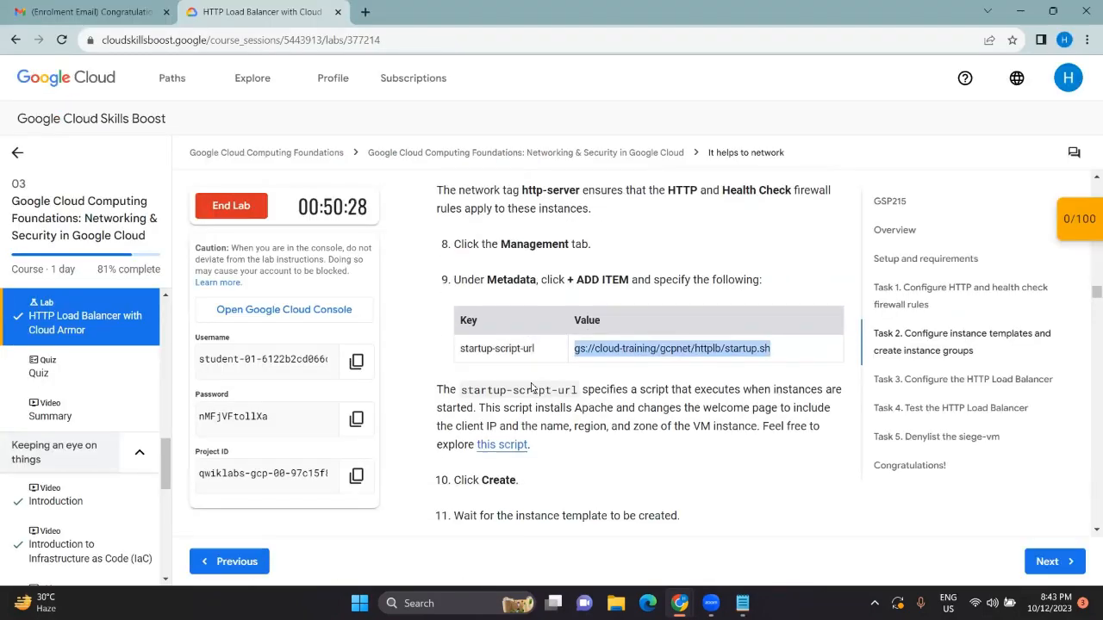
scroll(531, 382, down, 3)
key(alt+Tab)
key(ctrl+v)
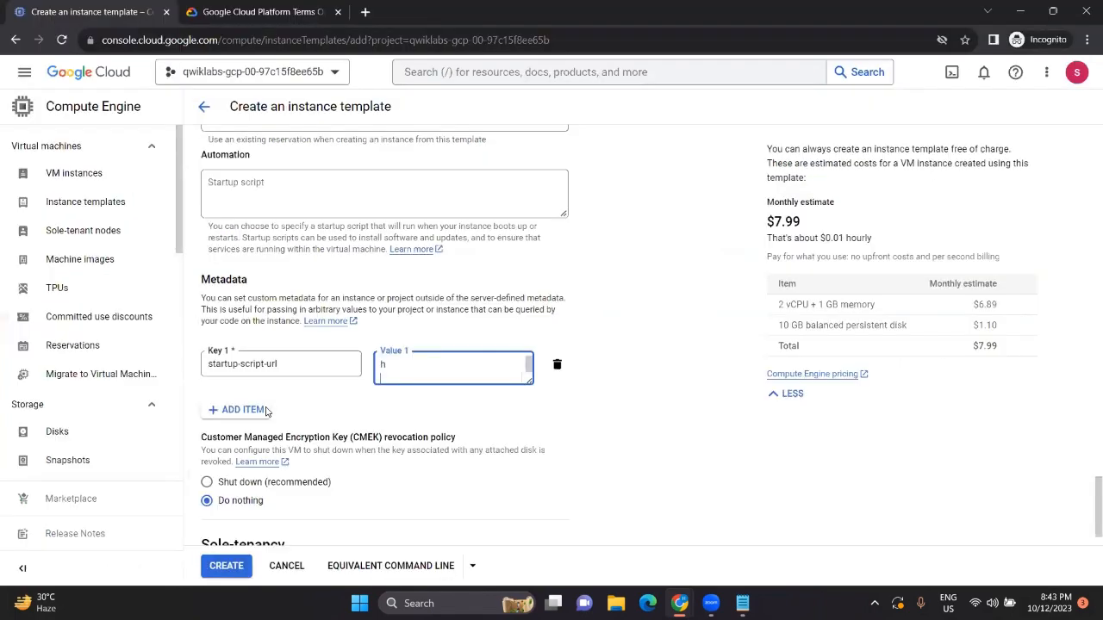
click(204, 106)
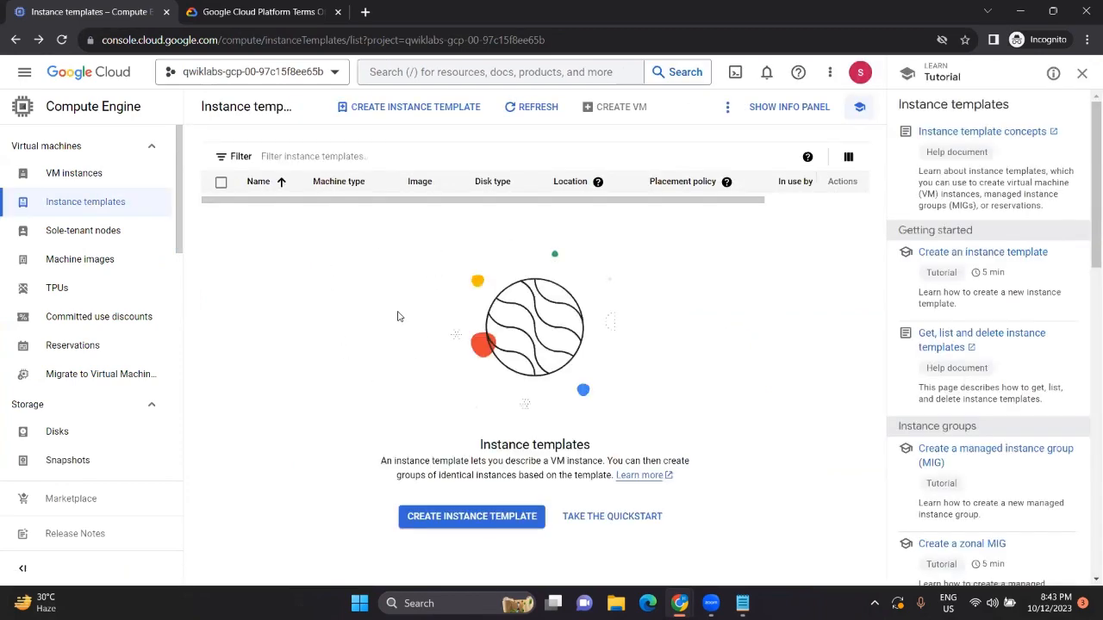
- Read the lab instructions for creating the us-east4-template and the managed instance groups
key(alt+Tab)
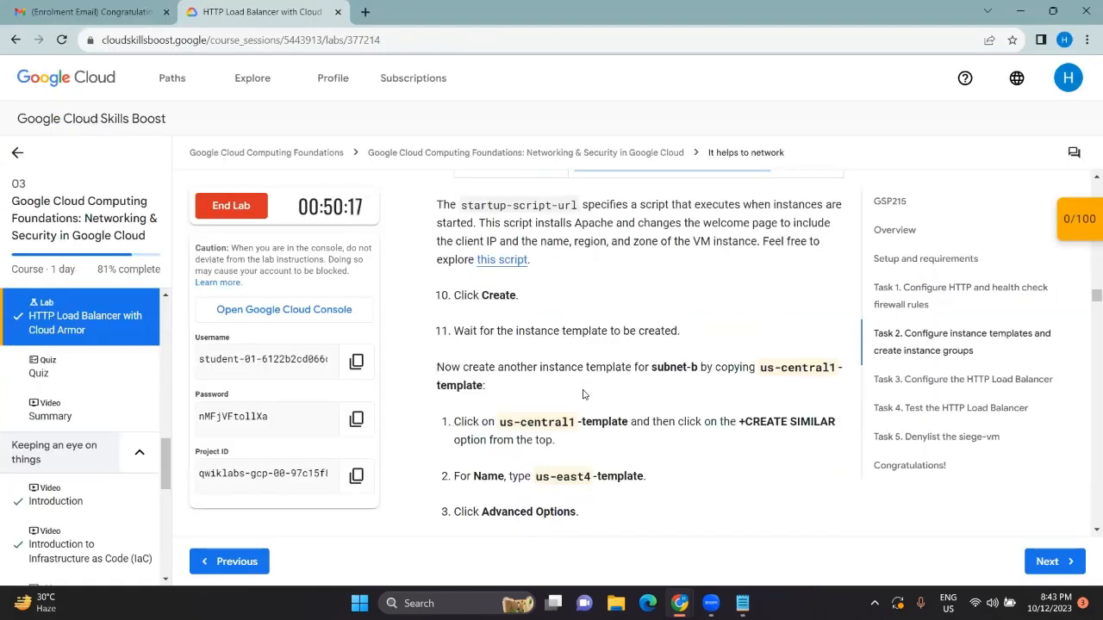
scroll(583, 394, down, 1)
scroll(593, 362, down, 1)
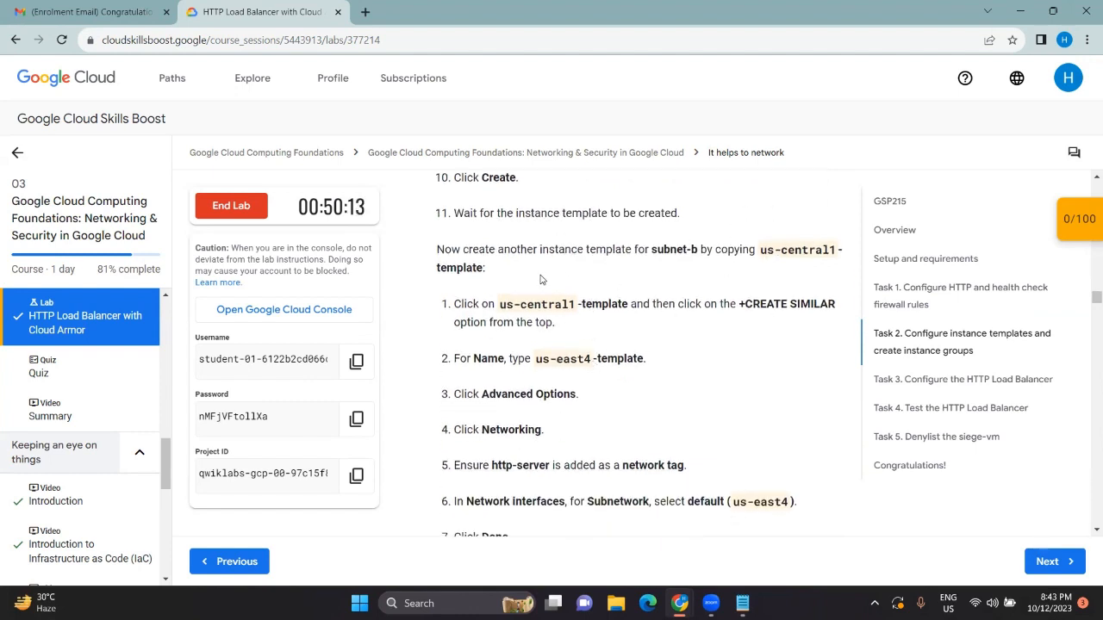
scroll(595, 325, down, 1)
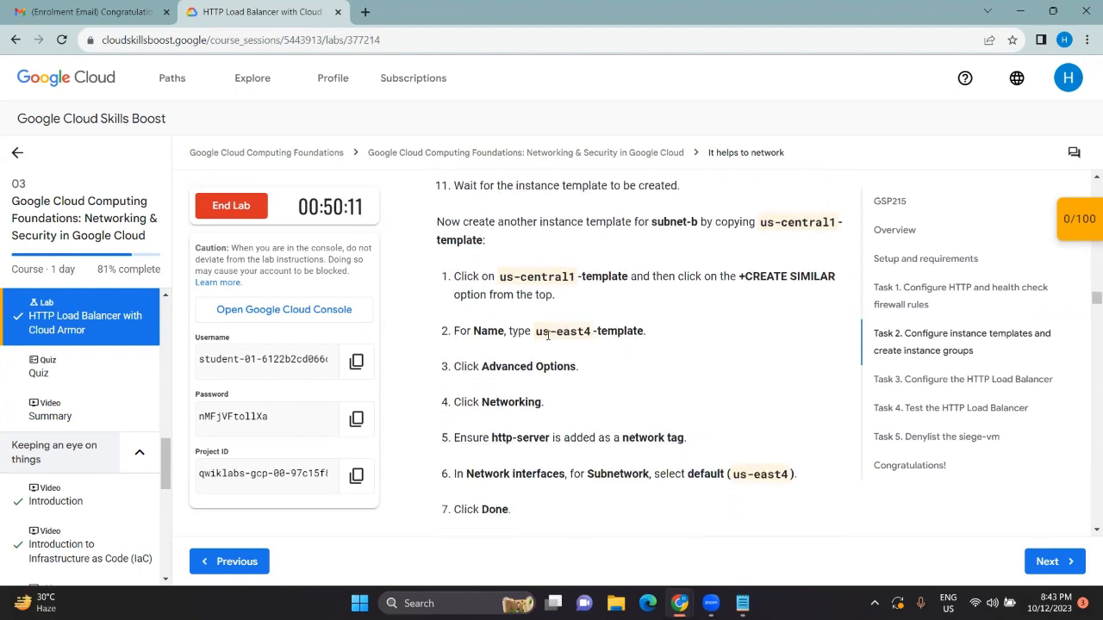
key(alt+Tab)
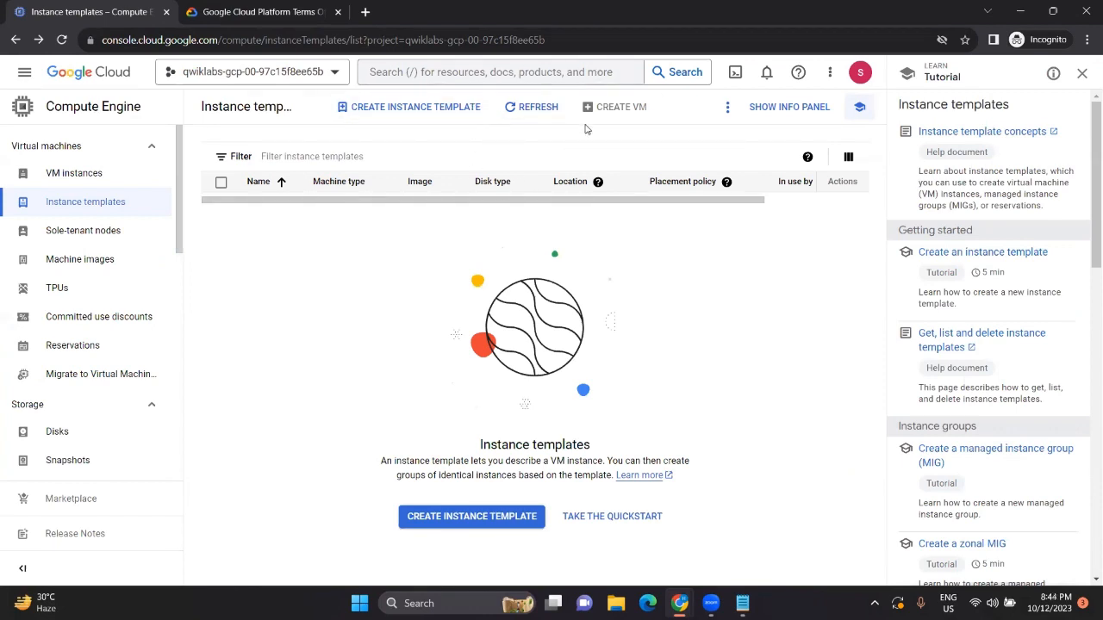
key(alt+Tab)
scroll(560, 398, down, 2)
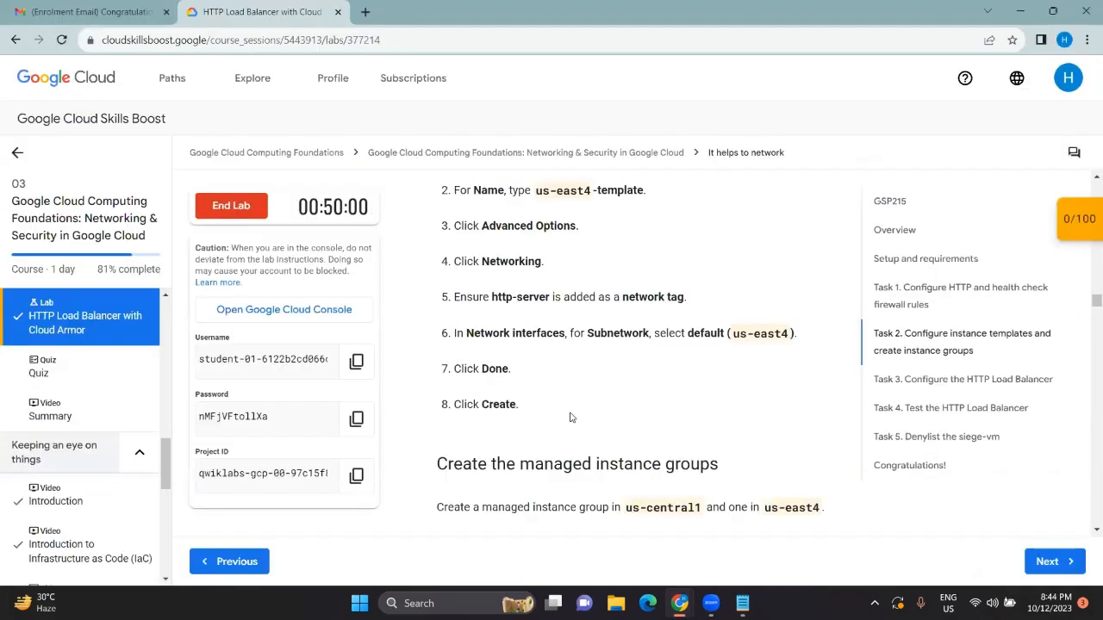
scroll(569, 417, down, 3)
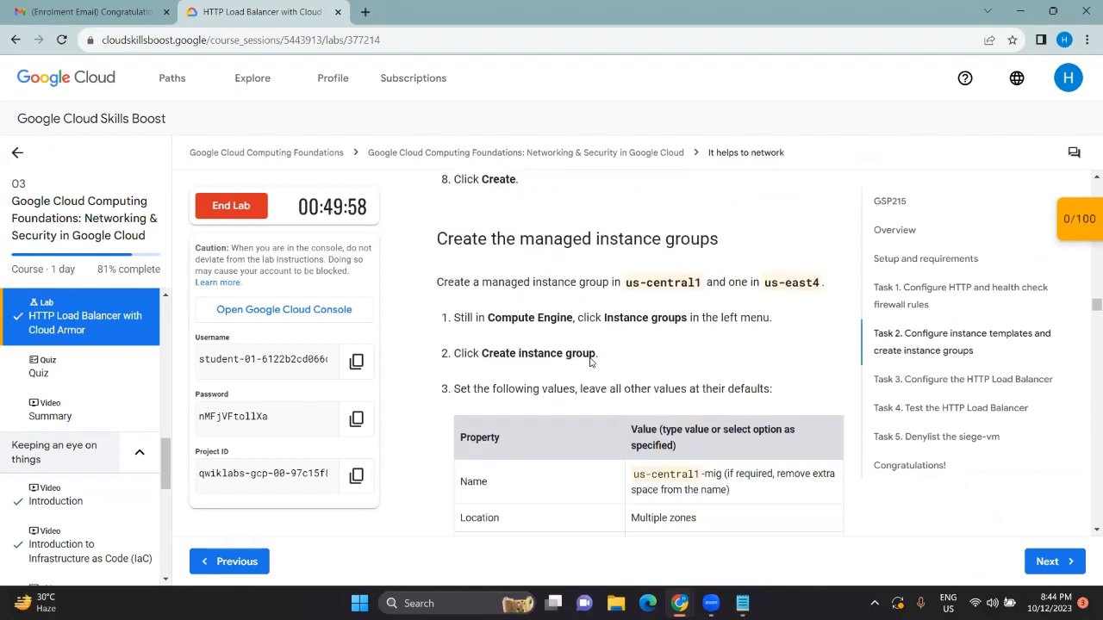
scroll(591, 360, down, 1)
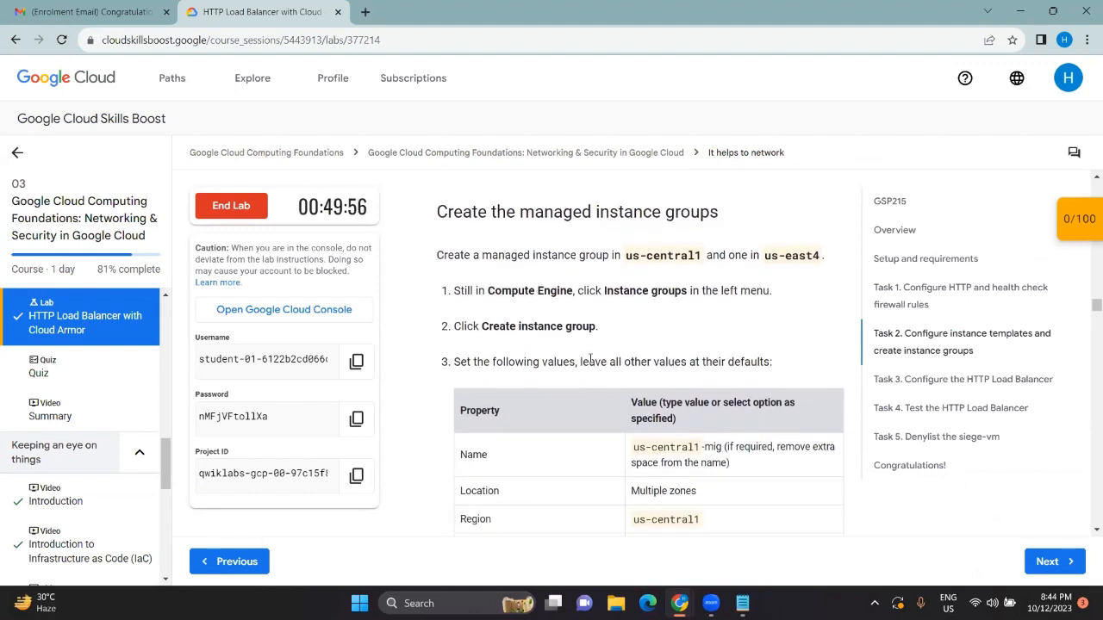
scroll(591, 360, down, 1)
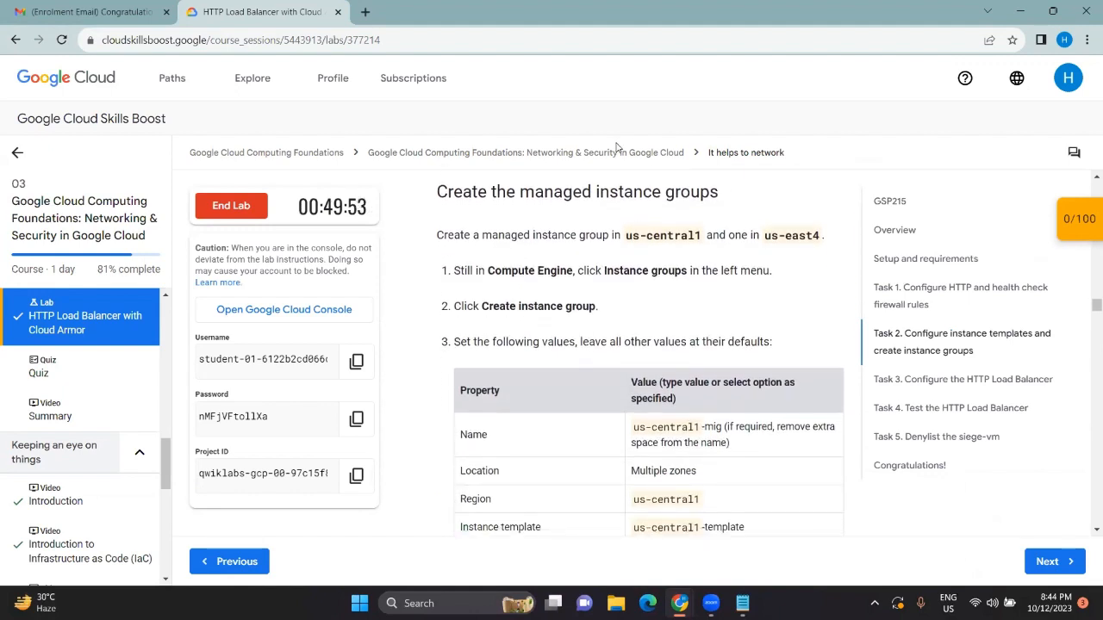
- Go to Compute Engine's Instance groups page, start creating a new instance group, and close the tutorial pane
key(alt+Tab)
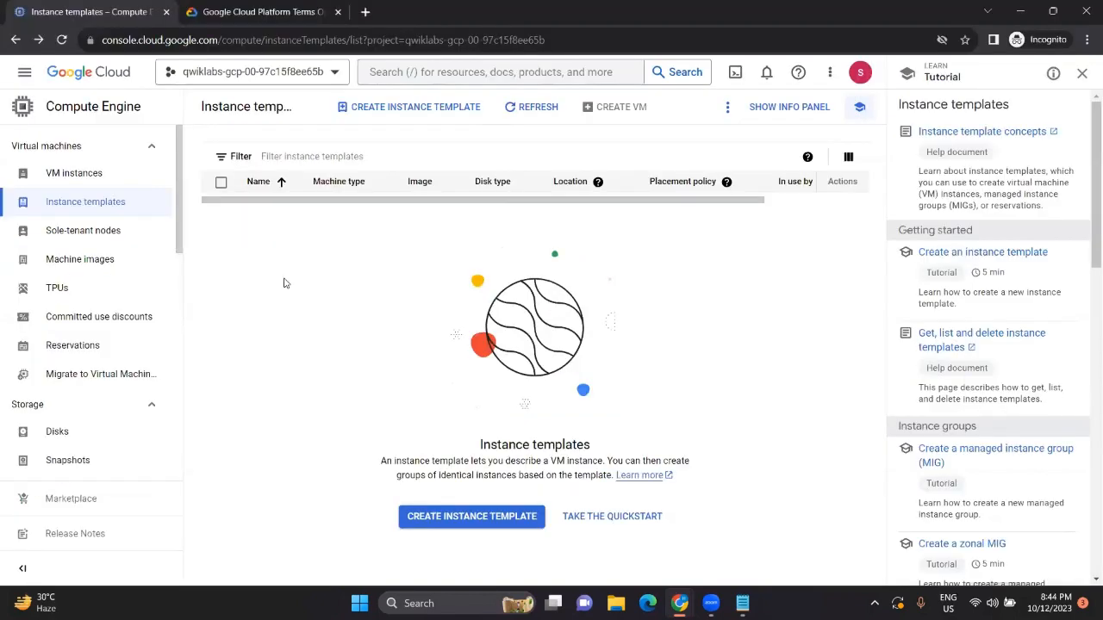
scroll(95, 362, down, 5)
scroll(97, 364, down, 4)
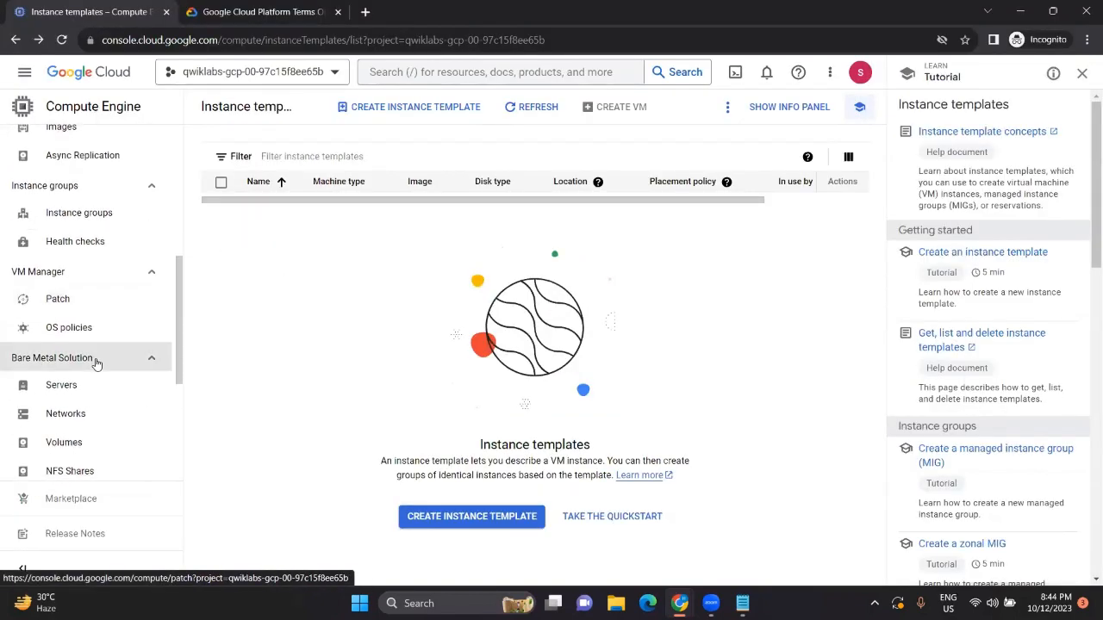
scroll(97, 364, down, 2)
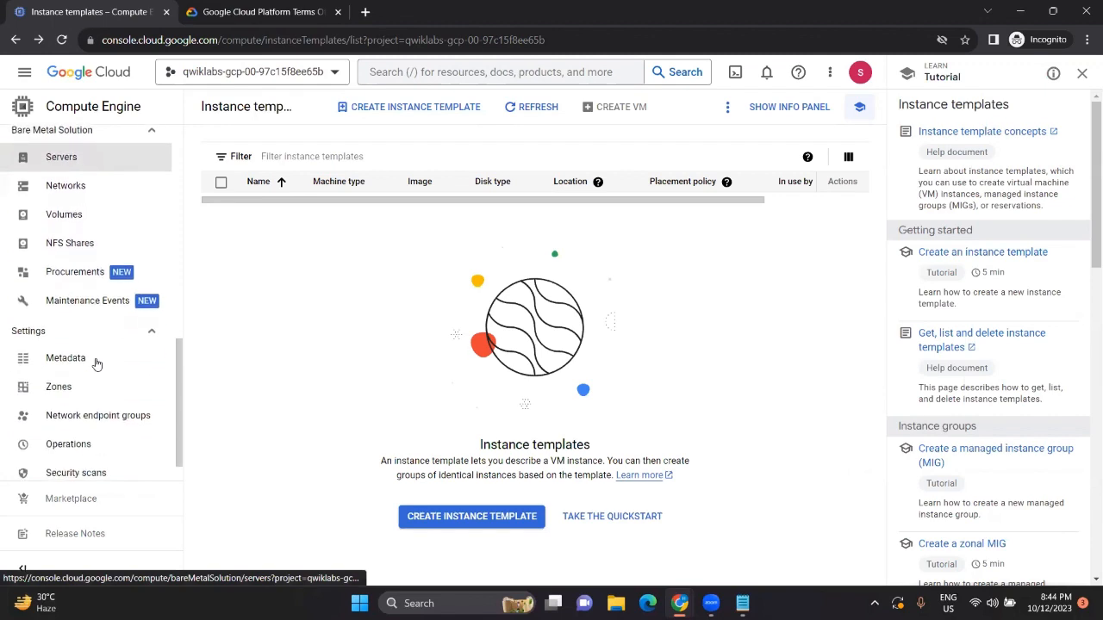
scroll(96, 365, up, 5)
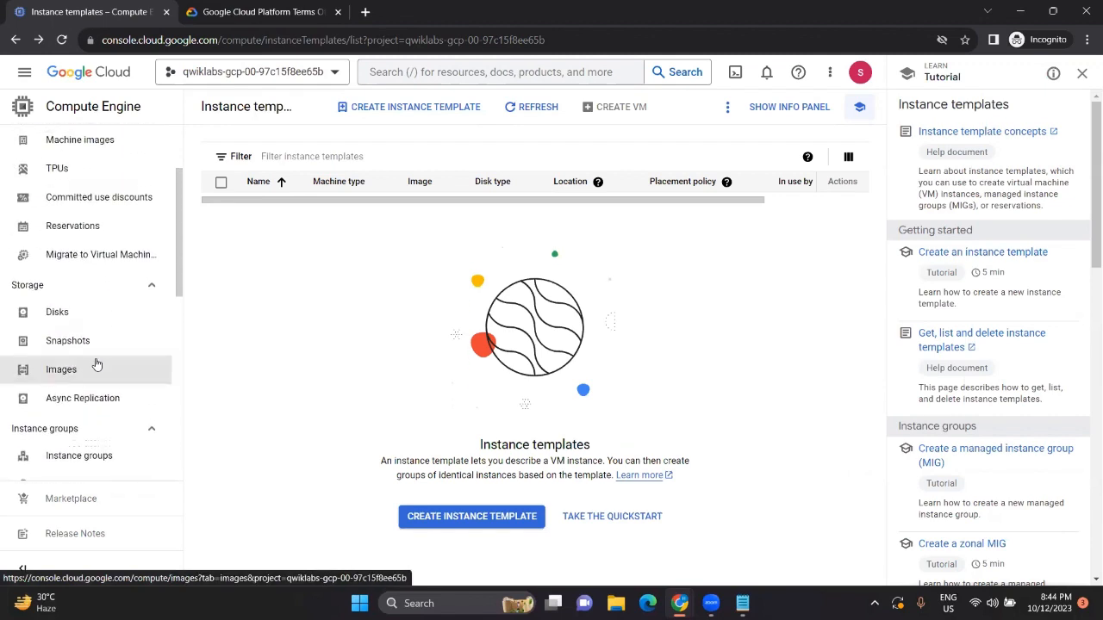
scroll(97, 365, down, 5)
scroll(96, 364, up, 7)
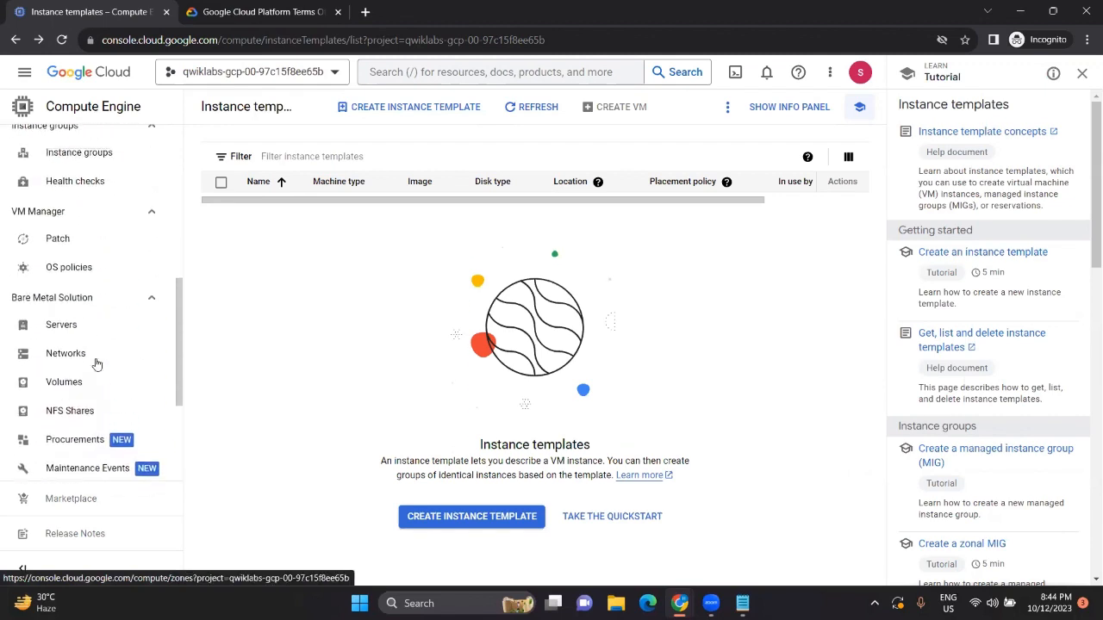
click(86, 243)
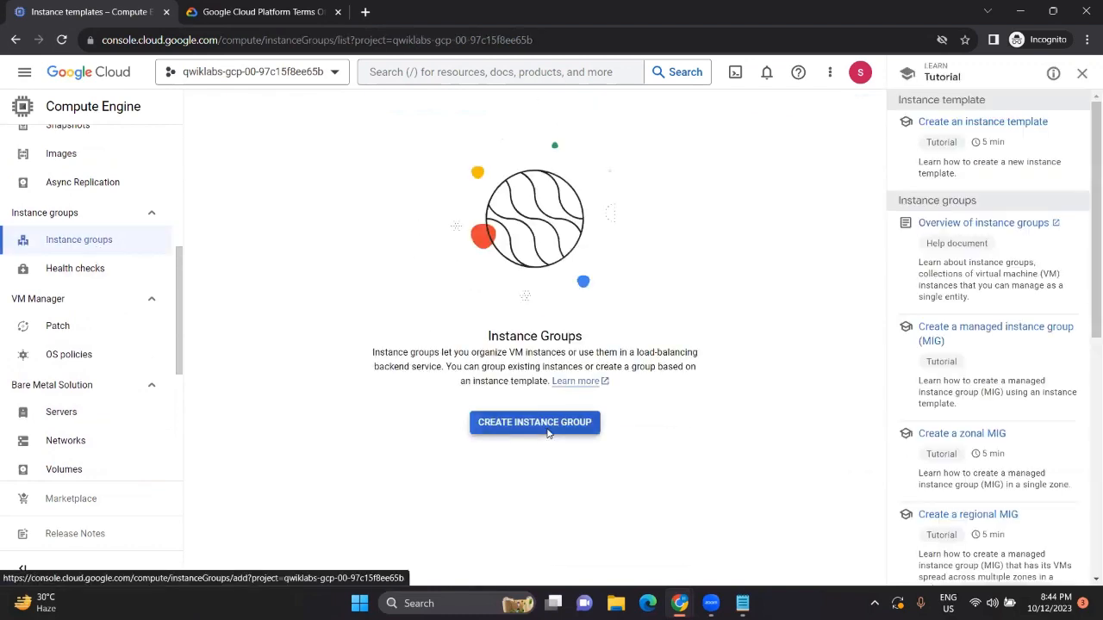
right_click(548, 431)
click(507, 424)
click(519, 427)
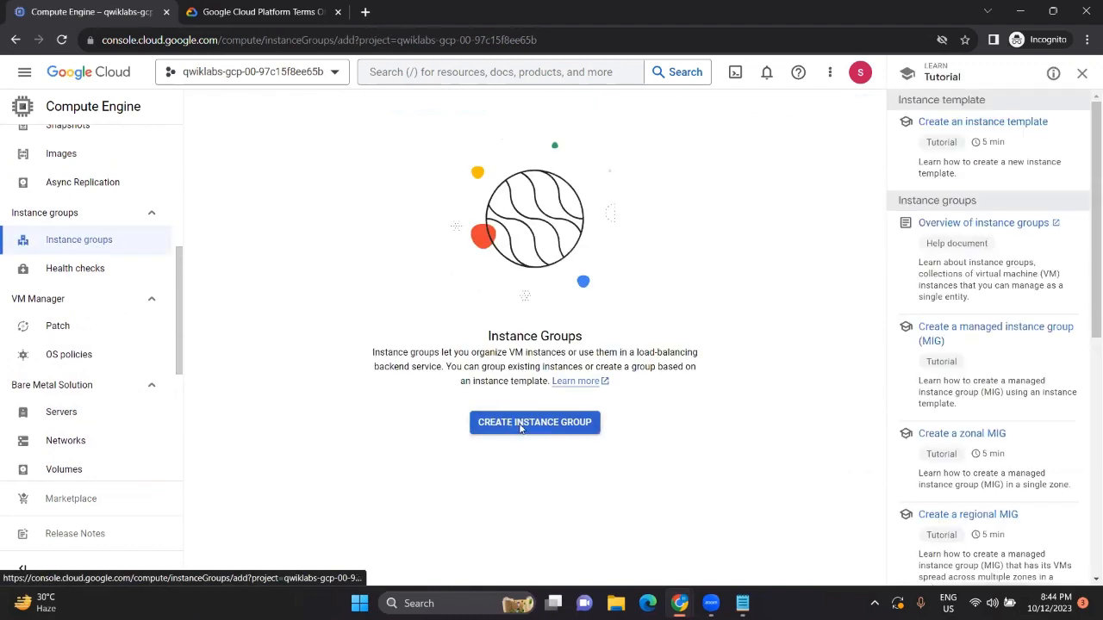
click(1082, 73)
- Look up the required group name in the lab and name the new managed instance group us-central1-mig
key(alt+Tab)
scroll(657, 376, down, 1)
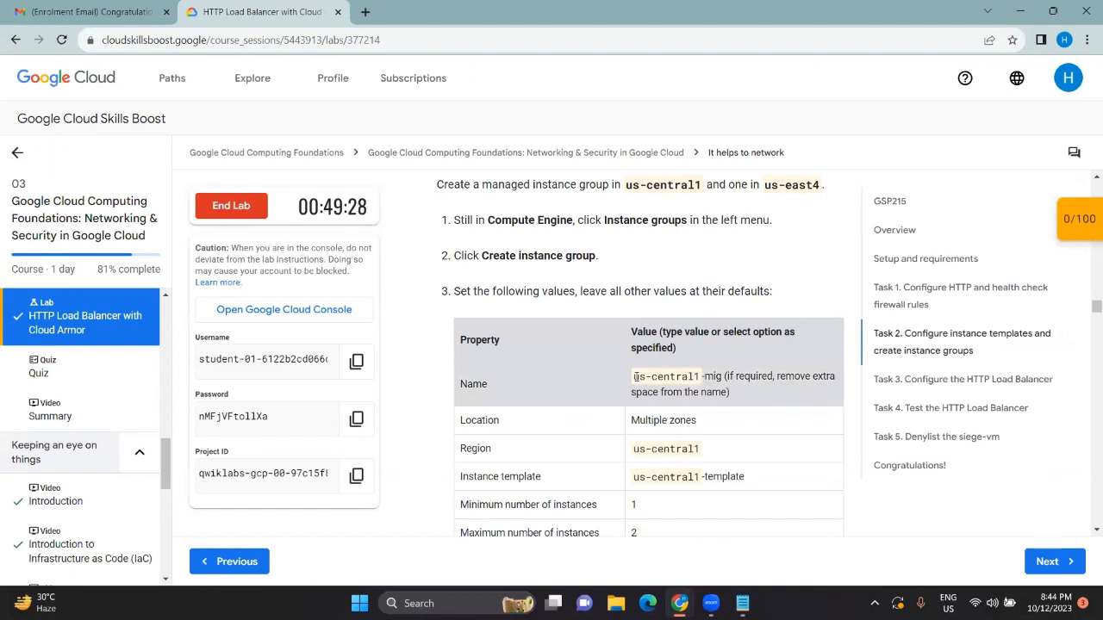
drag(634, 376, 714, 377)
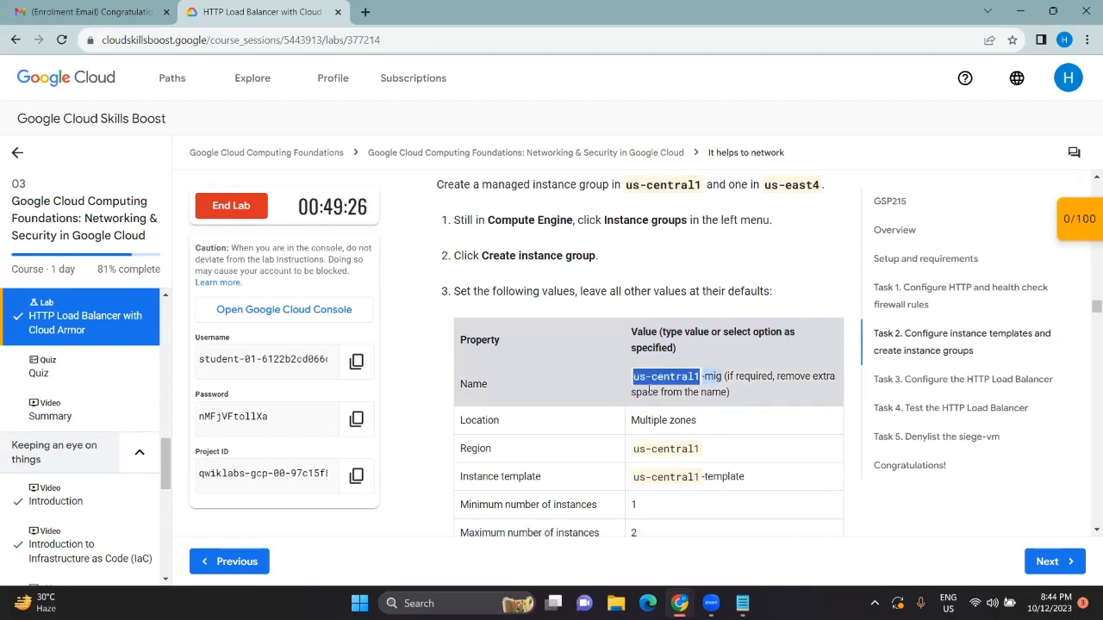
key(alt+Tab)
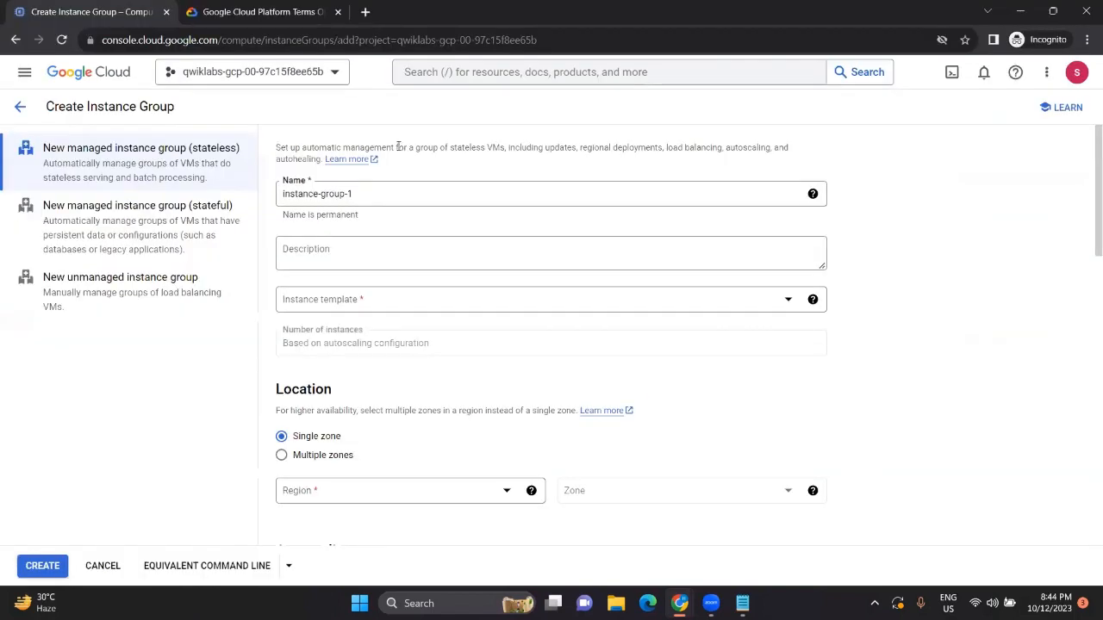
click(391, 188)
key(ctrl+a)
key(BackSpace)
text(us-central1-mig)
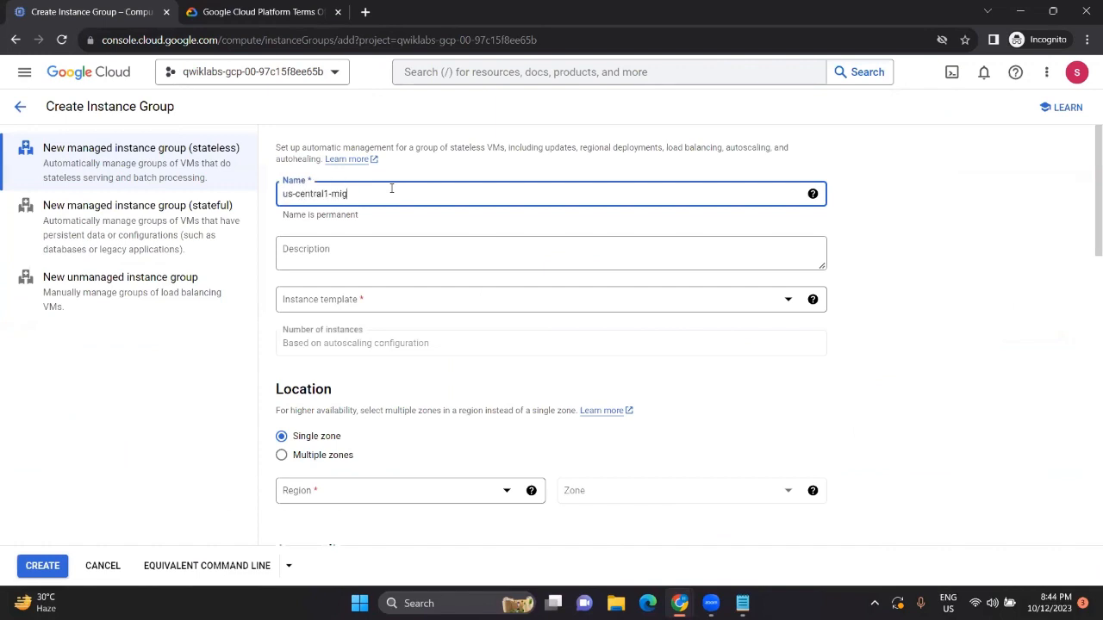
- Check the lab's location requirement and set the new instance group's location to multiple zones
key(alt+Tab)
scroll(562, 329, down, 1)
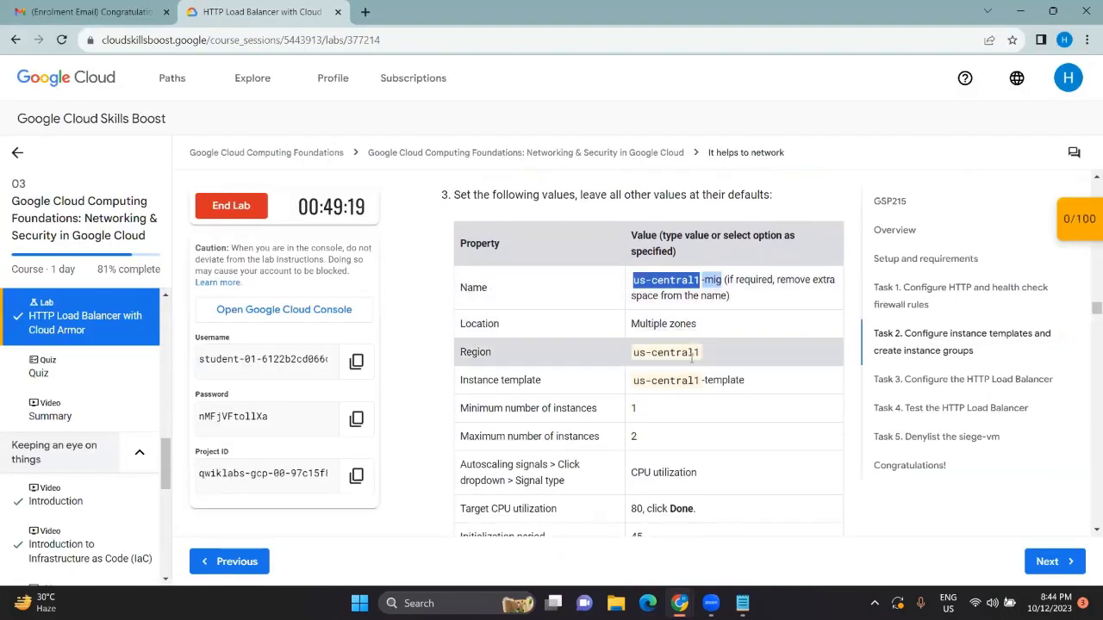
key(alt+Tab)
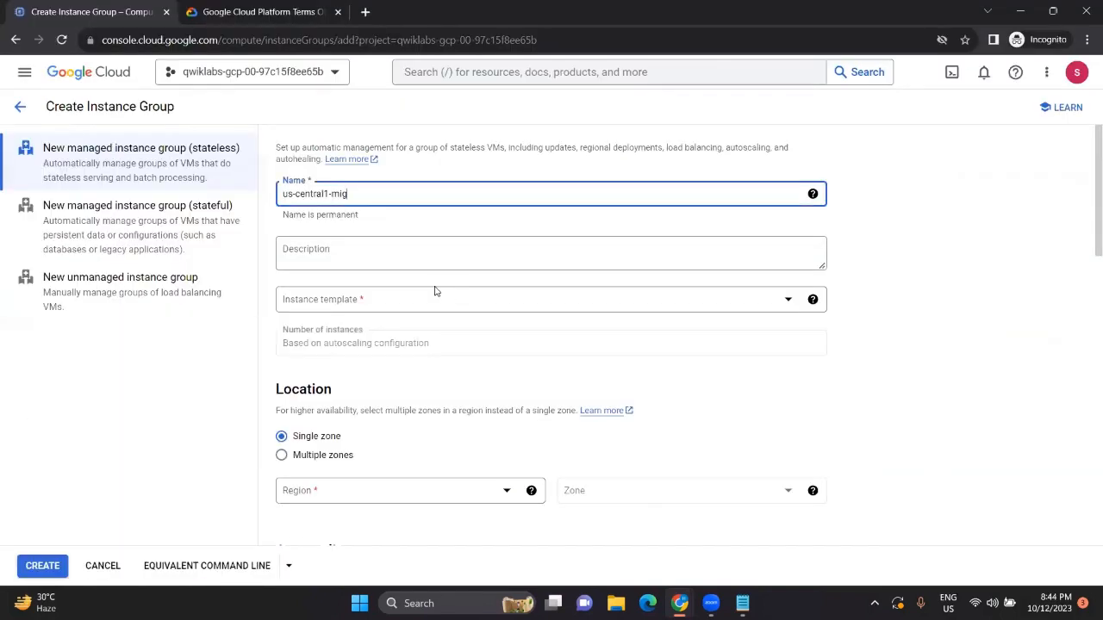
click(282, 455)
- Look up the required instance template in the lab and try to select a template for the instance group
key(alt+Tab)
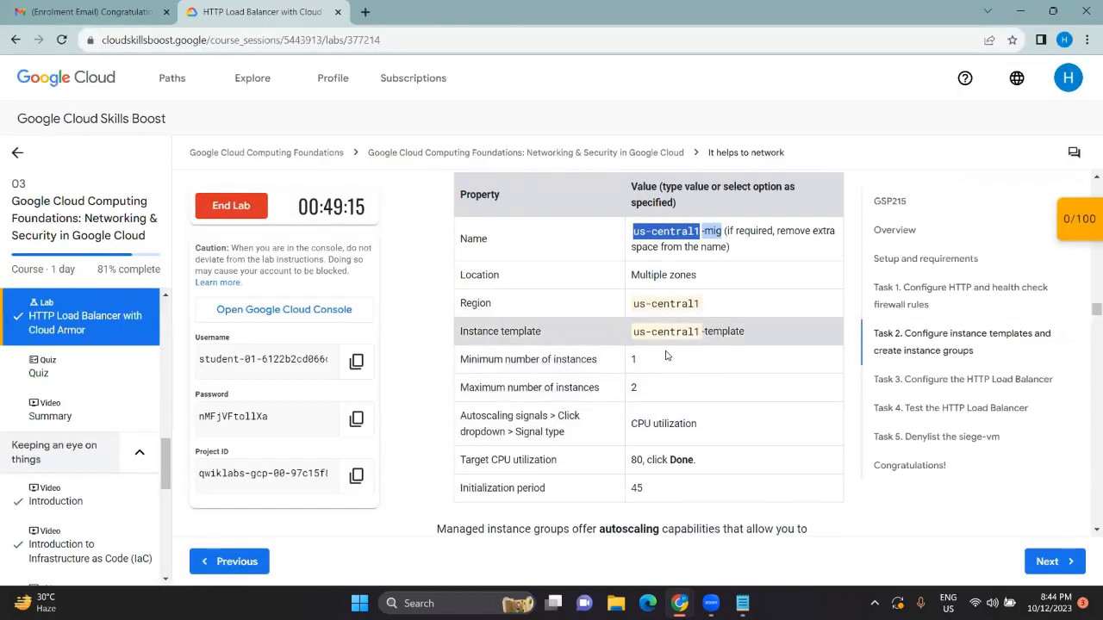
scroll(700, 326, up, 3)
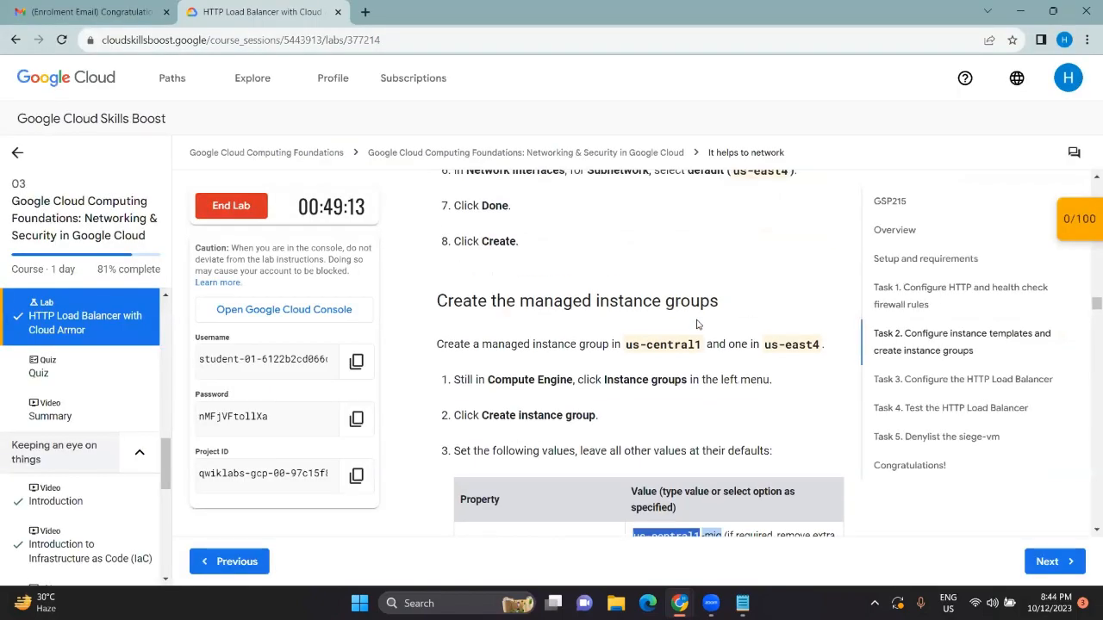
scroll(701, 326, down, 3)
key(alt+Tab)
click(394, 309)
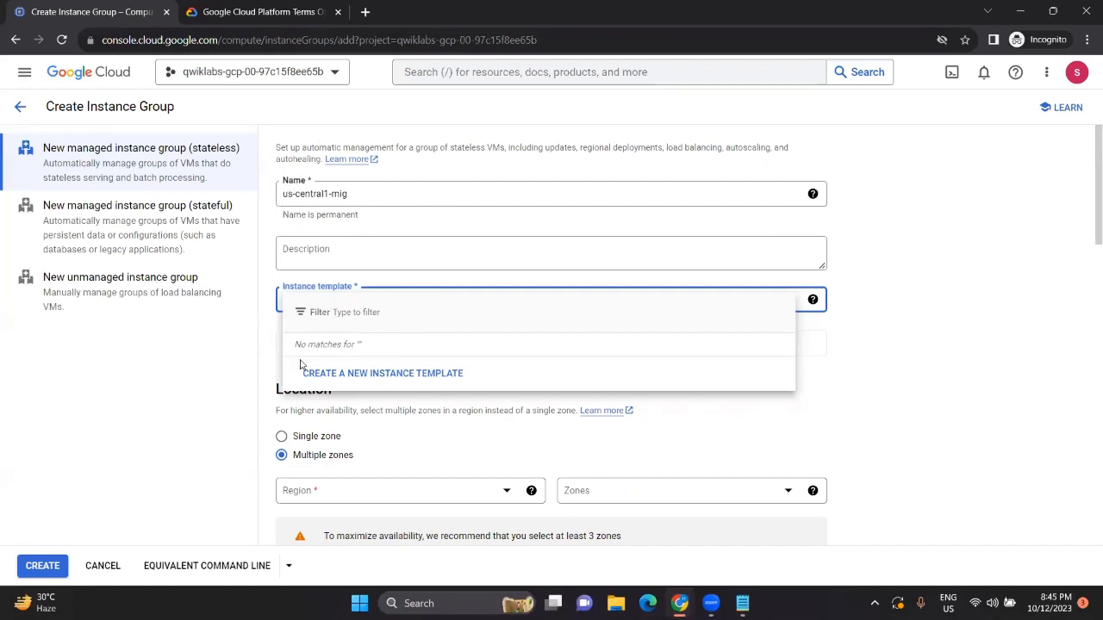
click(669, 428)
scroll(296, 368, down, 1)
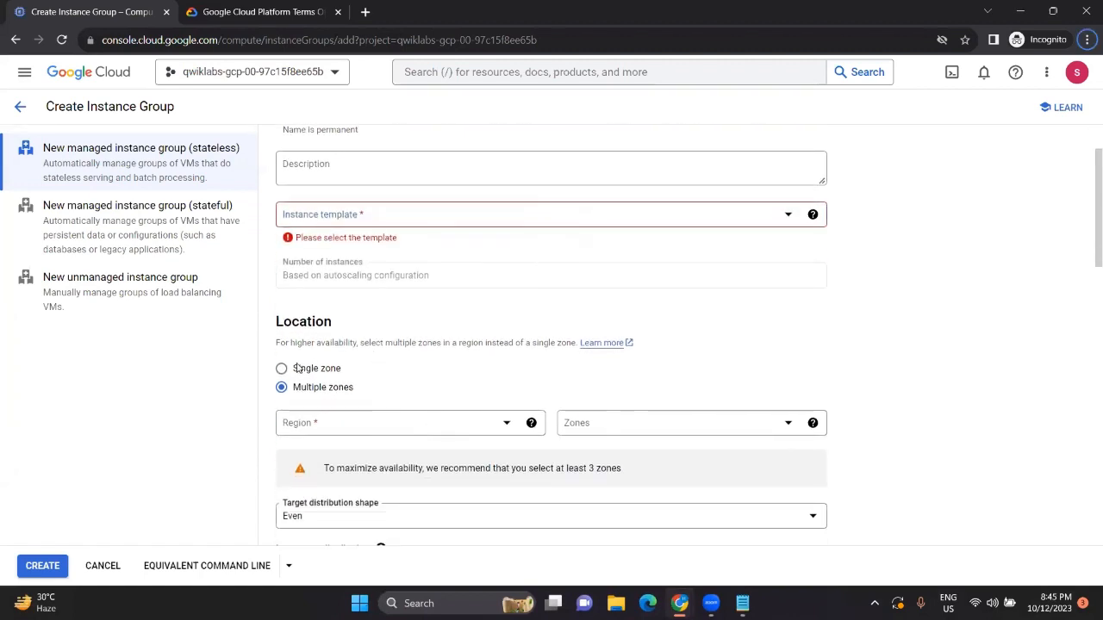
- Keep the location on multiple zones and, after checking the lab, set the instance group's region to us-central1 (Iowa)
click(282, 388)
scroll(281, 391, down, 1)
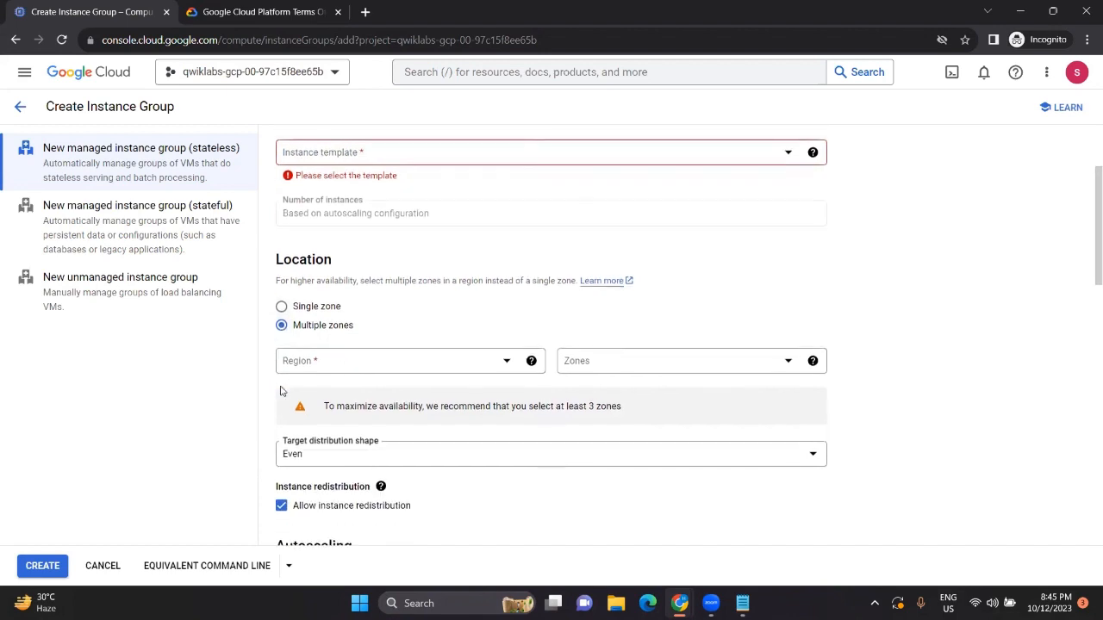
click(505, 362)
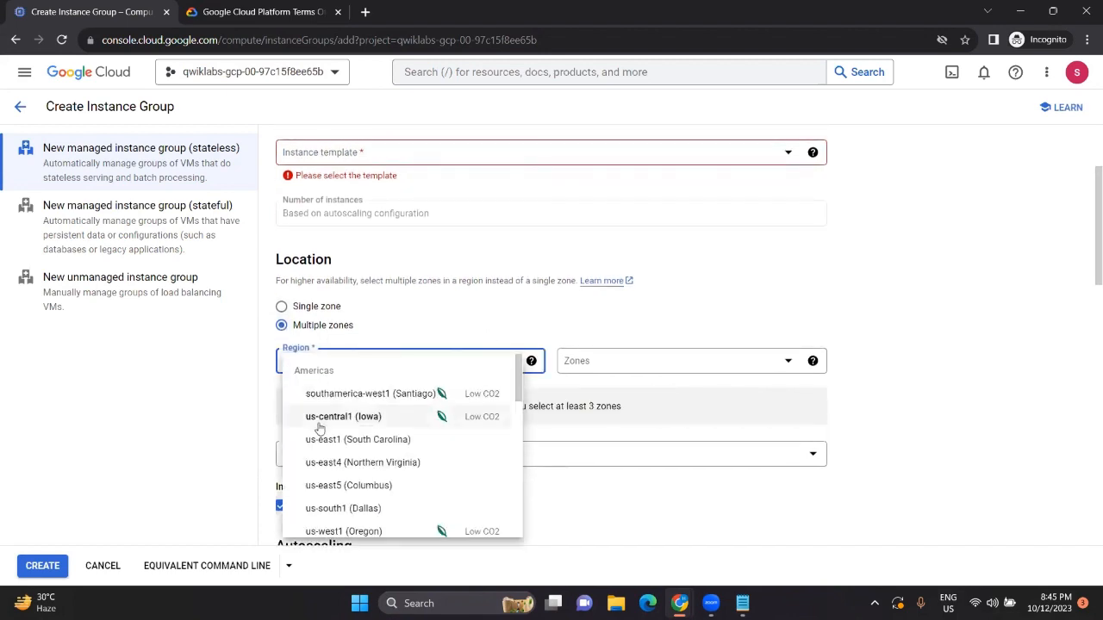
key(alt+Tab)
scroll(647, 276, down, 1)
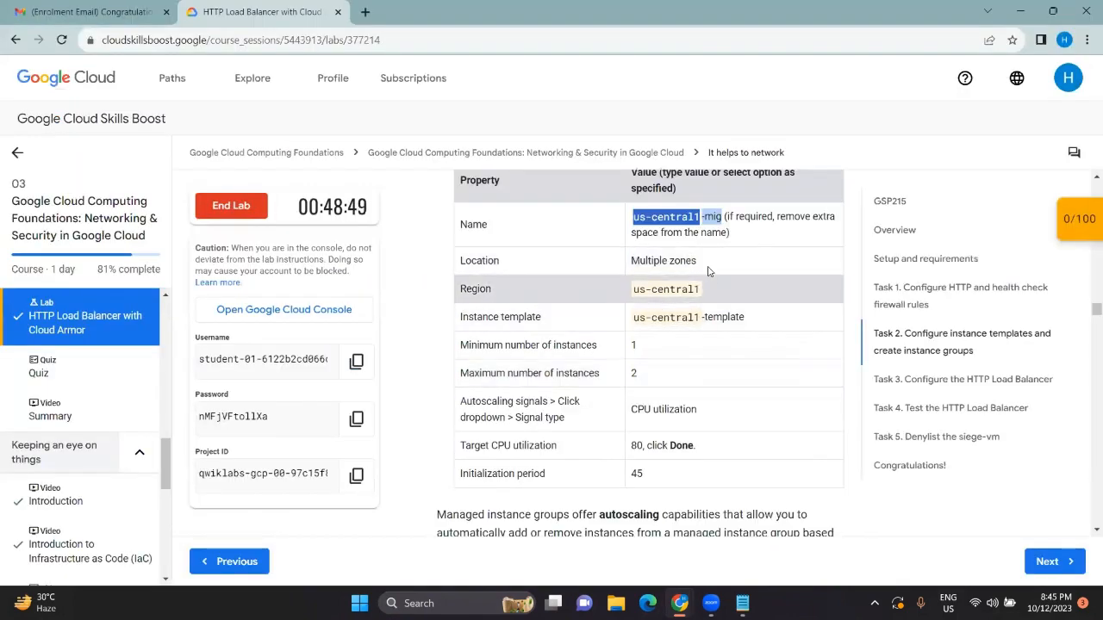
key(alt+Tab)
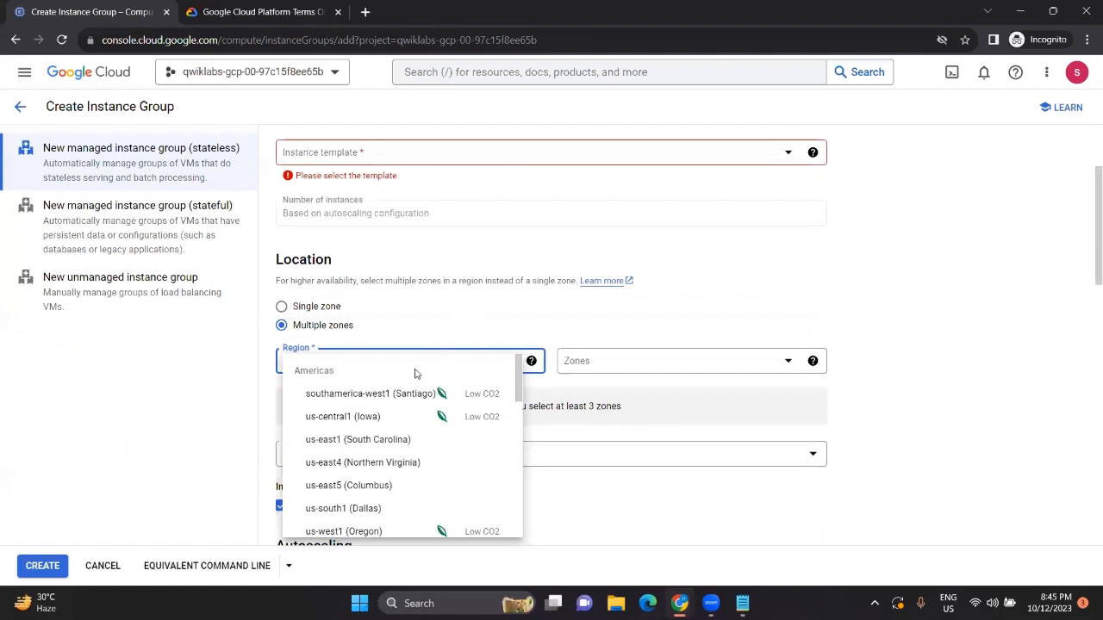
click(375, 417)
- Set the autoscaling limits to a minimum of 1 and a maximum of 2 instances
scroll(474, 414, down, 3)
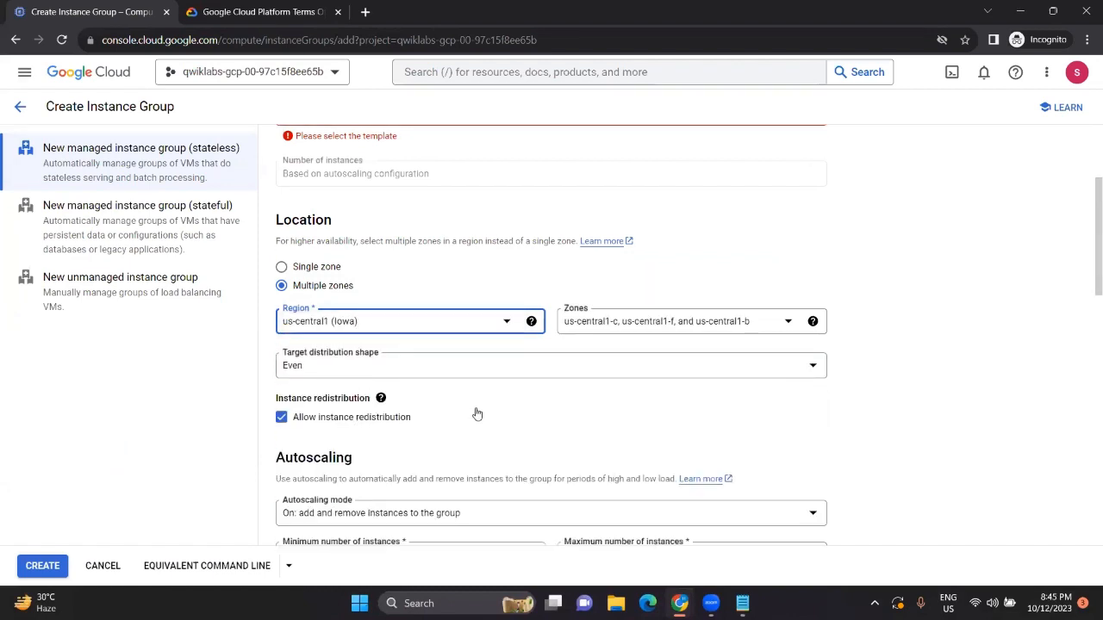
click(356, 423)
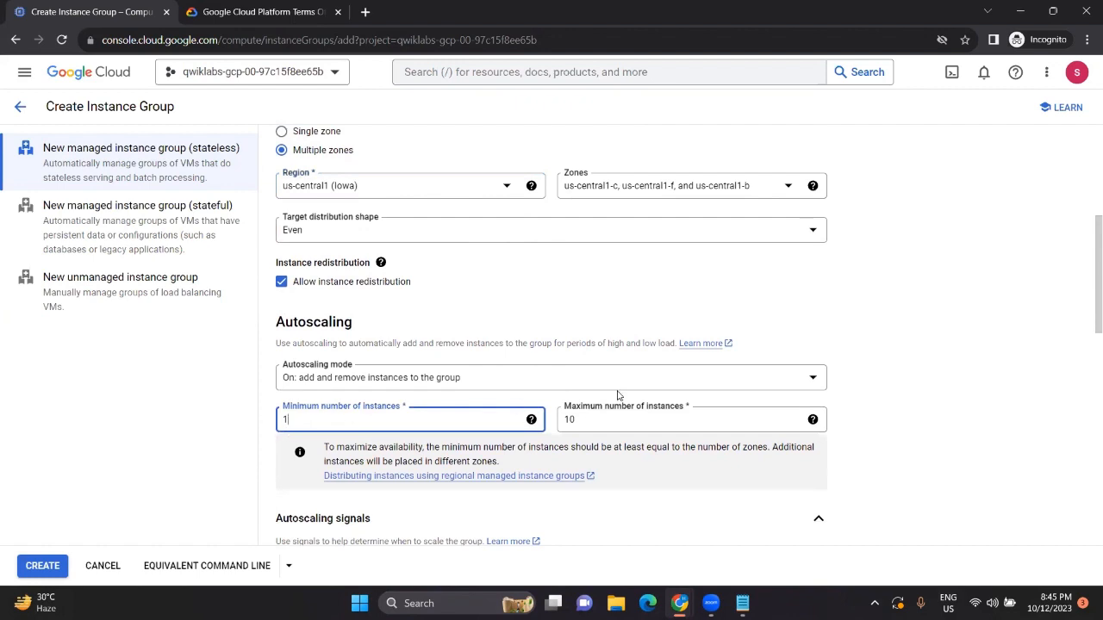
click(601, 415)
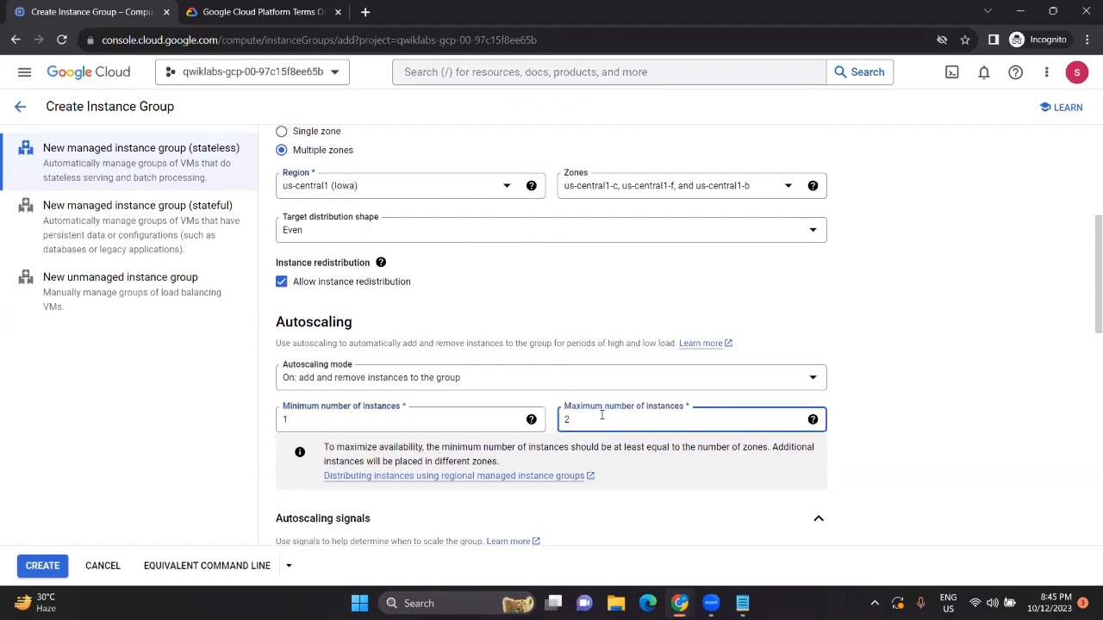
text(2)
- Check the lab's autoscaling values, then set the CPU utilization signal's target to 80% and apply it
scroll(602, 415, down, 3)
key(alt+Tab)
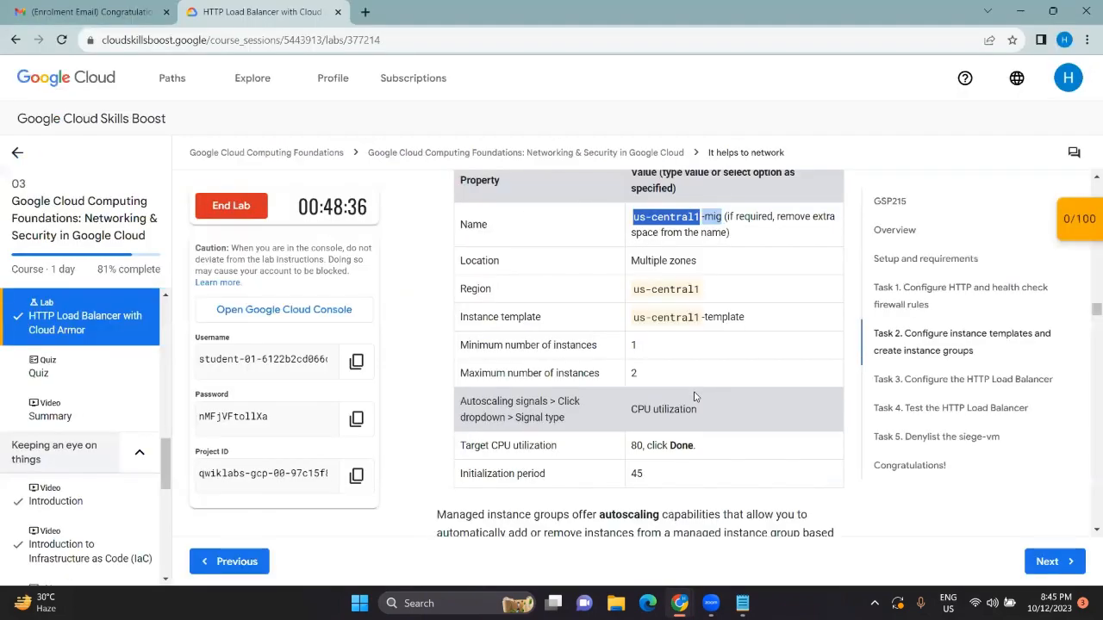
scroll(601, 364, down, 1)
key(alt+Tab)
click(803, 371)
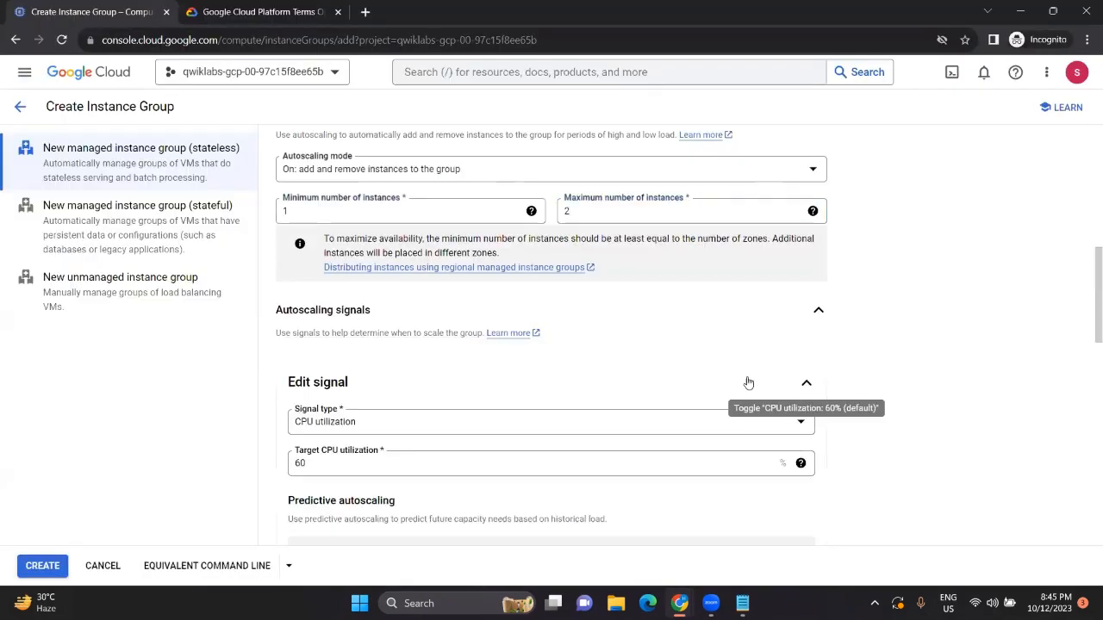
scroll(389, 438, down, 1)
click(326, 371)
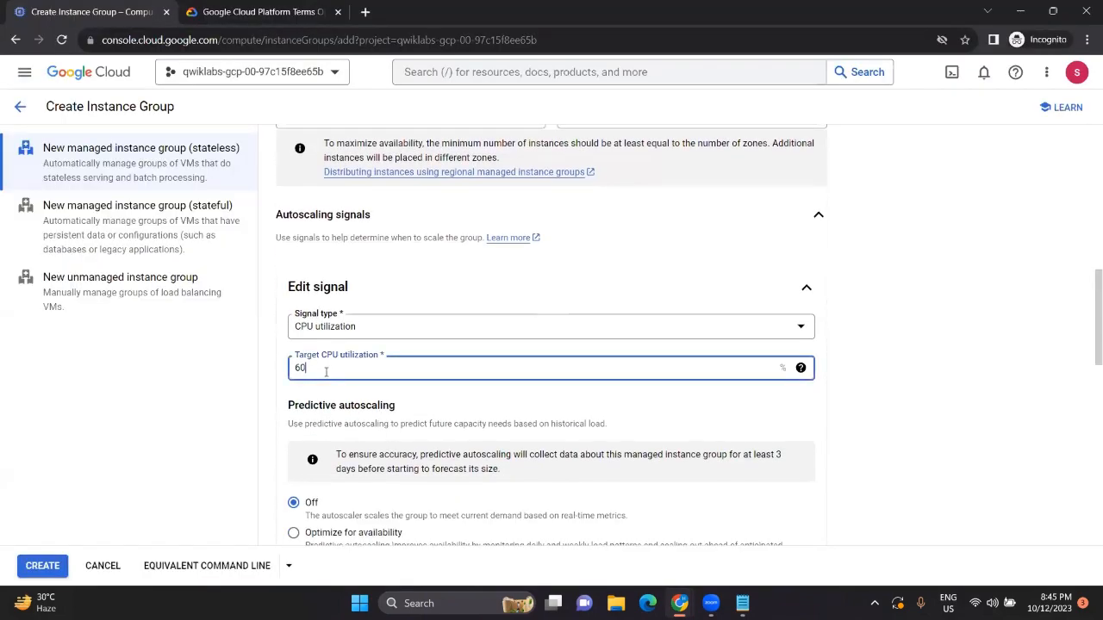
text(80)
scroll(326, 371, down, 3)
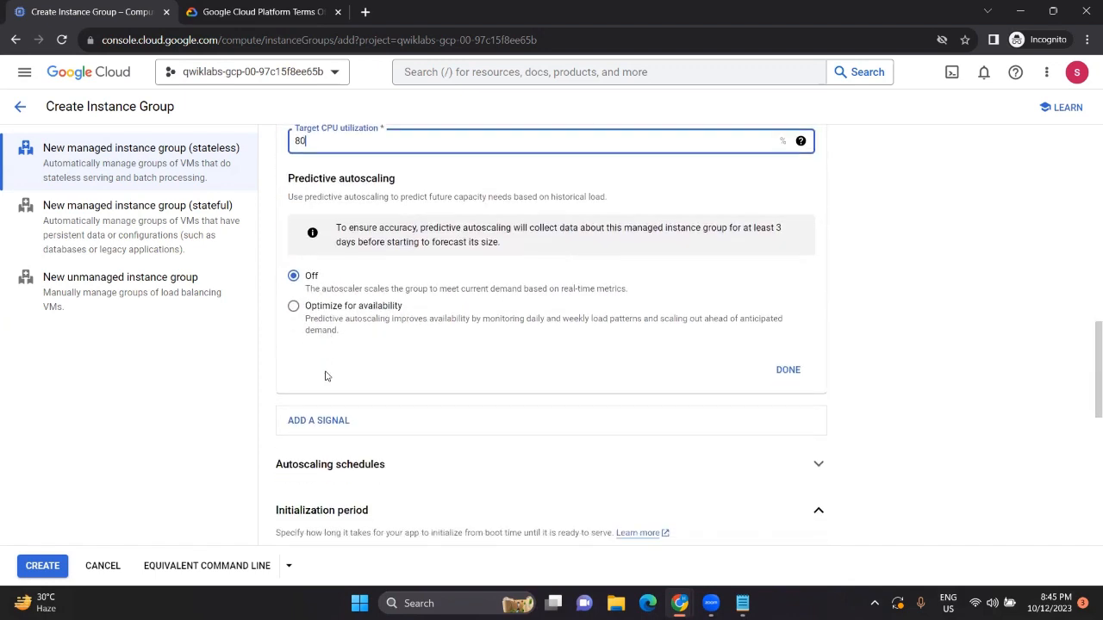
click(789, 353)
- Set the instance group's initialization period to 45 seconds
scroll(451, 361, down, 1)
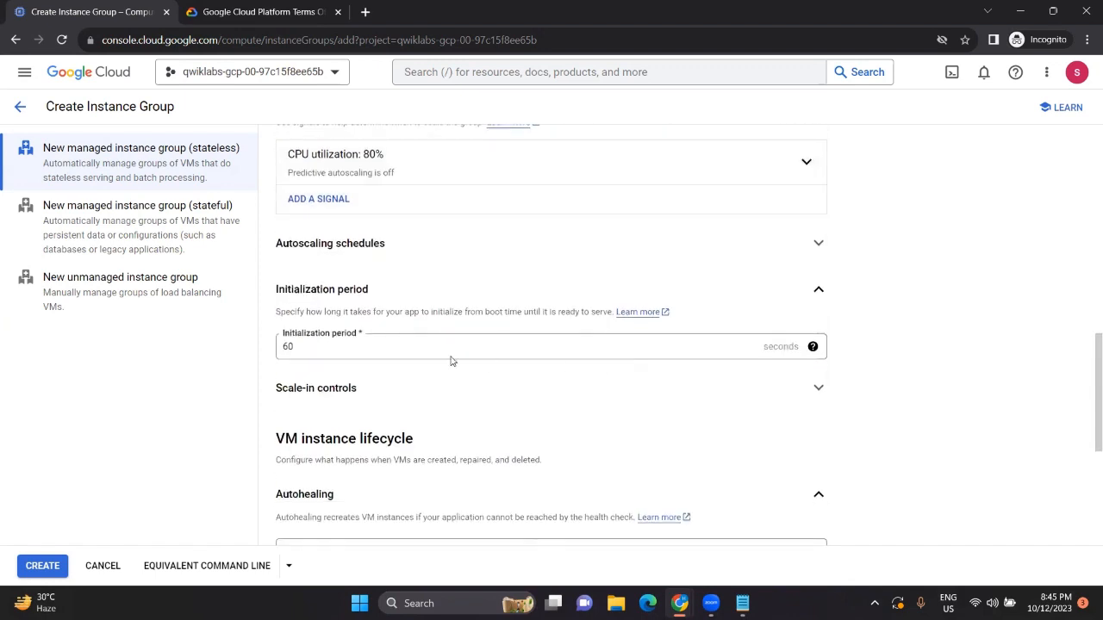
click(331, 349)
text(4)
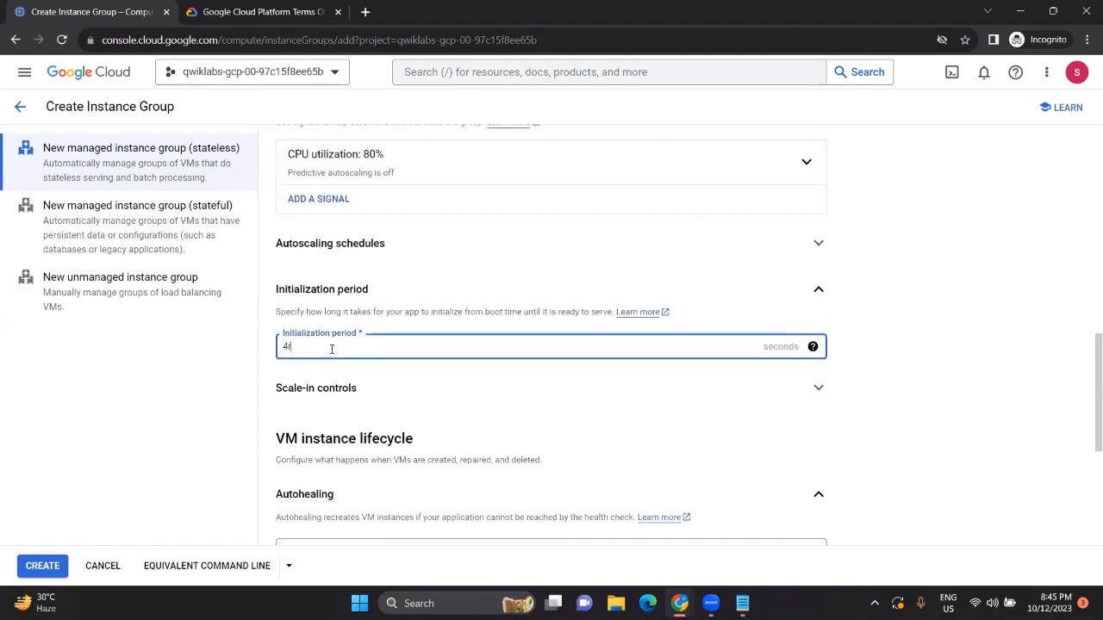
text(5)
- Check the lab's following instructions and leave the form for the Instance groups page without creating the group
key(alt+Tab)
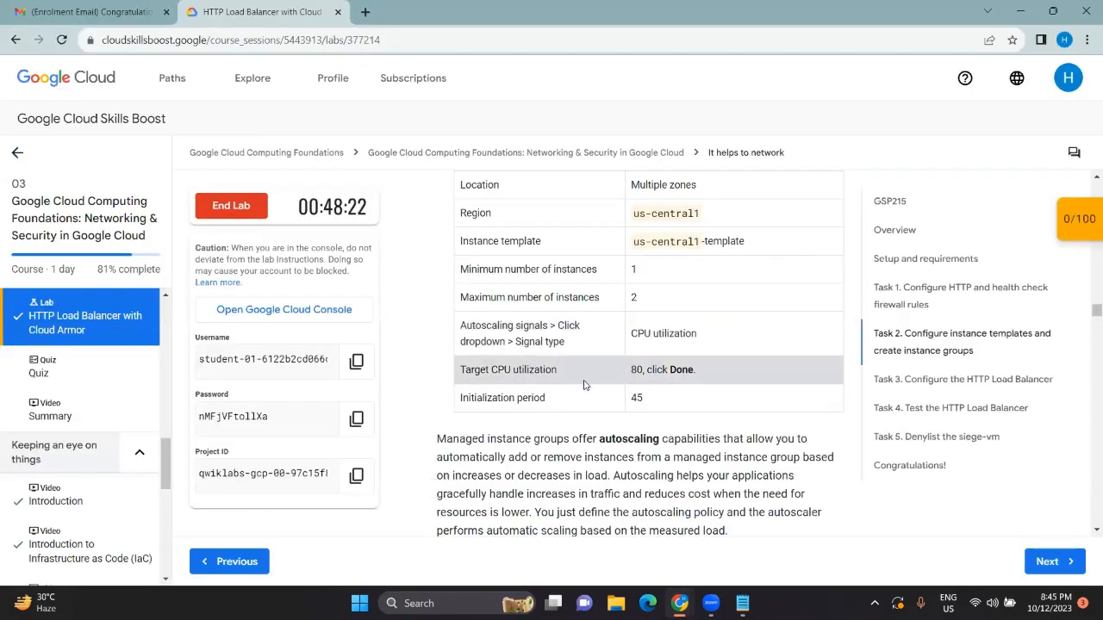
scroll(653, 380, down, 2)
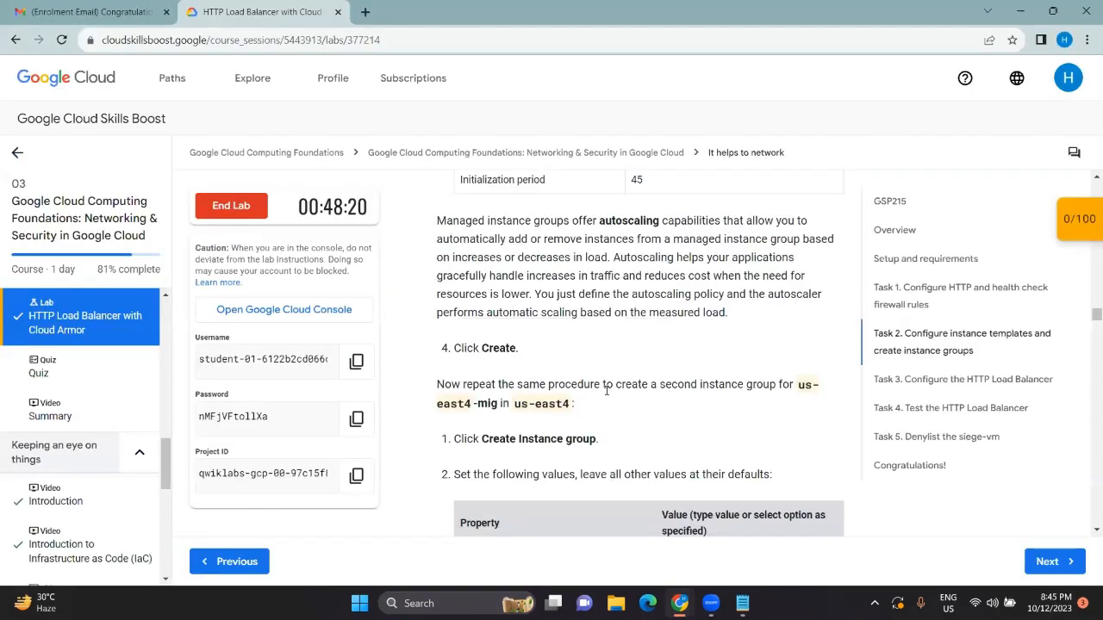
key(alt+Tab)
scroll(394, 315, down, 2)
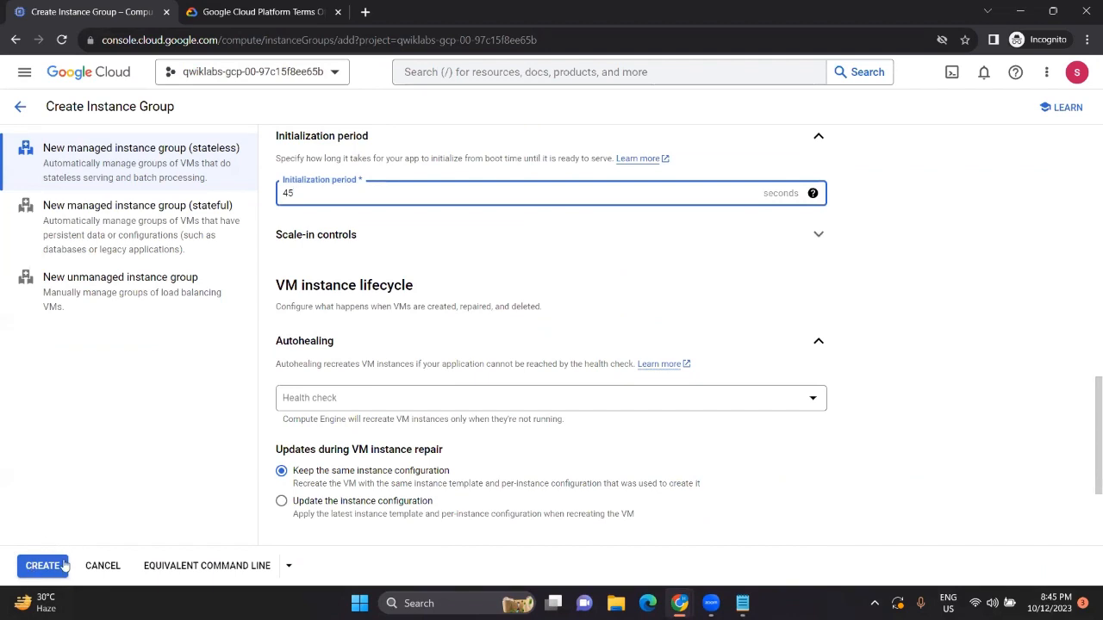
click(22, 118)
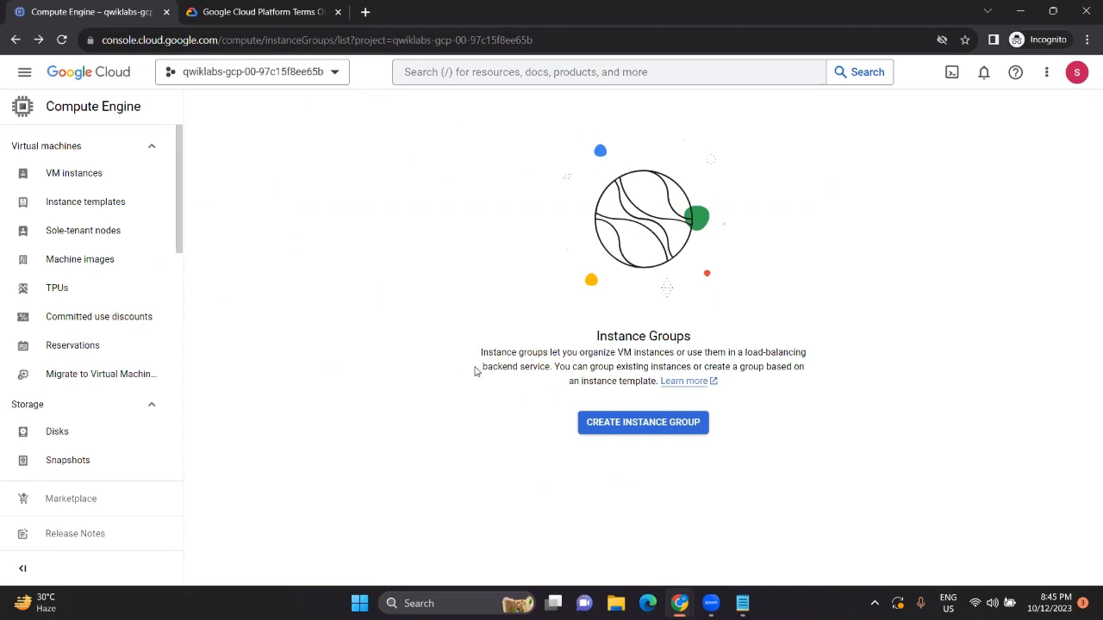
- Examine the lab's instructions and property values for creating the second instance group, us-east4-mig
key(alt+Tab)
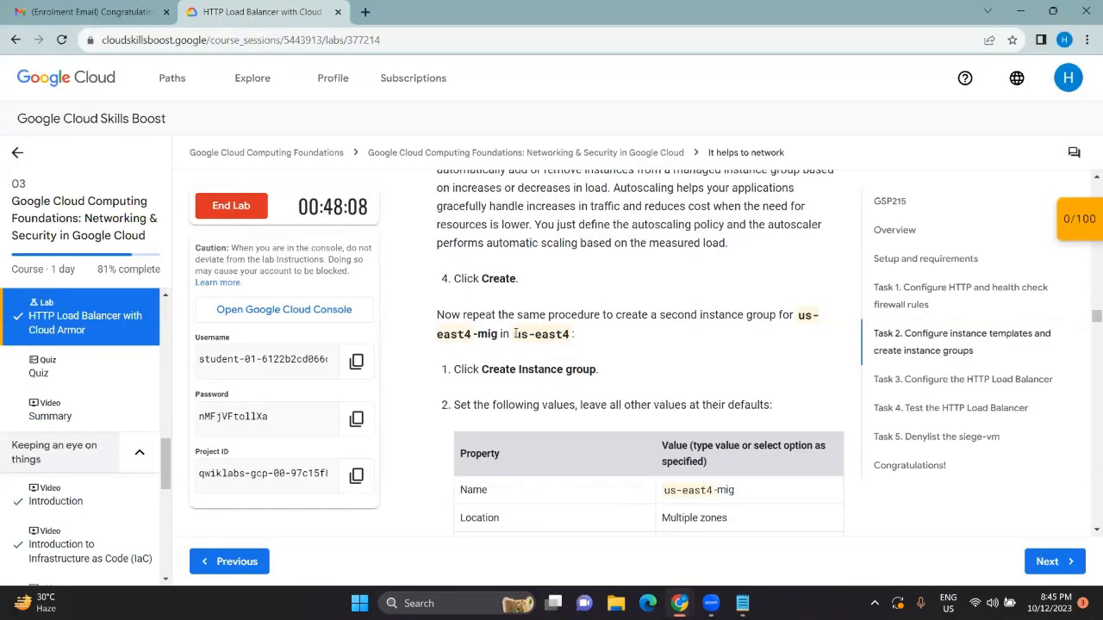
drag(516, 334, 584, 336)
click(594, 351)
scroll(595, 374, down, 2)
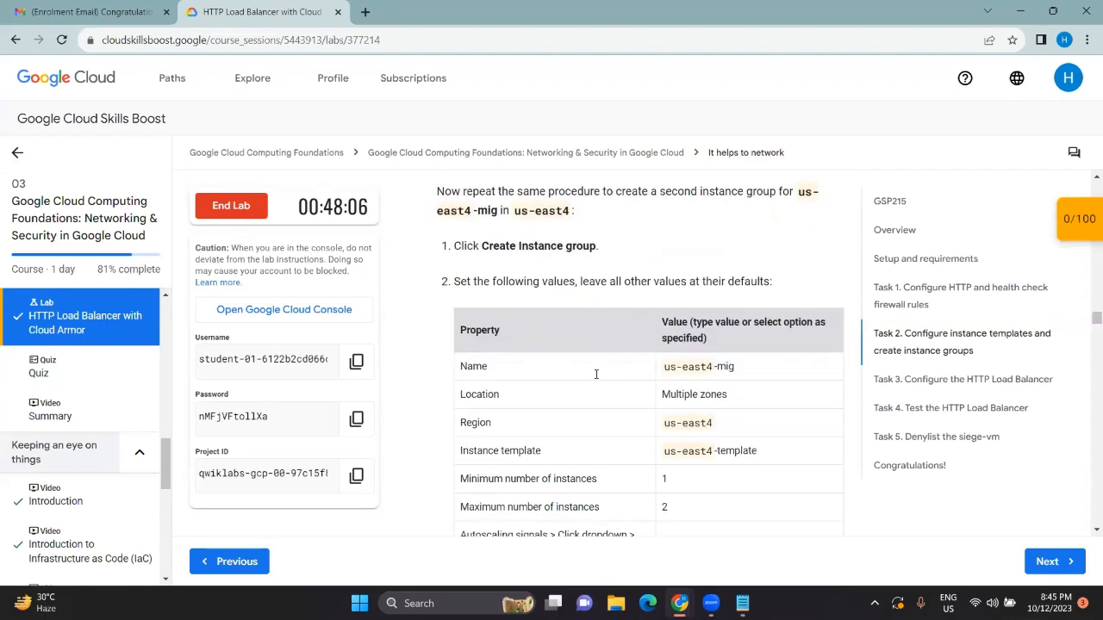
scroll(595, 374, down, 3)
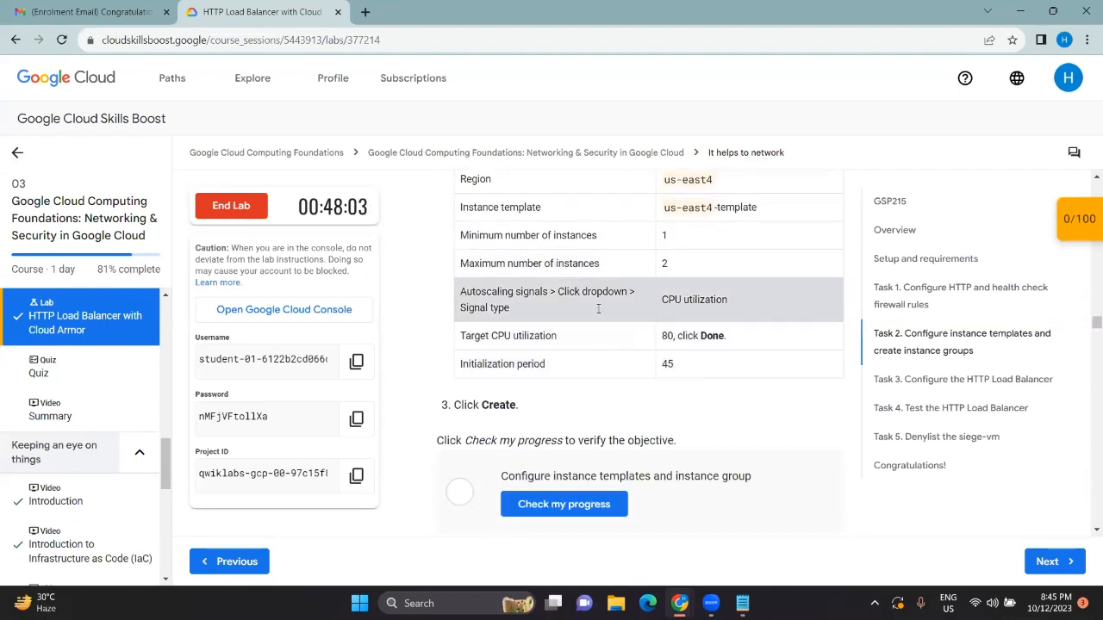
scroll(601, 364, up, 4)
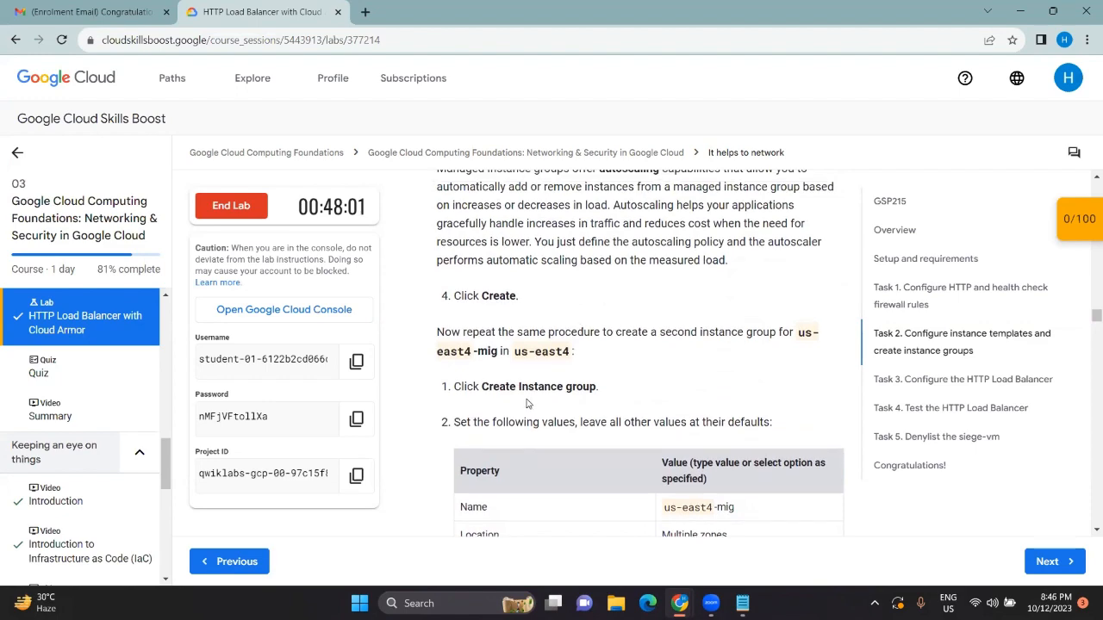
scroll(528, 405, down, 4)
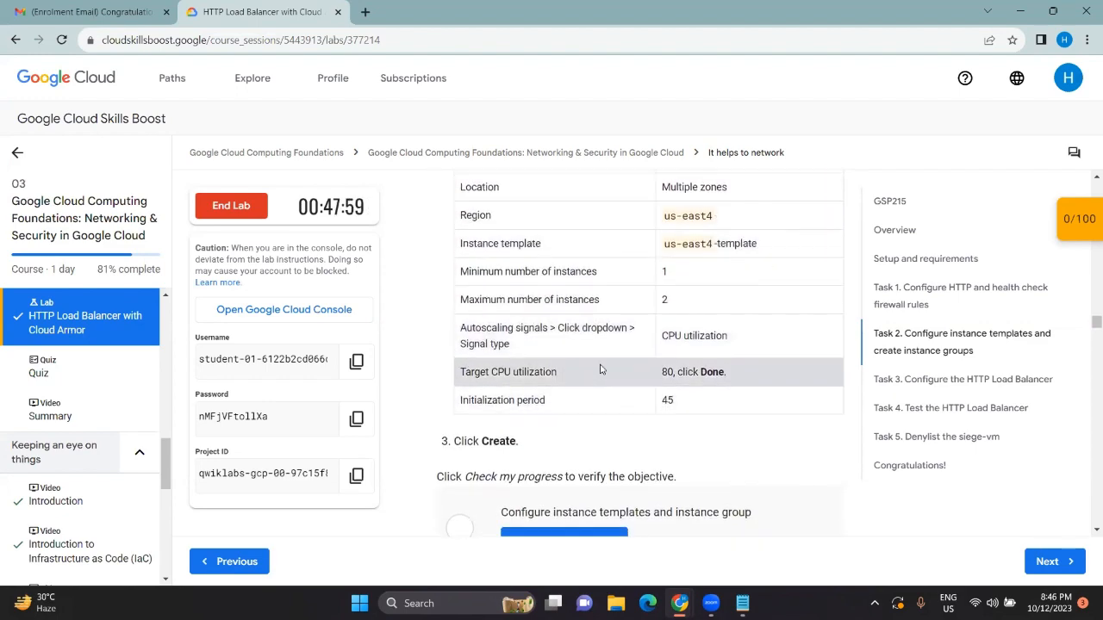
scroll(601, 367, up, 3)
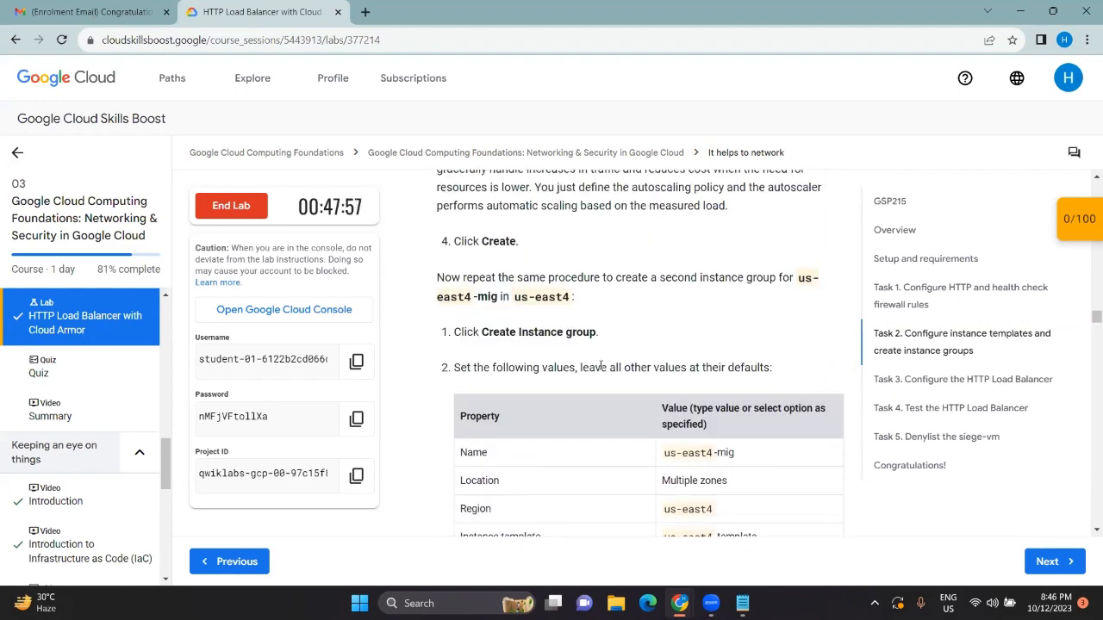
scroll(602, 367, down, 4)
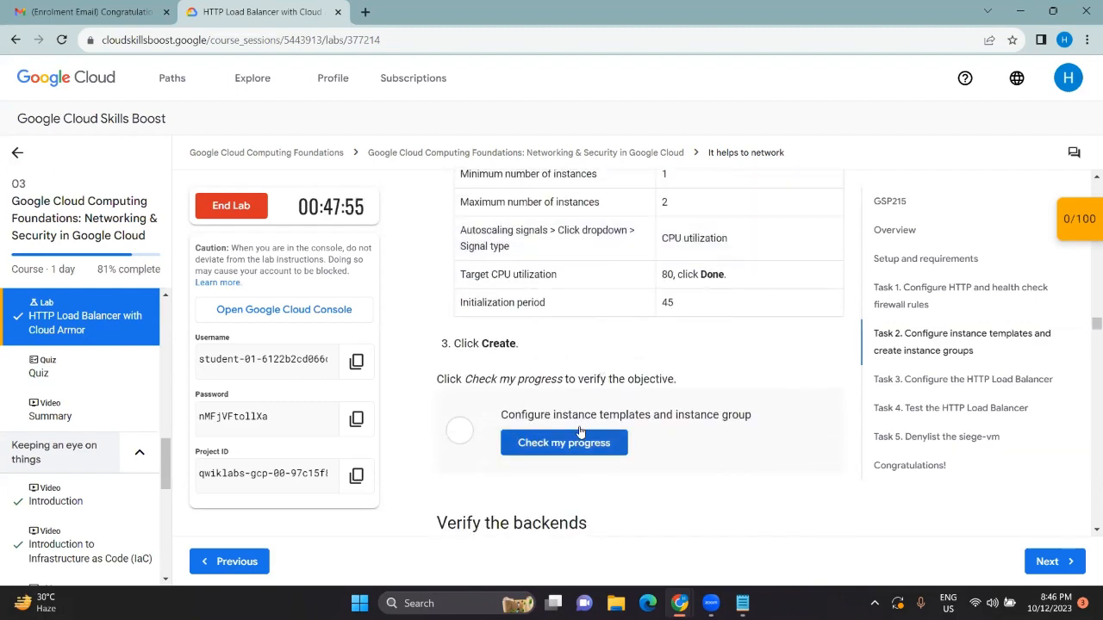
- Read the lab's instructions for verifying the backends and for starting the Task 3 HTTP Load Balancer configuration
scroll(633, 379, down, 3)
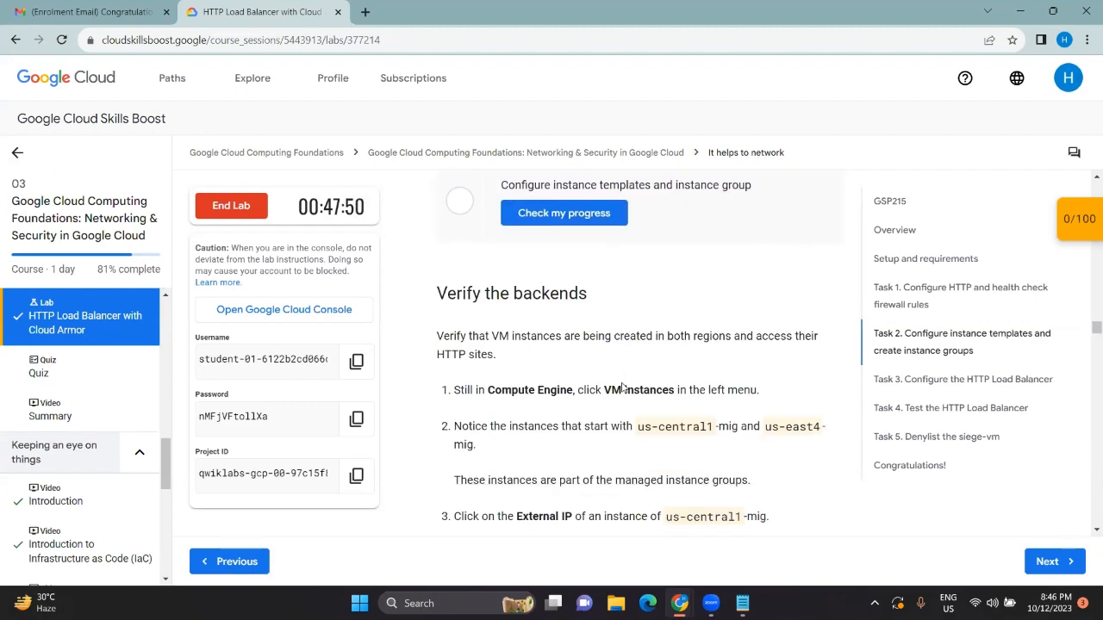
scroll(622, 388, down, 1)
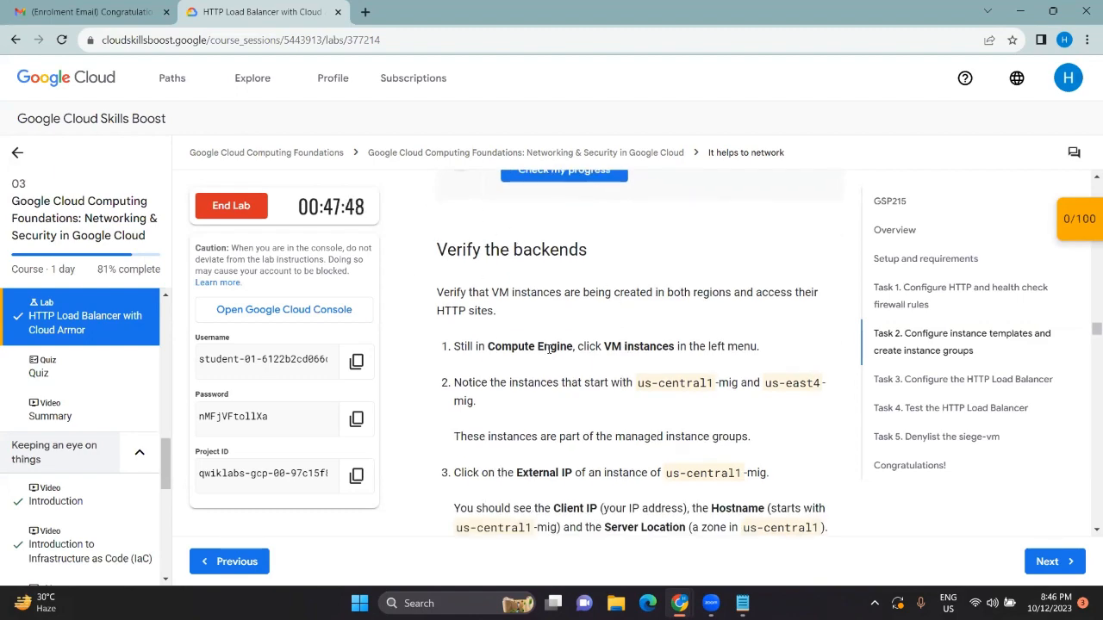
scroll(549, 348, down, 8)
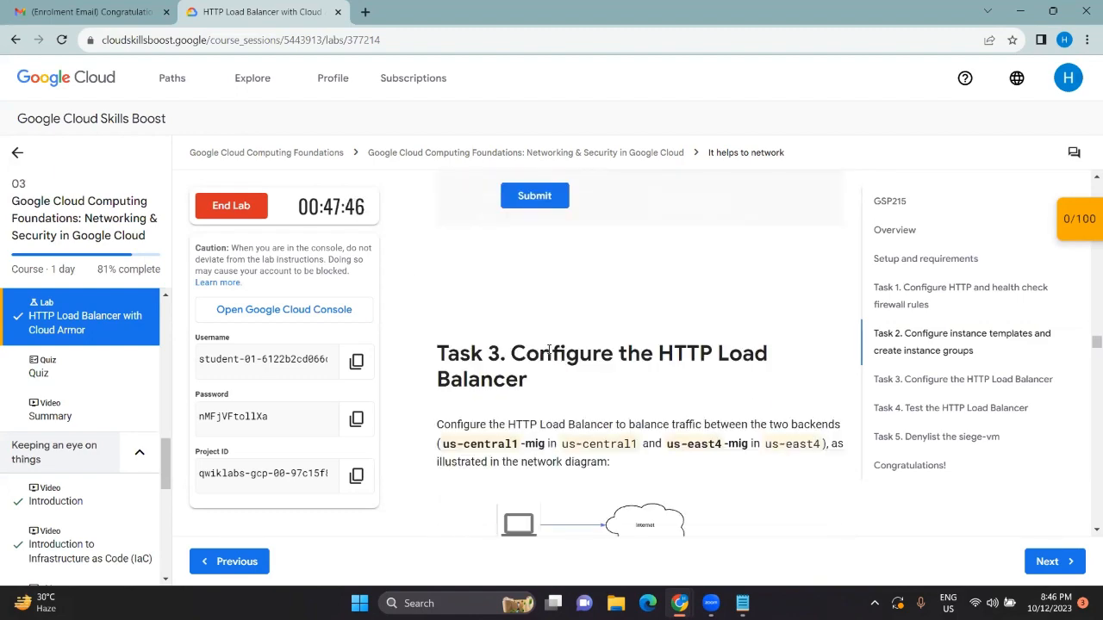
scroll(549, 348, down, 2)
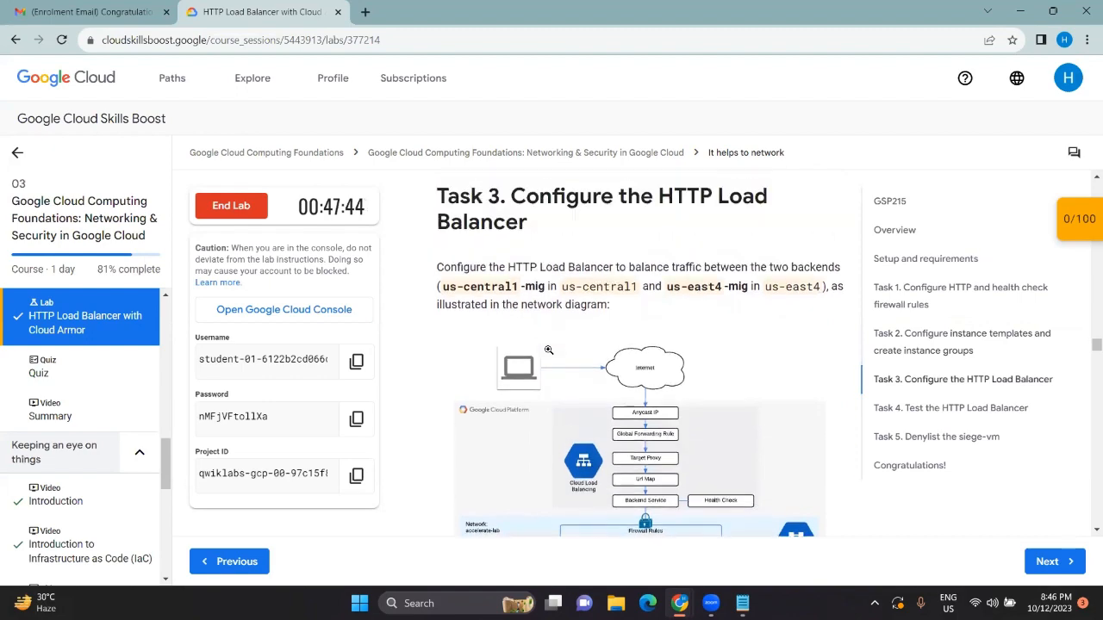
scroll(549, 350, up, 1)
scroll(565, 308, down, 6)
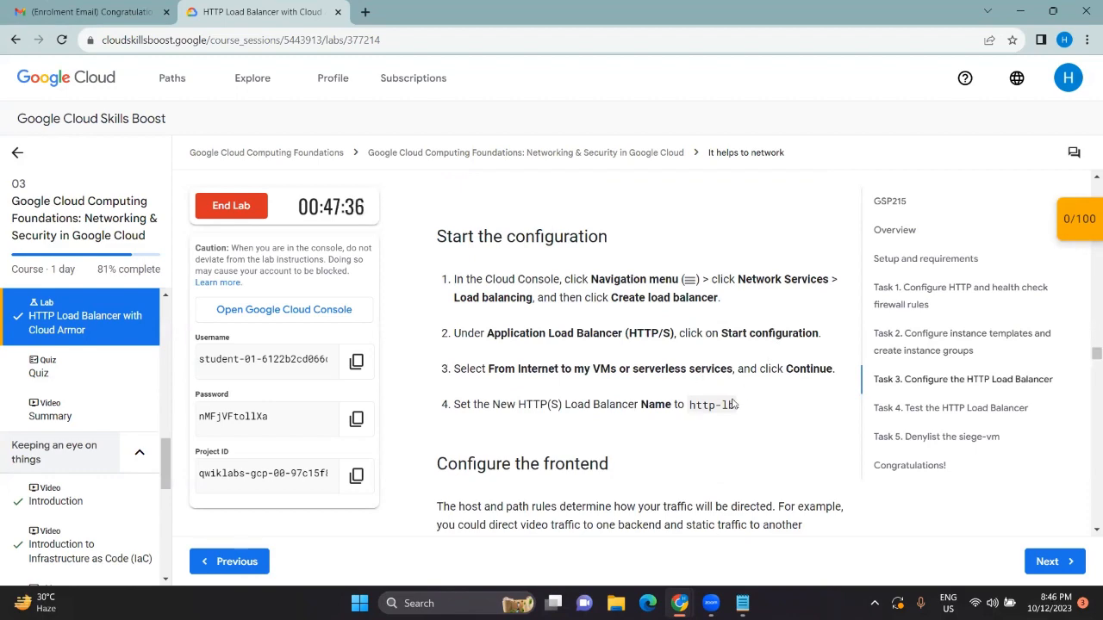
- Switch to the Cloud Console, find the Load balancing page through search, and start creating a load balancer
mouse_move(680, 604)
click(767, 526)
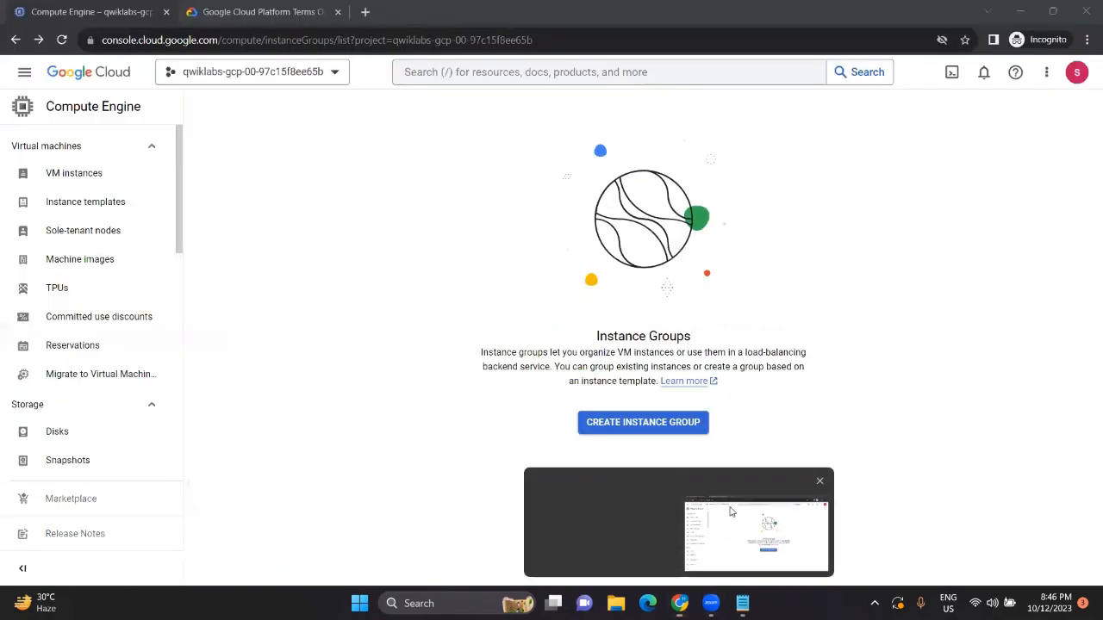
click(541, 70)
text(load balancing)
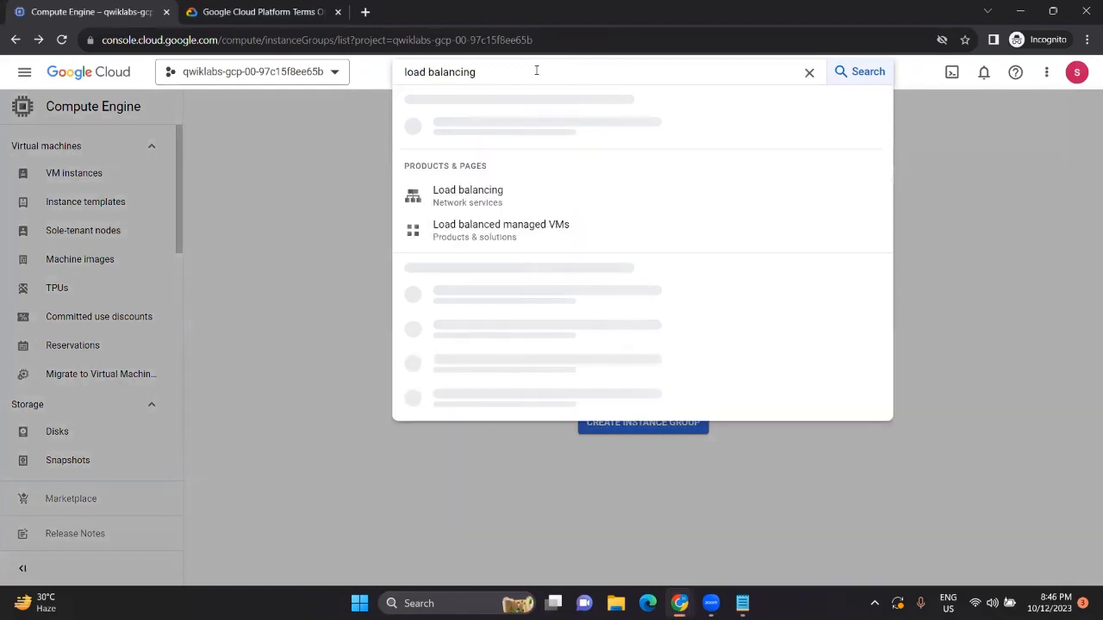
click(435, 120)
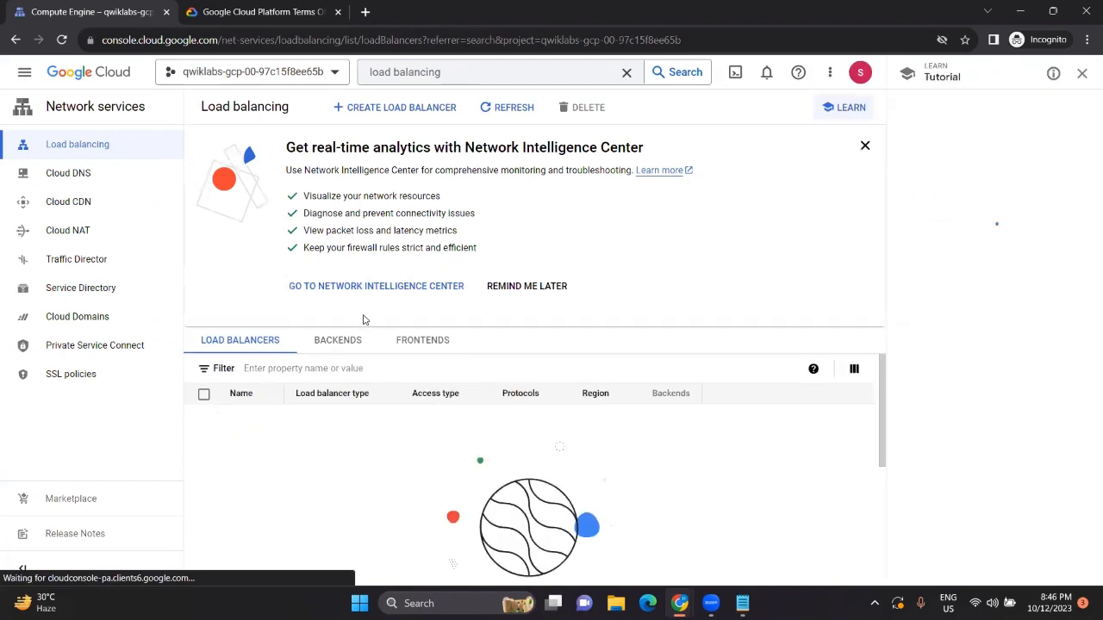
click(423, 105)
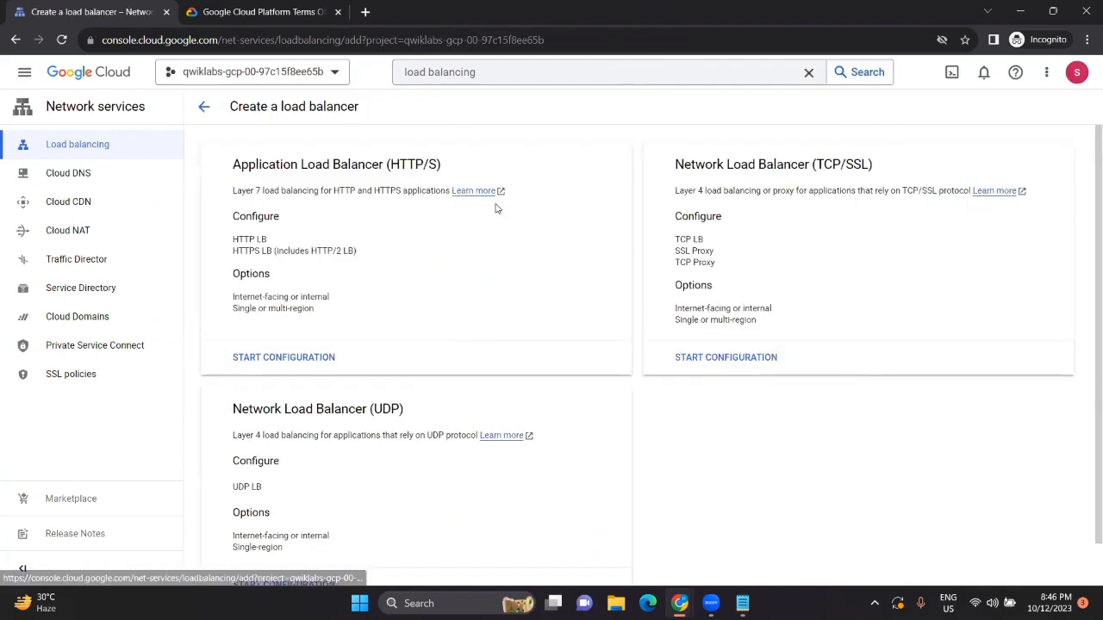
- Start an Application Load Balancer (HTTP/S) configuration and continue with the From Internet to my VMs and Global external options
key(alt+Tab)
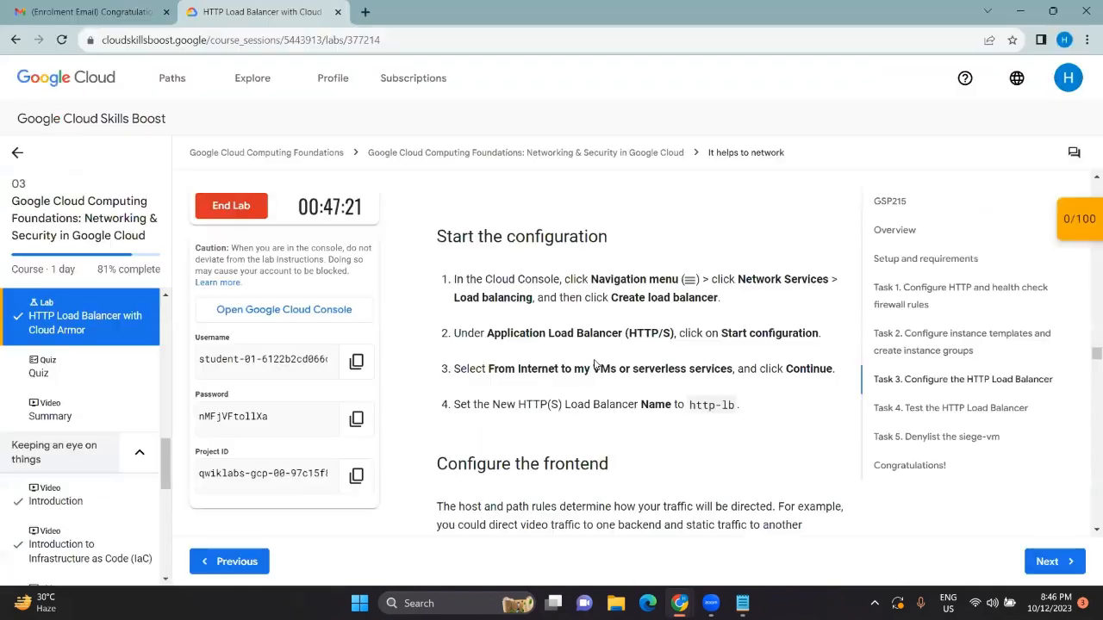
scroll(649, 339, down, 1)
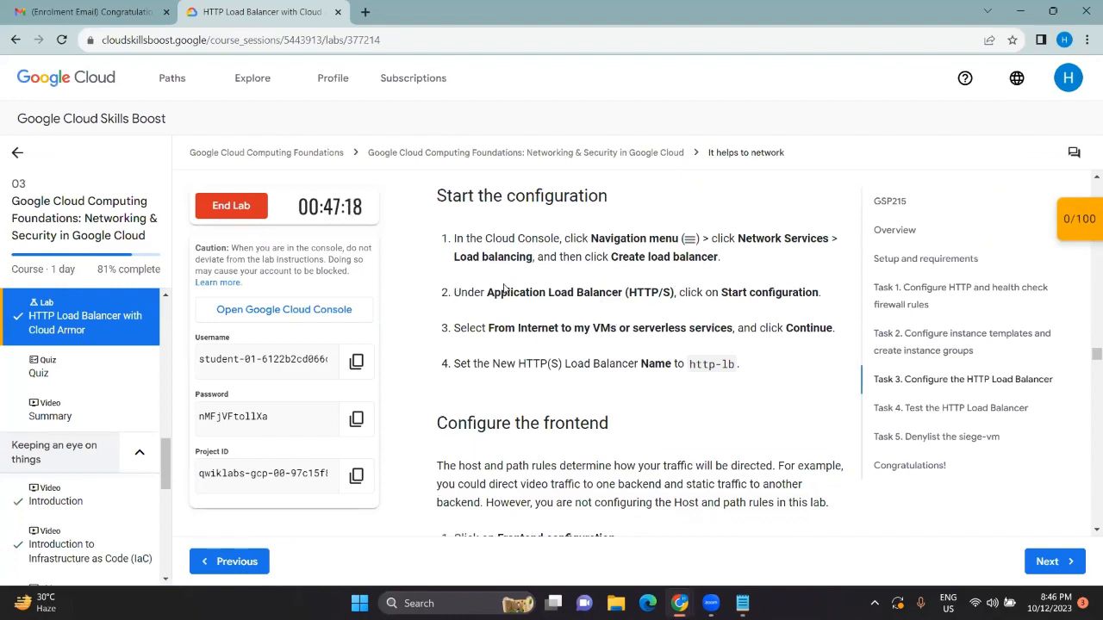
key(alt+Tab)
click(308, 359)
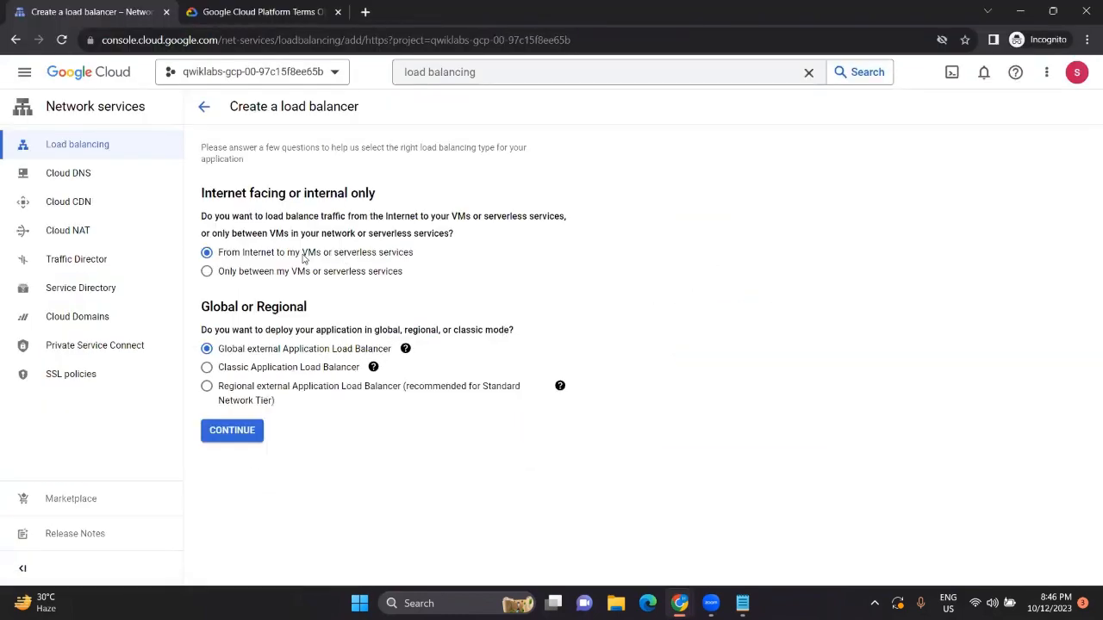
key(alt+Tab)
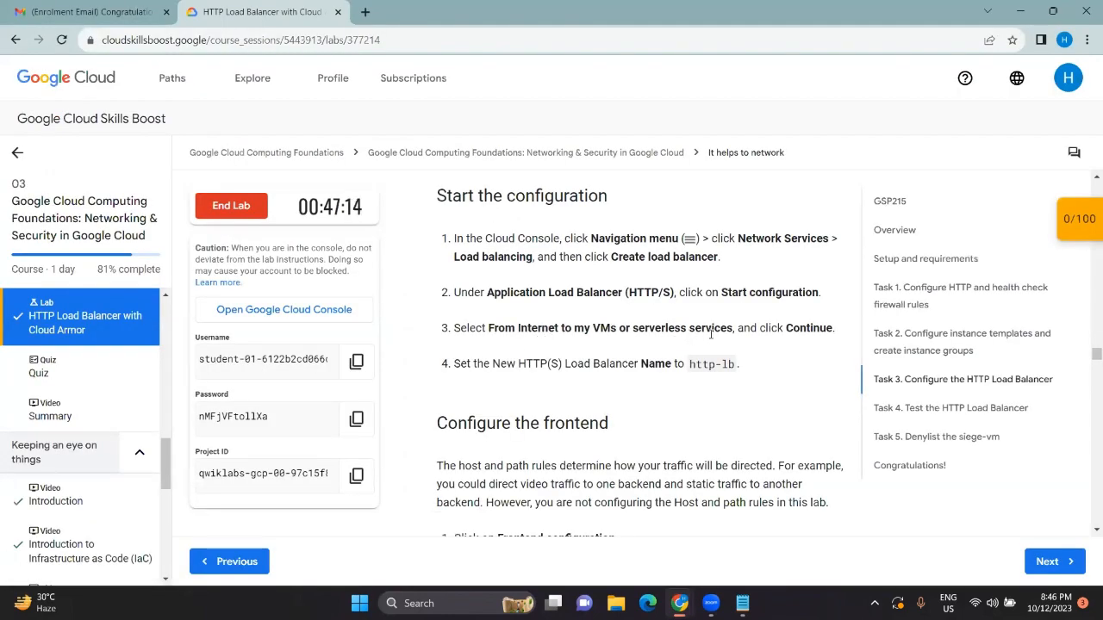
key(alt+Tab)
click(233, 441)
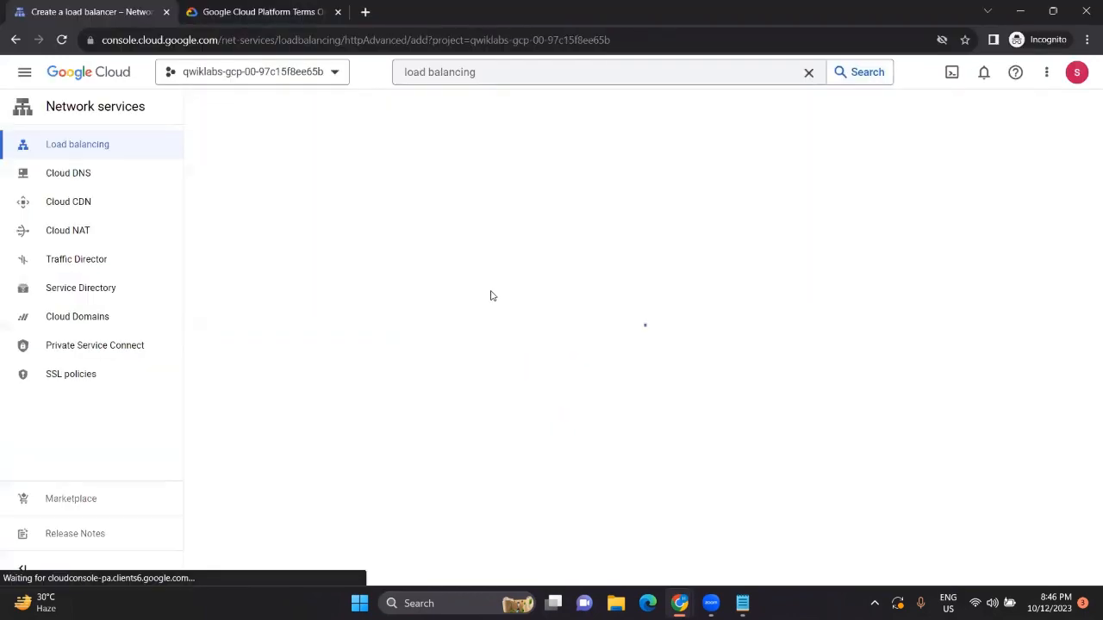
- Copy the load balancer name from the lab instructions and name the load balancer http-lb
key(alt+Tab)
scroll(705, 357, down, 1)
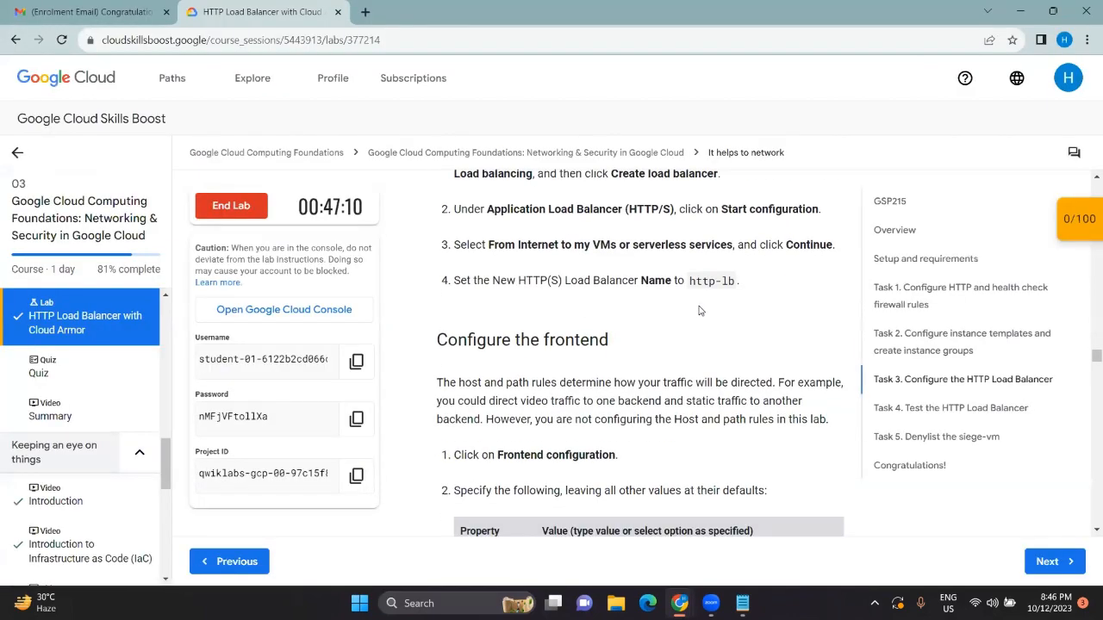
drag(689, 281, 734, 277)
key(ctrl+c)
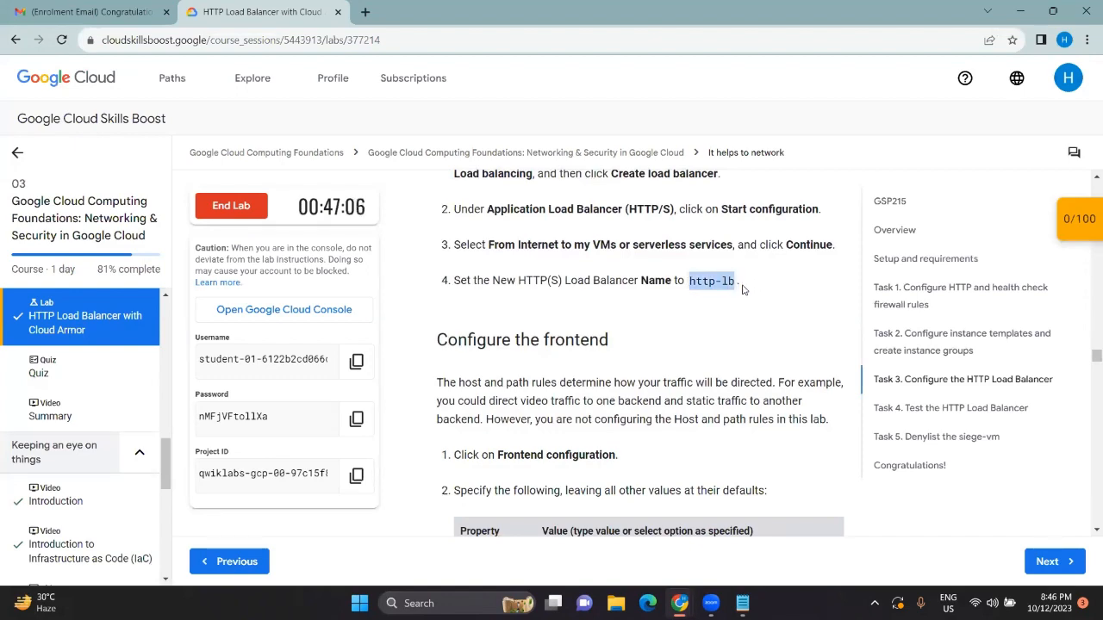
key(alt+Tab)
click(292, 155)
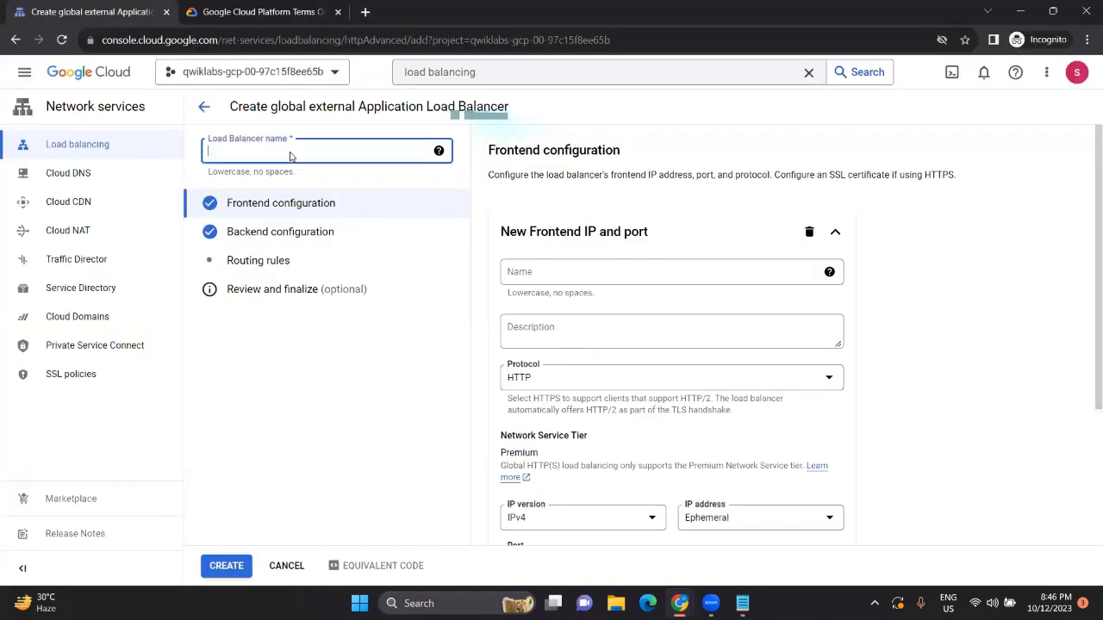
key(ctrl+v)
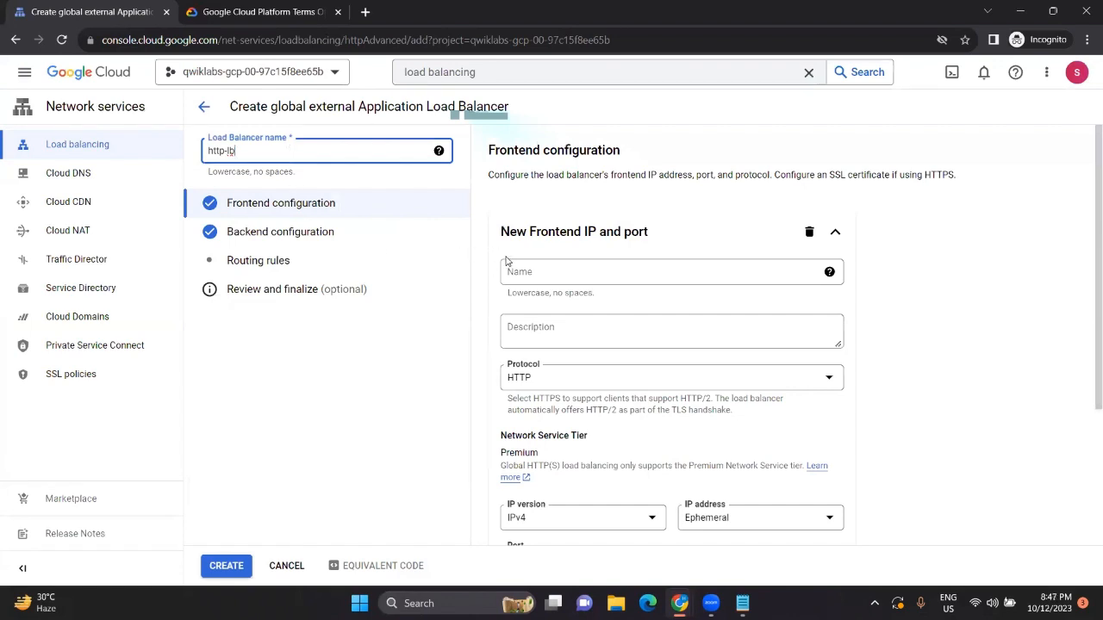
- Compare the first frontend with the lab's values and accept it with HTTP, IPv4, an Ephemeral address and port 80
key(alt+Tab)
scroll(518, 327, down, 3)
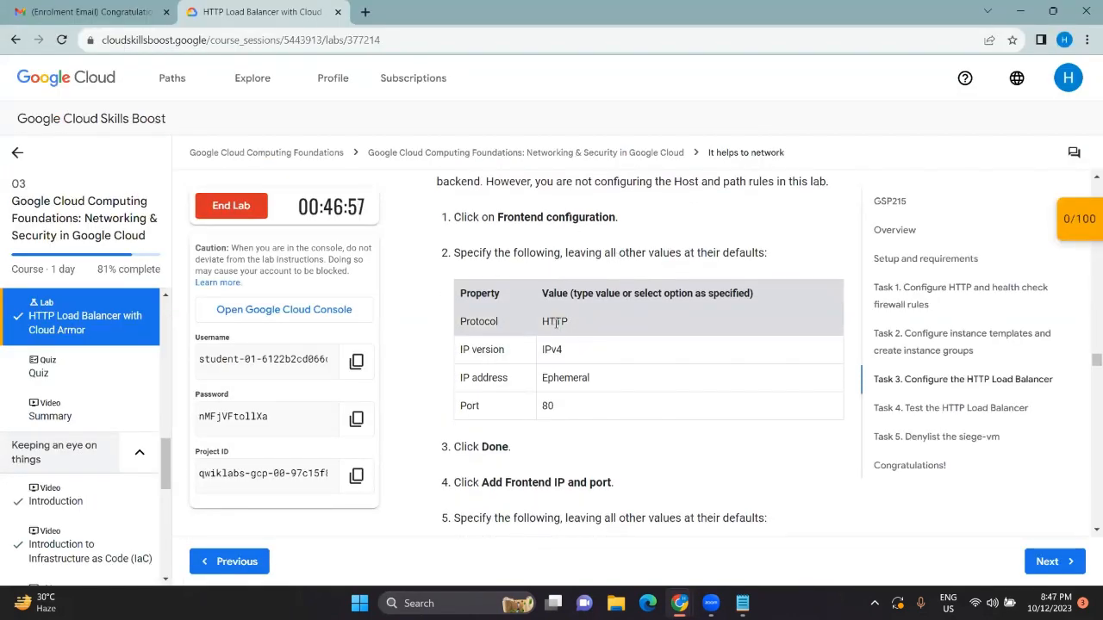
key(alt+Tab)
scroll(567, 372, down, 2)
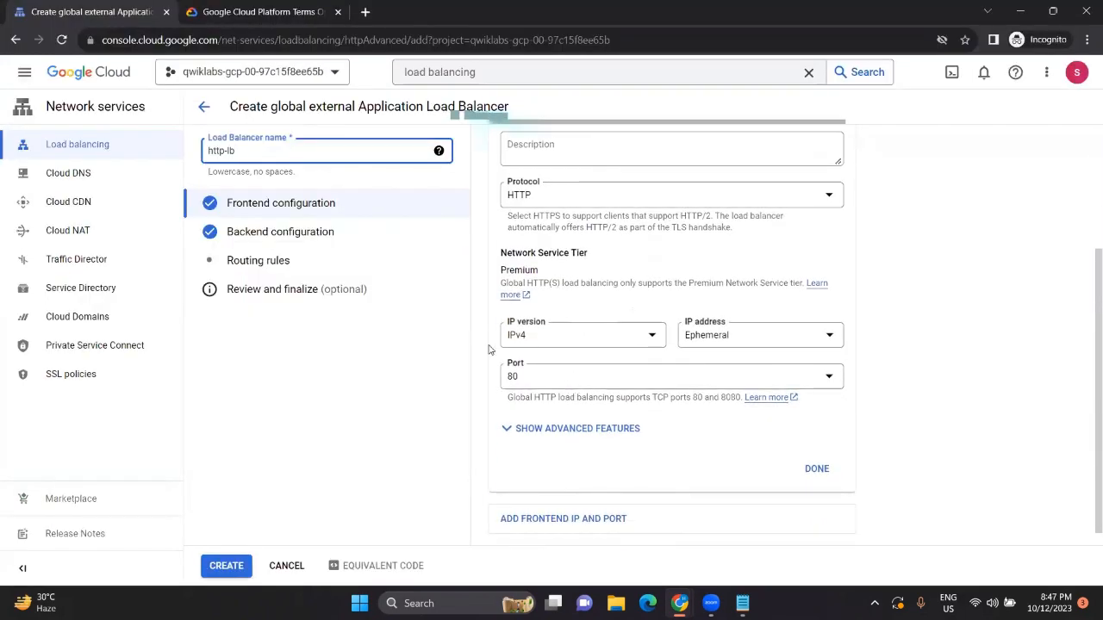
key(alt+Tab)
key(alt+Tab)
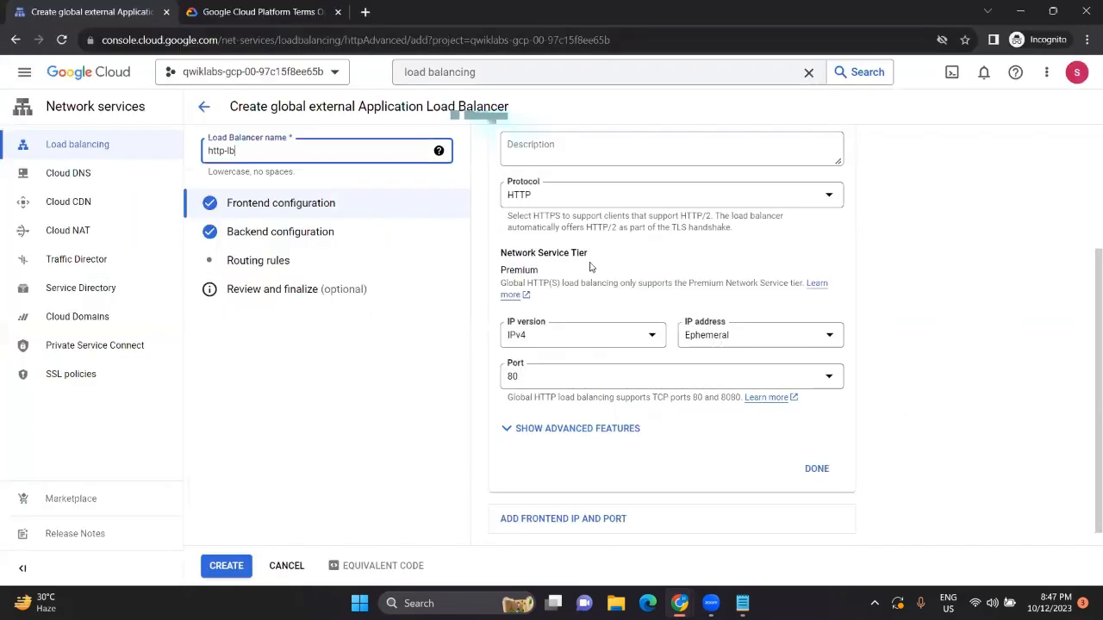
click(793, 468)
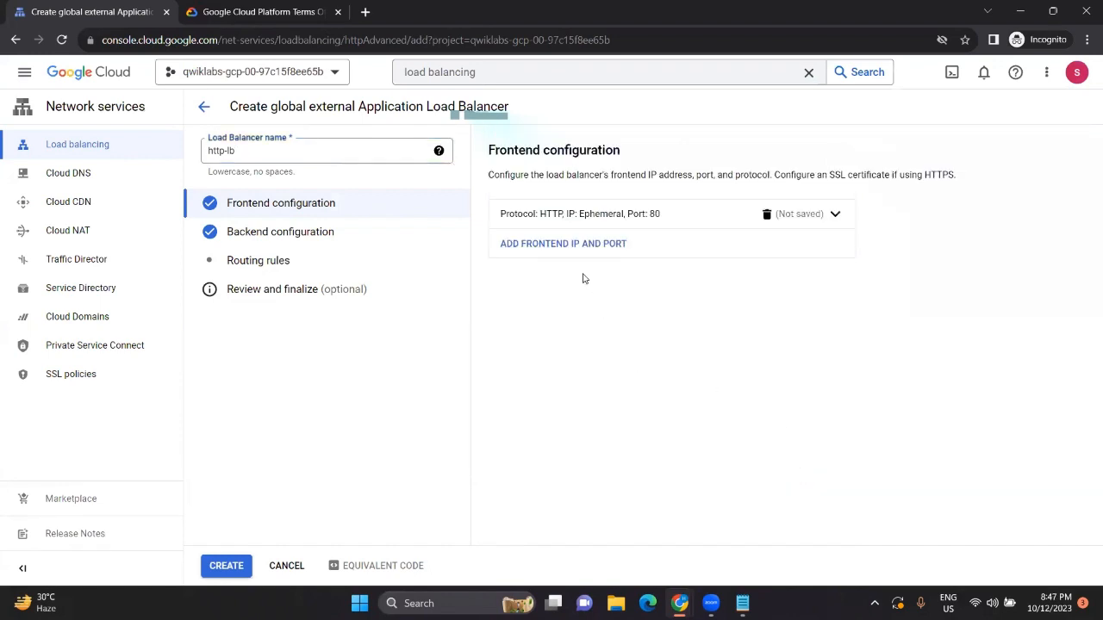
- Add a second HTTP frontend with IP version IPv6, an auto-allocated address and port 80
click(560, 245)
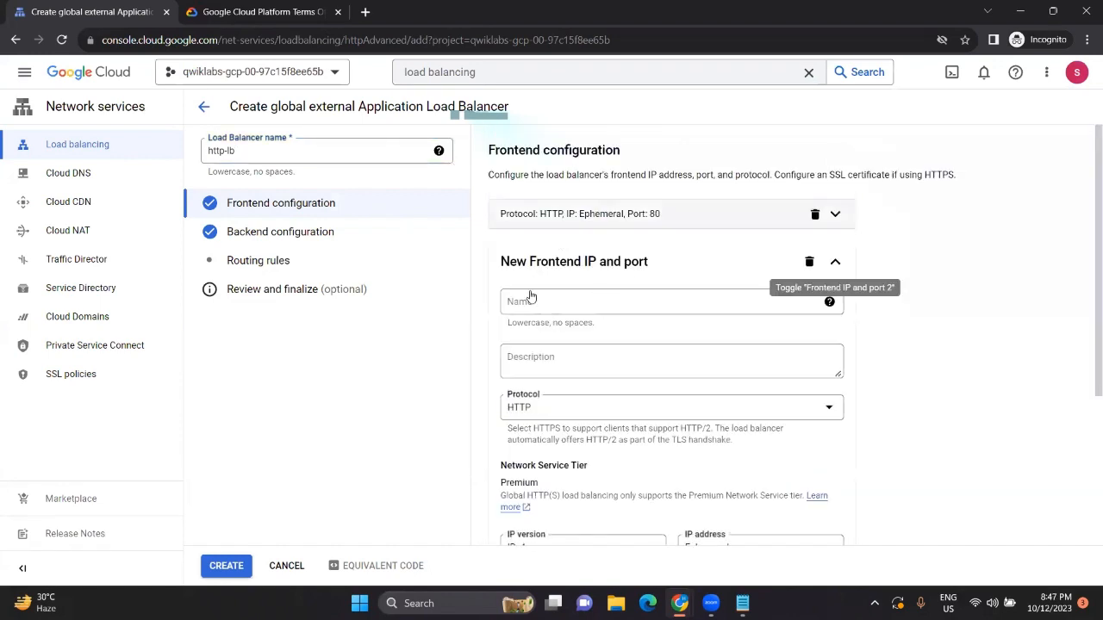
key(alt+Tab)
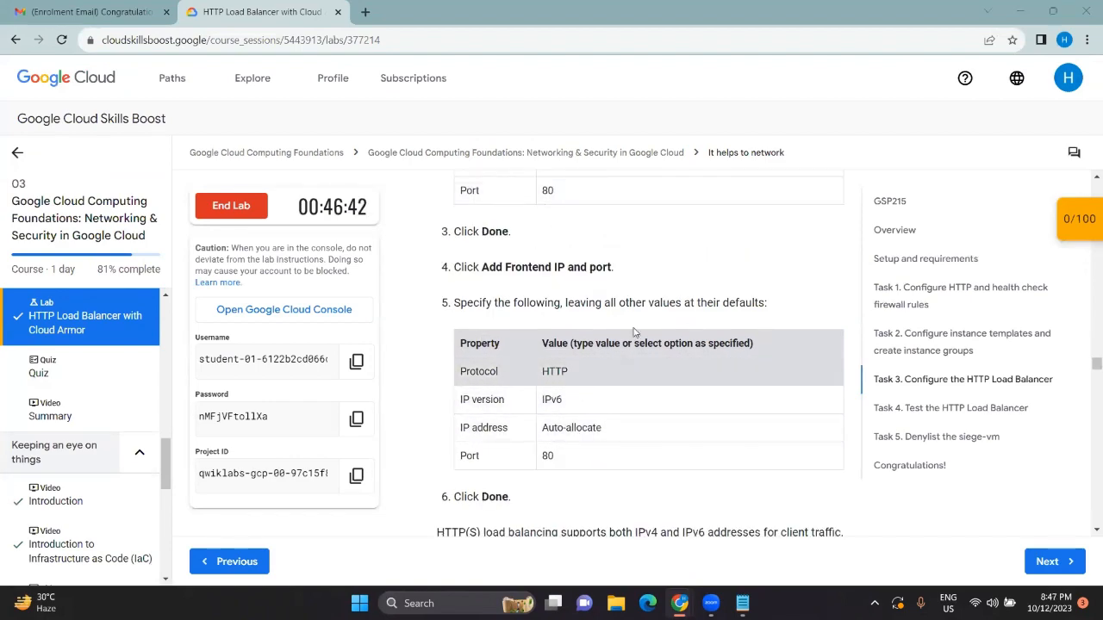
key(alt+Tab)
click(630, 422)
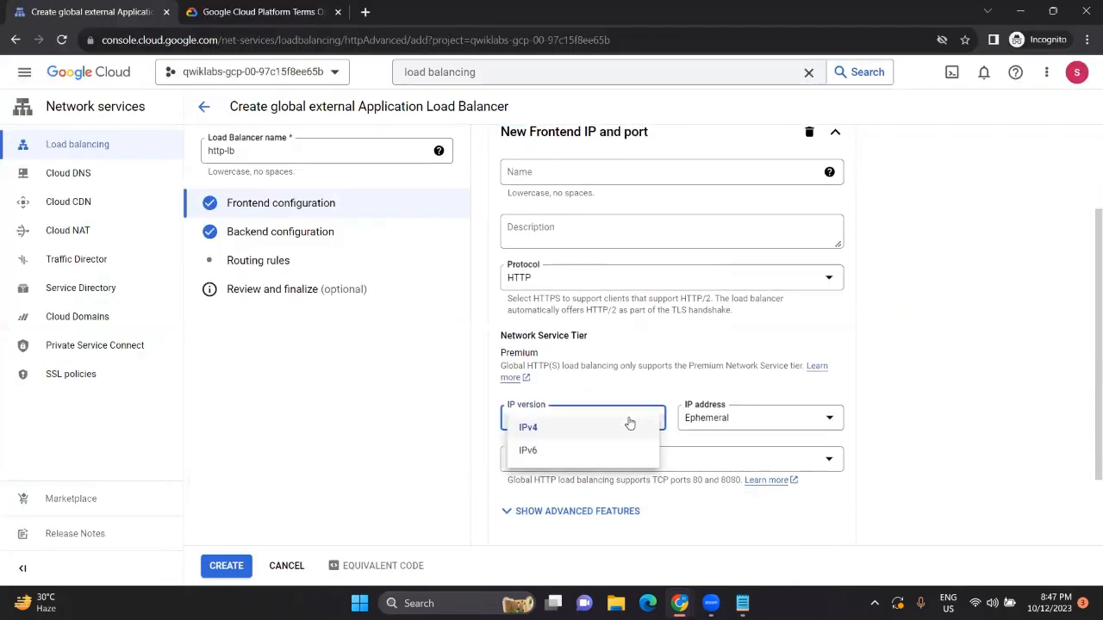
click(584, 456)
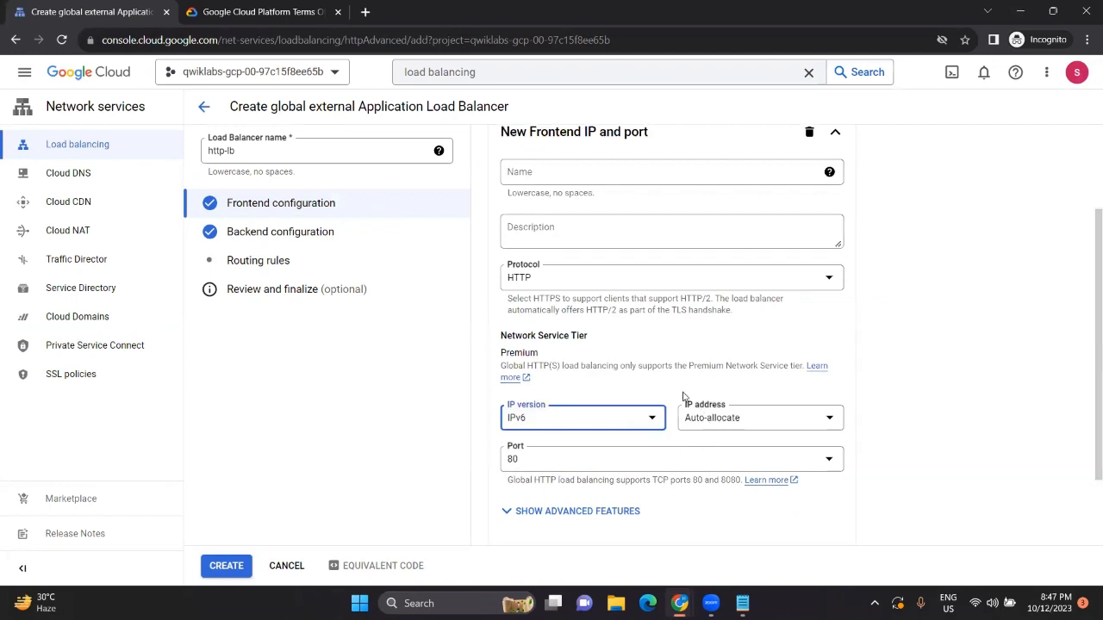
scroll(631, 428, down, 1)
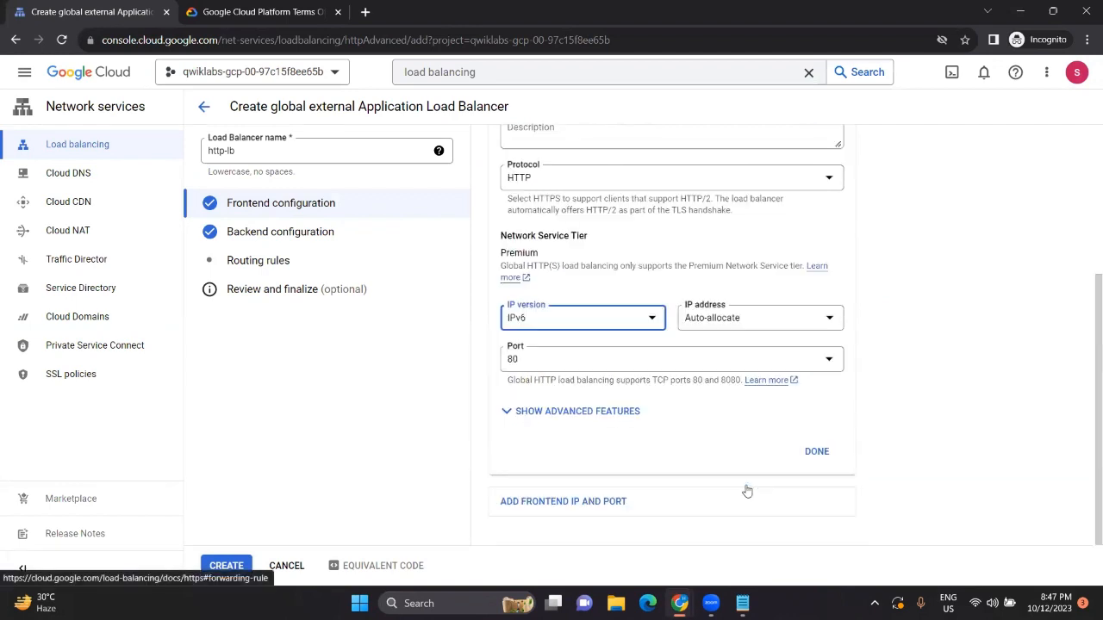
click(813, 451)
- Read the lab's backend instructions and start creating a backend service in the load balancer's backend configuration
key(alt+Tab)
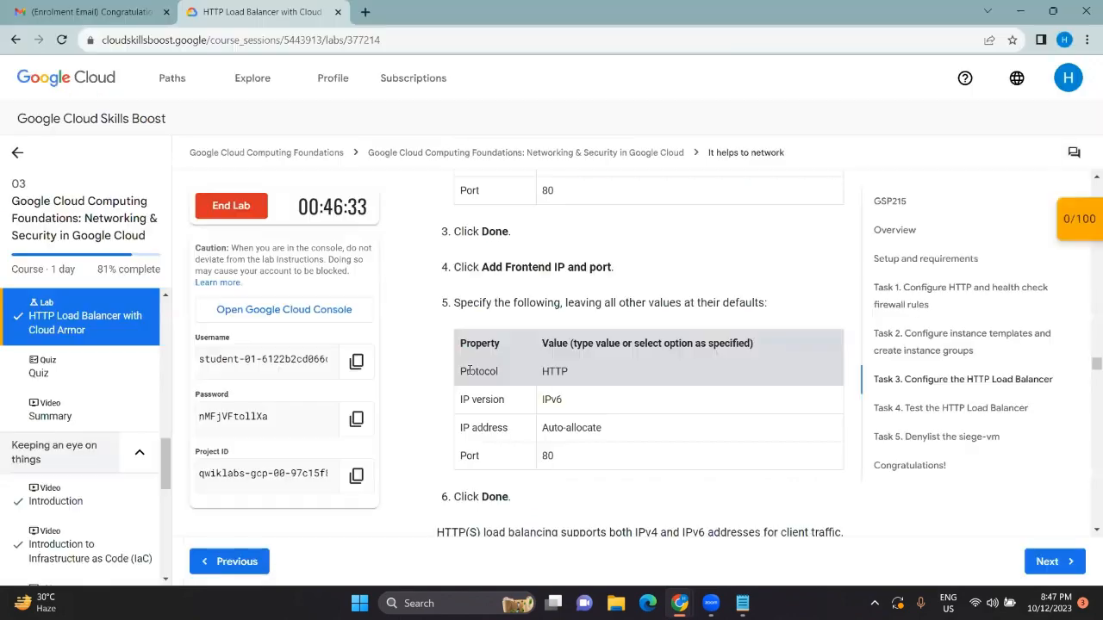
scroll(469, 373, down, 5)
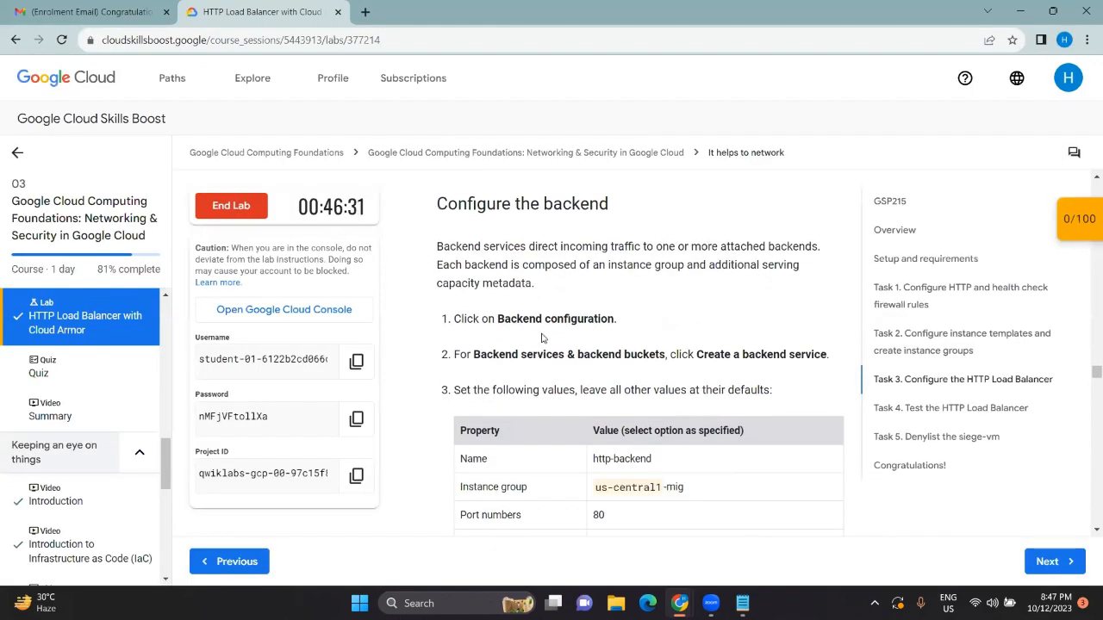
key(alt+Tab)
click(338, 234)
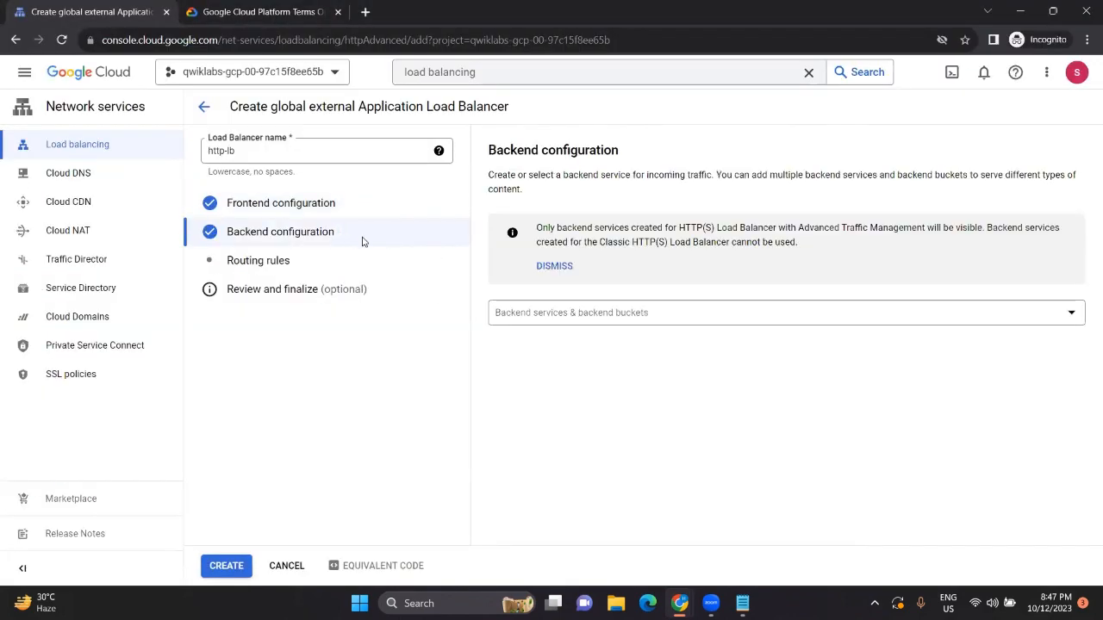
click(645, 315)
click(599, 386)
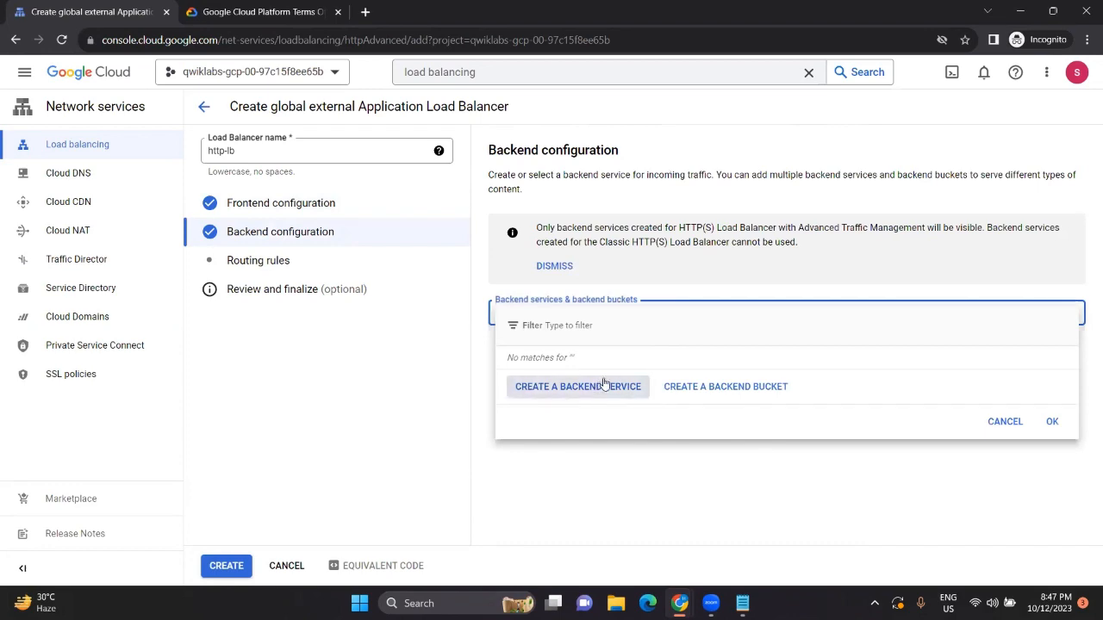
- Copy the backend name from the lab's property table and name the backend service http-backend
key(alt+Tab)
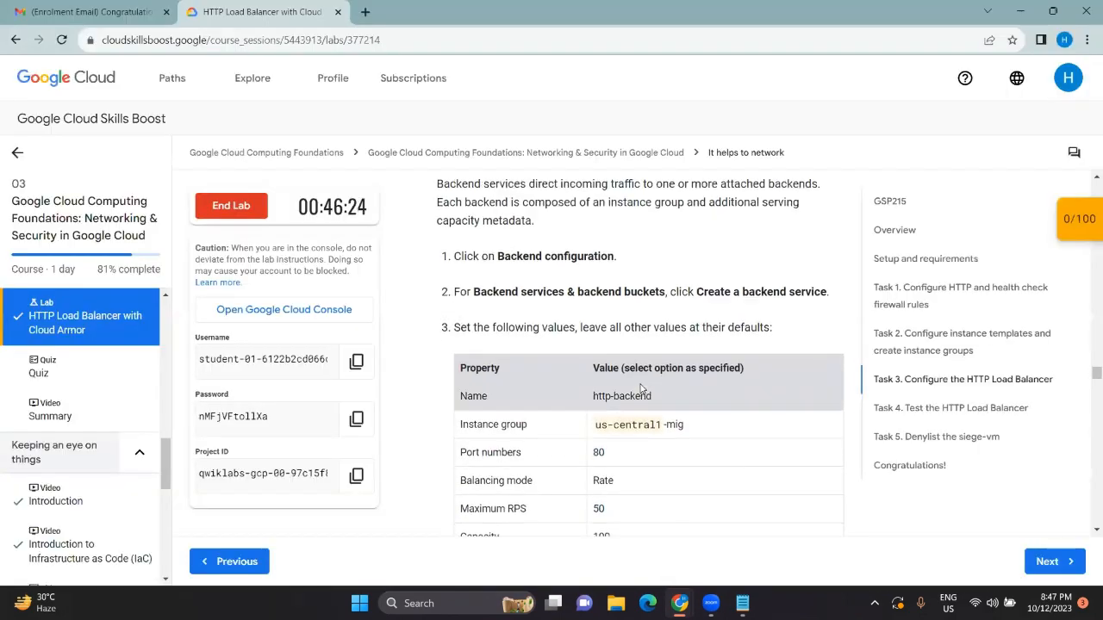
triple_click(614, 397)
key(ctrl+c)
key(alt+Tab)
click(795, 119)
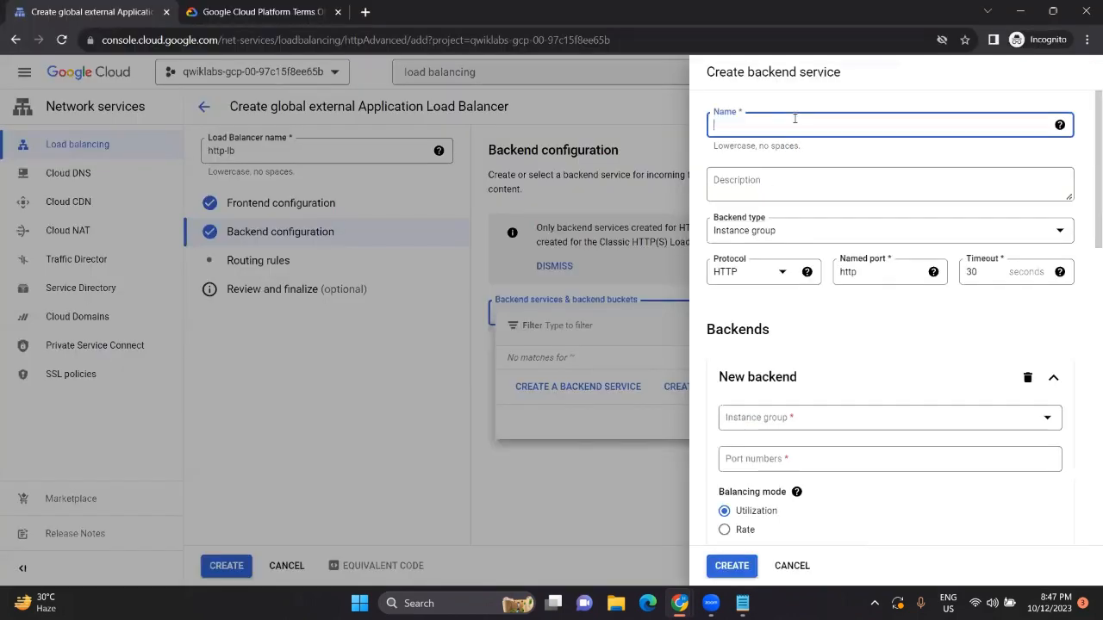
key(ctrl+v)
- Check the lab's backend values and try to select the us-central1-mig instance group for the new backend
scroll(784, 344, down, 2)
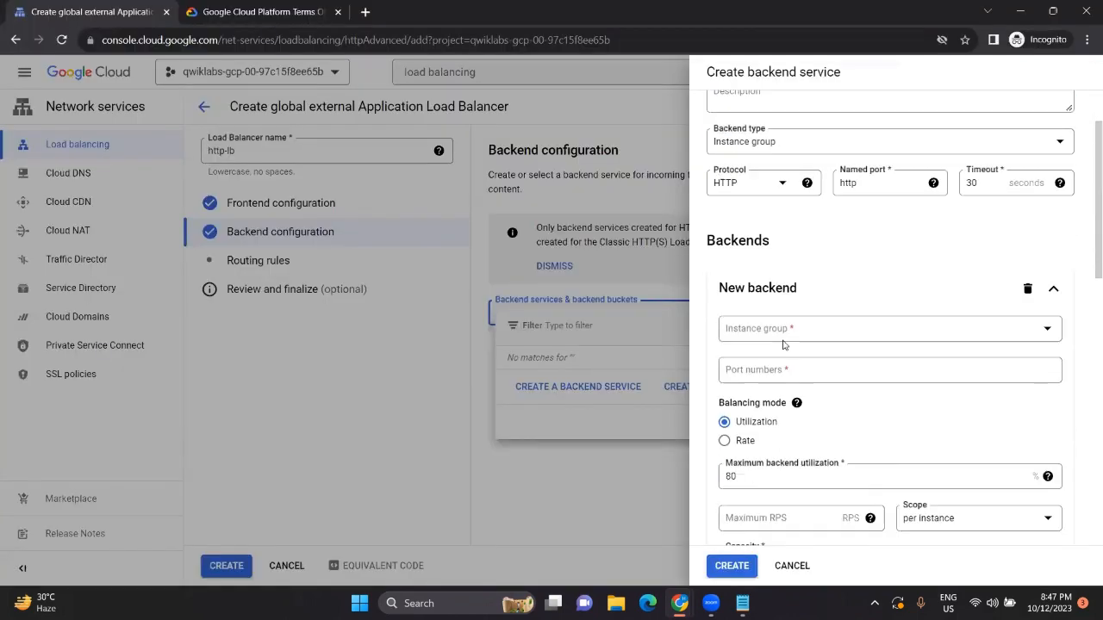
key(alt+Tab)
scroll(637, 400, down, 1)
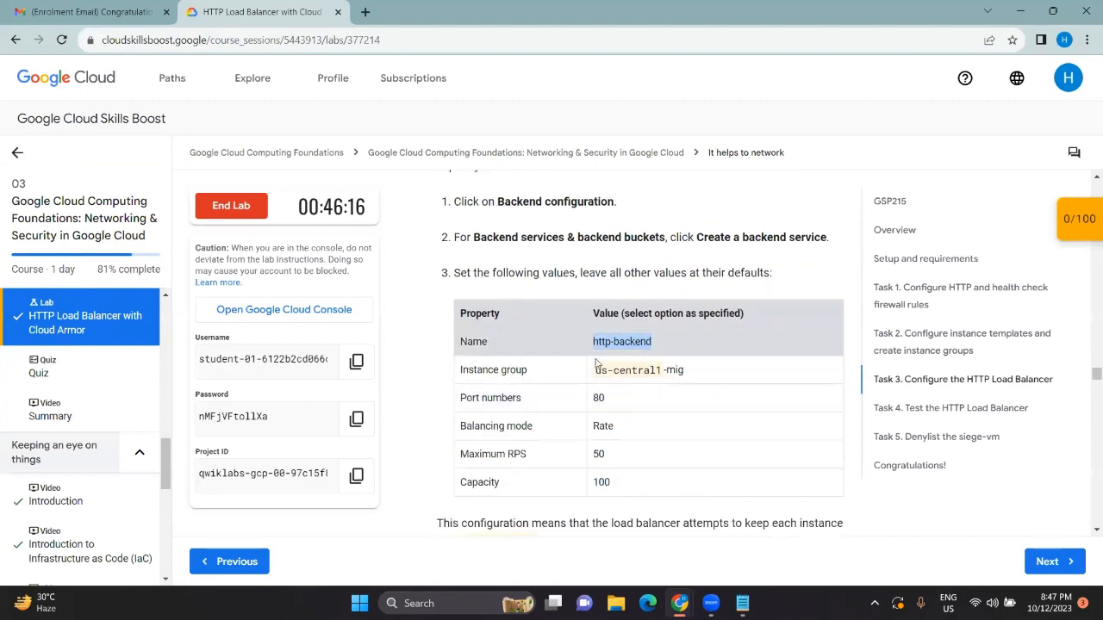
key(alt+Tab)
scroll(806, 291, up, 2)
scroll(819, 293, down, 2)
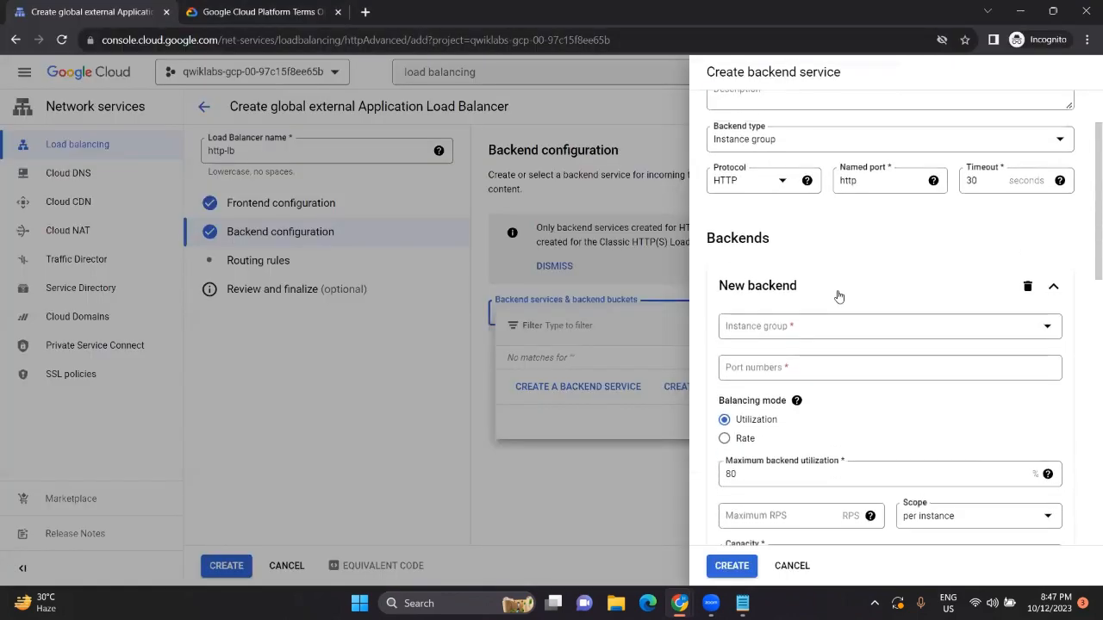
click(890, 332)
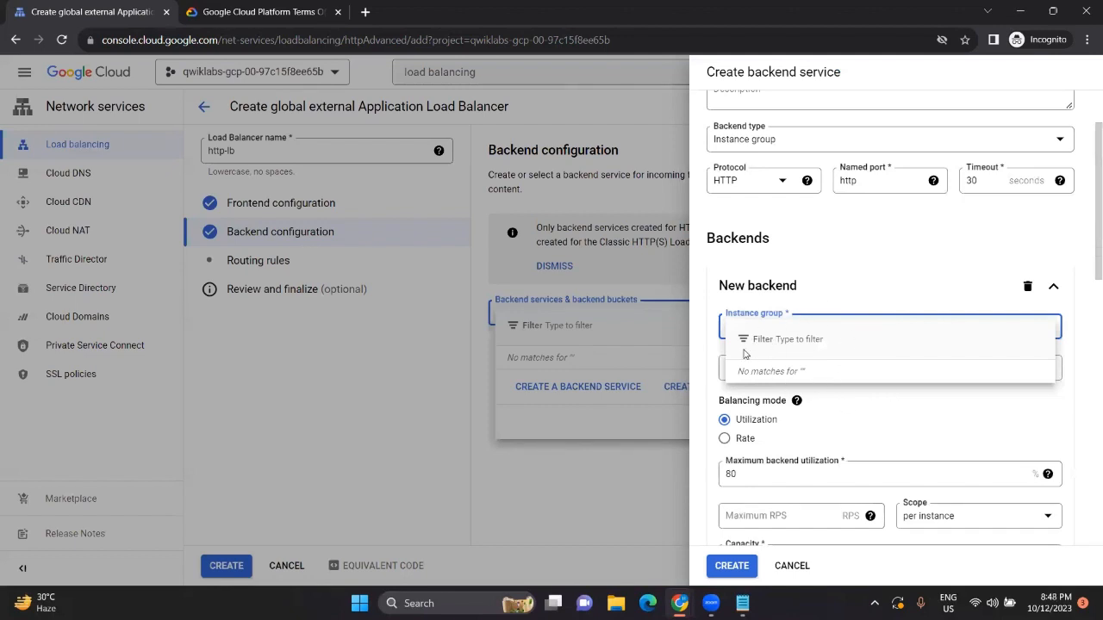
click(916, 415)
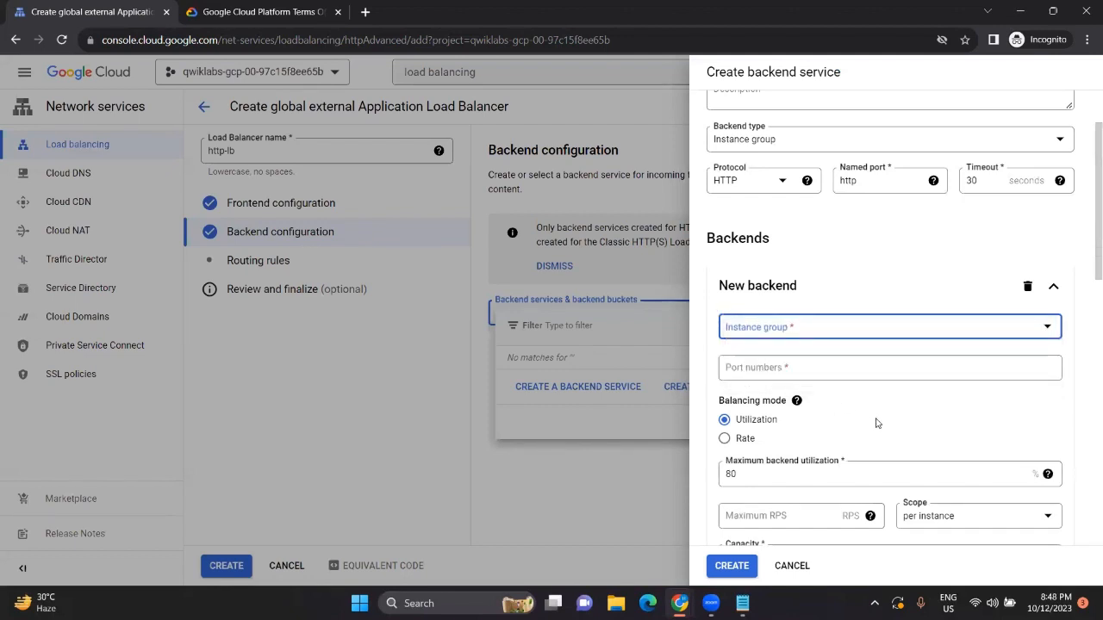
- Set the new backend's port number to 80 and its balancing mode to Rate, following the lab's table
scroll(877, 424, down, 1)
key(alt+Tab)
scroll(680, 417, down, 1)
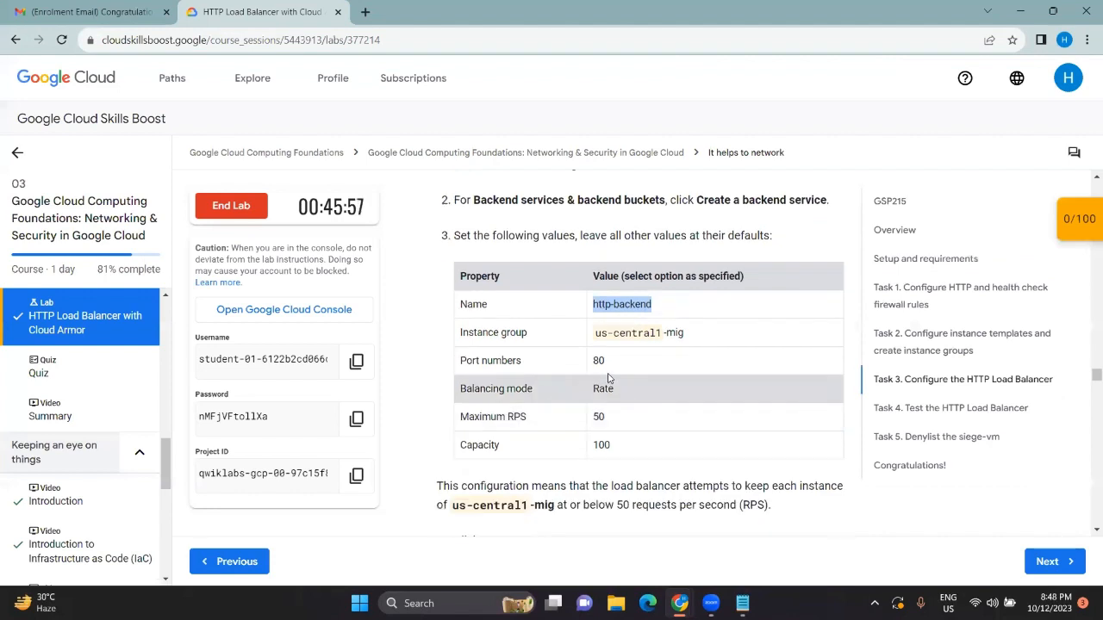
key(alt+Tab)
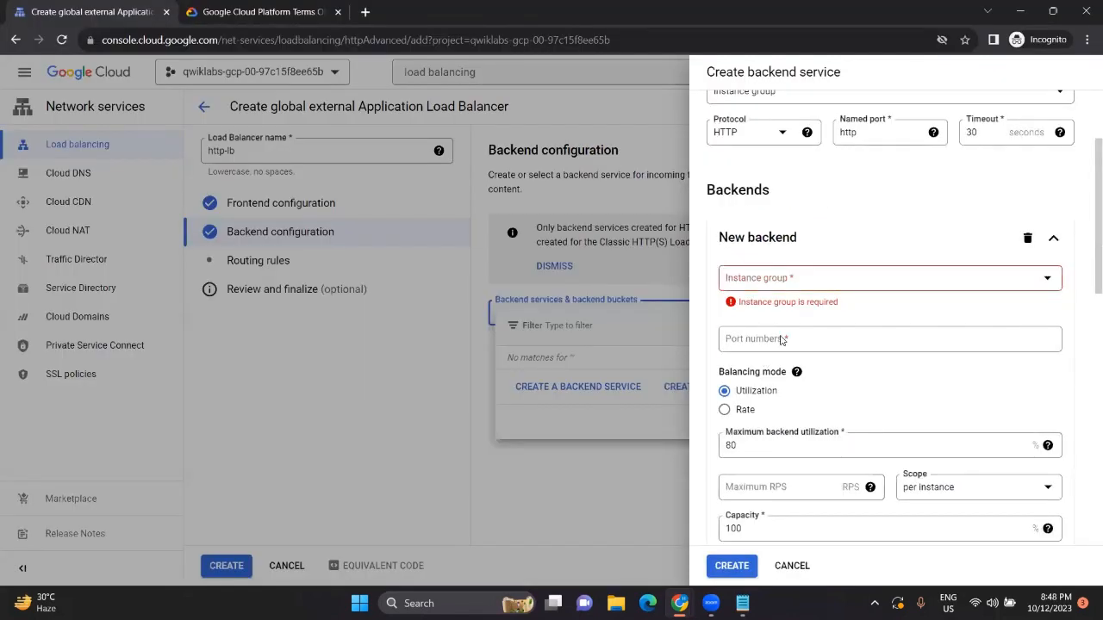
click(781, 339)
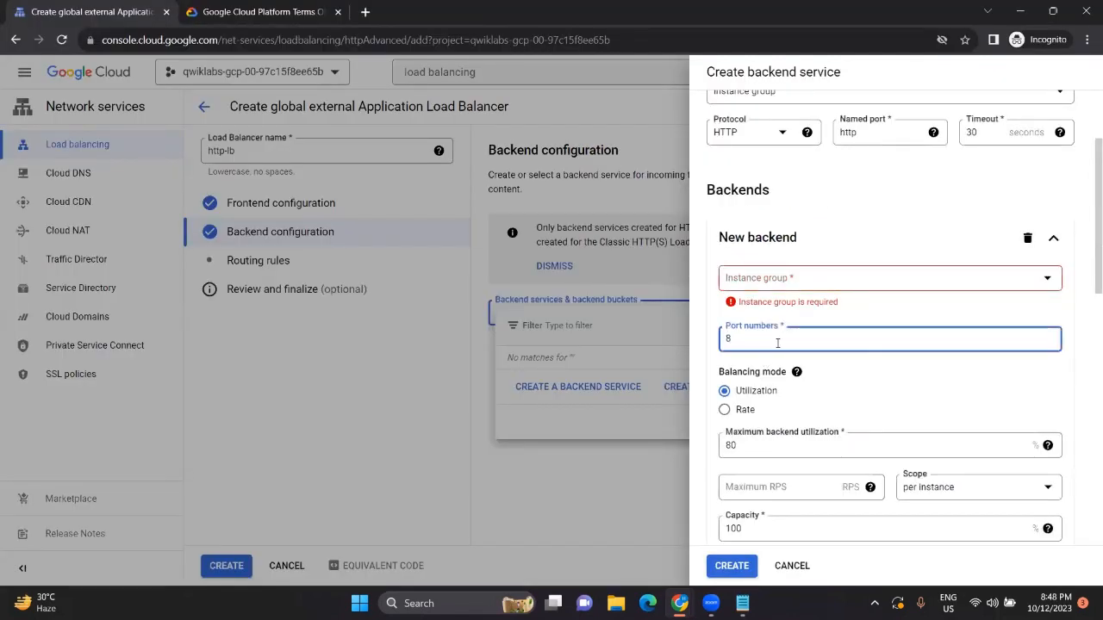
scroll(777, 343, down, 2)
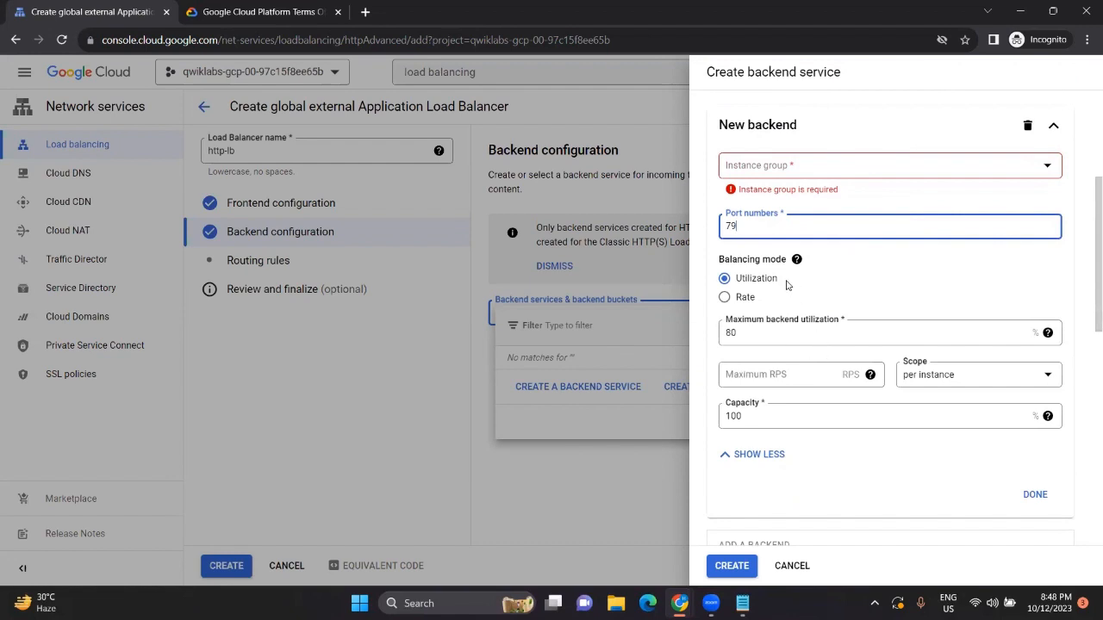
click(724, 296)
double_click(757, 228)
key(BackSpace)
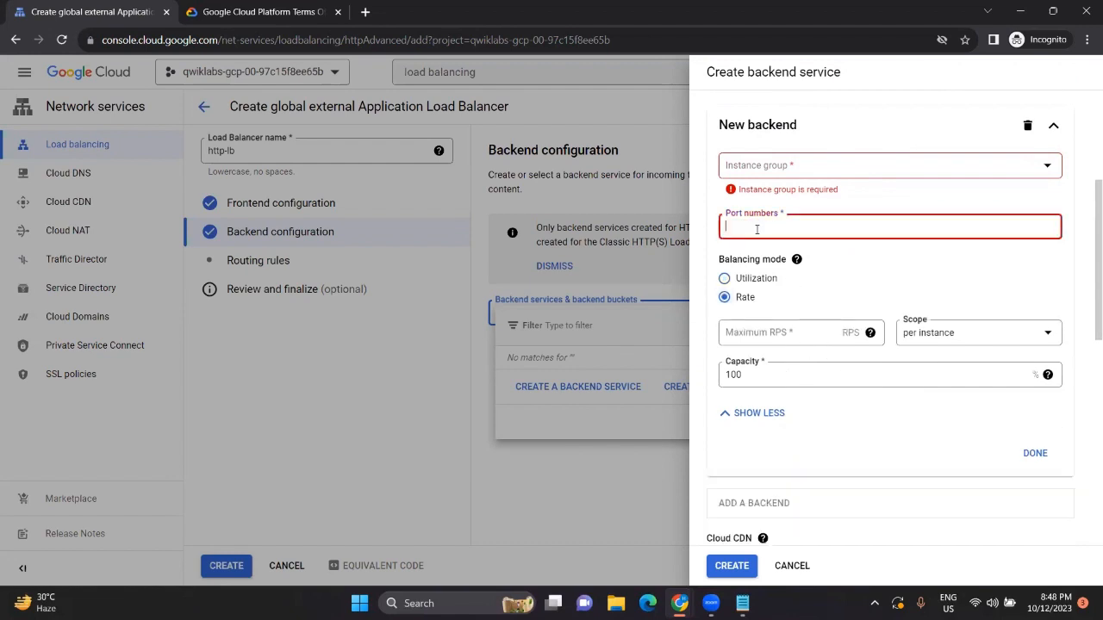
- Set the new backend's maximum RPS to 50, as given in the lab's table
click(729, 327)
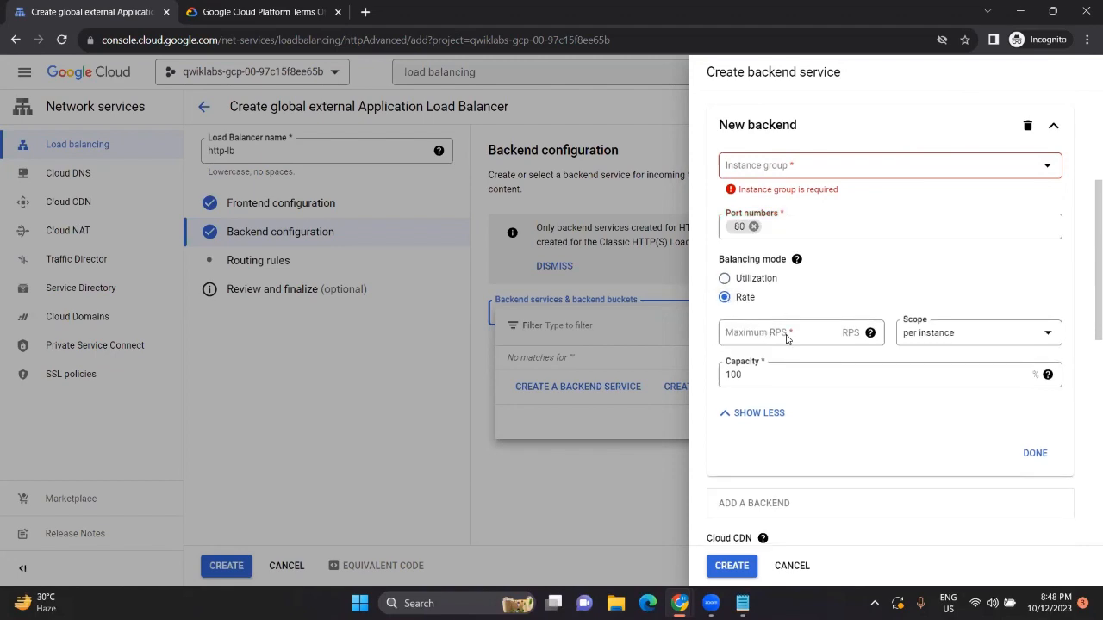
key(alt+Tab)
key(alt+Tab)
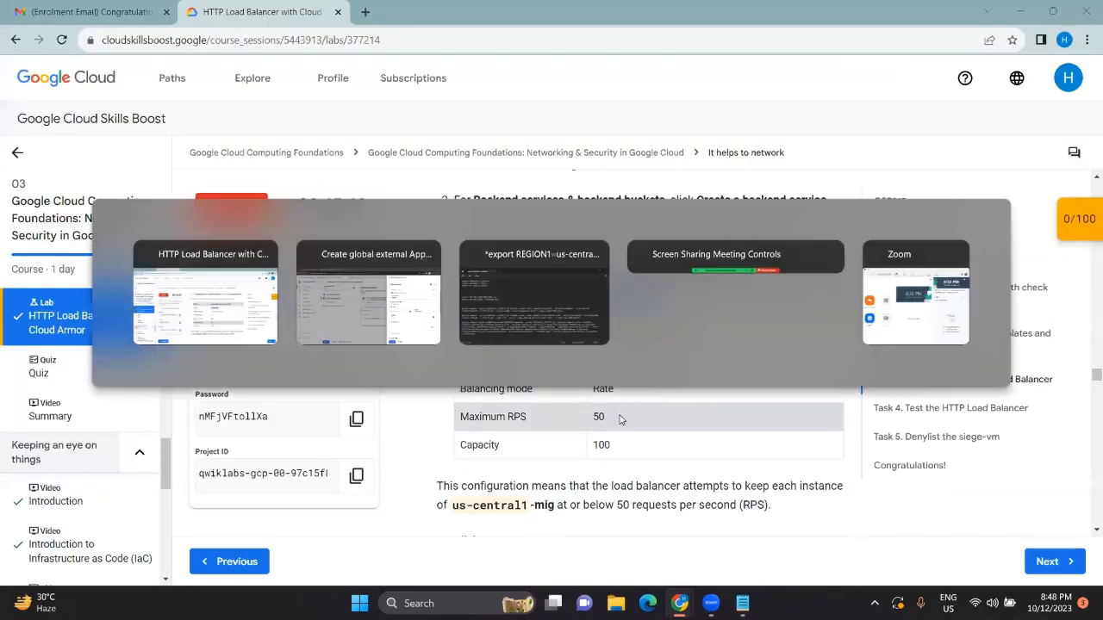
- Set the new backend's maximum RPS to 50 and try to finish the backend
click(771, 338)
text(5)
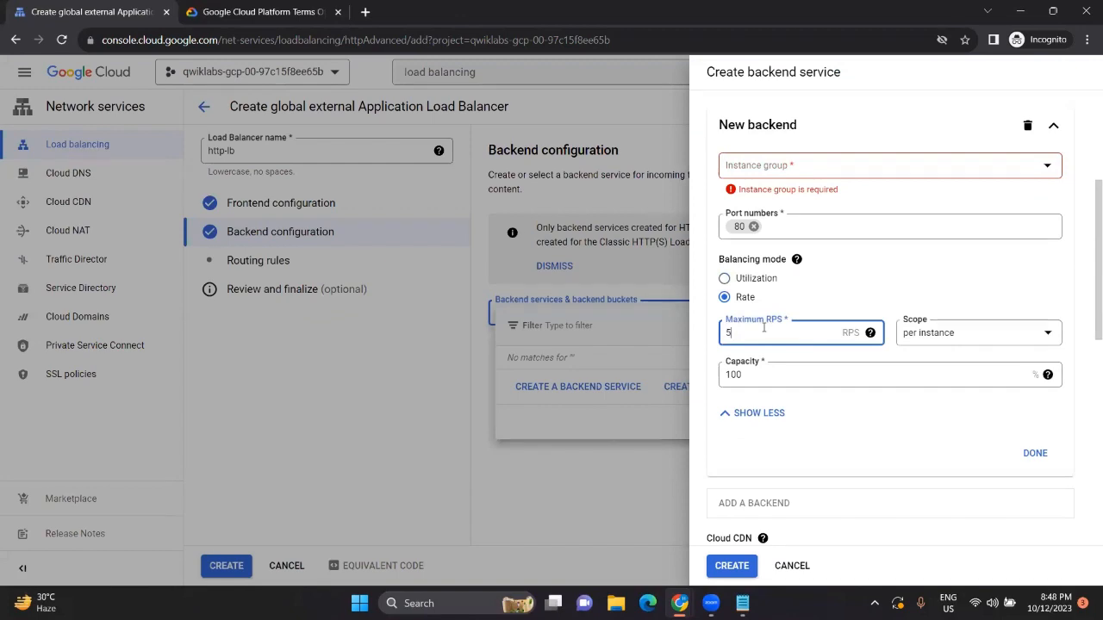
text(0)
key(alt+Tab)
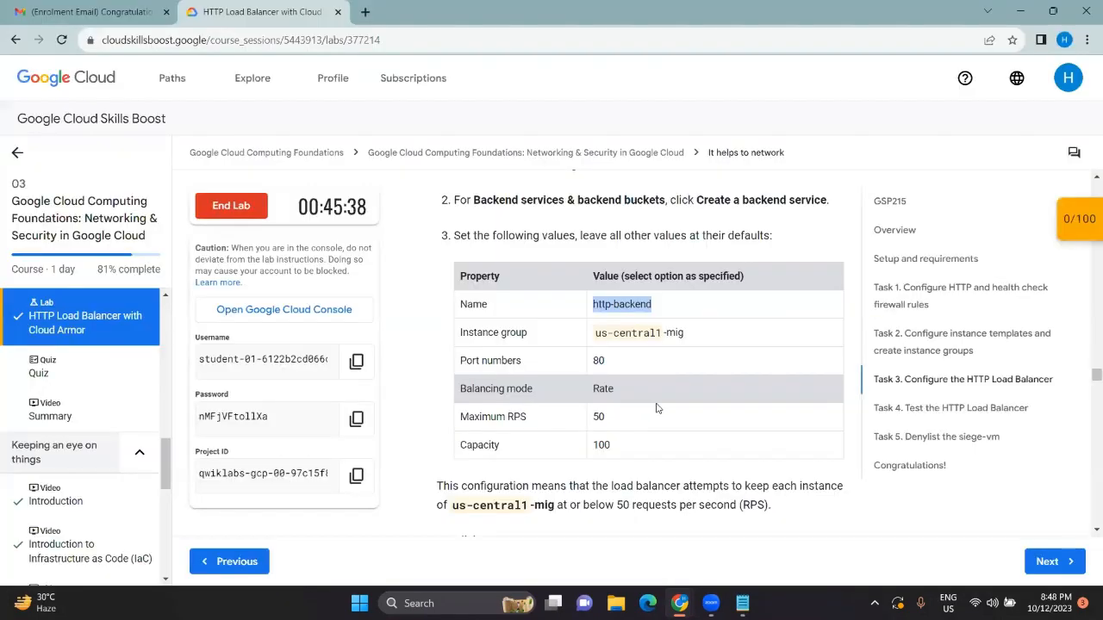
key(alt+Tab)
scroll(958, 442, up, 3)
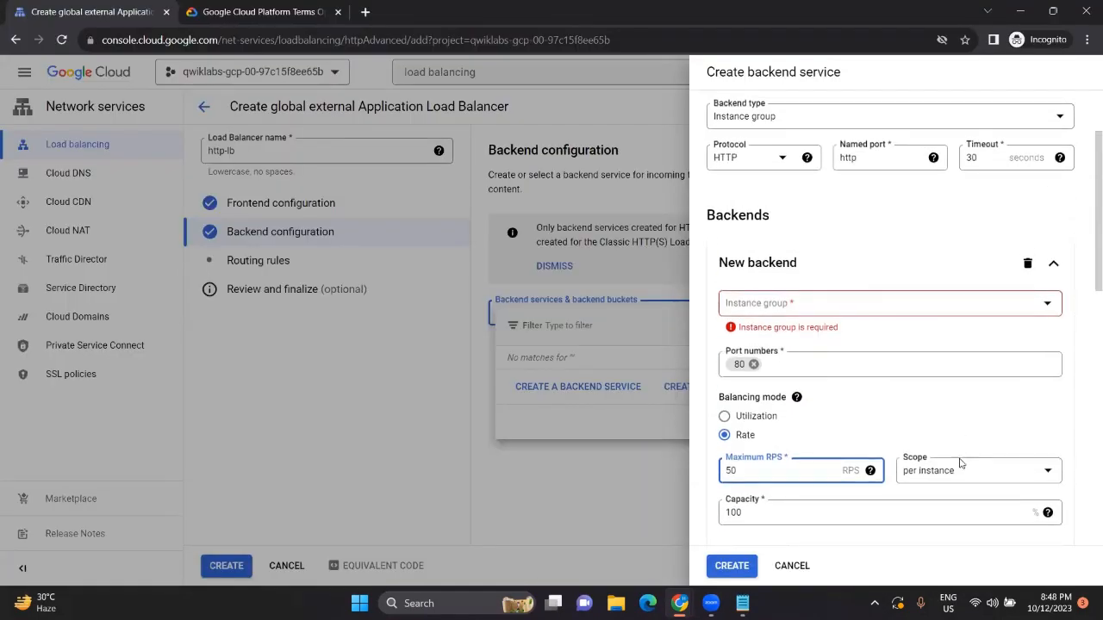
scroll(958, 459, down, 4)
click(1039, 394)
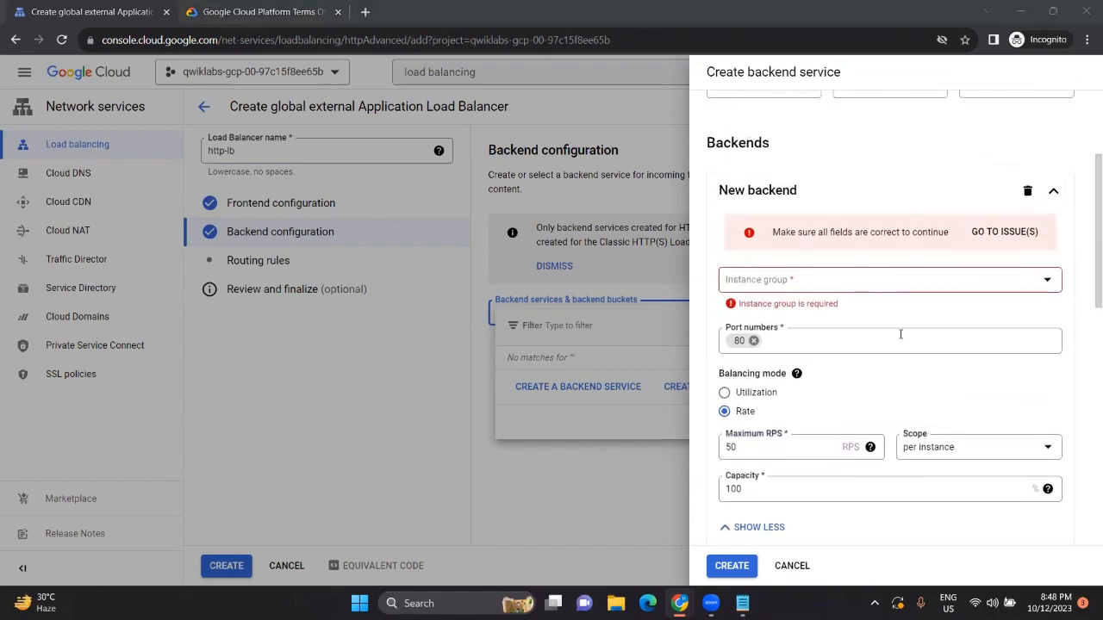
- Check the lab instructions for adding a second backend and inspect the matching part of the backend service form
key(alt+Tab)
scroll(698, 406, down, 3)
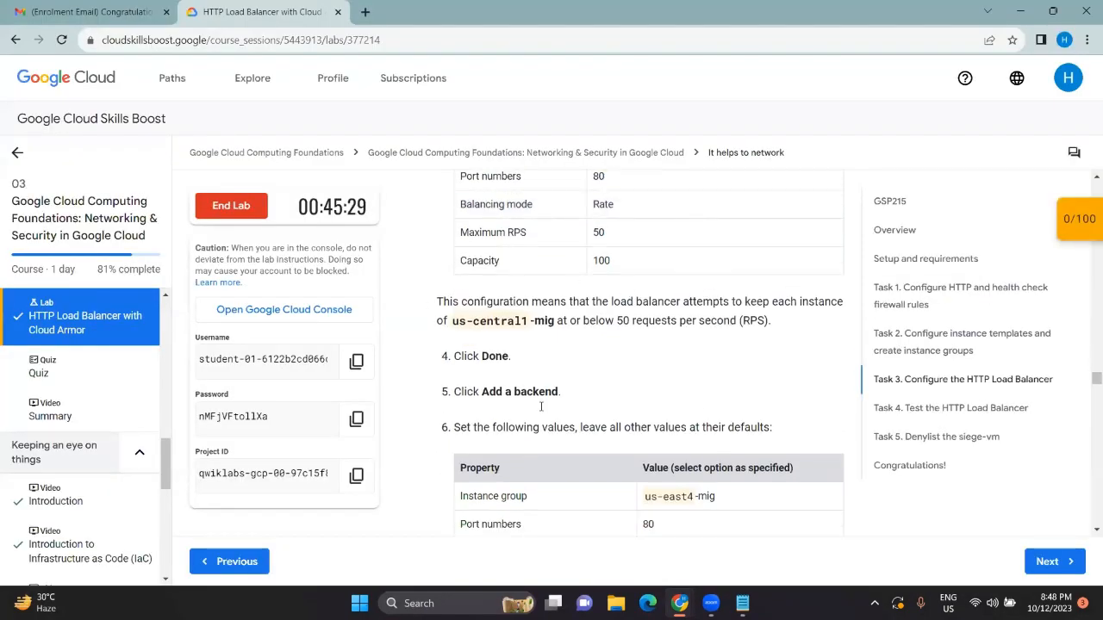
scroll(435, 329, down, 1)
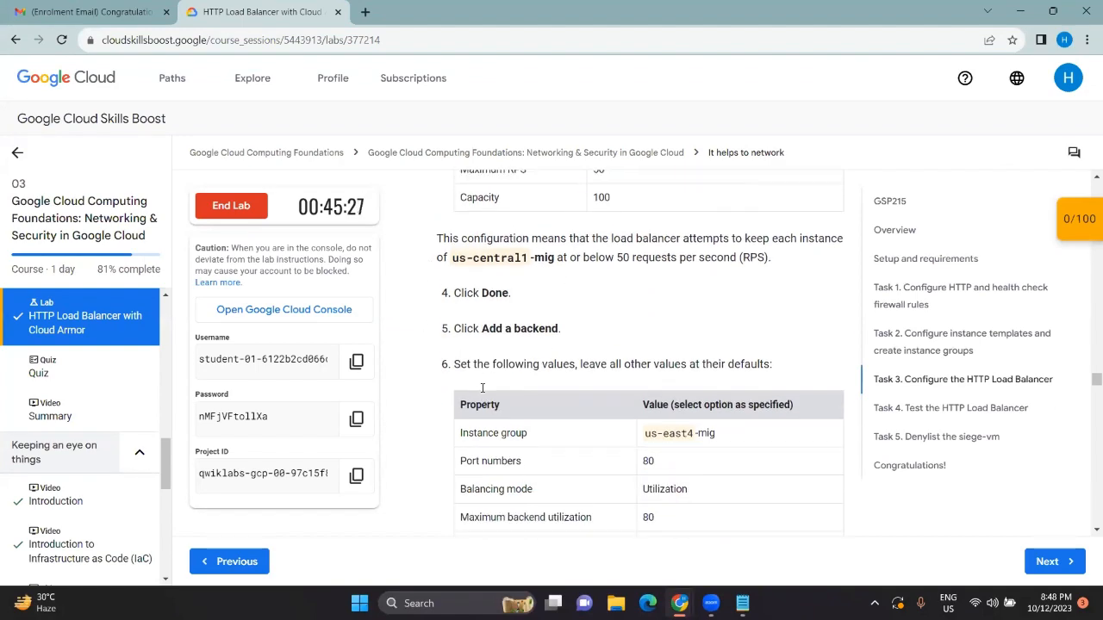
key(alt+Tab)
scroll(816, 474, down, 2)
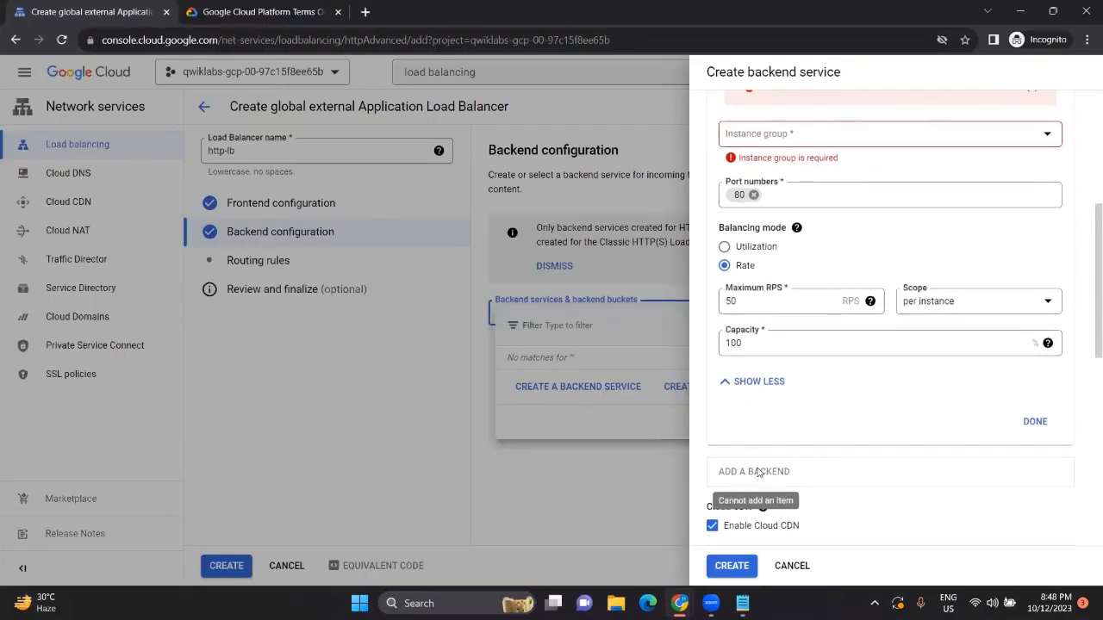
scroll(796, 337, up, 2)
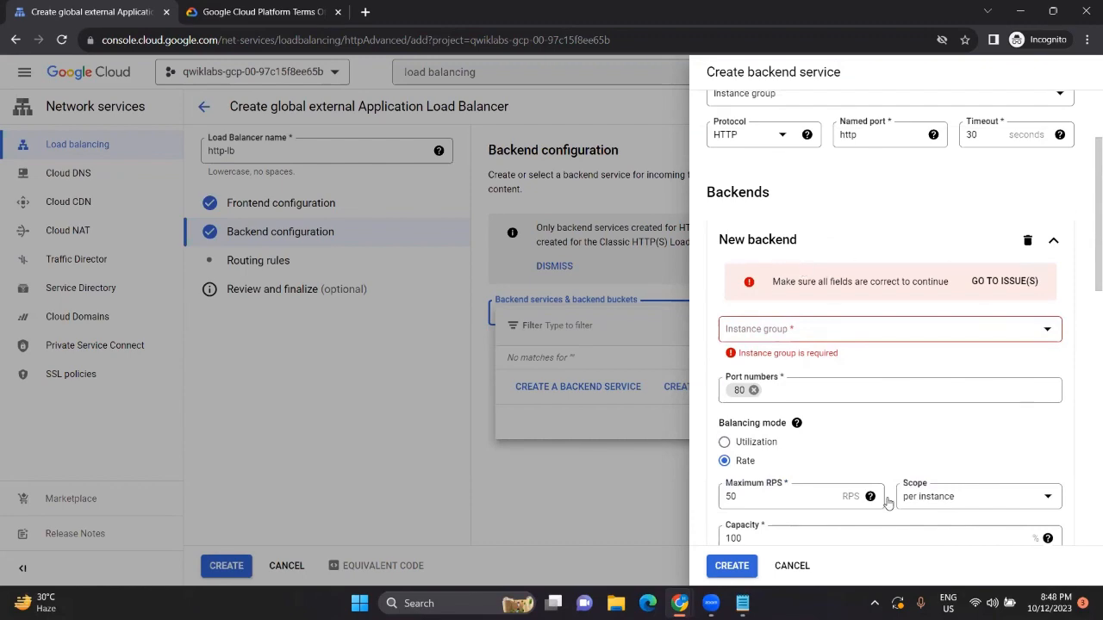
- Copy the instance group name us-east4-mig from the lab instructions and try to choose it as the new backend's instance group
key(alt+Tab)
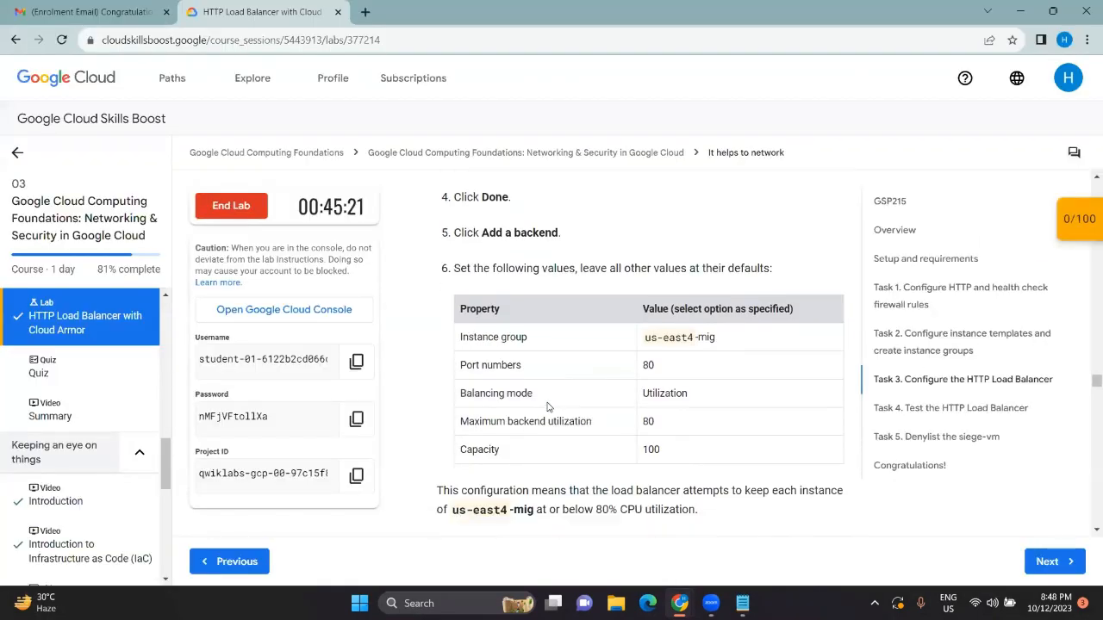
drag(646, 336, 714, 336)
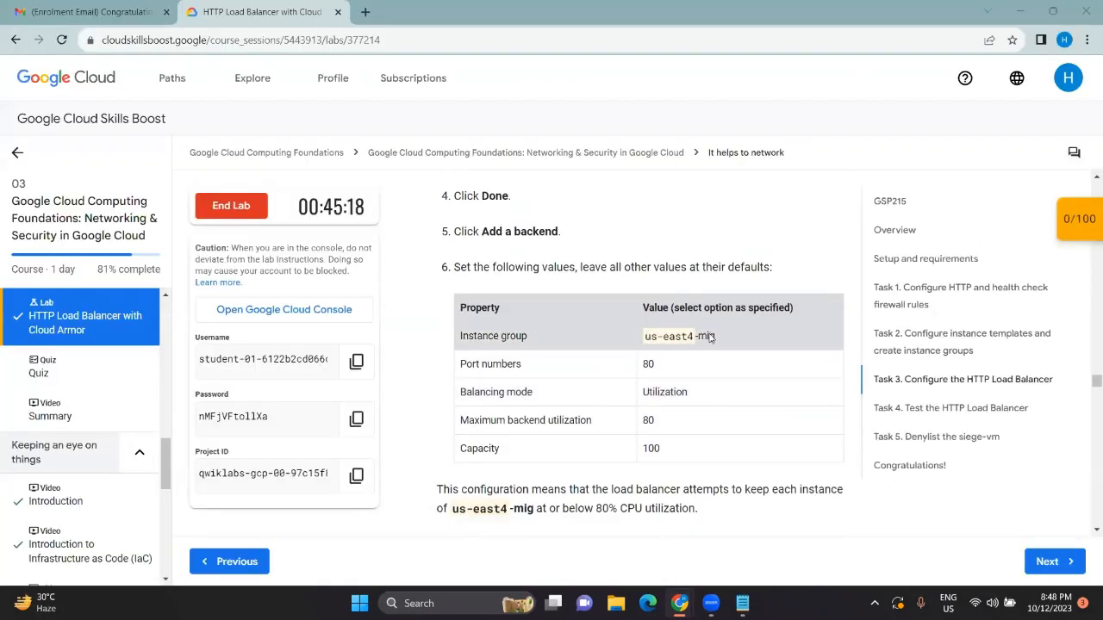
key(ctrl+c)
key(alt+Tab)
key(alt+Tab)
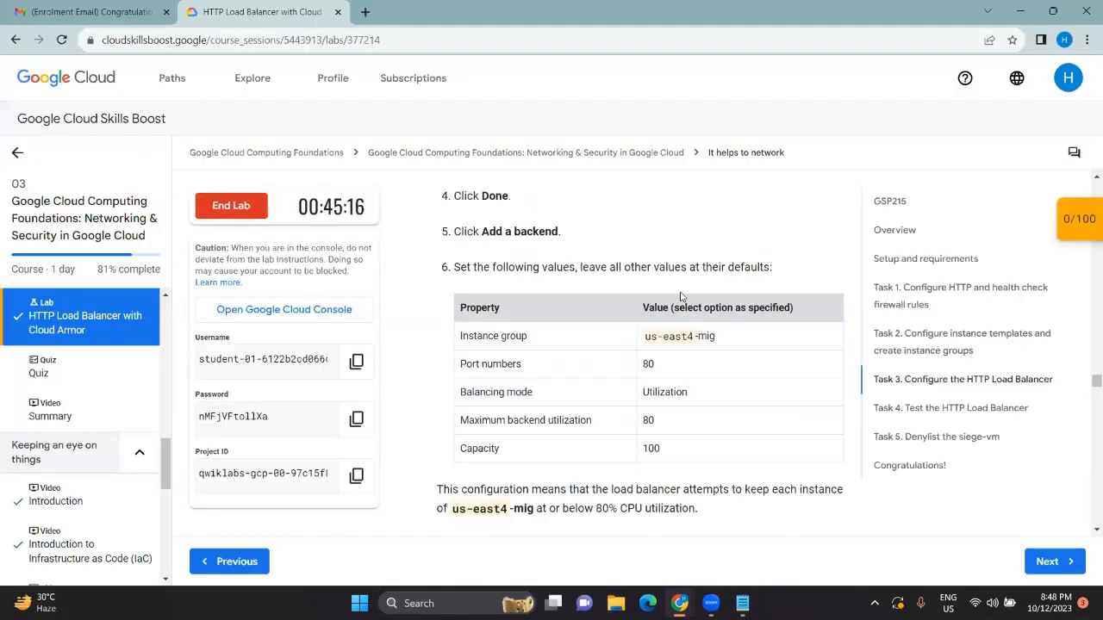
key(alt+Tab)
scroll(817, 342, down, 1)
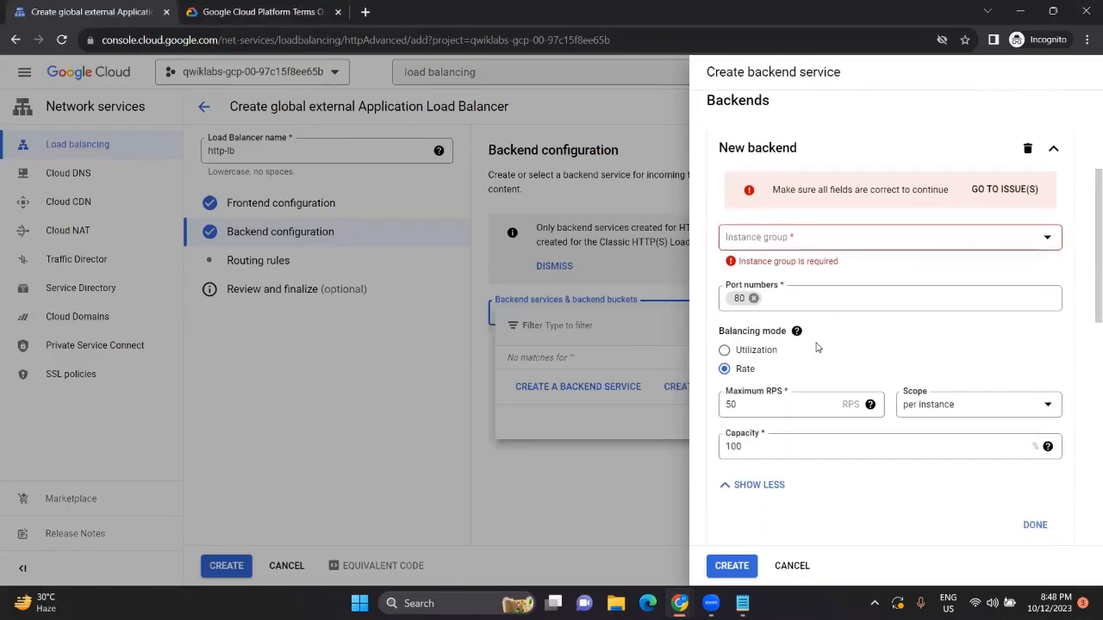
key(alt+Tab)
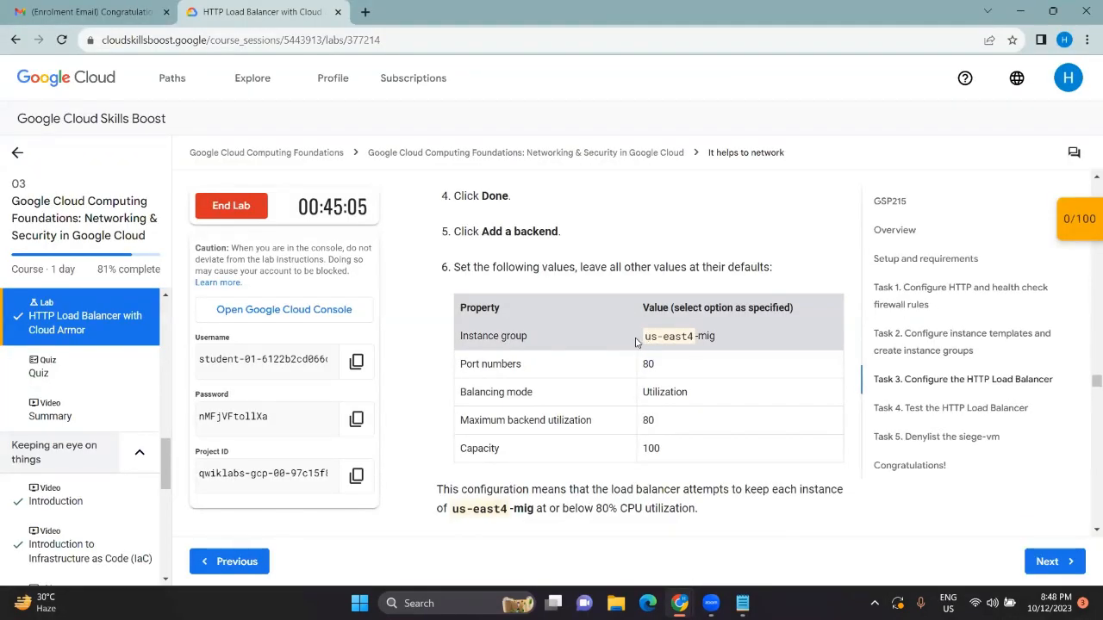
drag(638, 343, 712, 336)
key(alt+Tab)
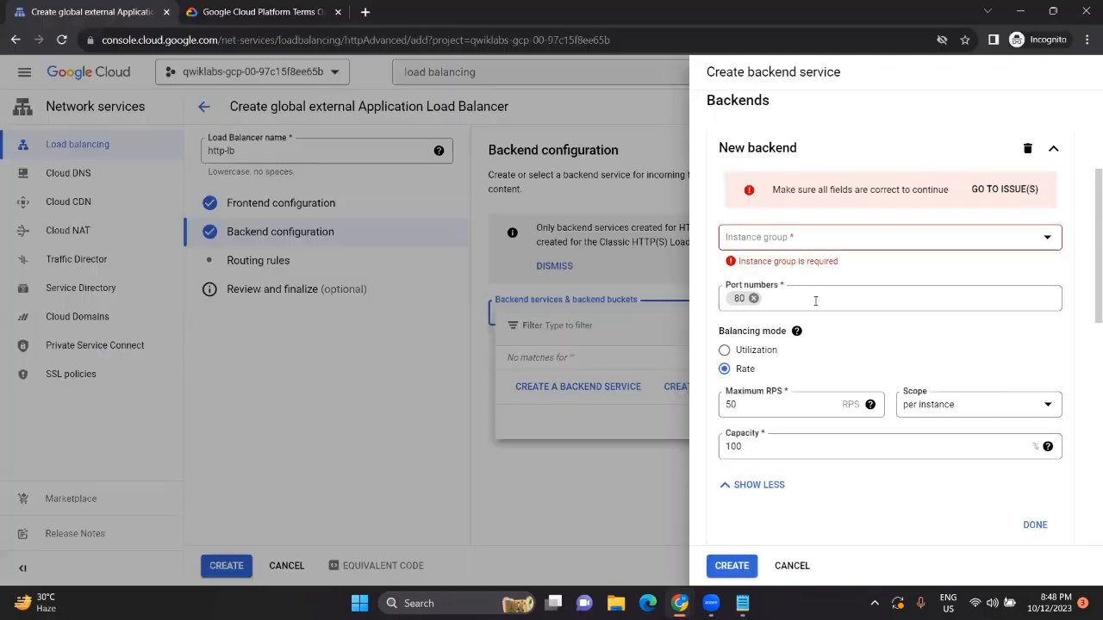
click(830, 246)
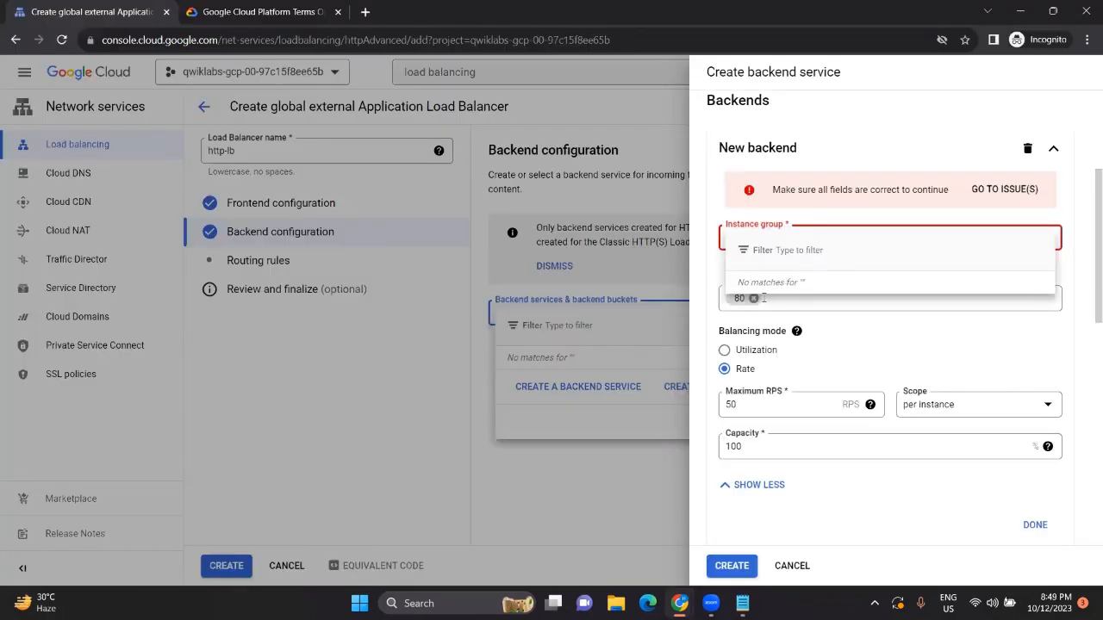
right_click(852, 328)
click(934, 367)
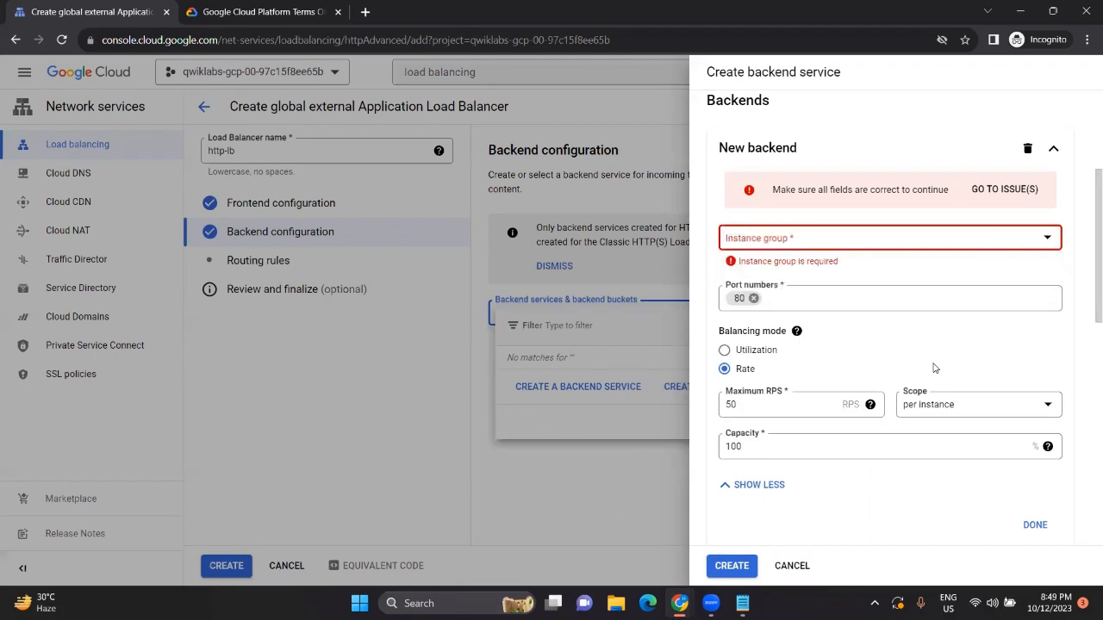
- Compare the lab's value tables for the us-central1-mig and us-east4-mig backends with the new backend form
key(alt+Tab)
scroll(726, 353, up, 3)
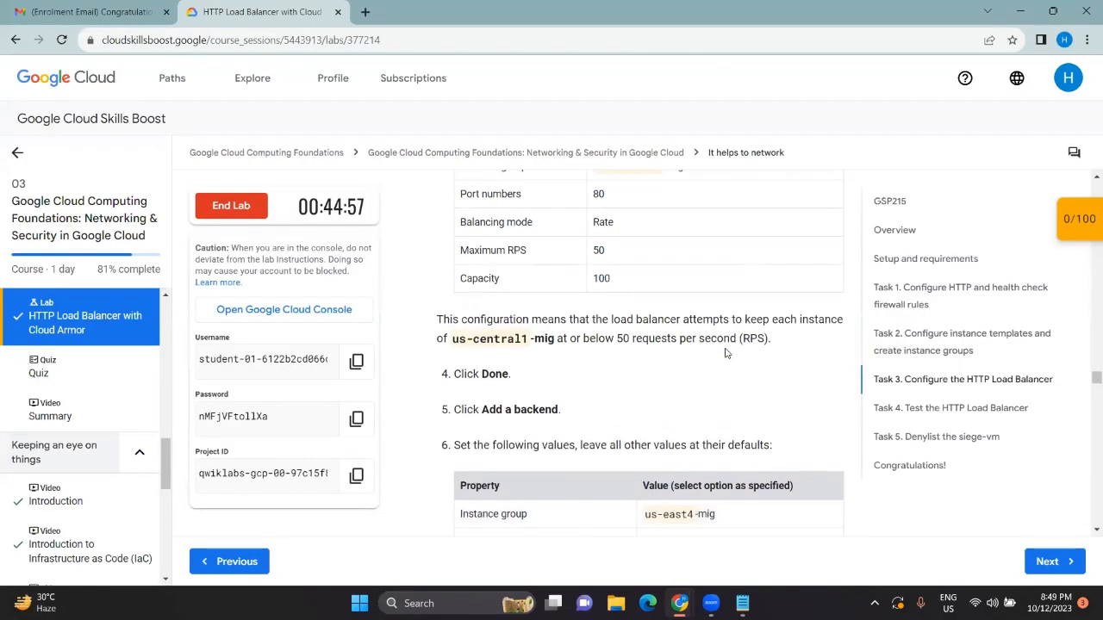
scroll(726, 354, up, 2)
scroll(701, 411, down, 3)
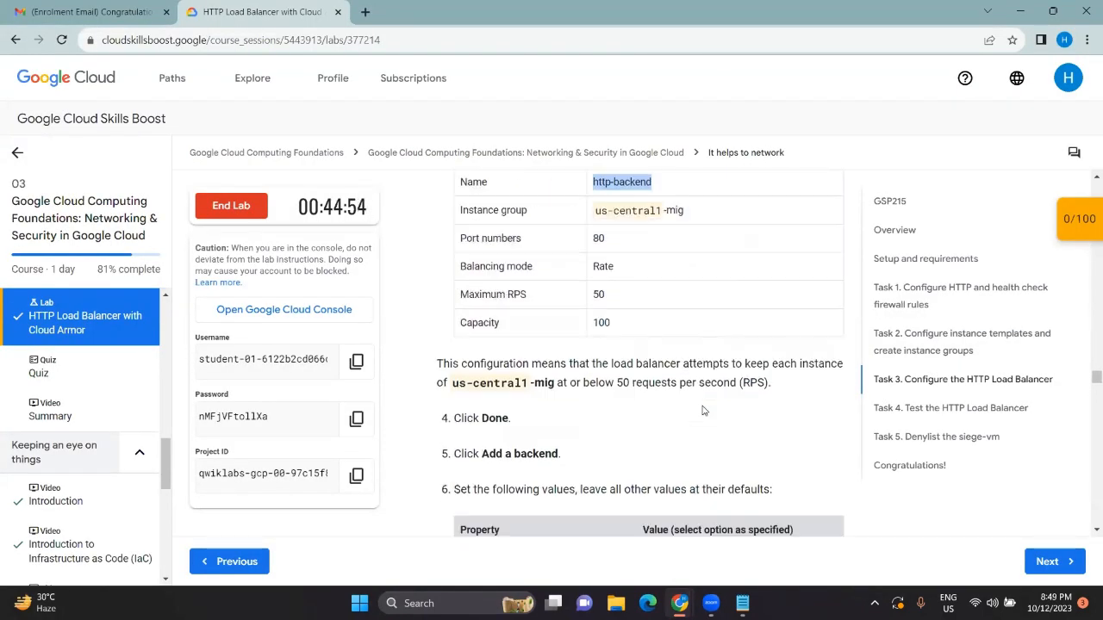
scroll(629, 379, down, 1)
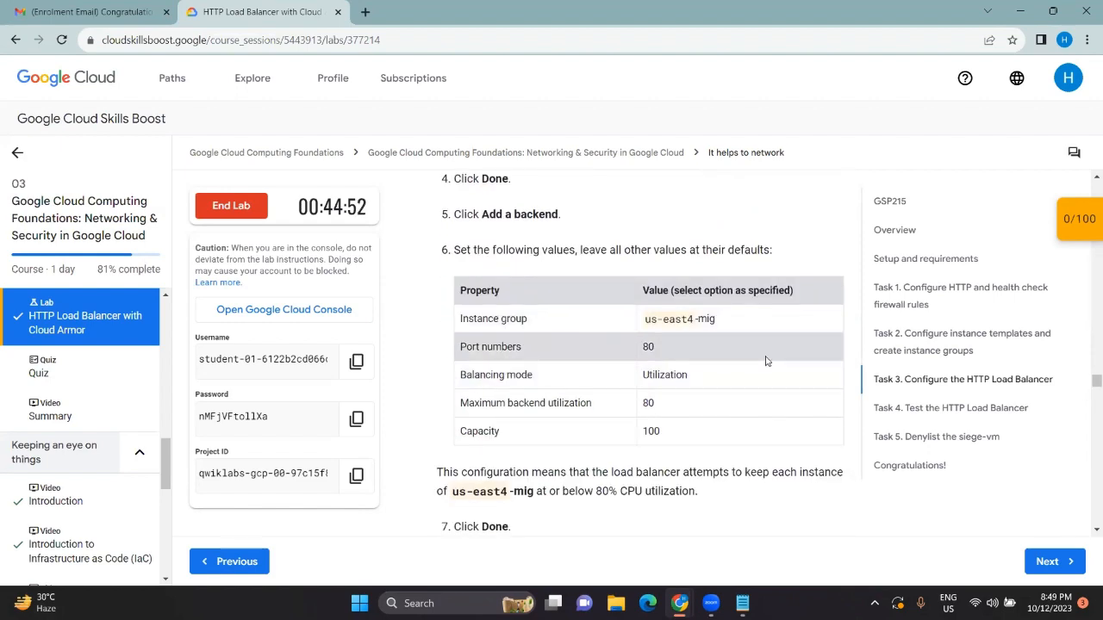
key(alt+Tab)
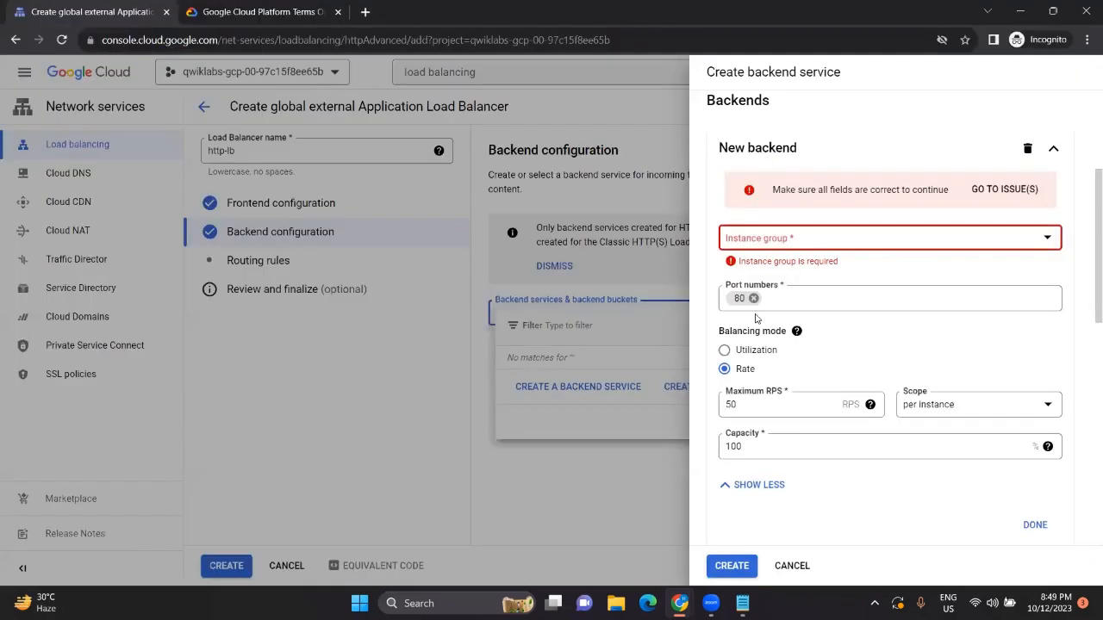
key(alt+Tab)
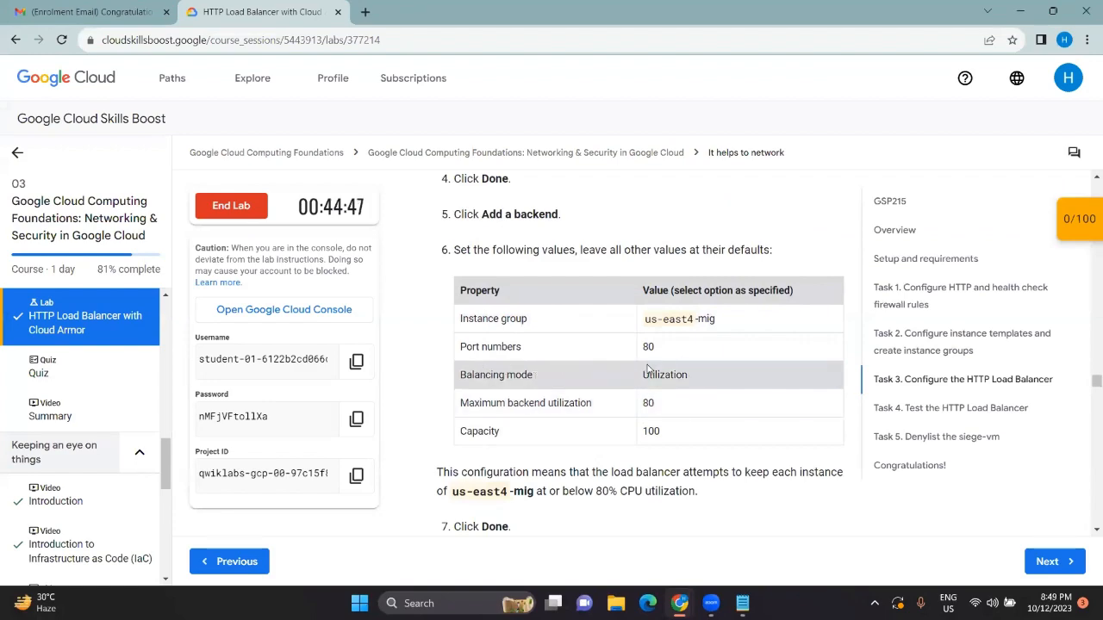
- Switch the new backend's balancing mode to Utilization and clear its maximum RPS value
key(alt+Tab)
click(725, 350)
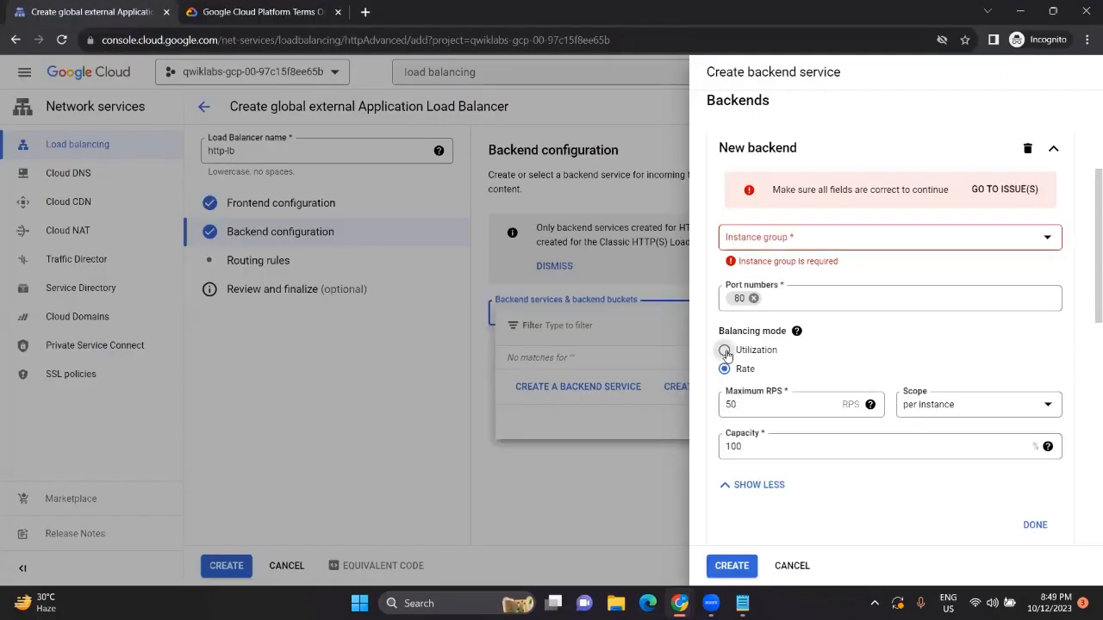
key(alt+Tab)
scroll(646, 384, down, 1)
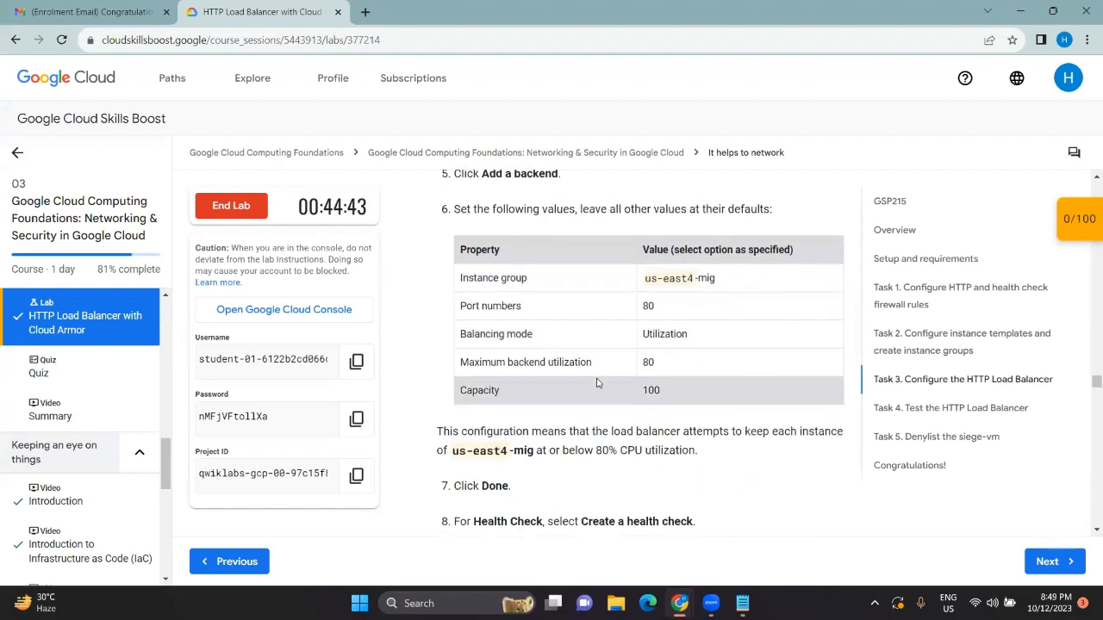
key(alt+Tab)
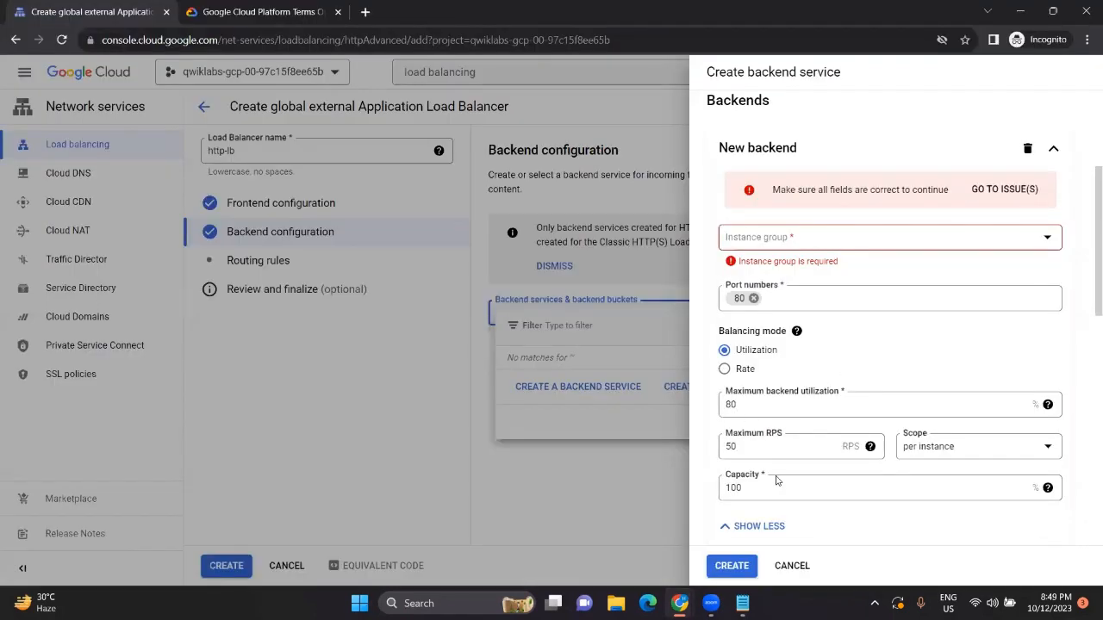
scroll(726, 421, down, 1)
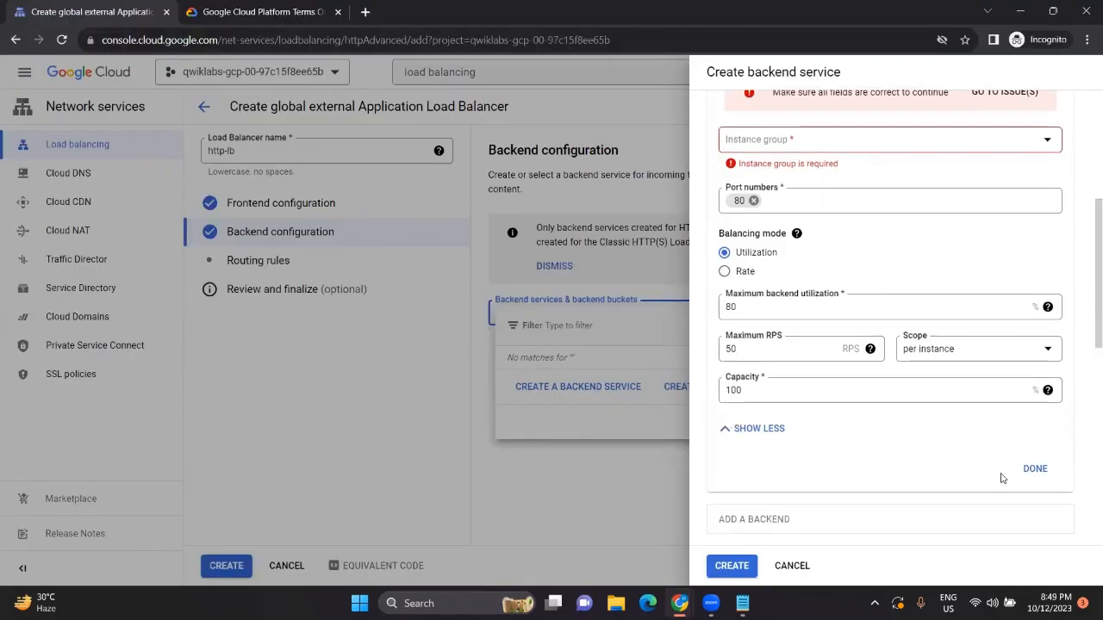
click(745, 345)
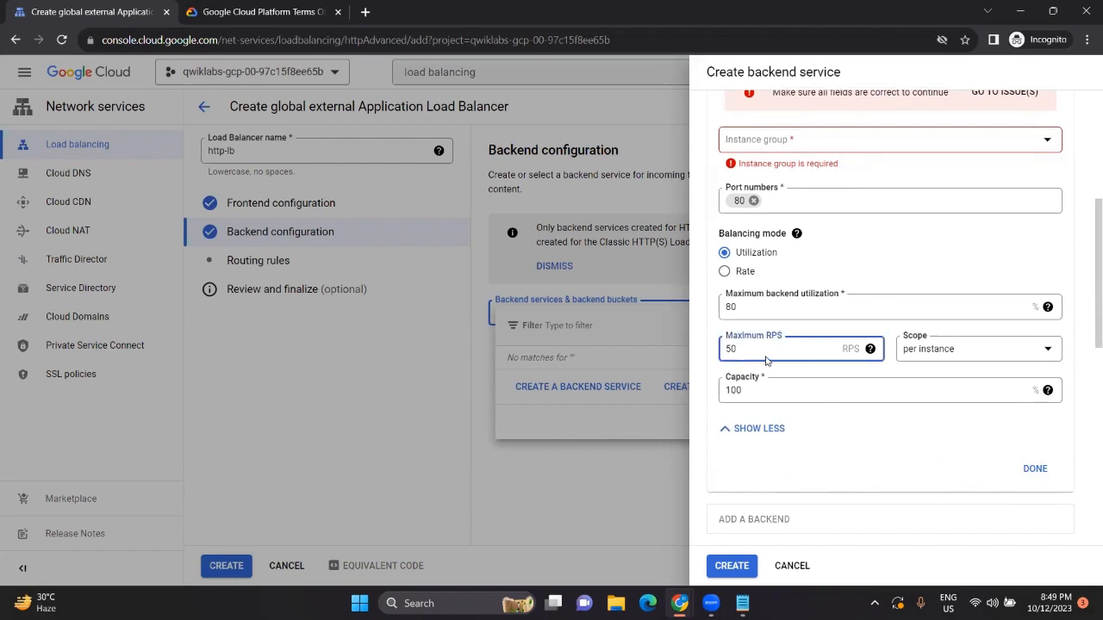
key(BackSpace)
key(BackSpace)
- Read the lab instructions from the second backend's values through to the health check settings
key(alt+Tab)
scroll(555, 400, up, 2)
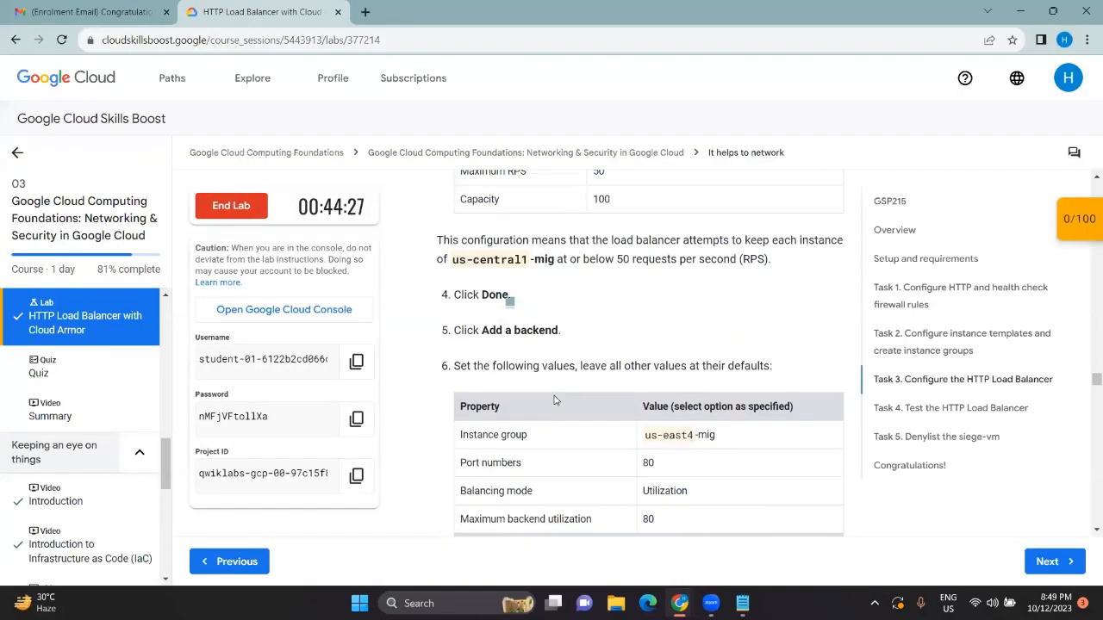
scroll(555, 400, up, 1)
scroll(568, 345, down, 3)
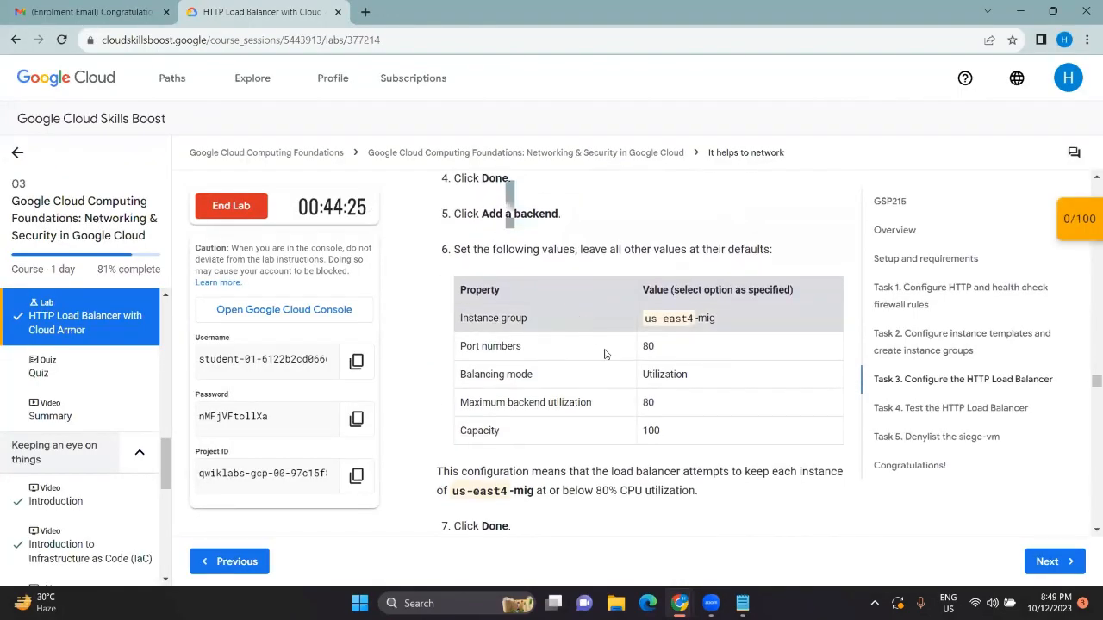
scroll(606, 354, down, 2)
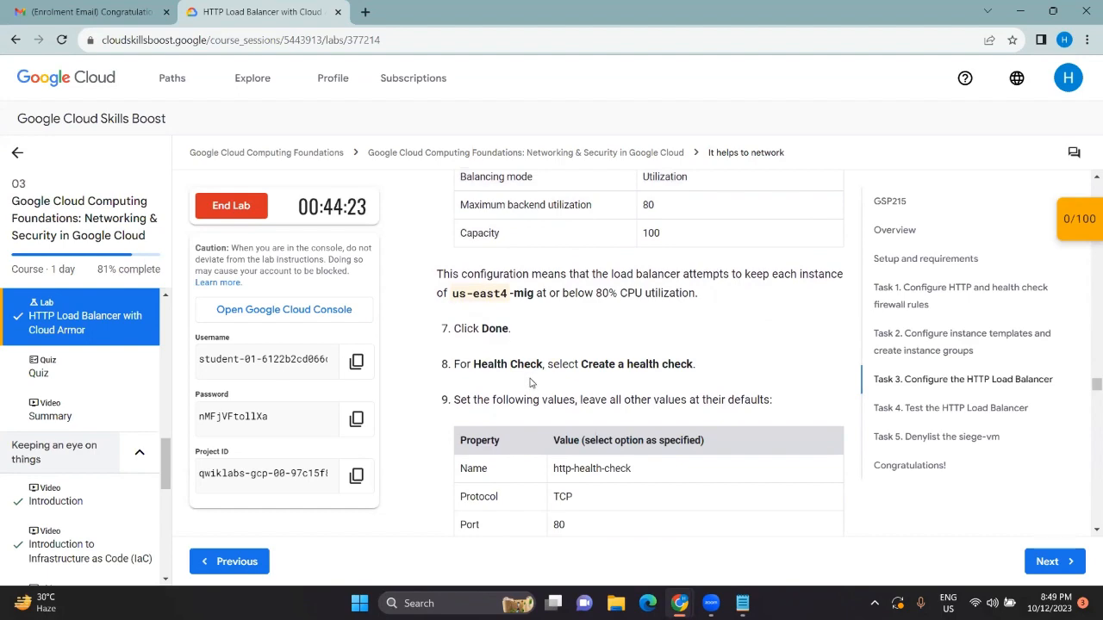
scroll(530, 382, down, 2)
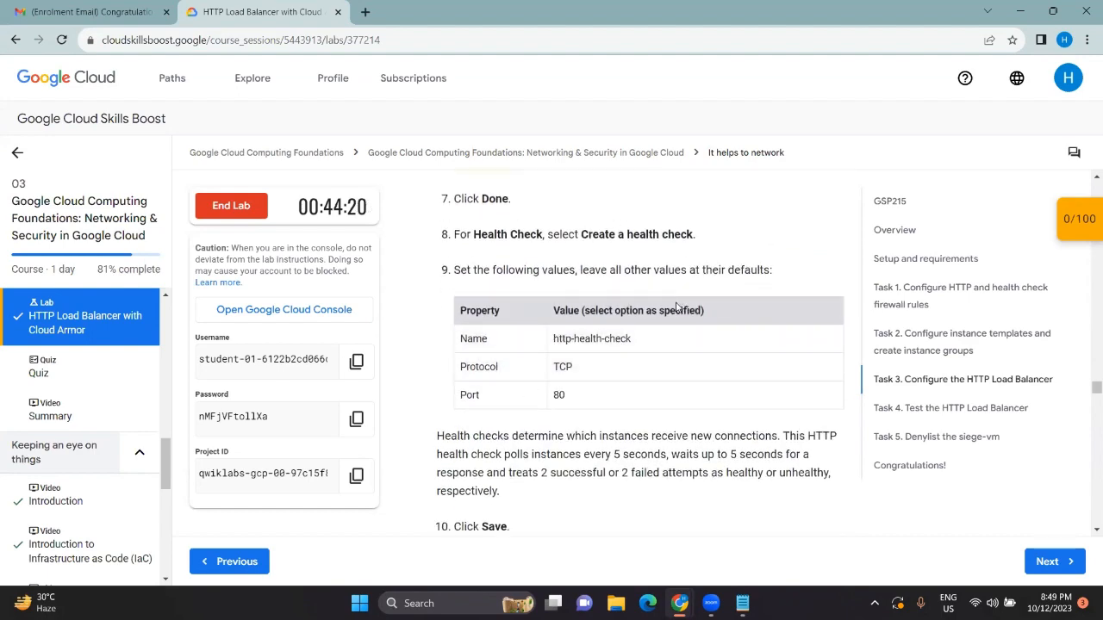
- Start creating a new health check for the backend service
key(alt+Tab)
scroll(797, 326, down, 4)
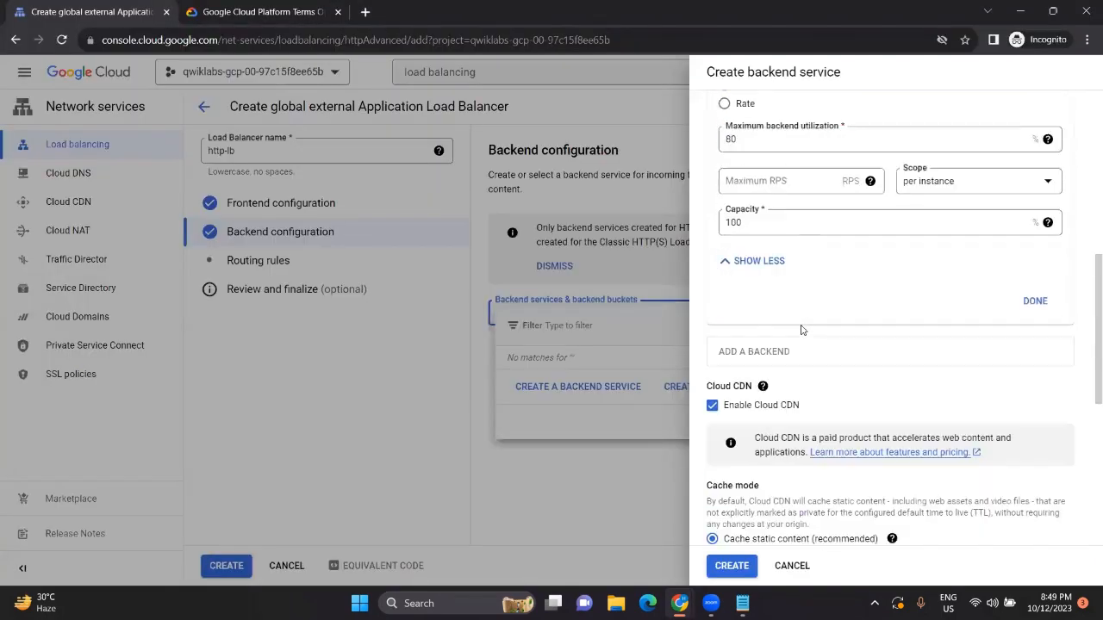
scroll(802, 328, down, 3)
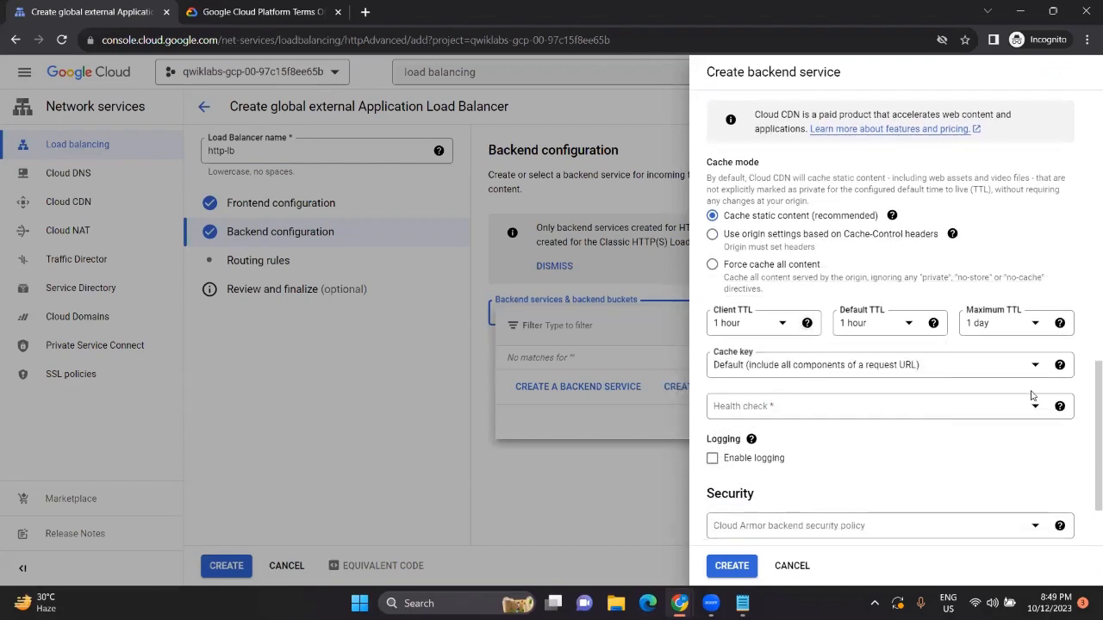
click(1034, 407)
click(758, 480)
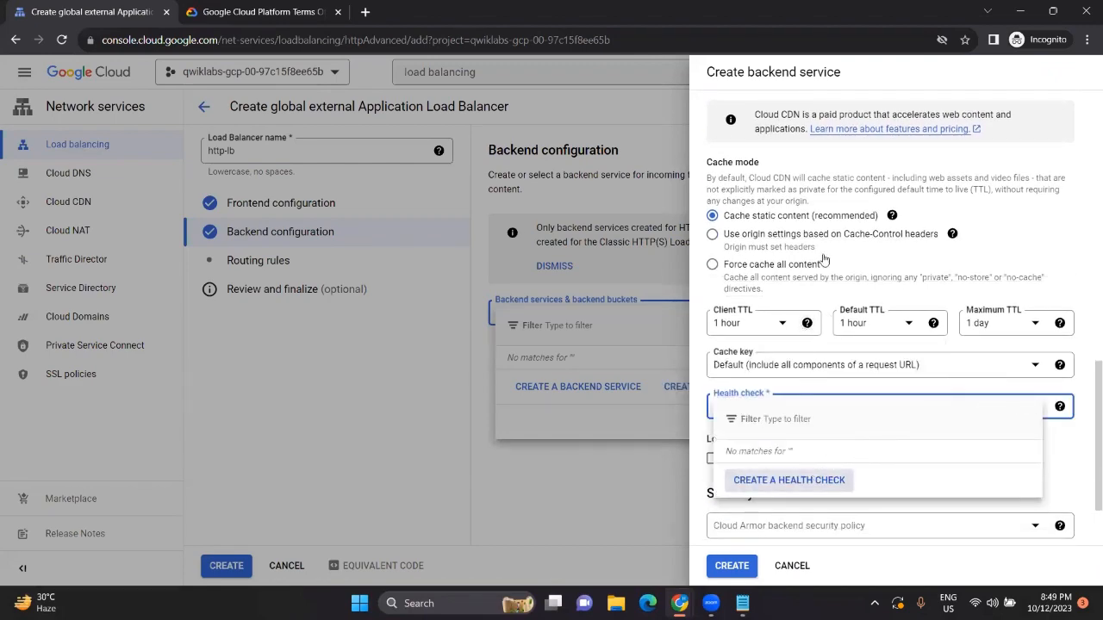
- Name the new health check http-health-check, as given in the lab instructions
key(alt+Tab)
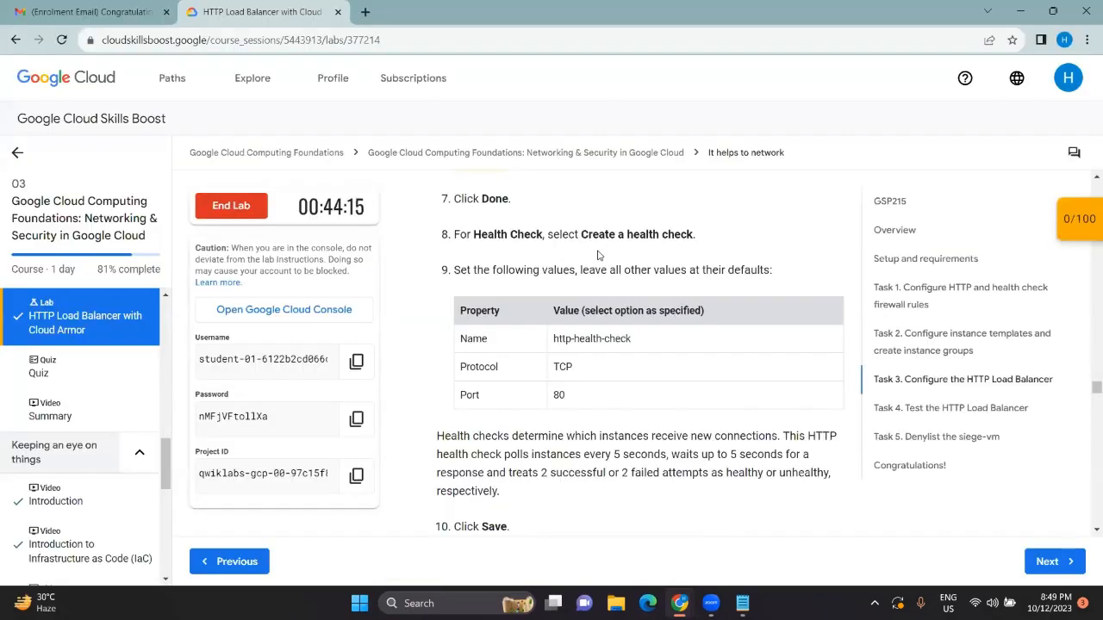
scroll(599, 255, up, 1)
drag(553, 351, 632, 351)
key(ctrl+c)
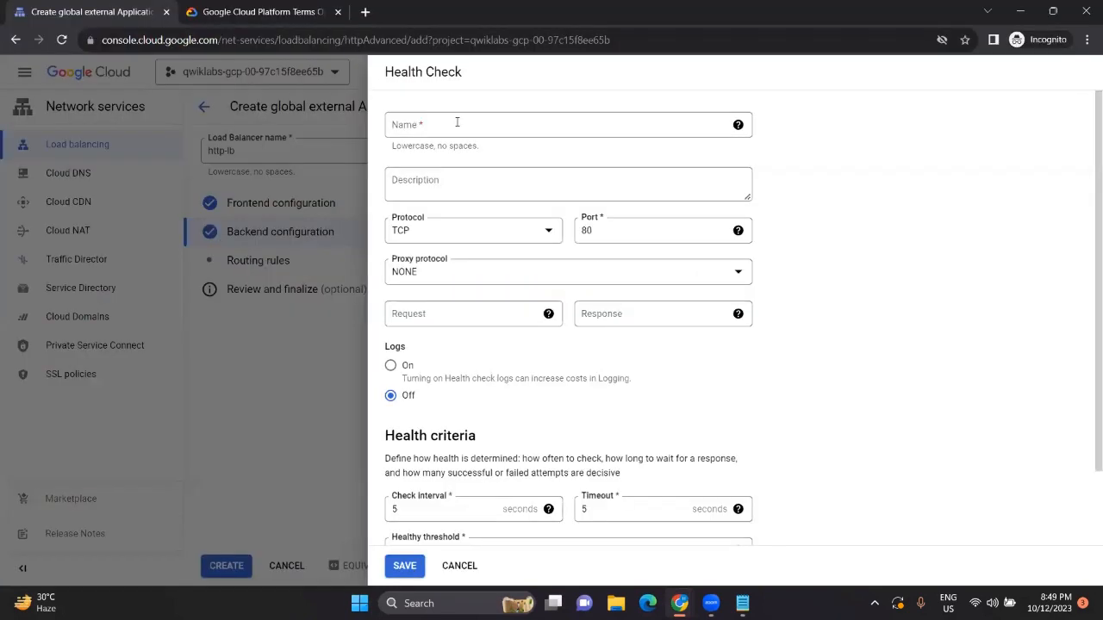
key(alt+Tab)
click(456, 124)
key(ctrl+v)
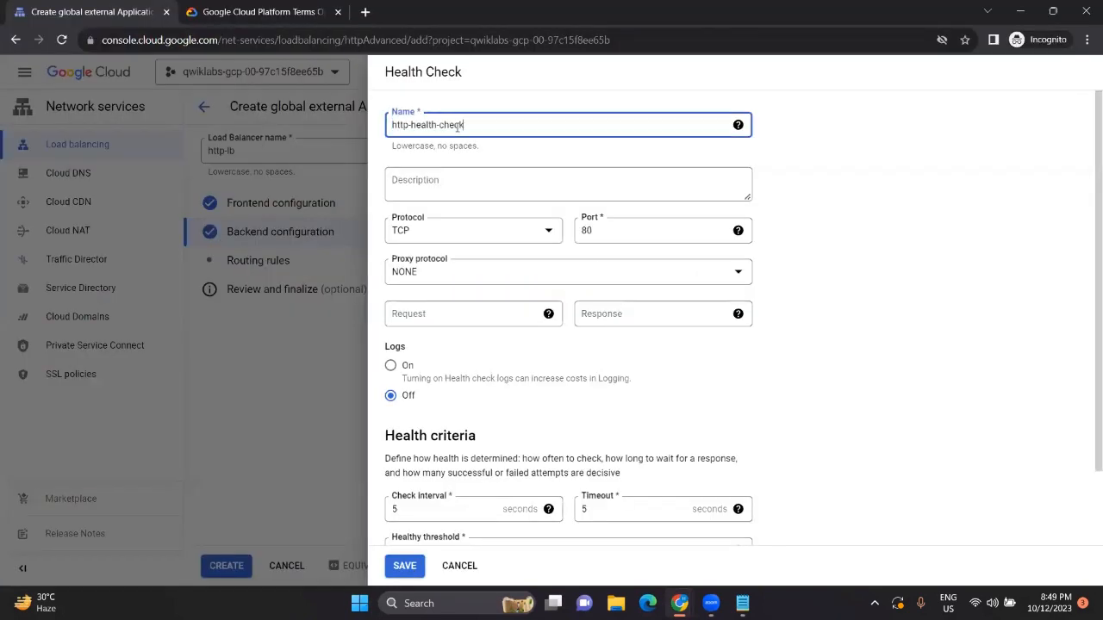
- Check the health check's protocol and port against the lab's values, and cancel creating the health check
scroll(480, 283, down, 1)
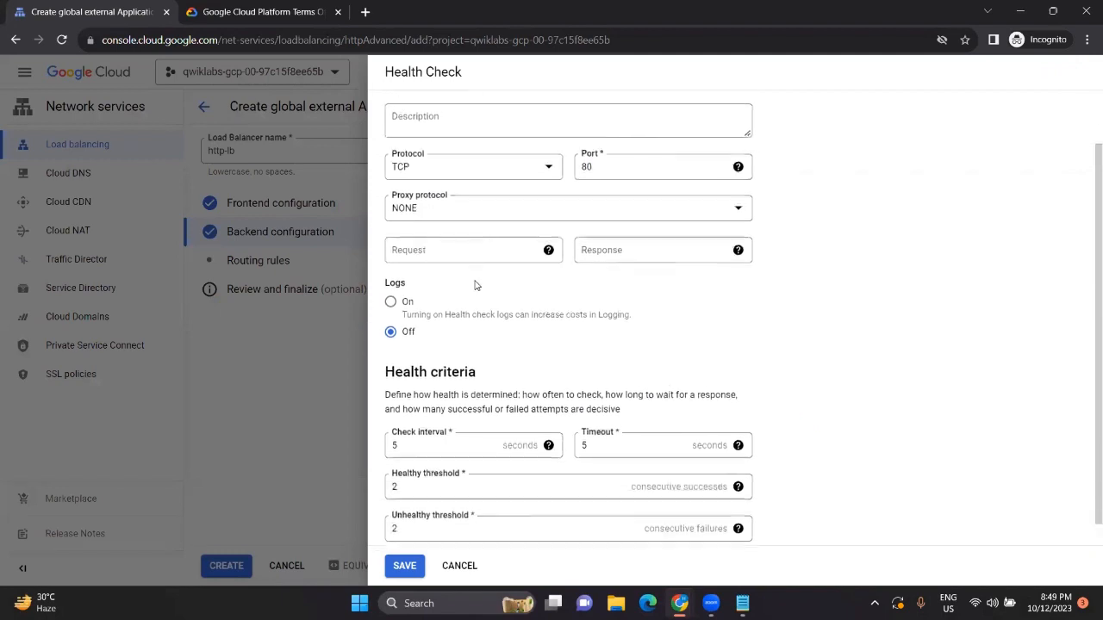
key(alt+Tab)
scroll(604, 351, down, 1)
scroll(604, 351, down, 1)
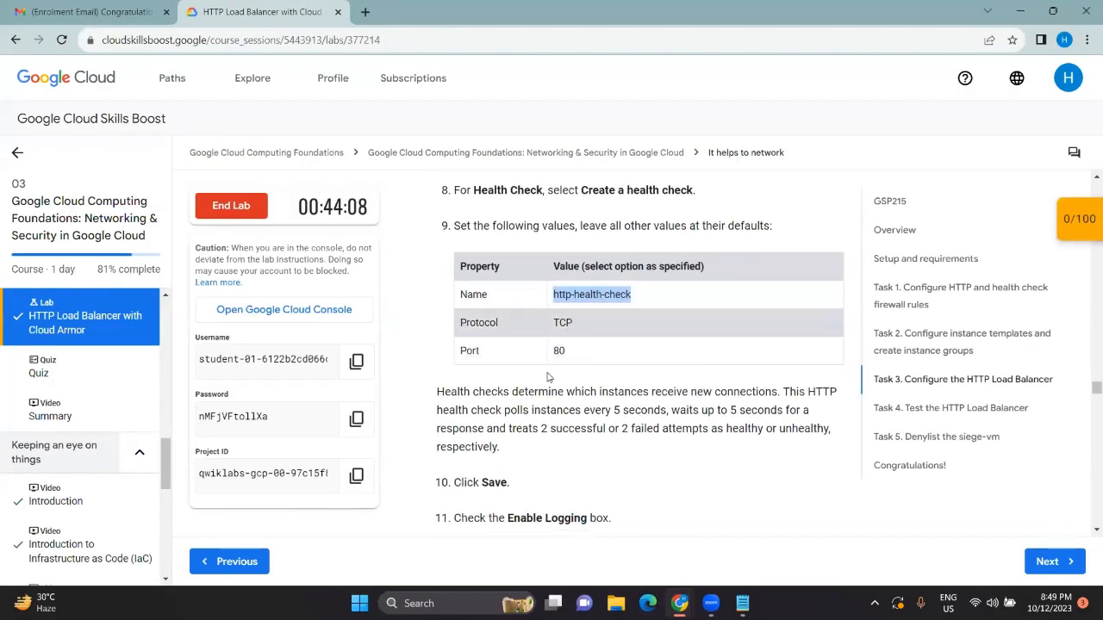
key(alt+Tab)
click(539, 155)
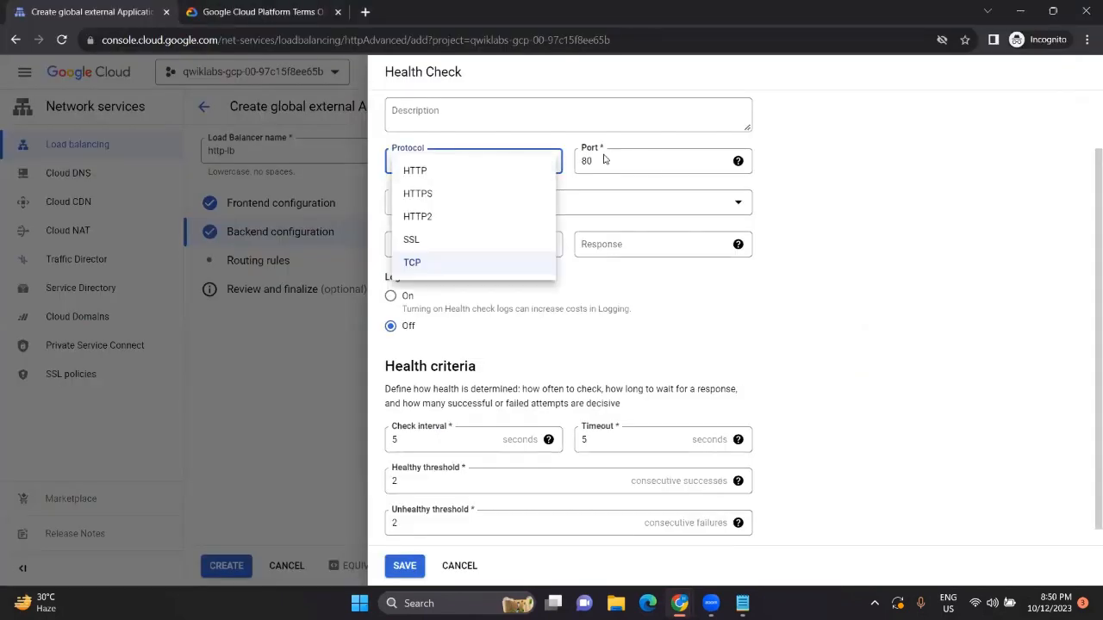
click(655, 159)
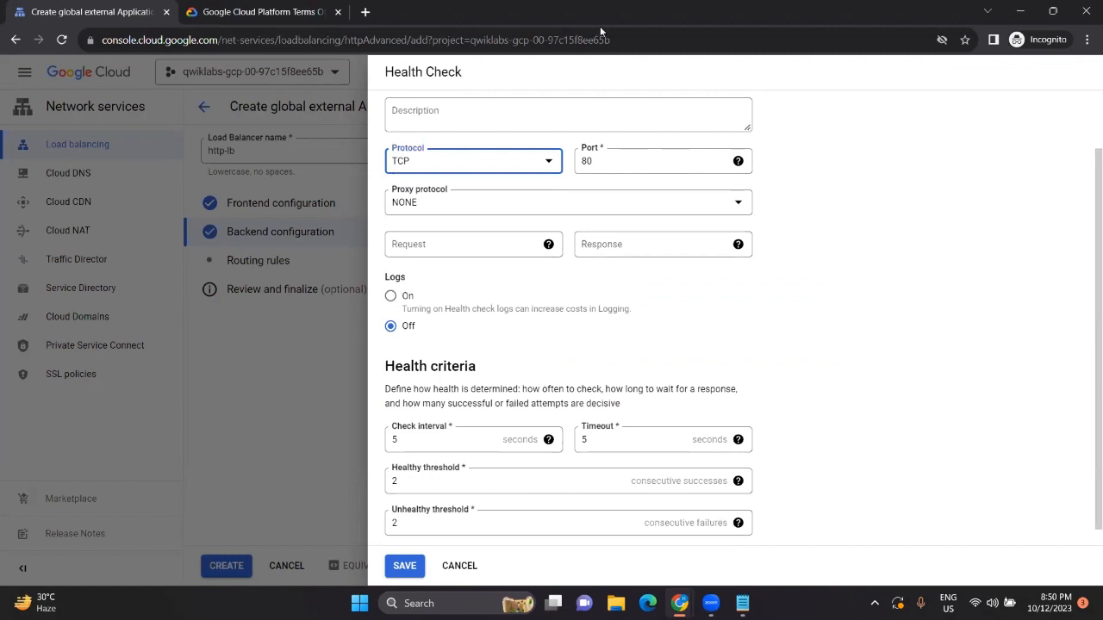
key(alt+Tab)
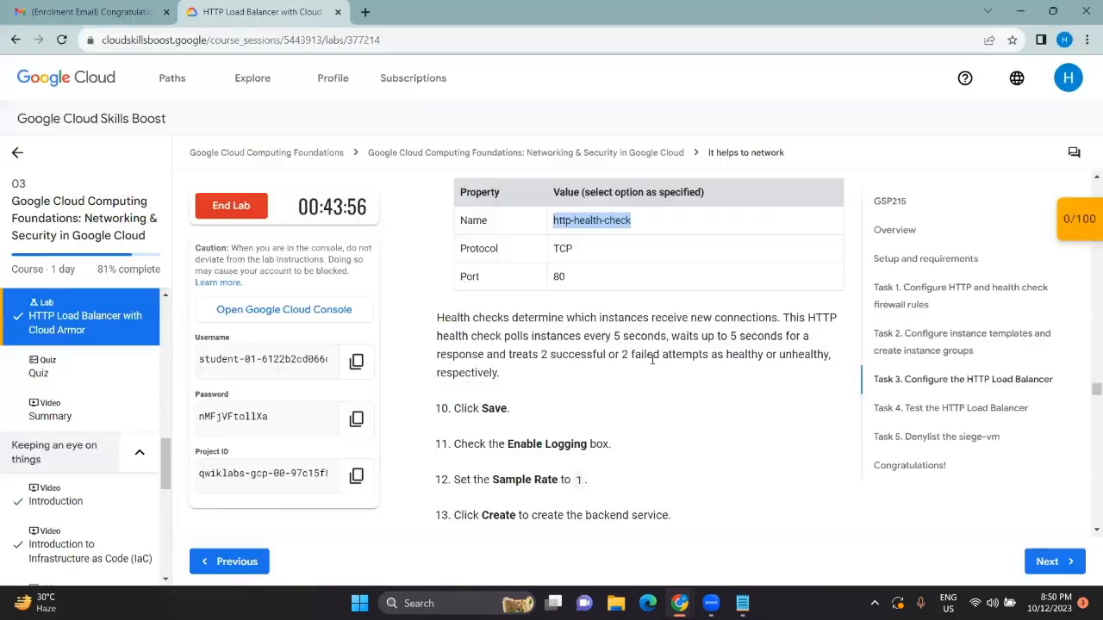
key(alt+Tab)
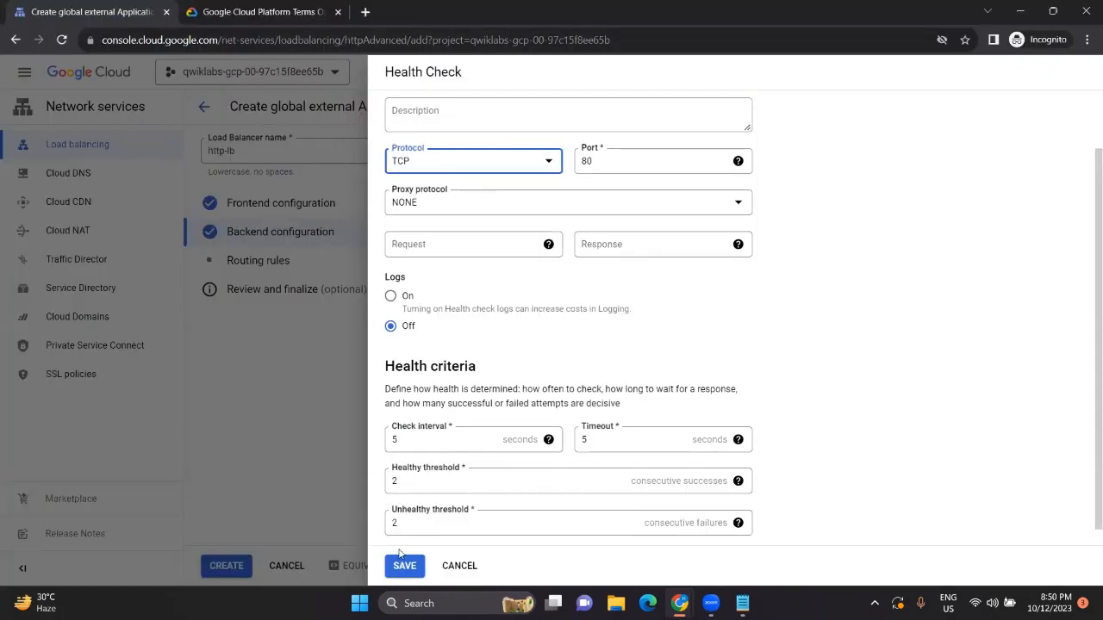
click(461, 567)
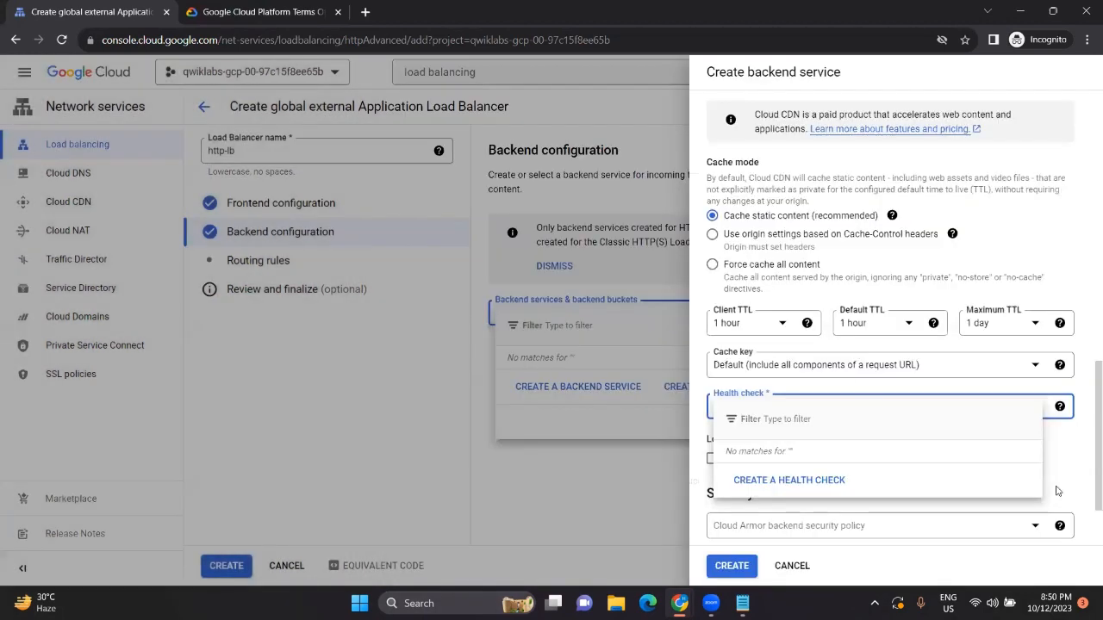
- Enable logging for the backend service with a sample rate of 1, and cancel creating the backend service
click(1081, 473)
scroll(771, 421, down, 1)
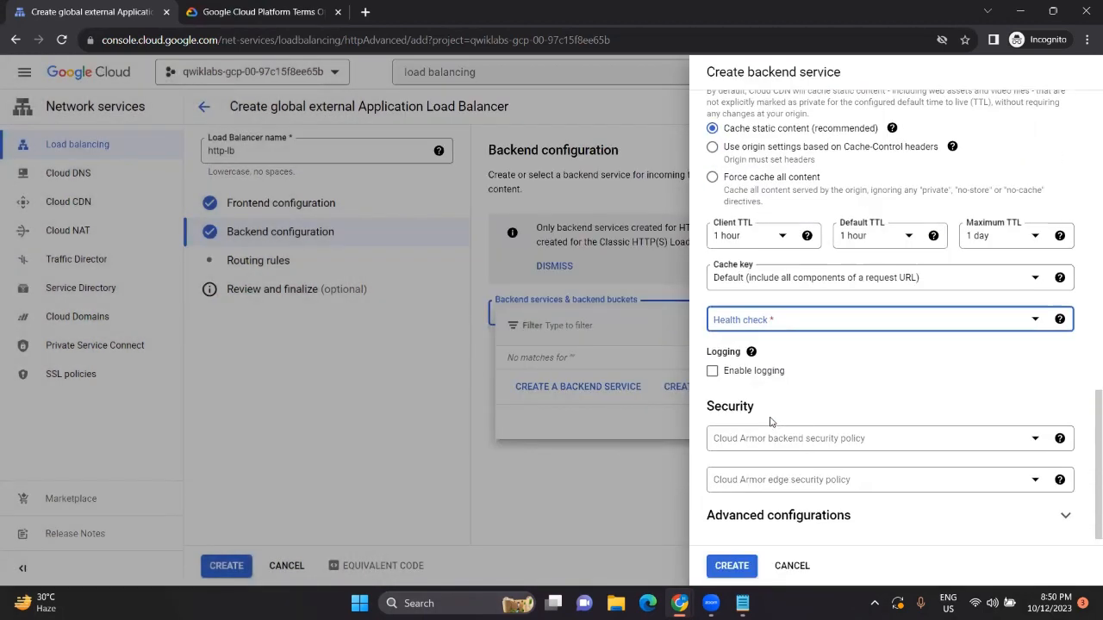
scroll(771, 421, up, 2)
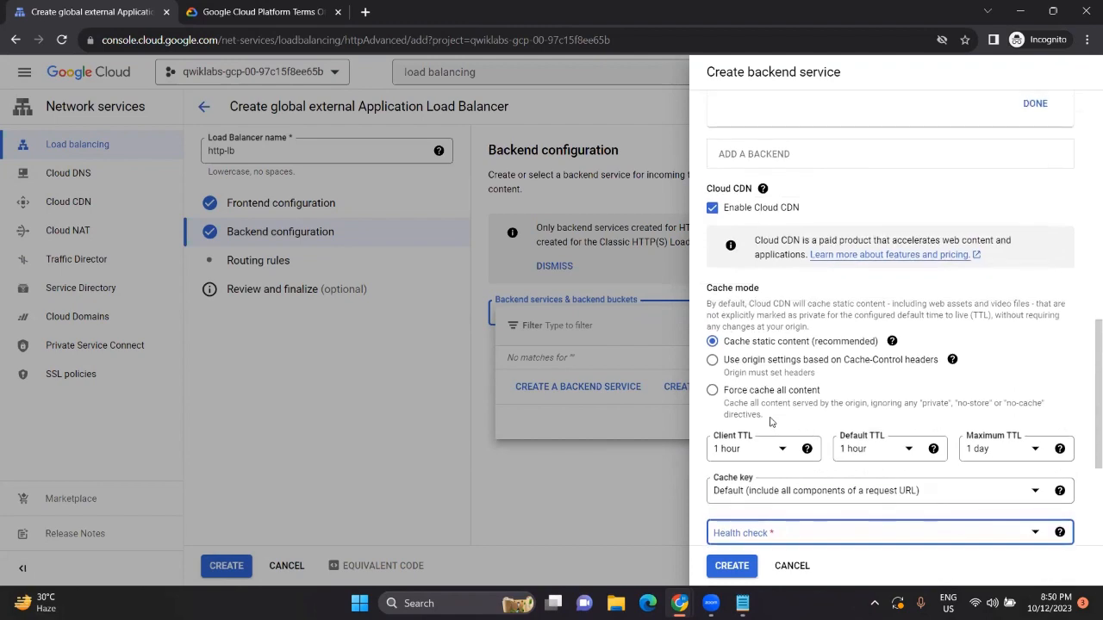
scroll(771, 421, down, 3)
key(alt+Tab)
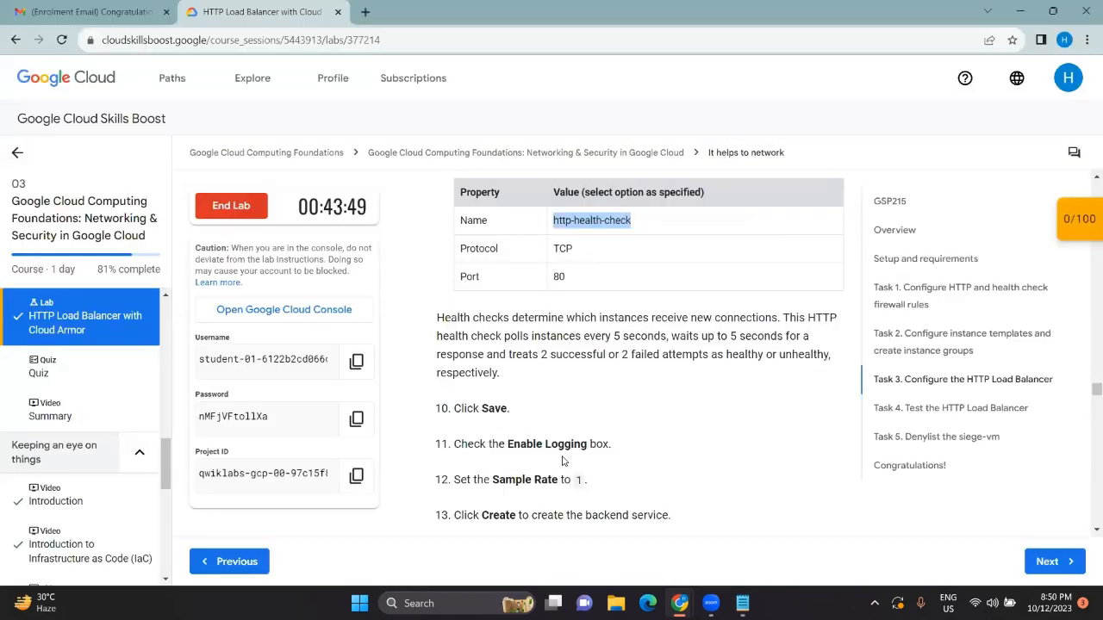
key(alt+Tab)
scroll(773, 396, down, 1)
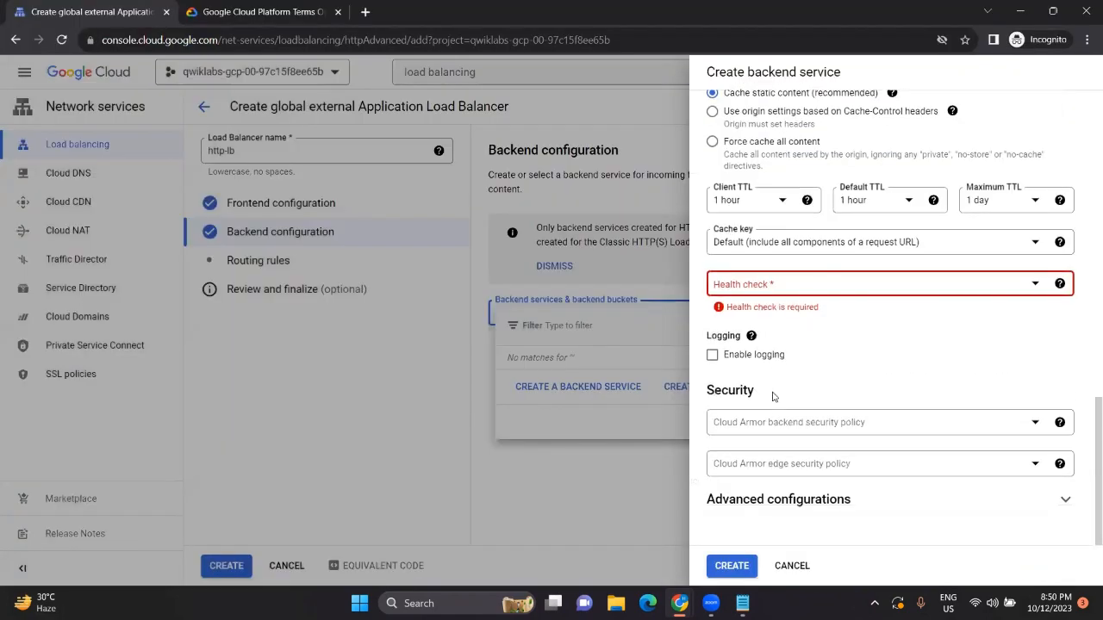
click(713, 354)
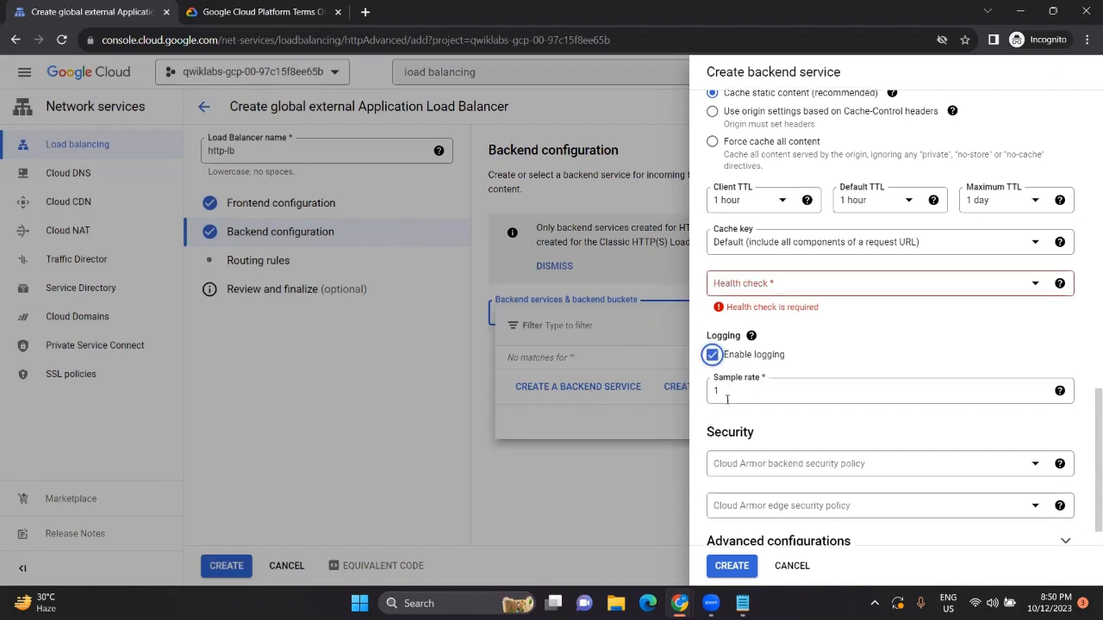
click(744, 386)
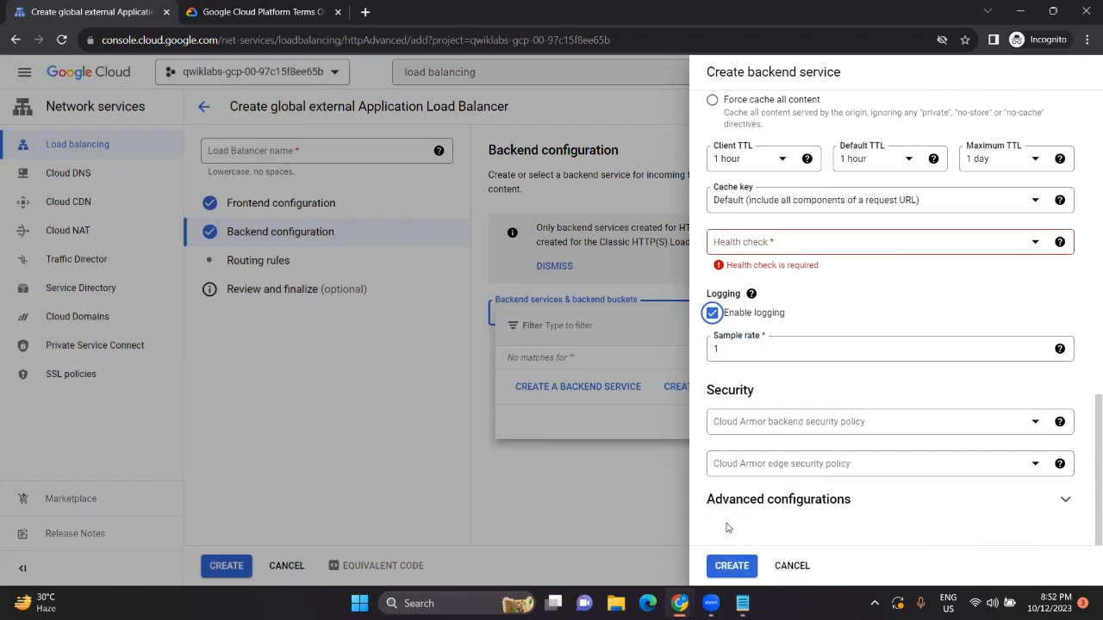
click(792, 565)
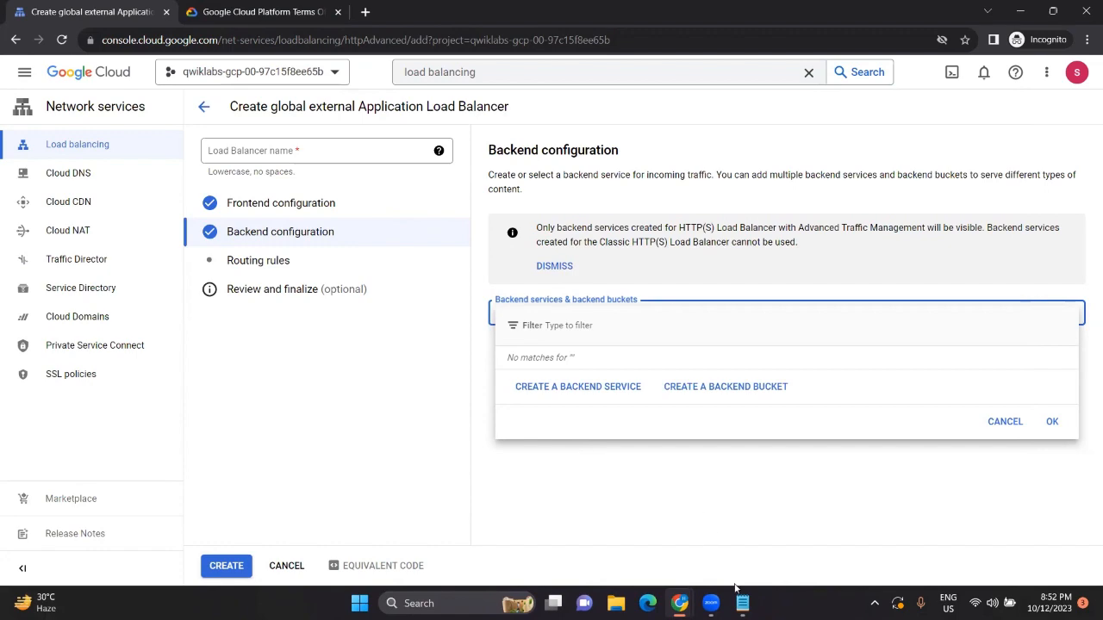
- Read the lab instructions from the backend logging settings through Task 4 to the siege VM's property values
mouse_move(681, 601)
click(603, 525)
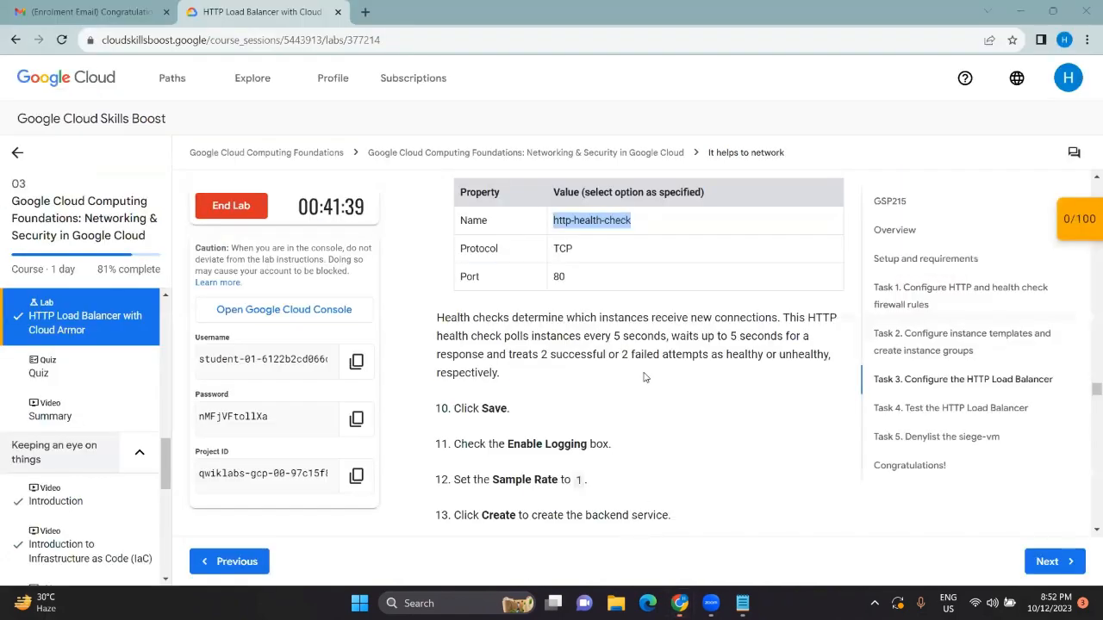
scroll(645, 377, down, 4)
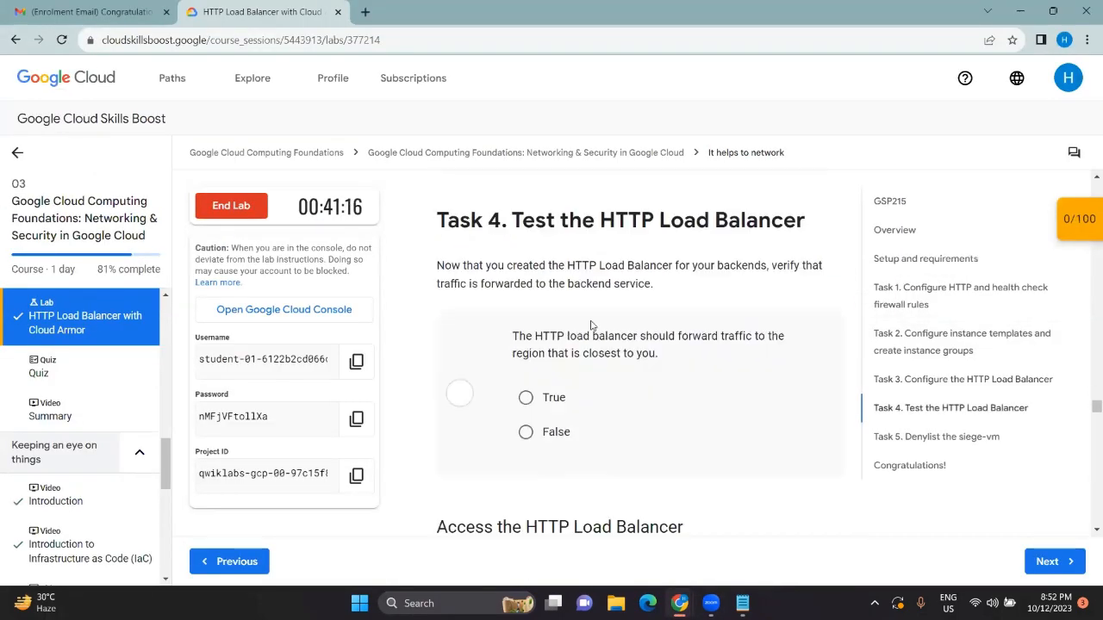
scroll(591, 326, down, 1)
scroll(591, 326, down, 4)
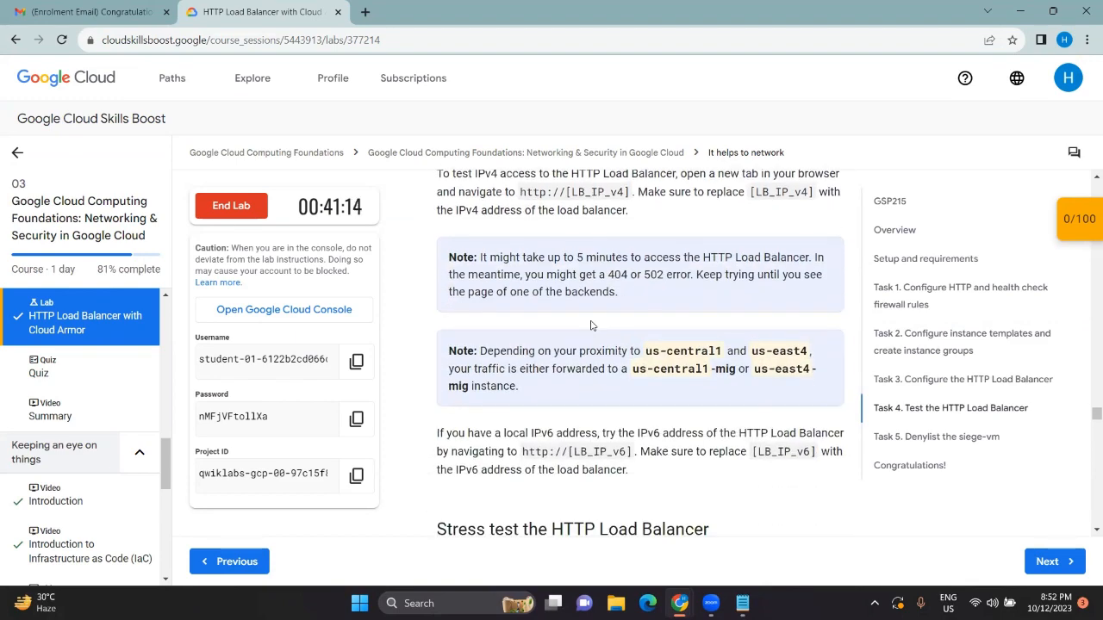
scroll(591, 326, up, 3)
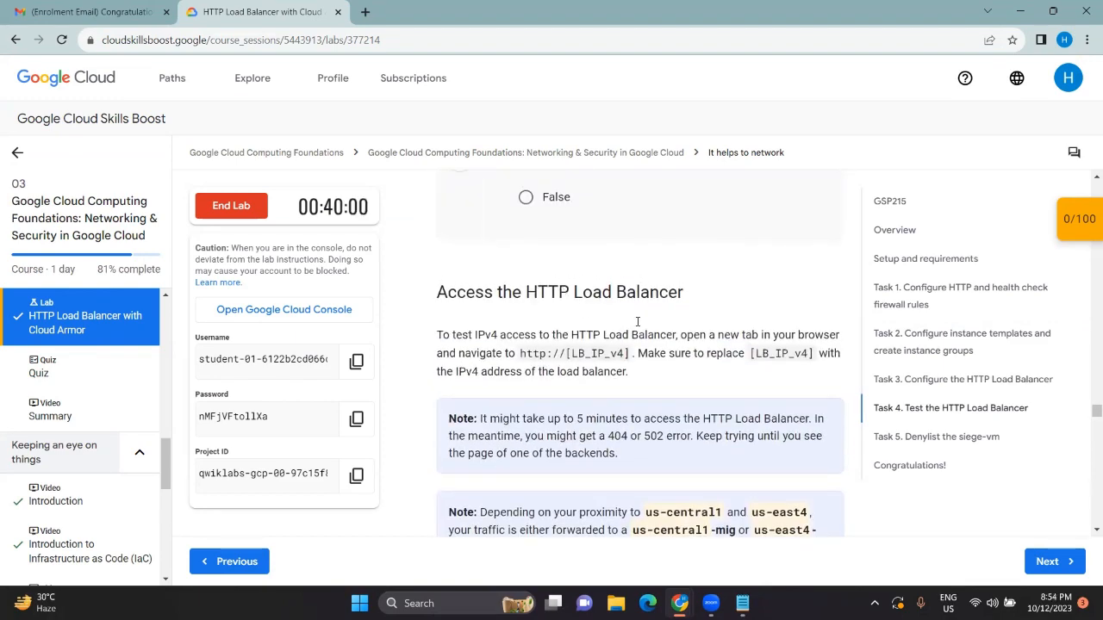
scroll(638, 322, down, 9)
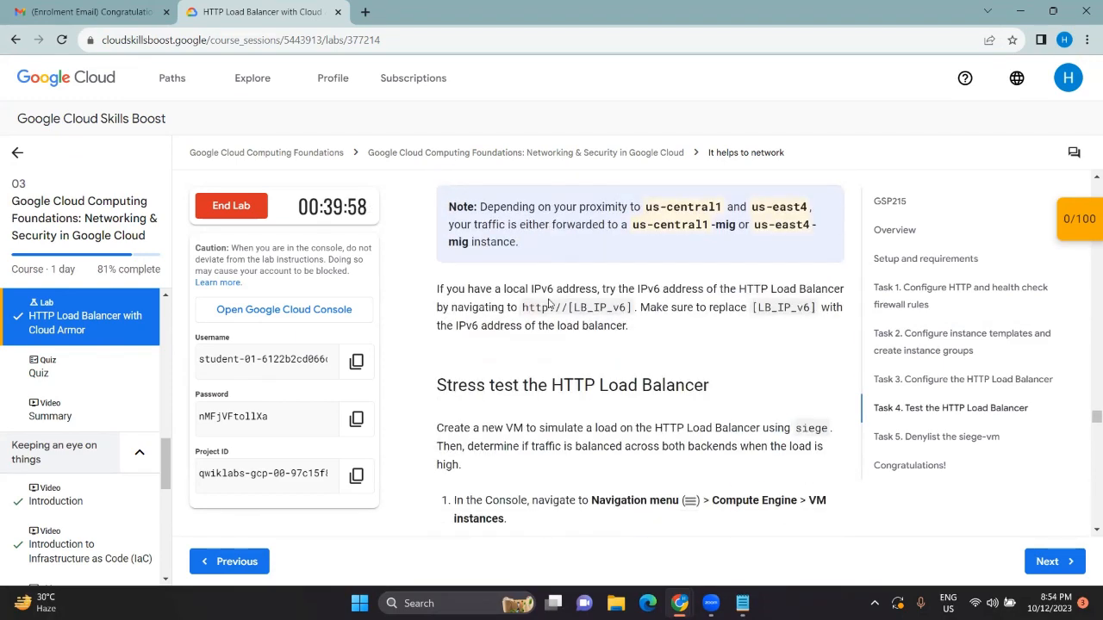
scroll(549, 303, down, 1)
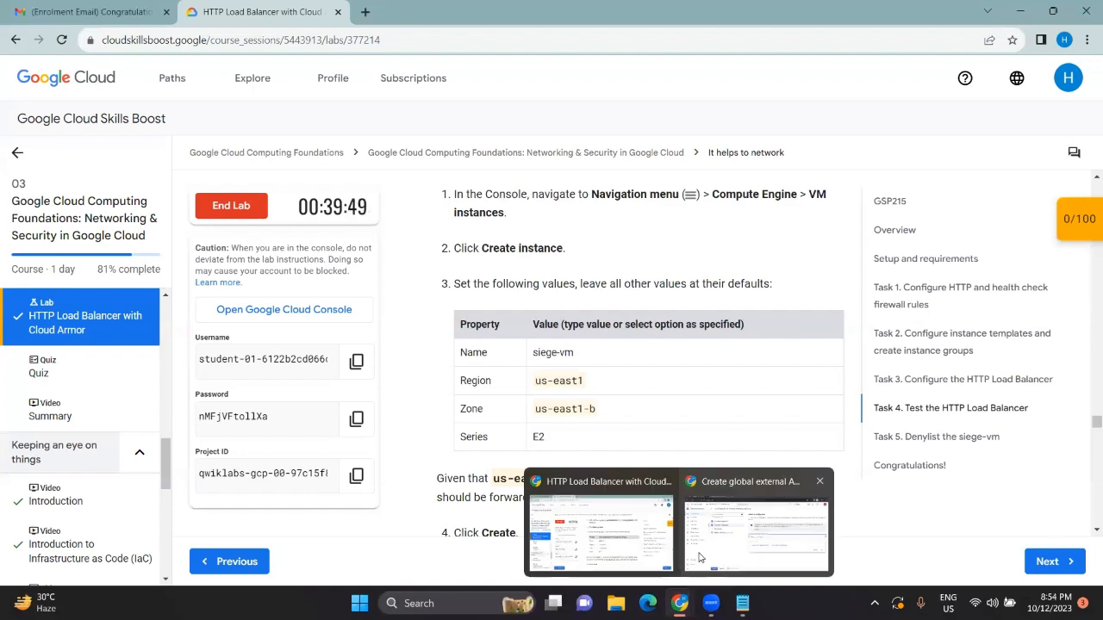
- Switch to the Google Cloud console and start creating a new Compute Engine VM instance
click(801, 508)
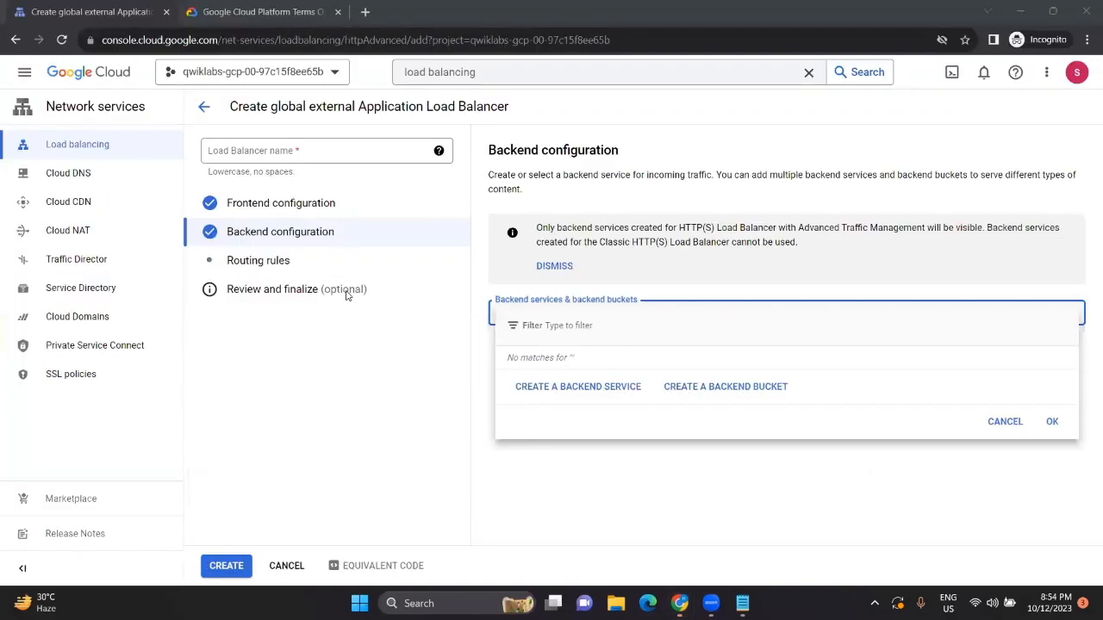
click(24, 81)
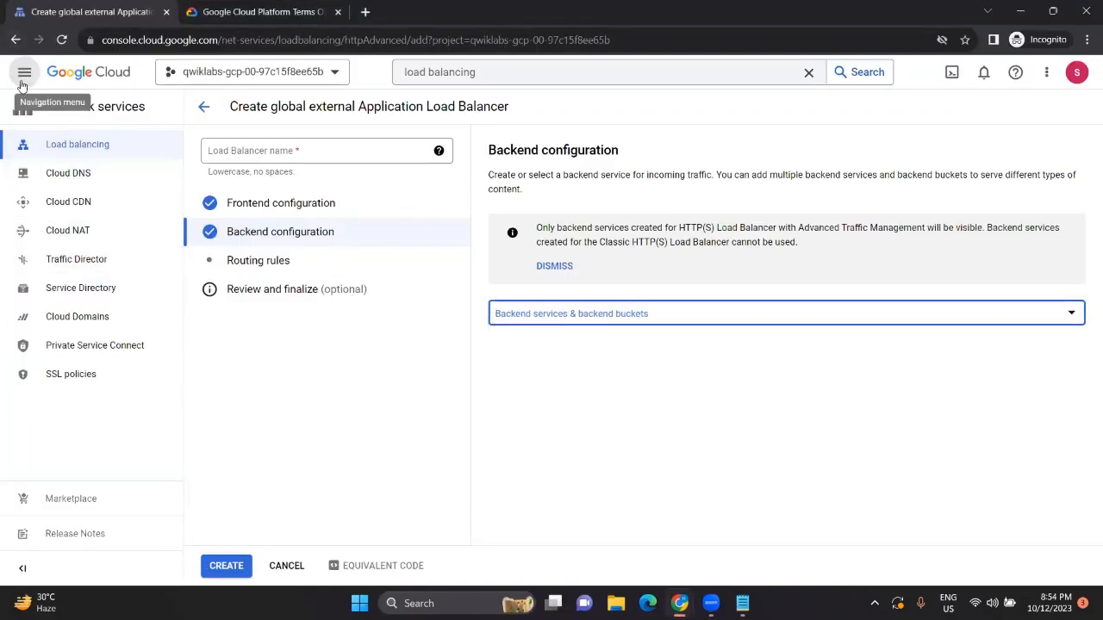
click(25, 73)
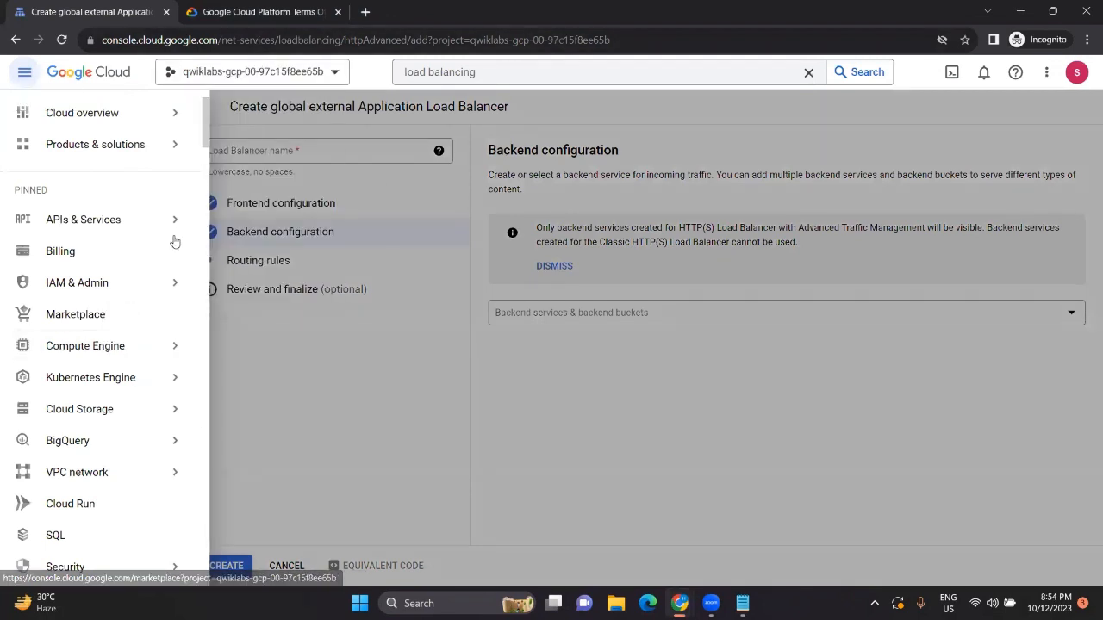
click(130, 347)
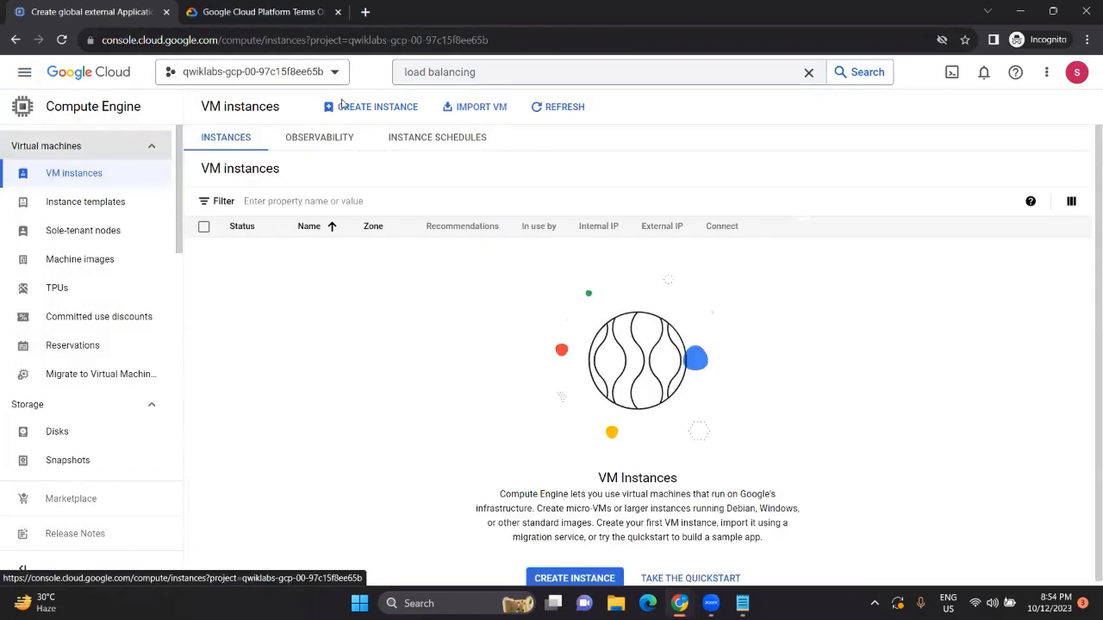
click(372, 107)
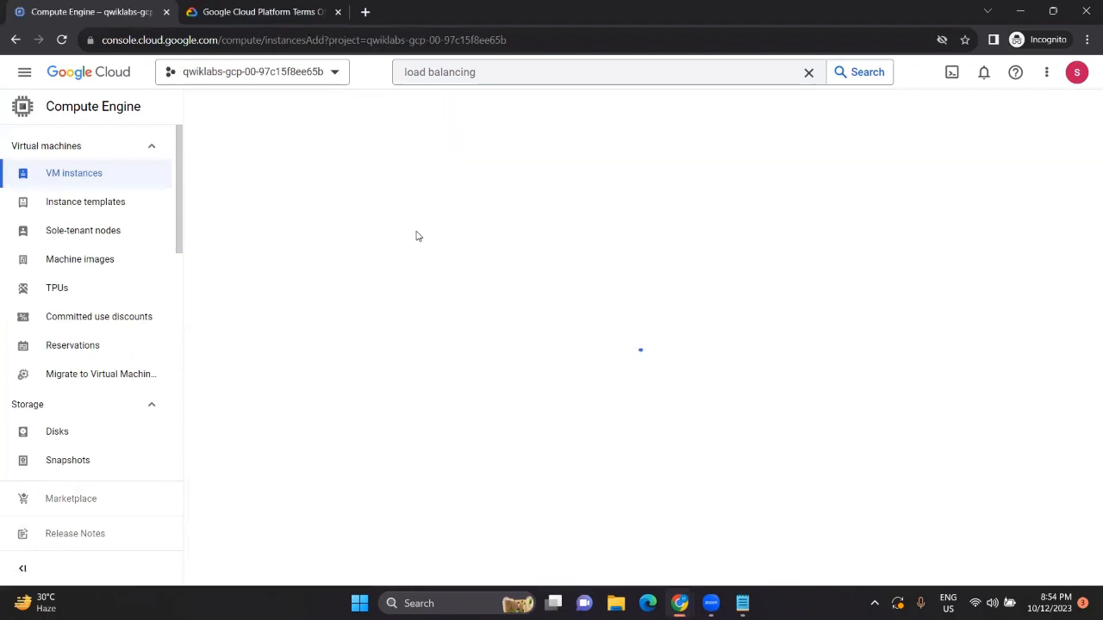
- Name the new VM instance siege-vm, as given in the lab's property table
key(alt+Tab)
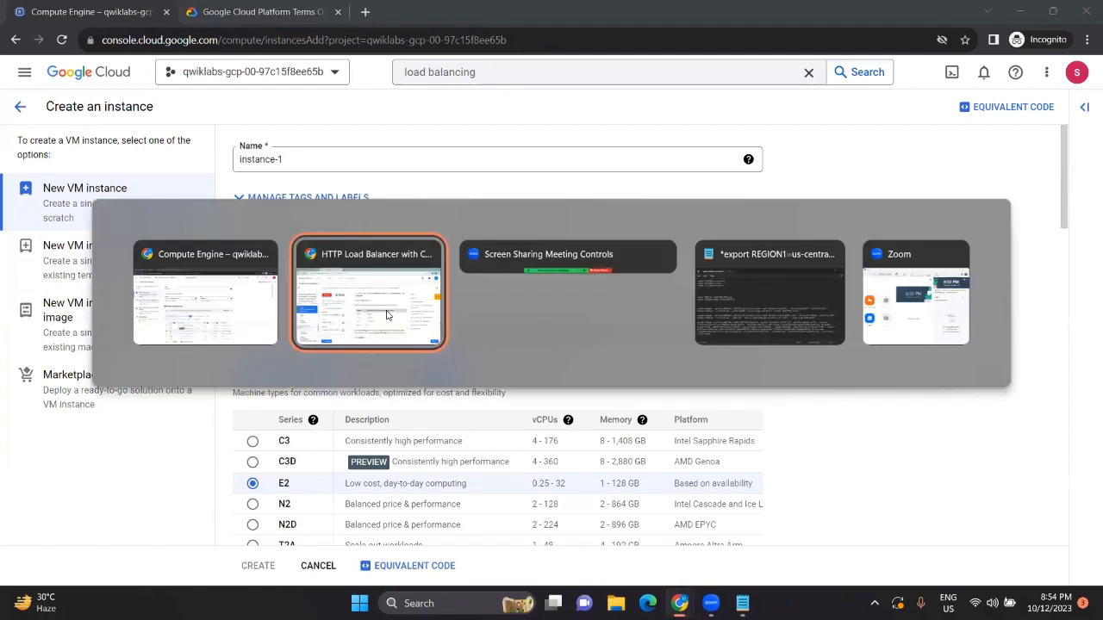
scroll(566, 347, down, 1)
triple_click(565, 347)
key(ctrl+c)
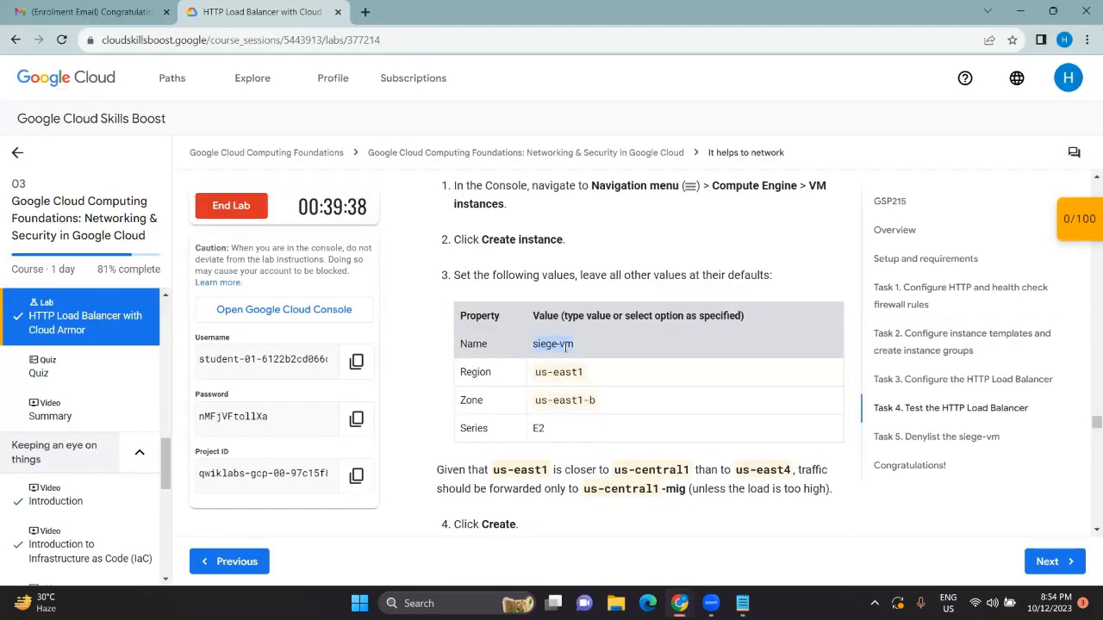
key(alt+Tab)
click(376, 153)
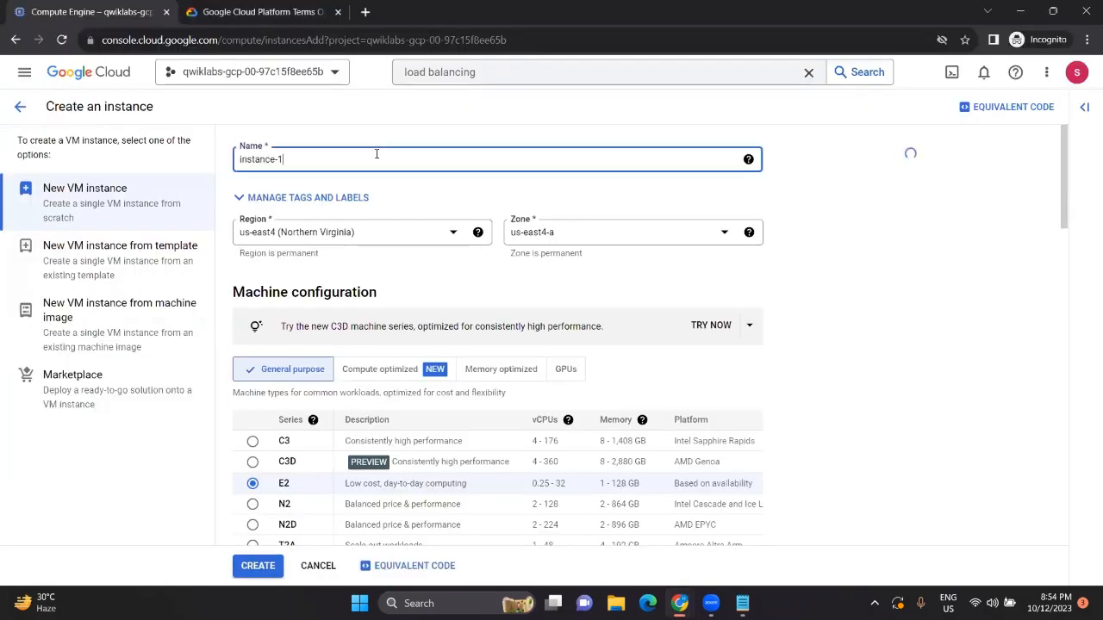
key(ctrl+a)
key(ctrl+v)
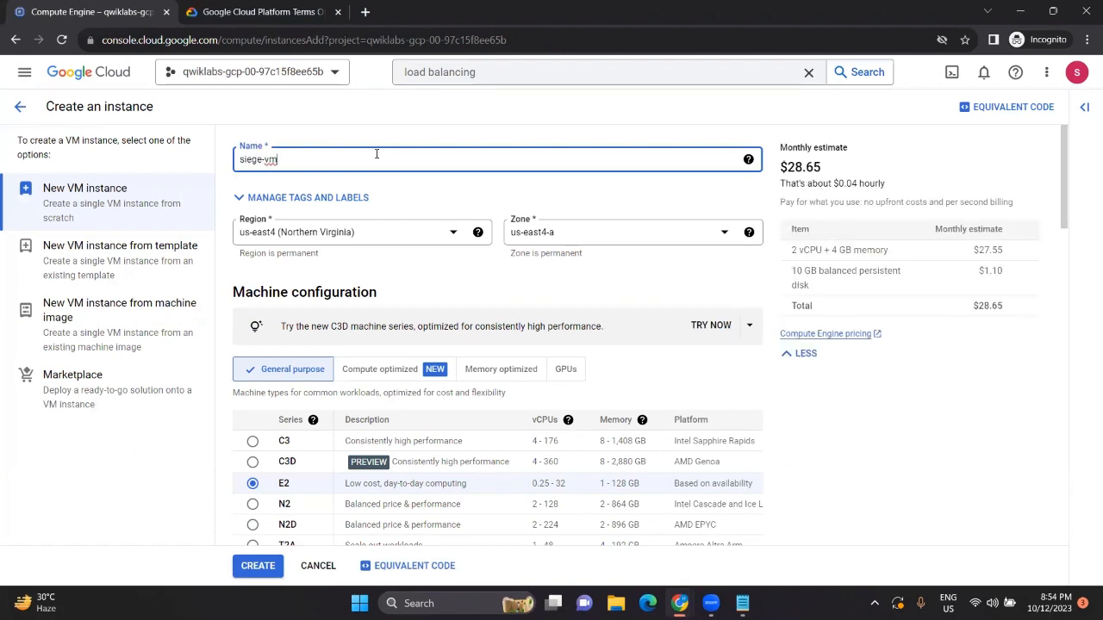
- Set the siege-vm instance's region to us-east1 (South Carolina), following the lab's property table
key(alt+Tab)
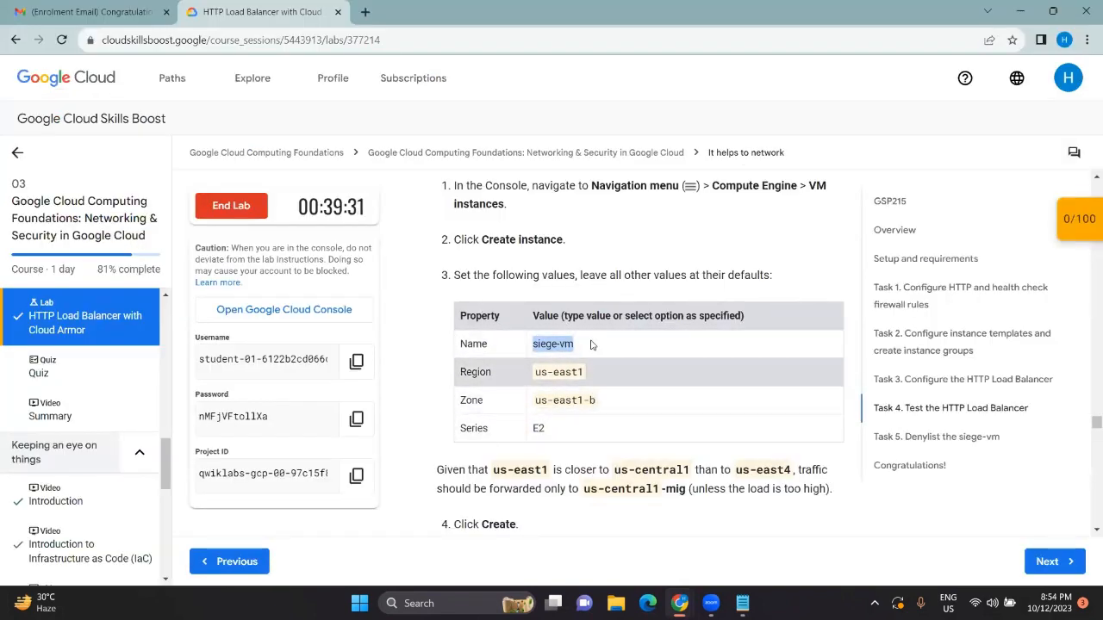
triple_click(595, 404)
key(alt+Tab)
click(443, 233)
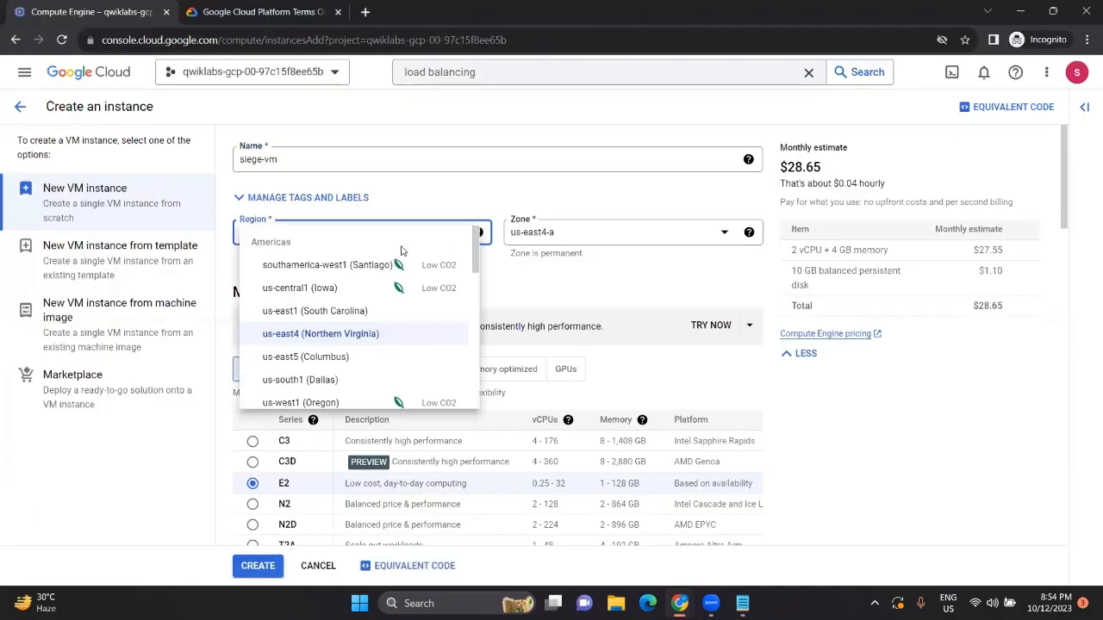
click(334, 311)
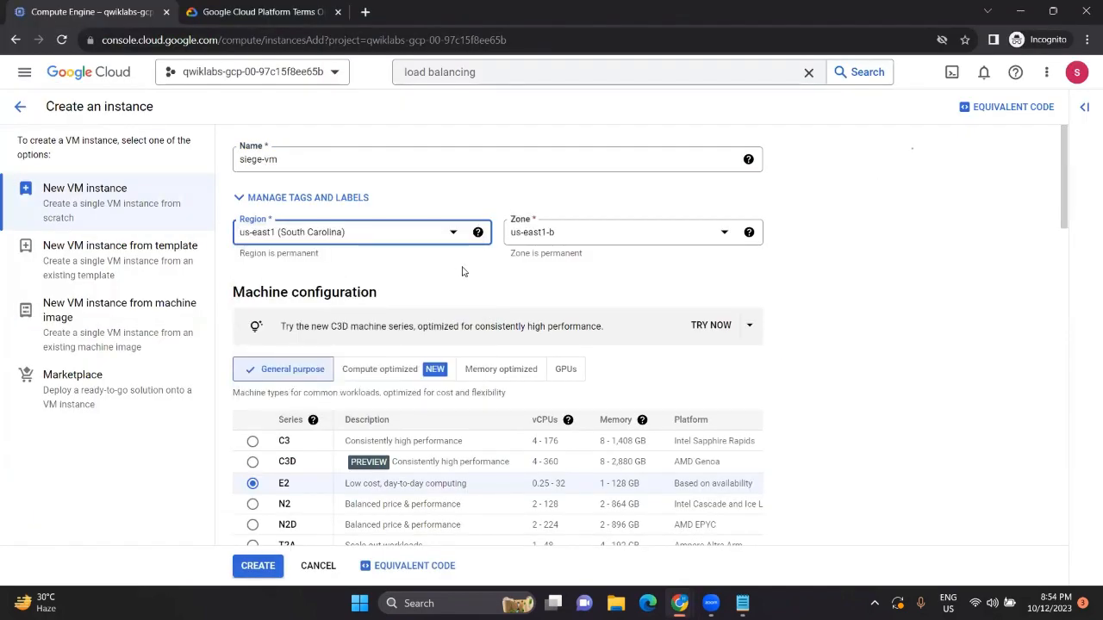
- Compare the zone and E2 series in the siege-vm form with the lab's property table
key(alt+Tab)
key(alt+Tab)
key(alt+Tab)
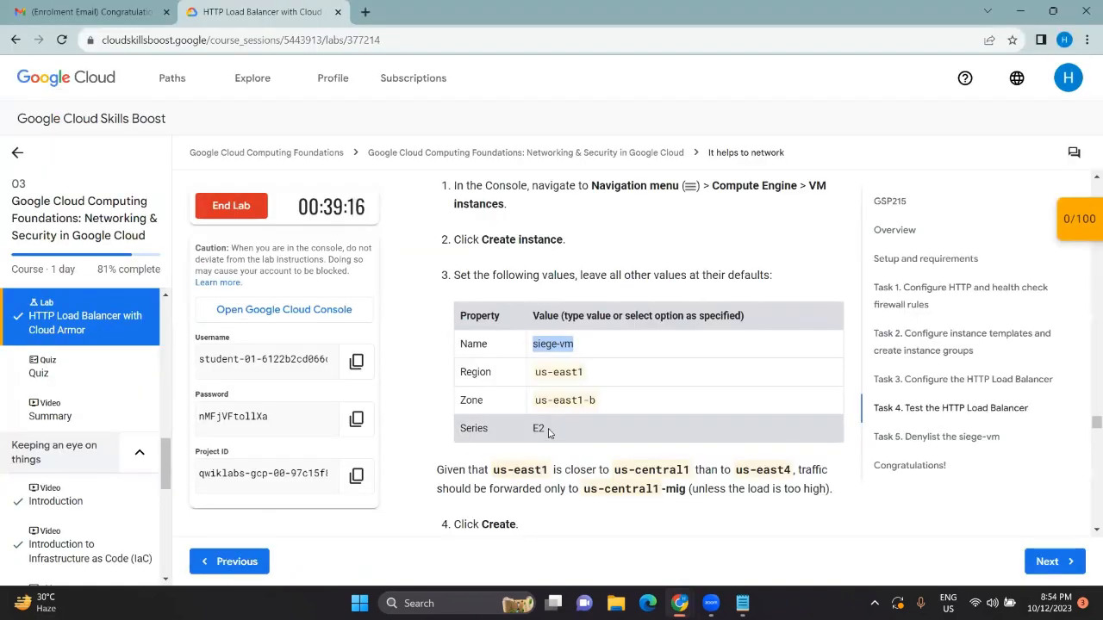
key(alt+Tab)
scroll(517, 371, down, 2)
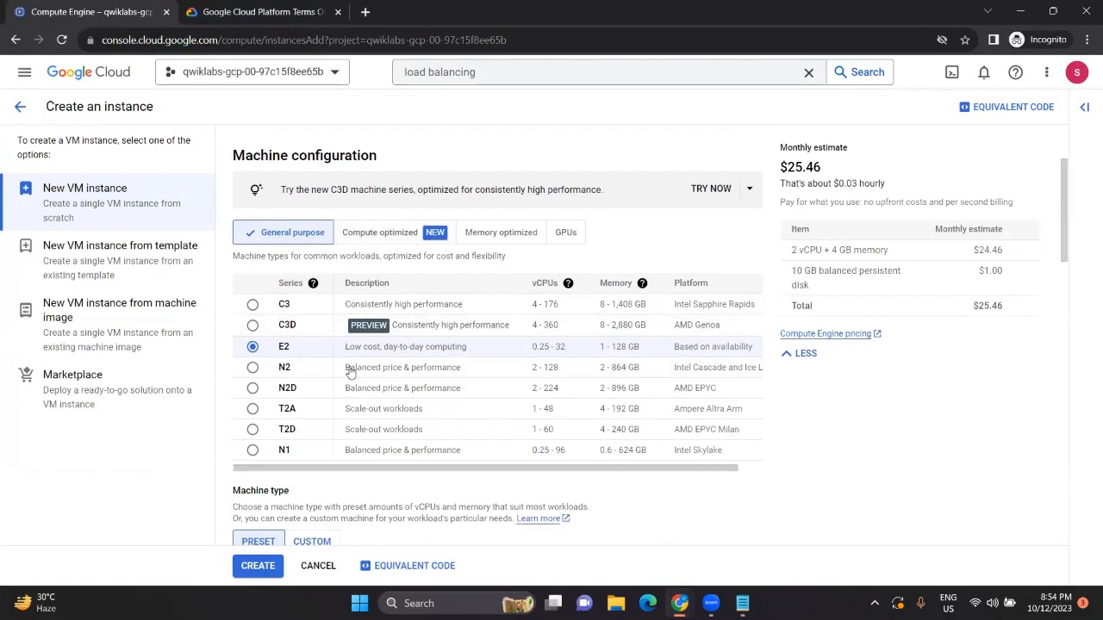
key(alt+Tab)
scroll(514, 389, down, 2)
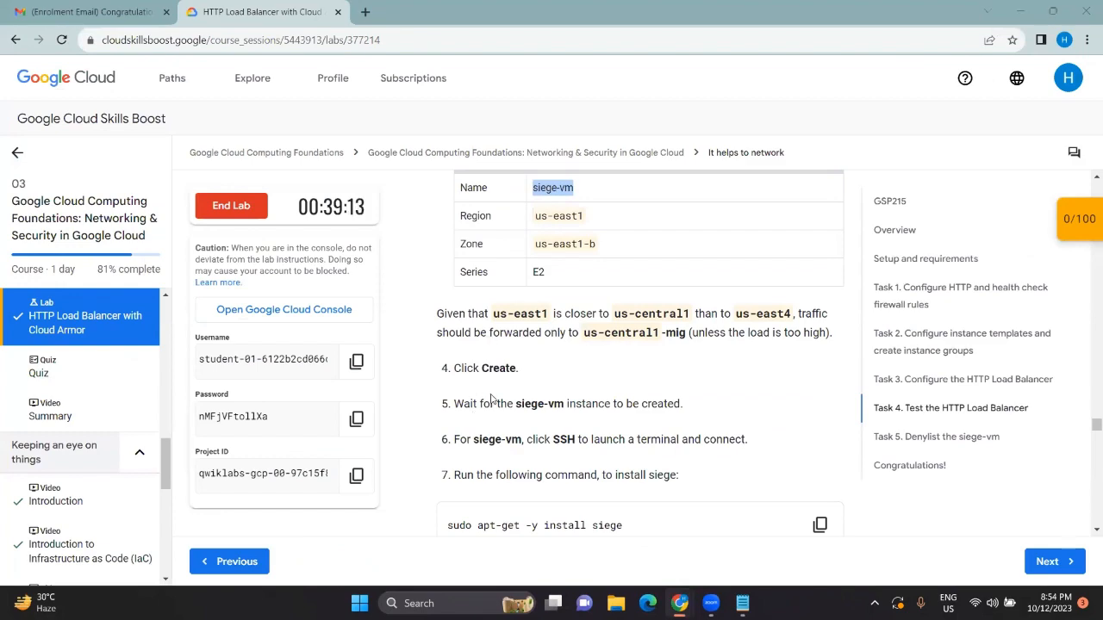
key(alt+Tab)
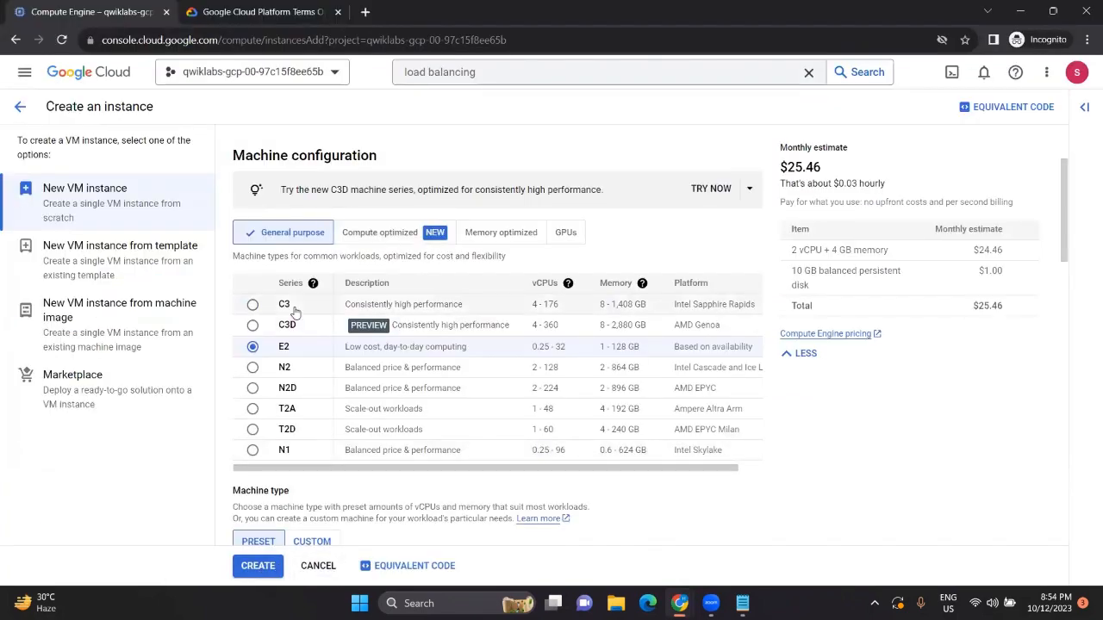
- Return to the VM instances list without creating the instance, and read the lab's steps for connecting over SSH and installing siege
click(20, 107)
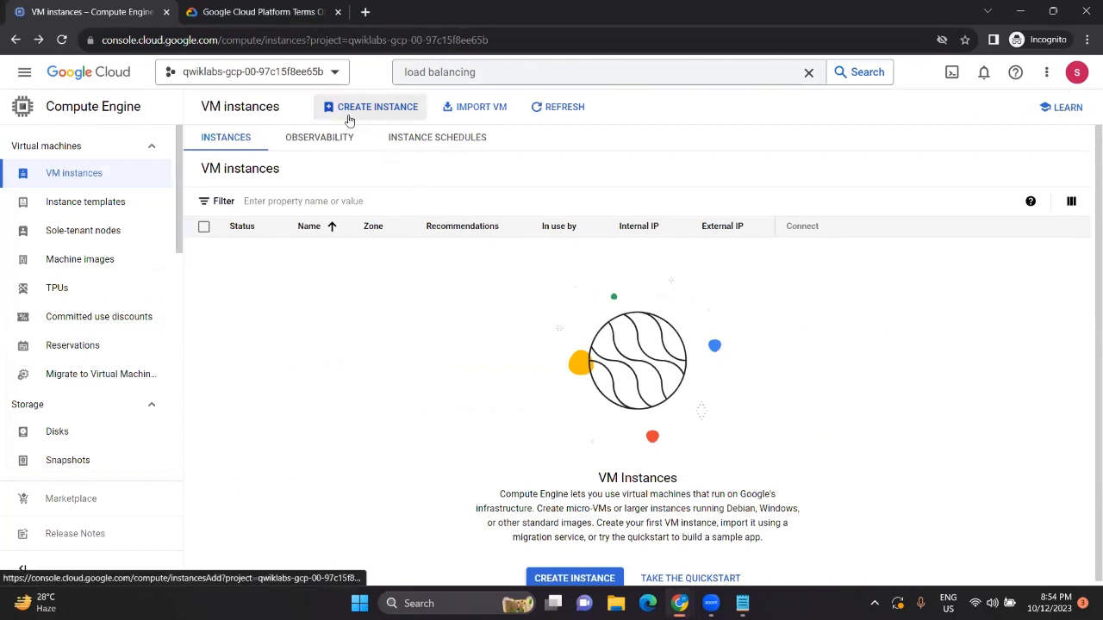
key(alt+Tab)
scroll(556, 310, down, 3)
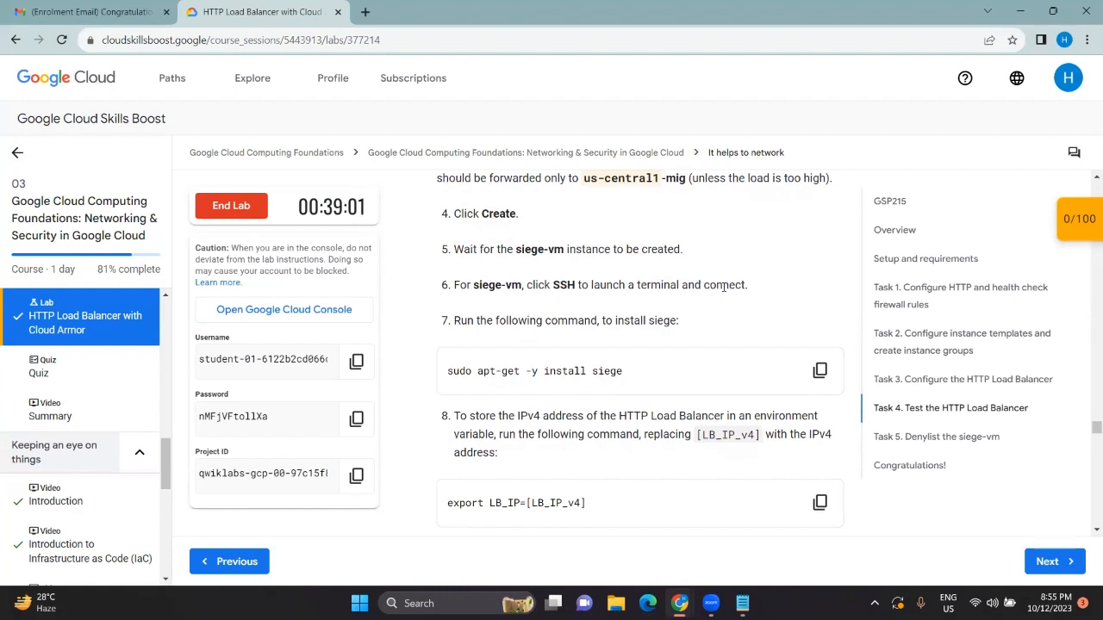
key(alt+Tab)
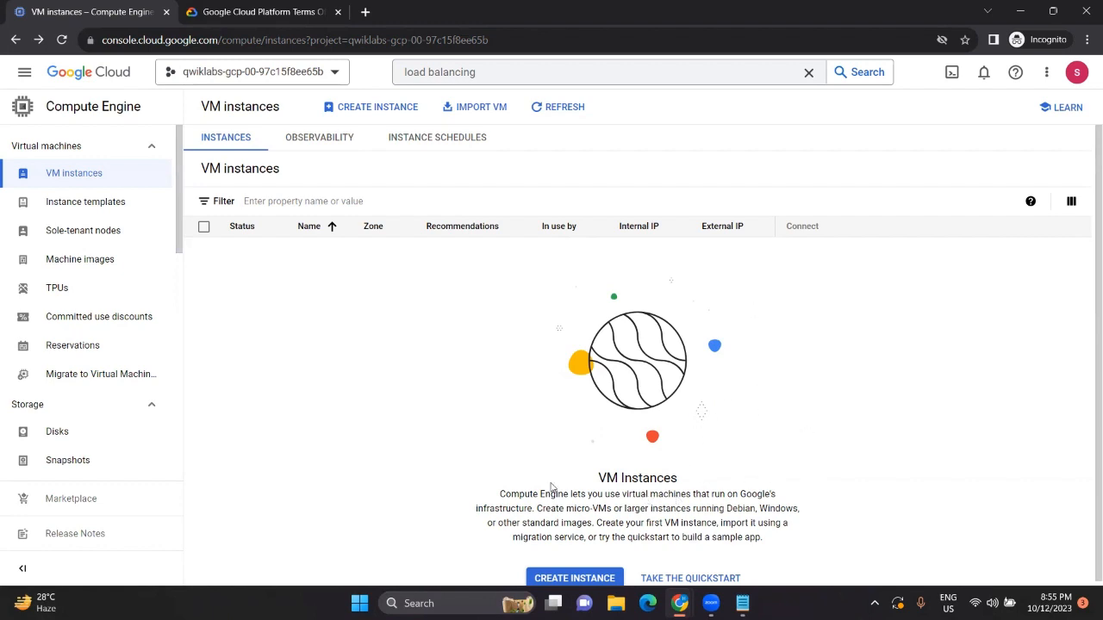
key(alt+Tab)
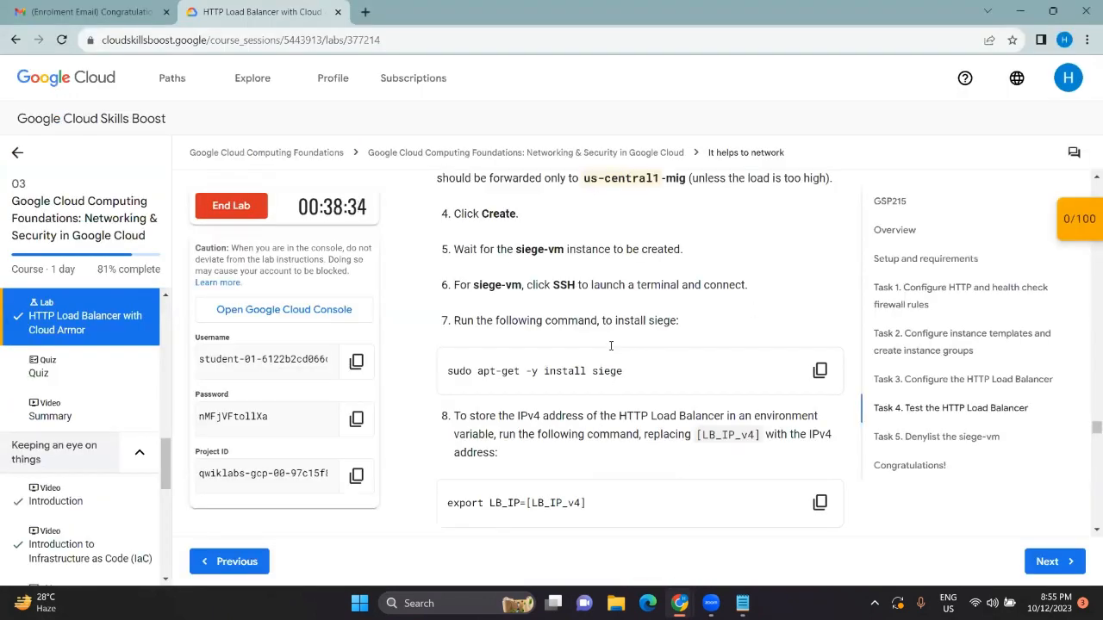
- Copy the lab's command "sudo apt-get -y install siege" and start Cloud Shell in the Google Cloud console
scroll(611, 347, down, 2)
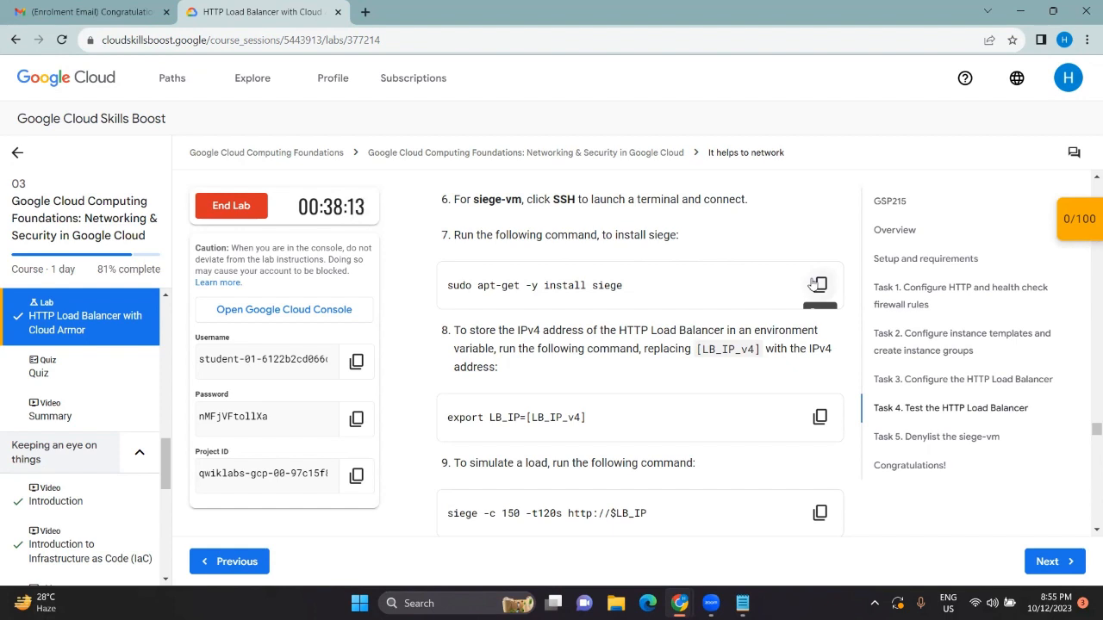
click(817, 285)
key(alt+Tab)
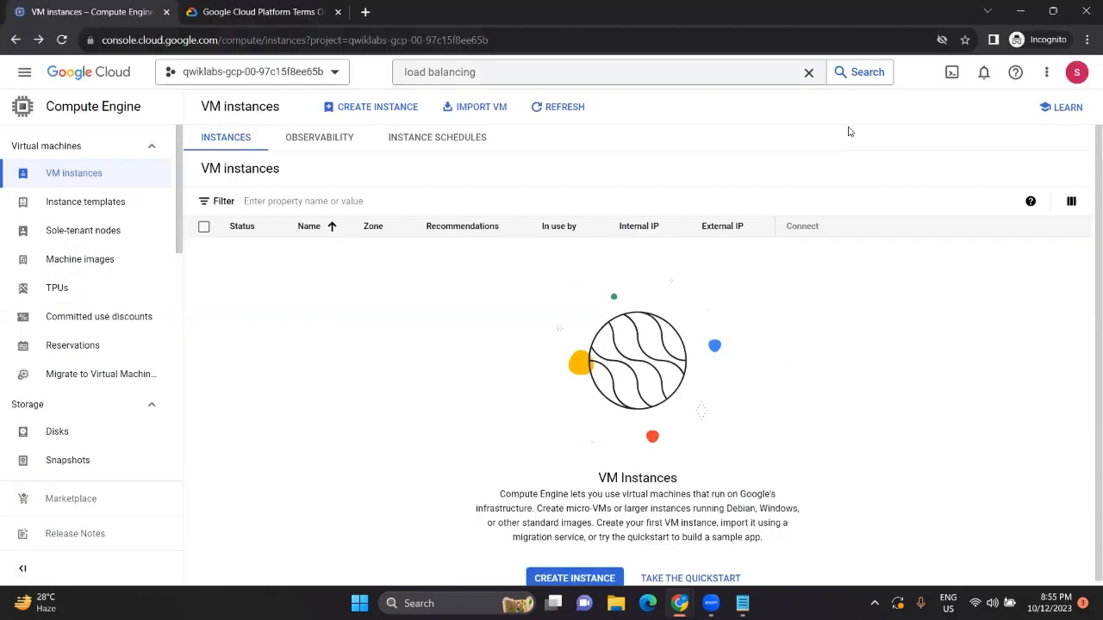
click(952, 74)
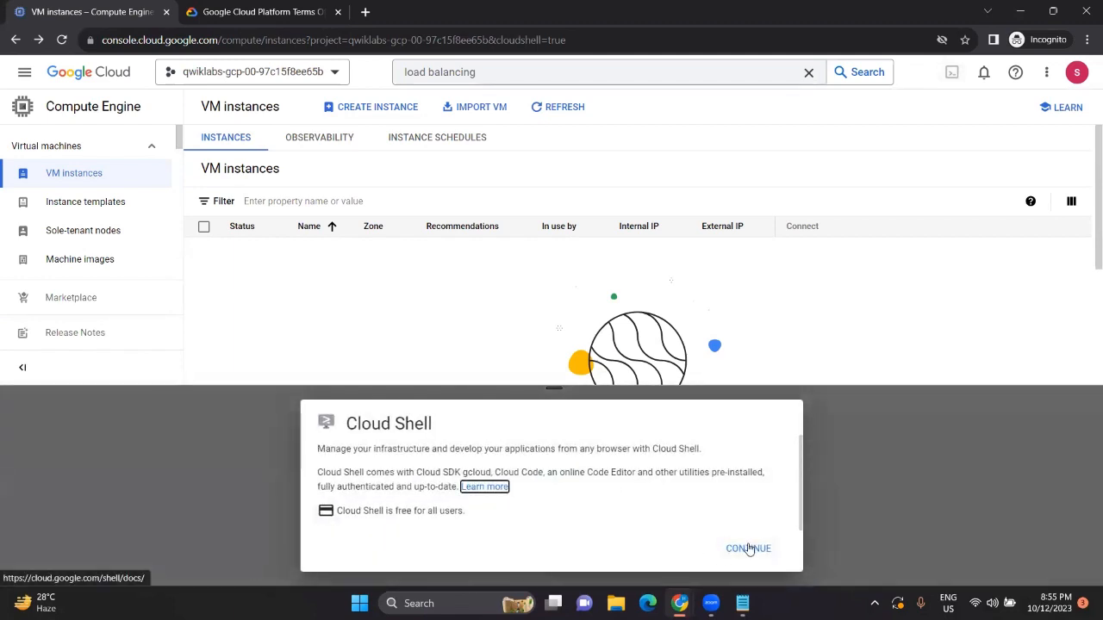
click(748, 549)
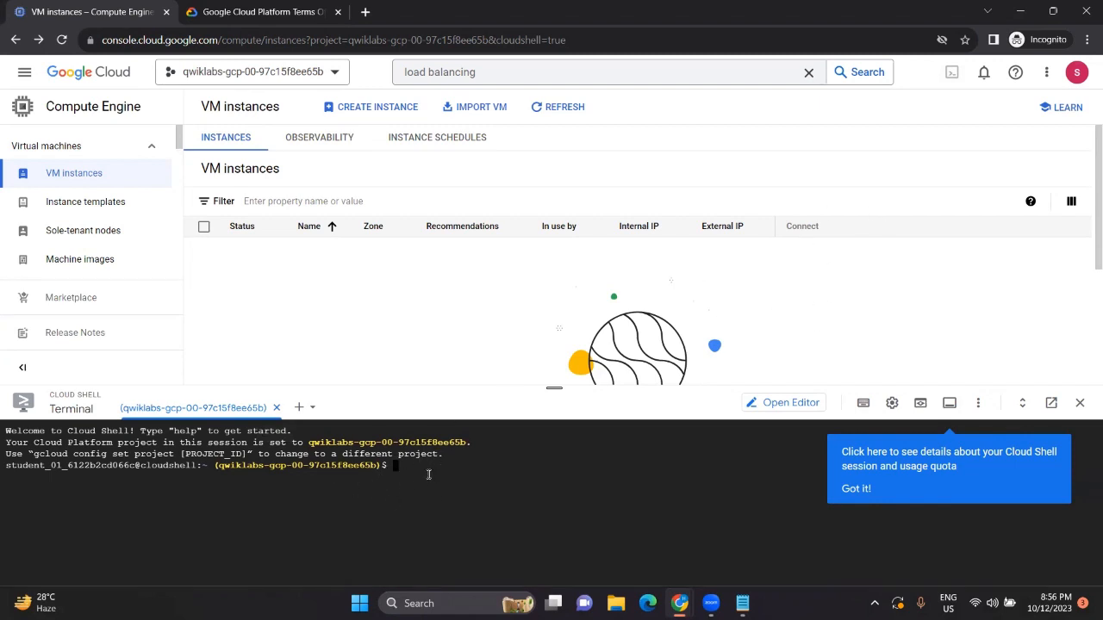
key(ctrl+v)
key(BackSpace)
key(BackSpace)
key(BackSpace)
key(BackSpace)
key(BackSpace)
key(BackSpace)
key(BackSpace)
key(BackSpace)
key(BackSpace)
key(BackSpace)
key(BackSpace)
key(BackSpace)
key(BackSpace)
key(BackSpace)
key(BackSpace)
key(BackSpace)
key(BackSpace)
key(BackSpace)
key(BackSpace)
key(BackSpace)
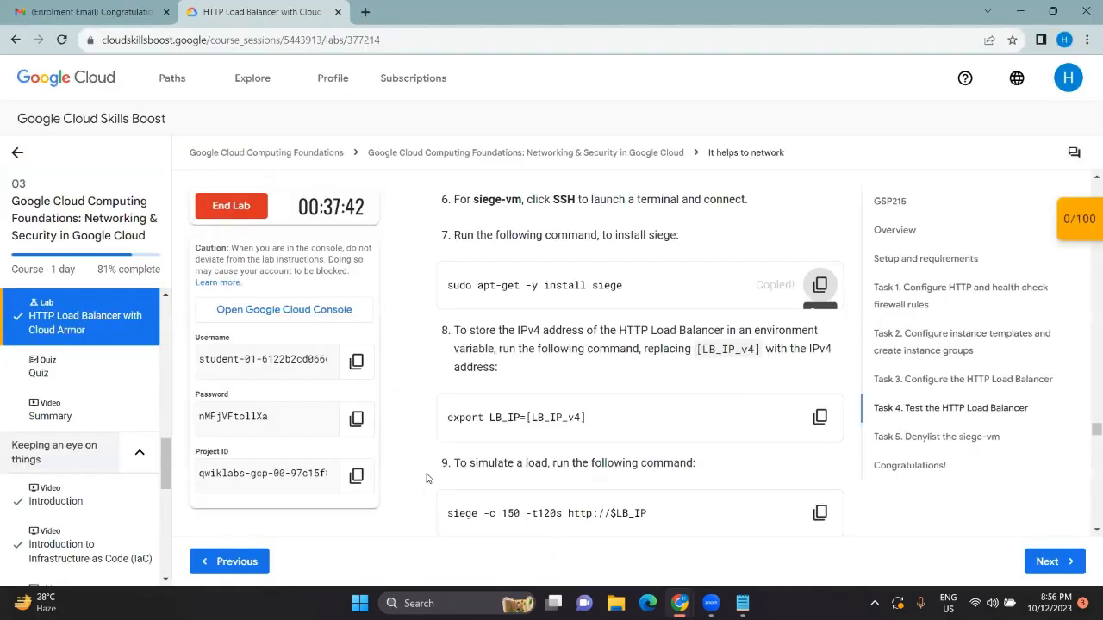
- Copy "export LB_IP=" from the lab's step 8 and paste it at the Cloud Shell prompt
key(alt+Tab)
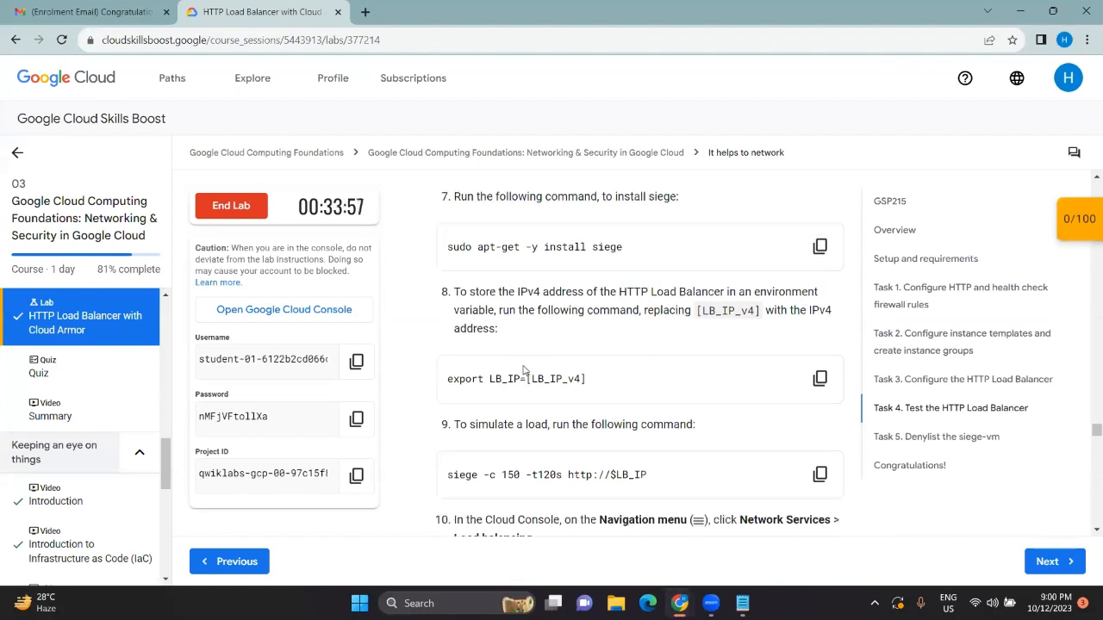
drag(525, 379, 447, 379)
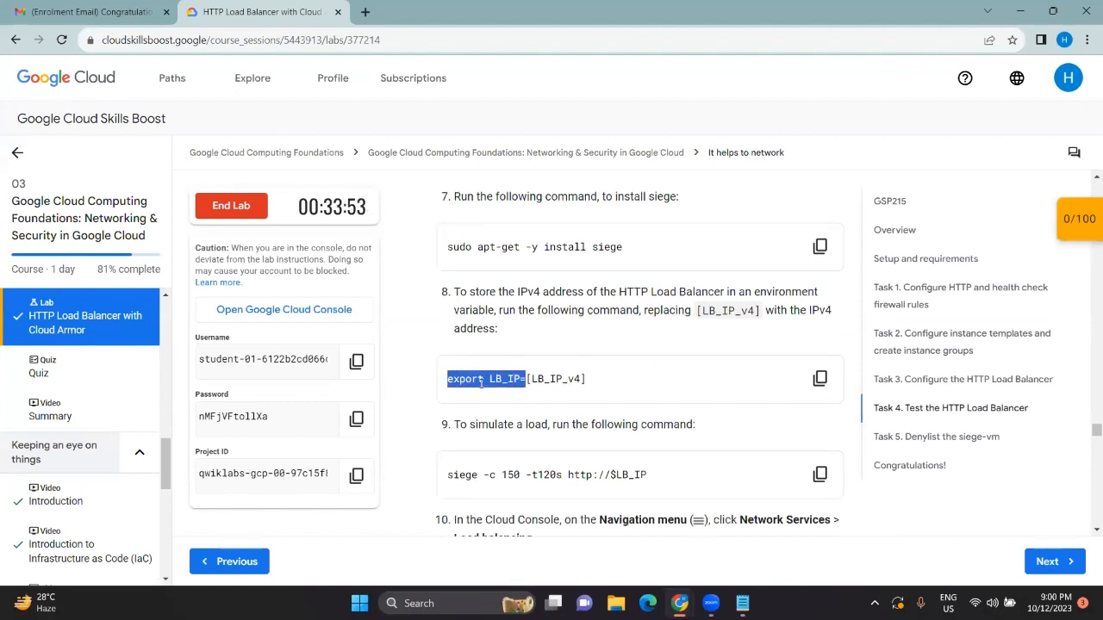
mouse_move(680, 603)
click(680, 546)
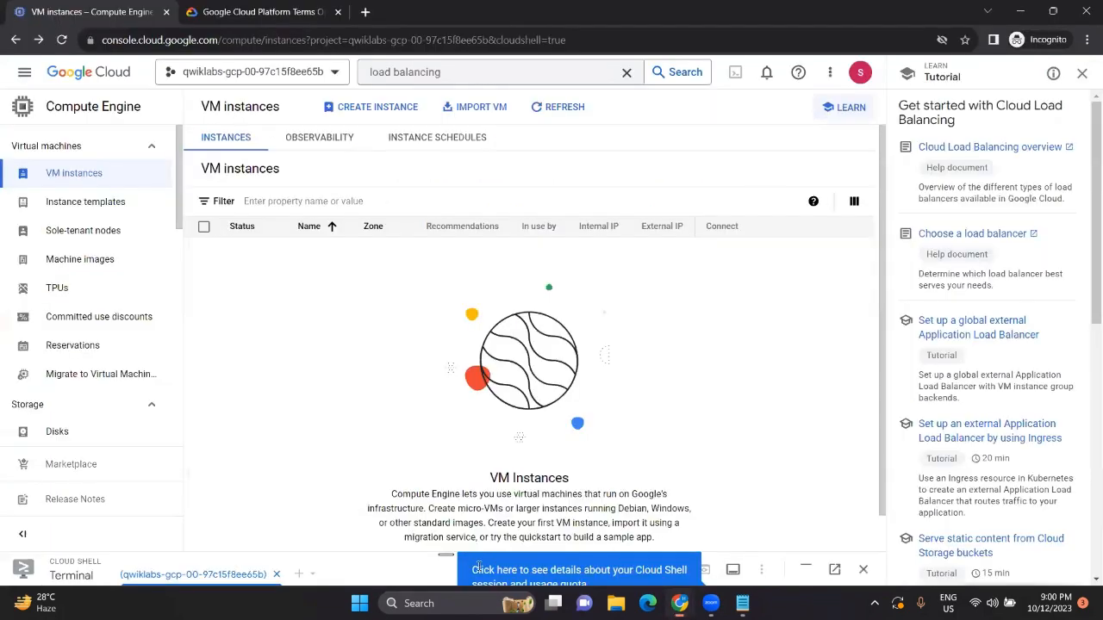
drag(479, 556, 482, 378)
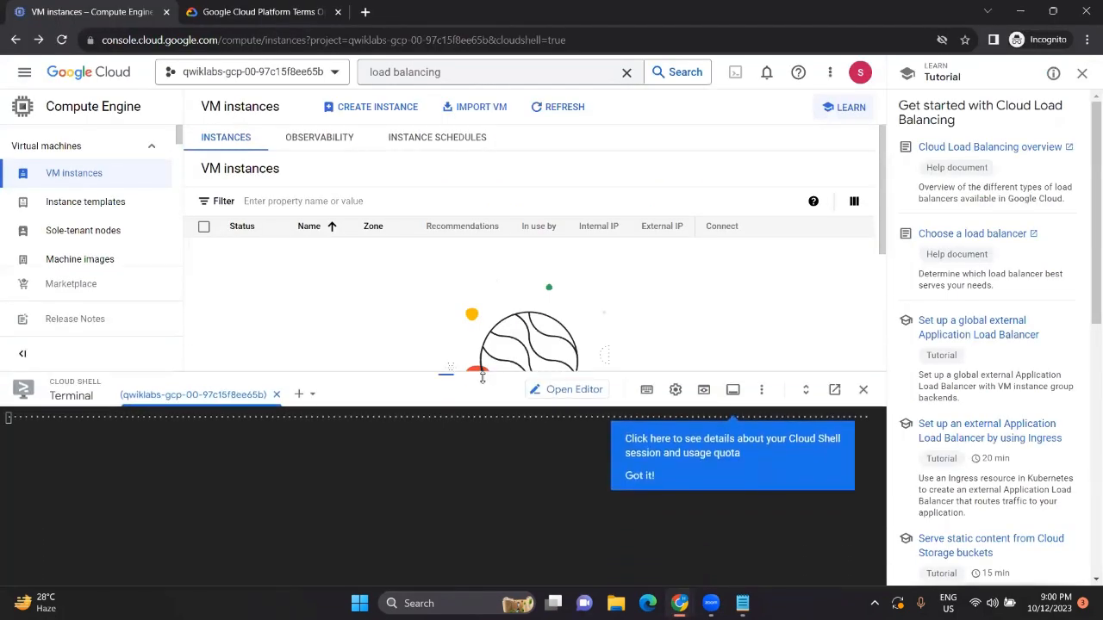
key(ctrl+v)
key(alt+Tab)
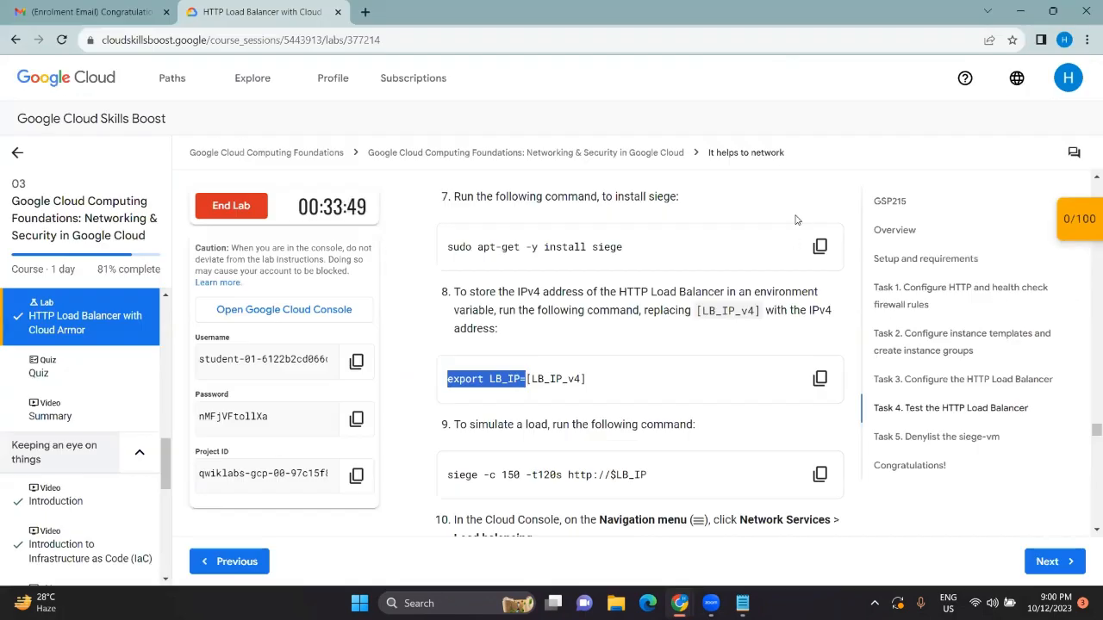
key(alt+Tab)
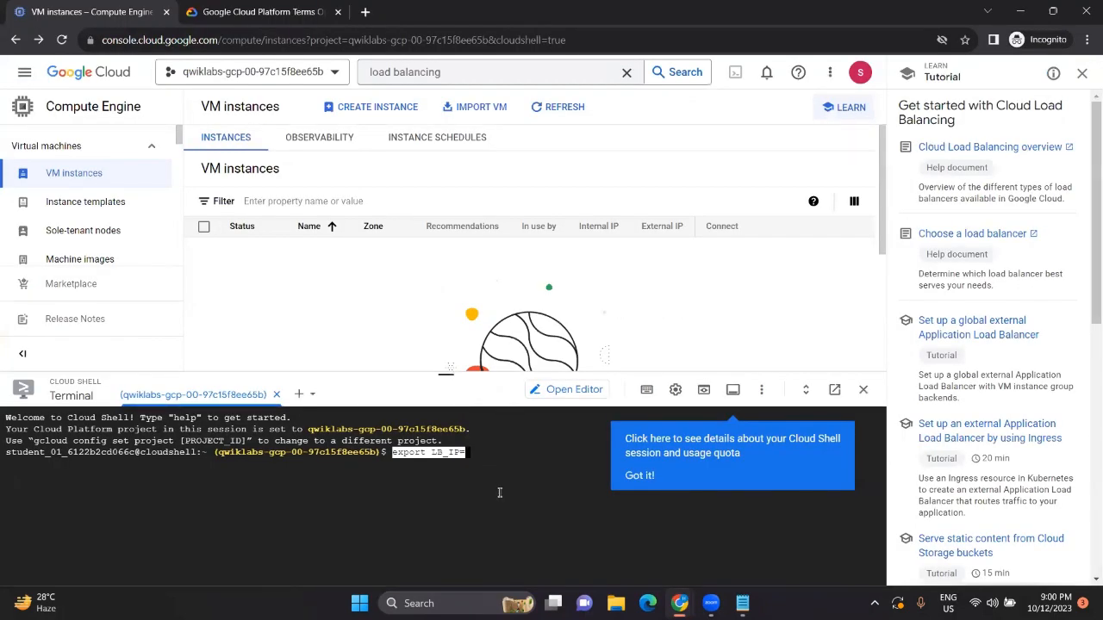
- Shrink the Cloud Shell terminal and open the console's Load balancing page through the load balancing search
drag(444, 375, 455, 510)
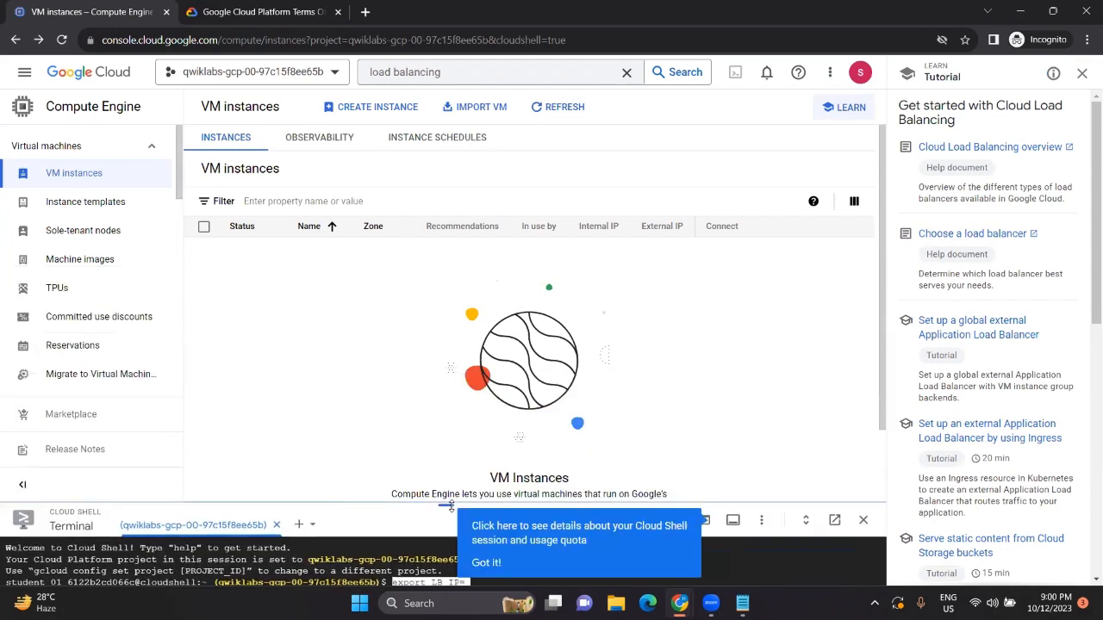
key(alt+Tab)
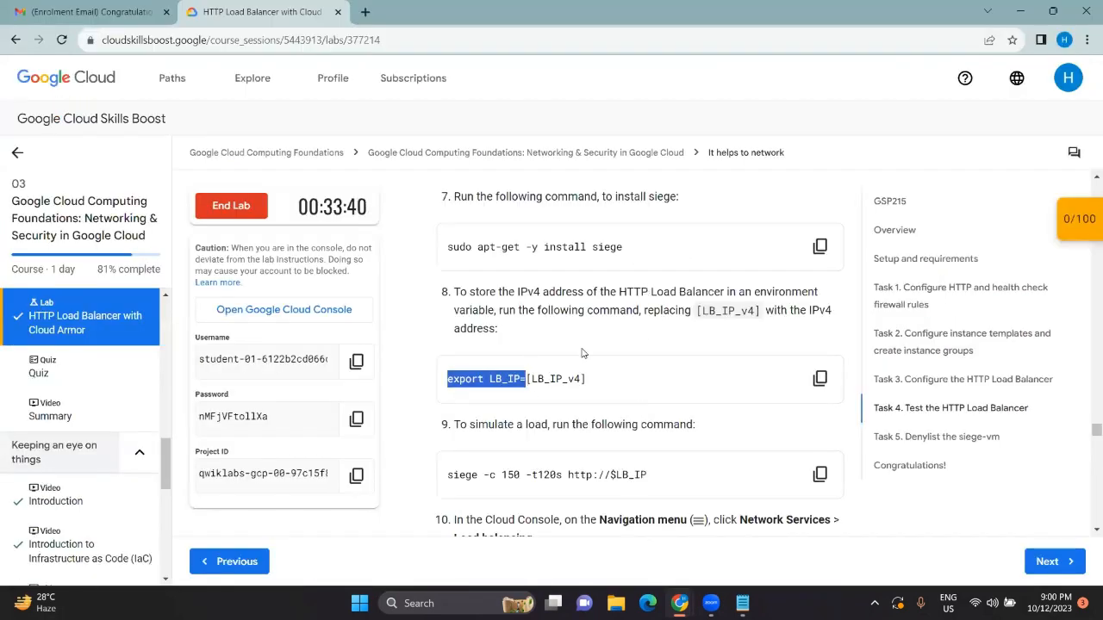
key(alt+Tab)
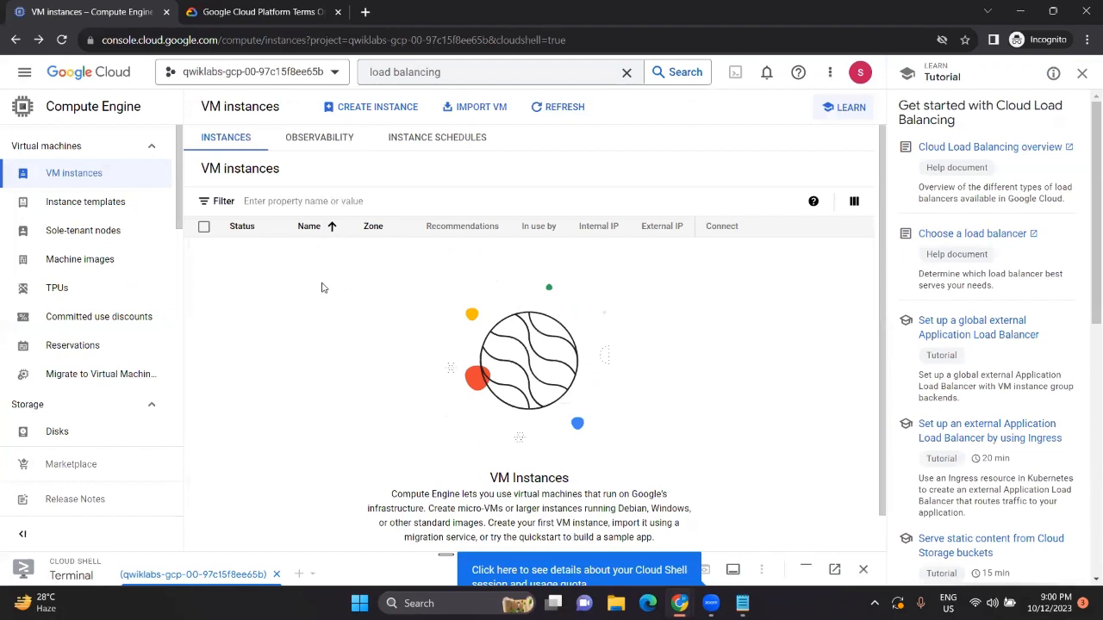
click(506, 71)
click(448, 127)
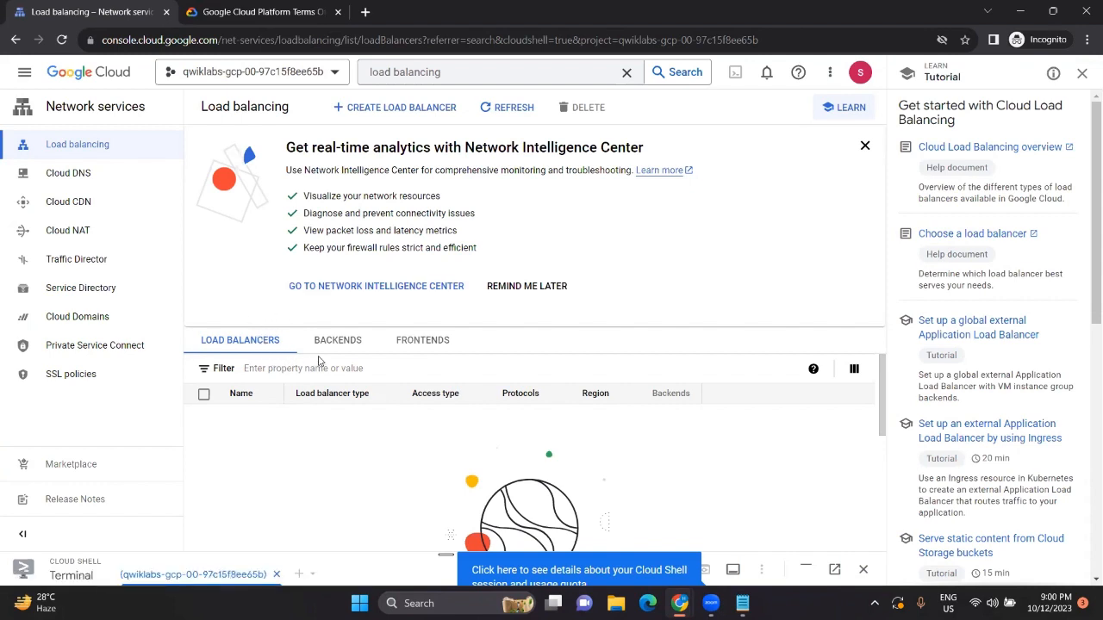
- Enlarge the Cloud Shell terminal to check the export LB_IP= command, and shrink it again
mouse_move(680, 603)
drag(447, 554, 448, 372)
key(ctrl+v)
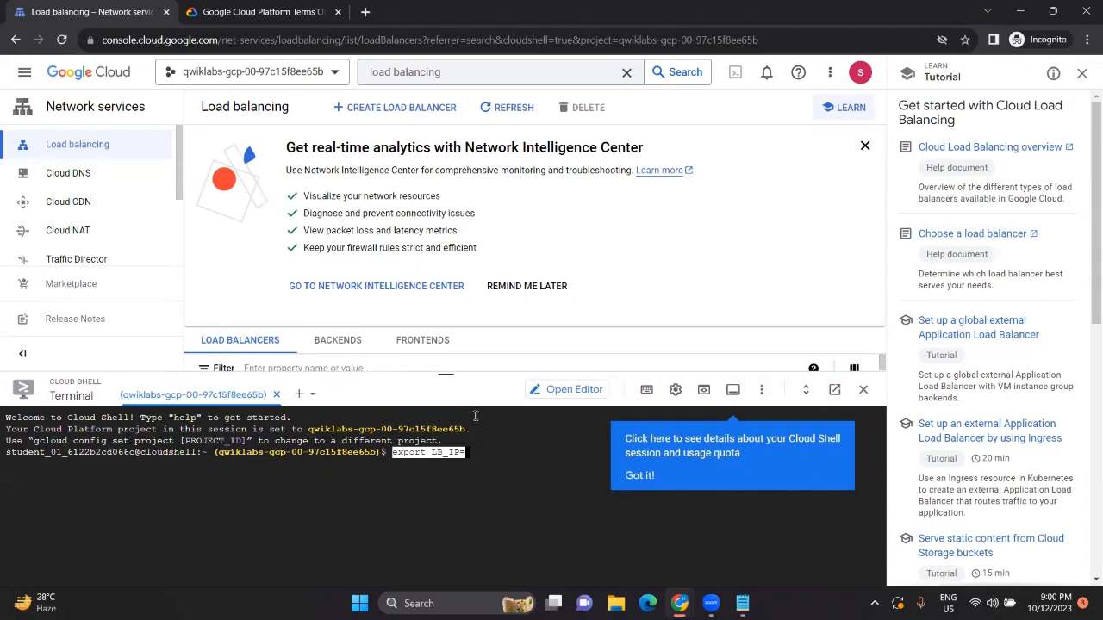
drag(445, 374, 446, 554)
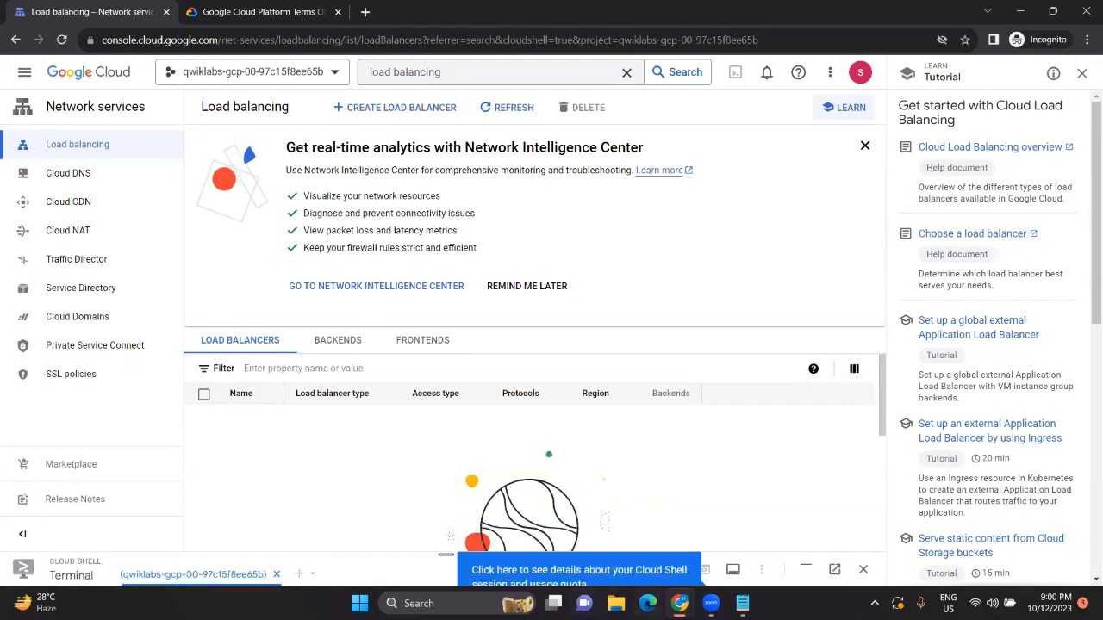
- Review the lab's load simulation and backend monitoring steps, and go back up to Task 3's load balancer progress check
mouse_move(679, 603)
click(618, 545)
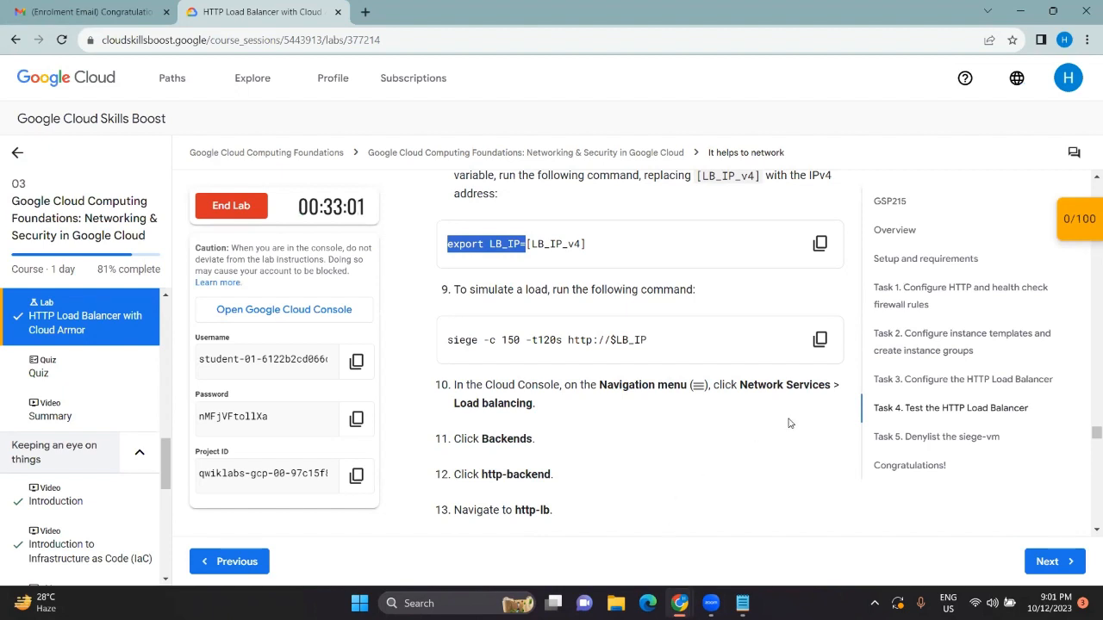
scroll(641, 435, down, 3)
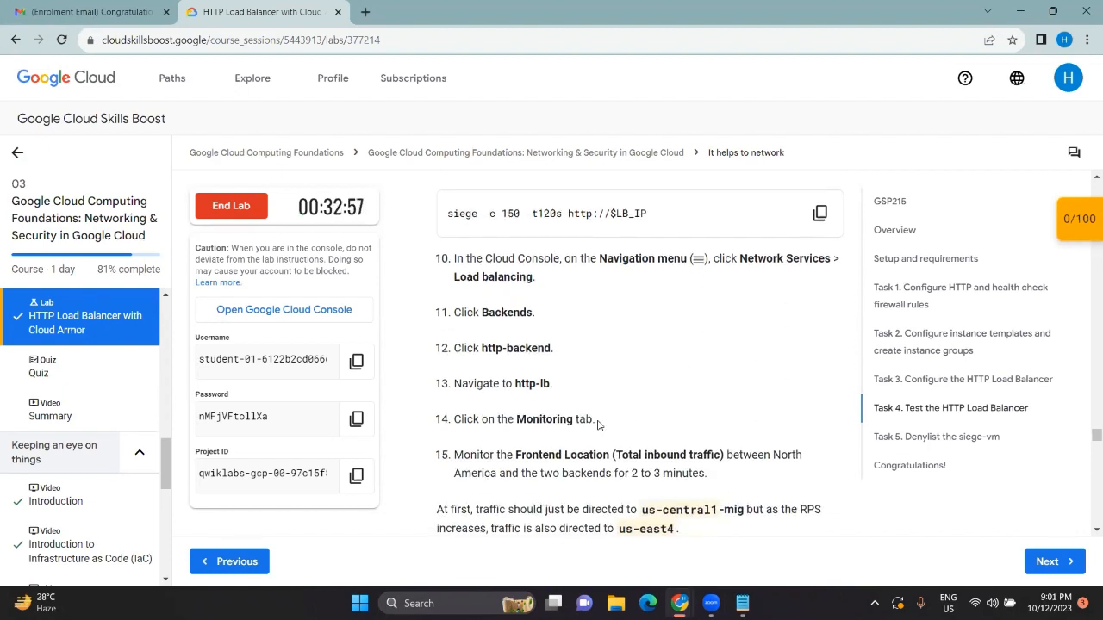
scroll(598, 426, down, 1)
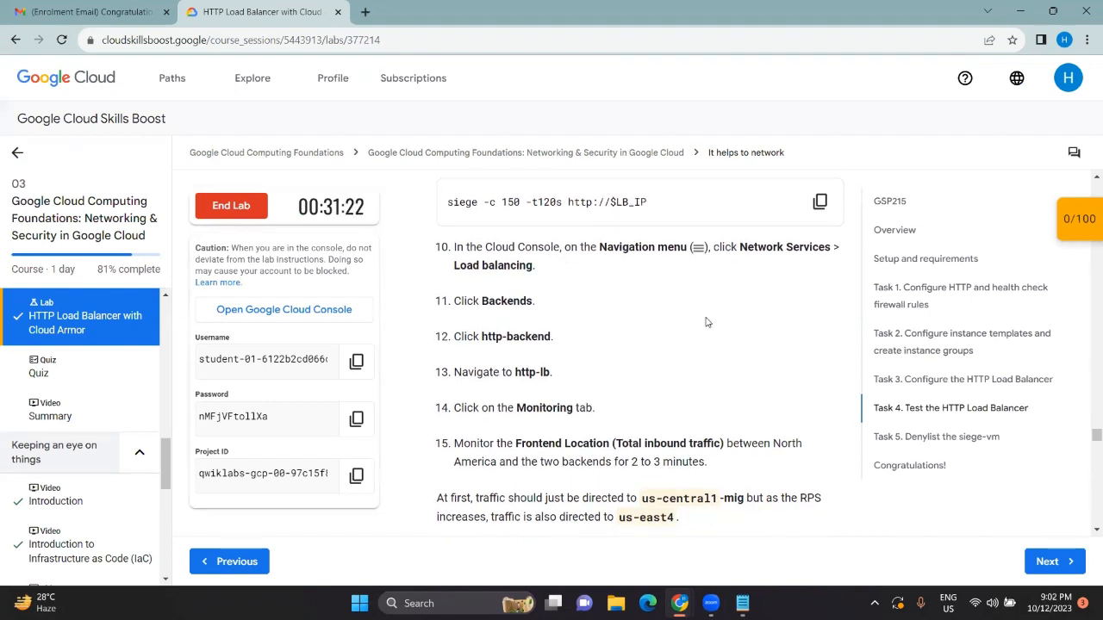
scroll(596, 312, up, 3)
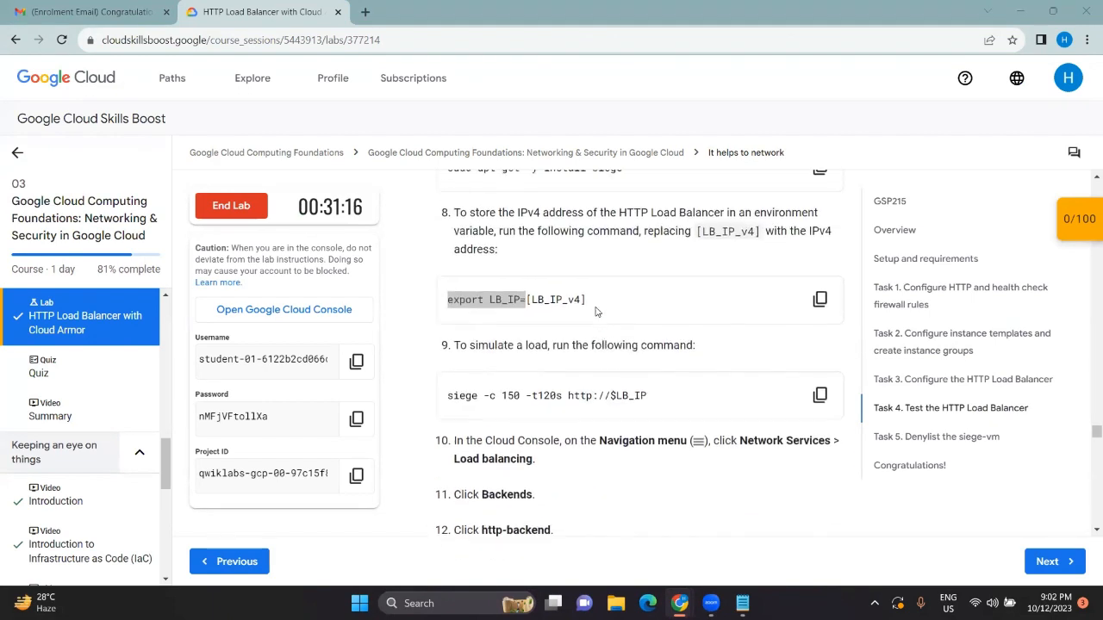
scroll(562, 399, up, 1)
scroll(610, 346, up, 15)
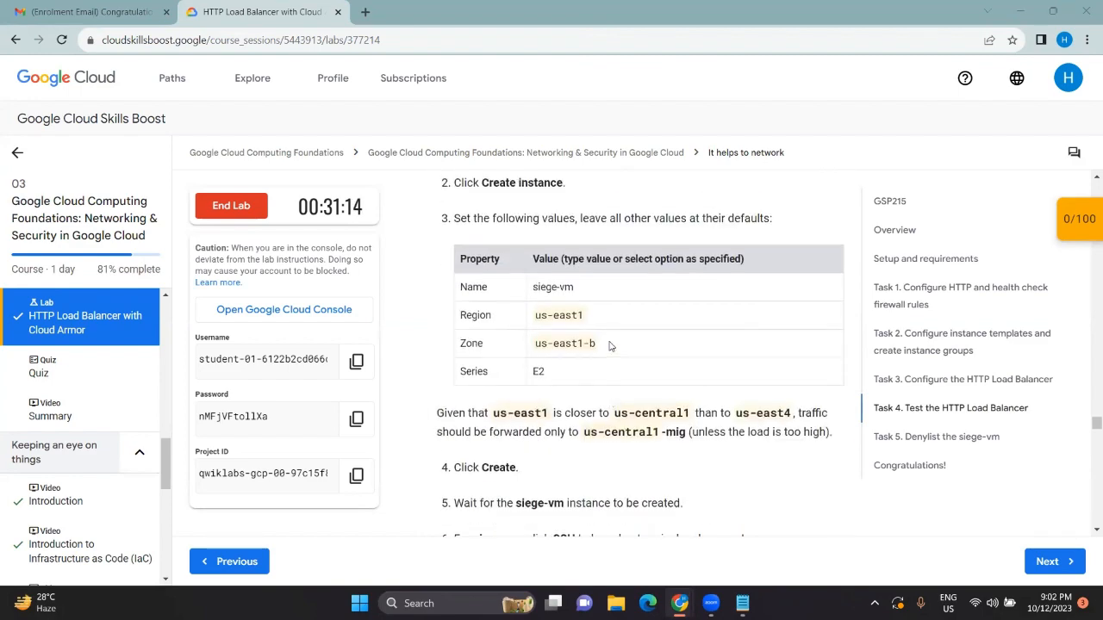
scroll(610, 345, up, 3)
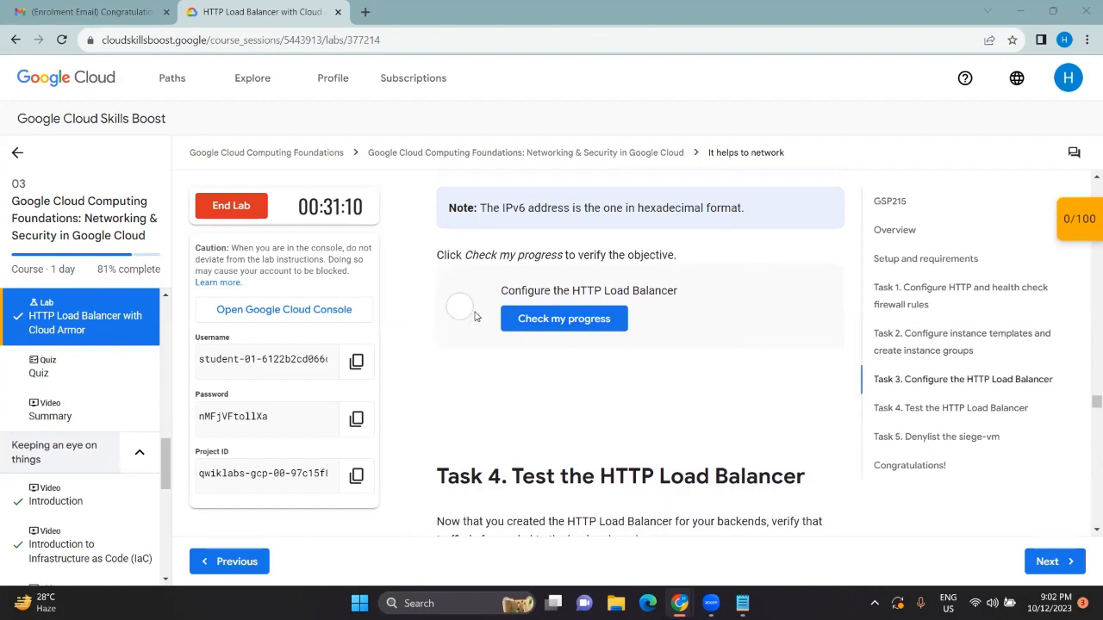
- Read on through Task 4's siege commands and sample output to Task 5's "Create the security policy" section
scroll(479, 315, down, 12)
scroll(532, 438, down, 10)
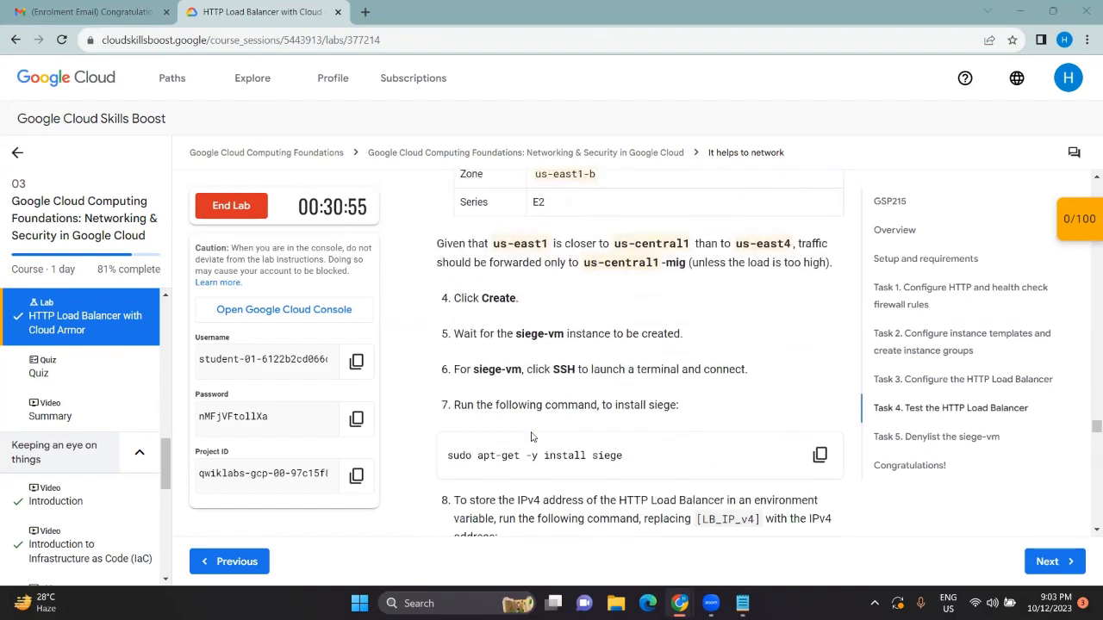
scroll(532, 437, down, 6)
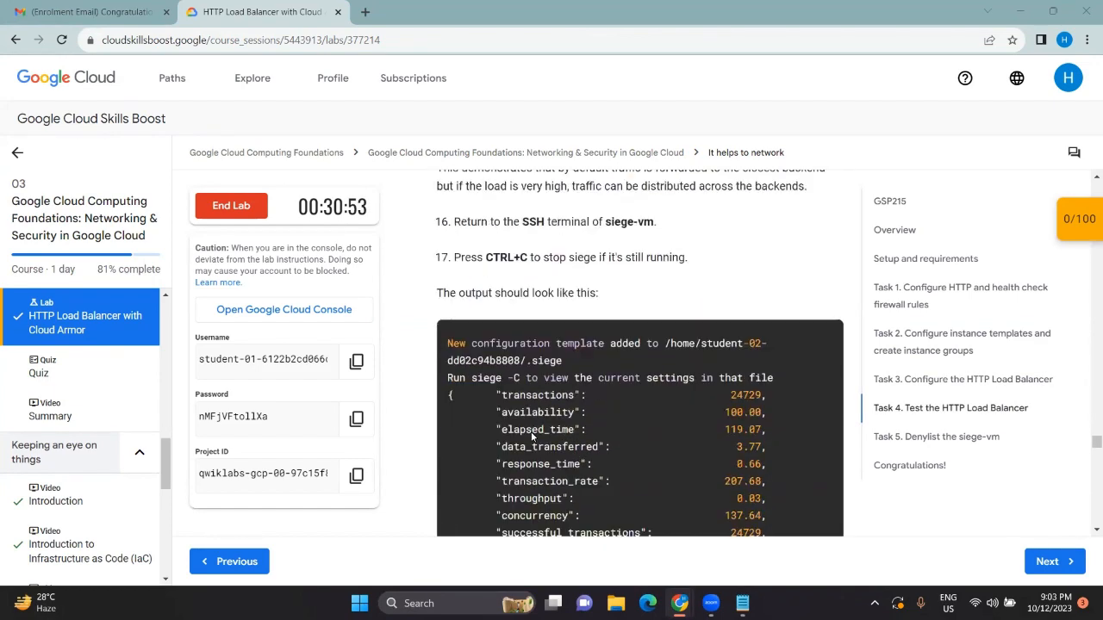
scroll(514, 338, down, 5)
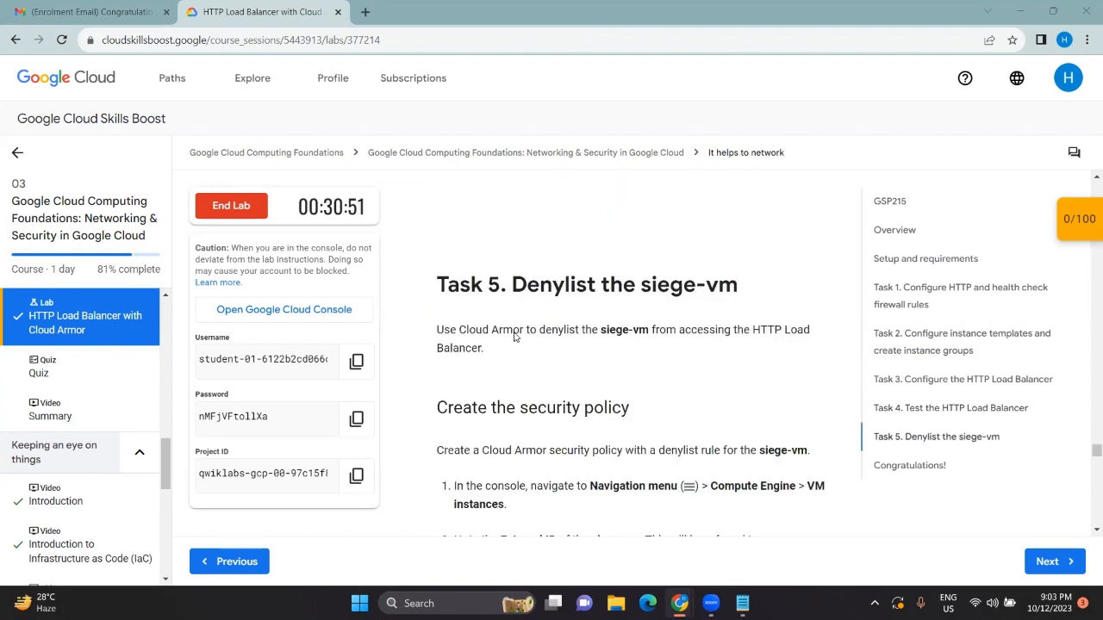
scroll(557, 337, down, 3)
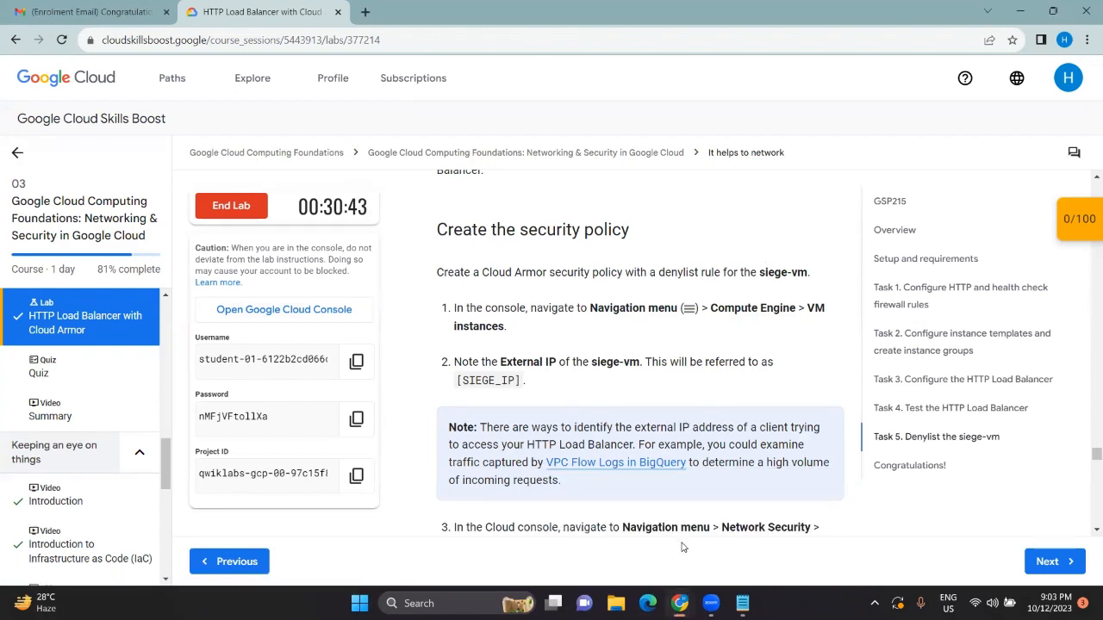
- Switch to the Cloud console, open Compute Engine's VM instances page, and check it against the lab's siege-vm external IP instruction
mouse_move(680, 604)
click(728, 530)
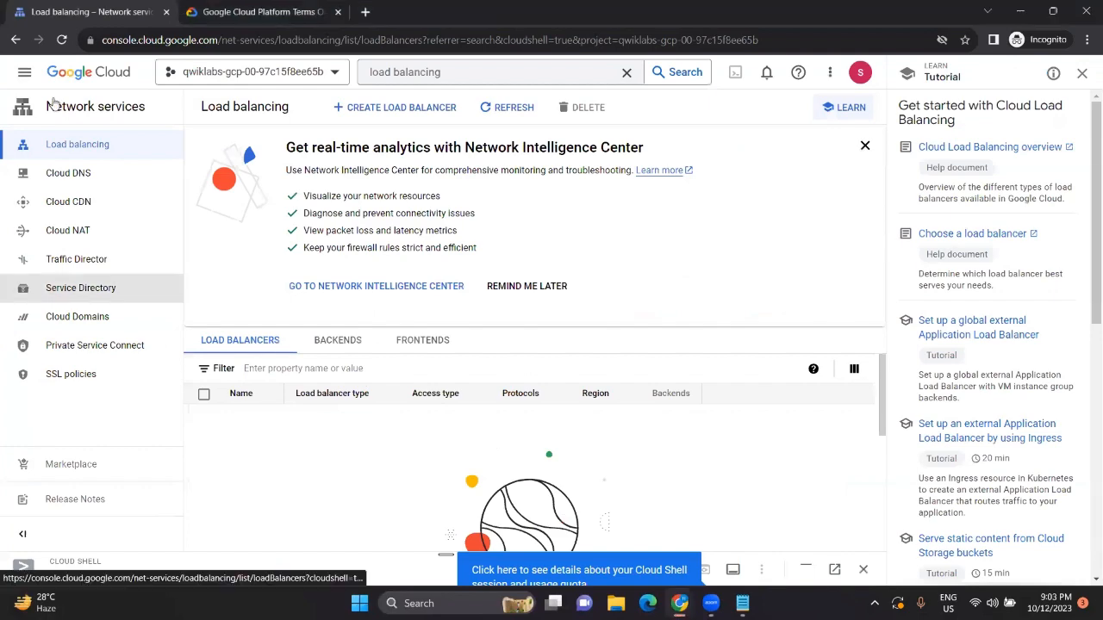
click(24, 74)
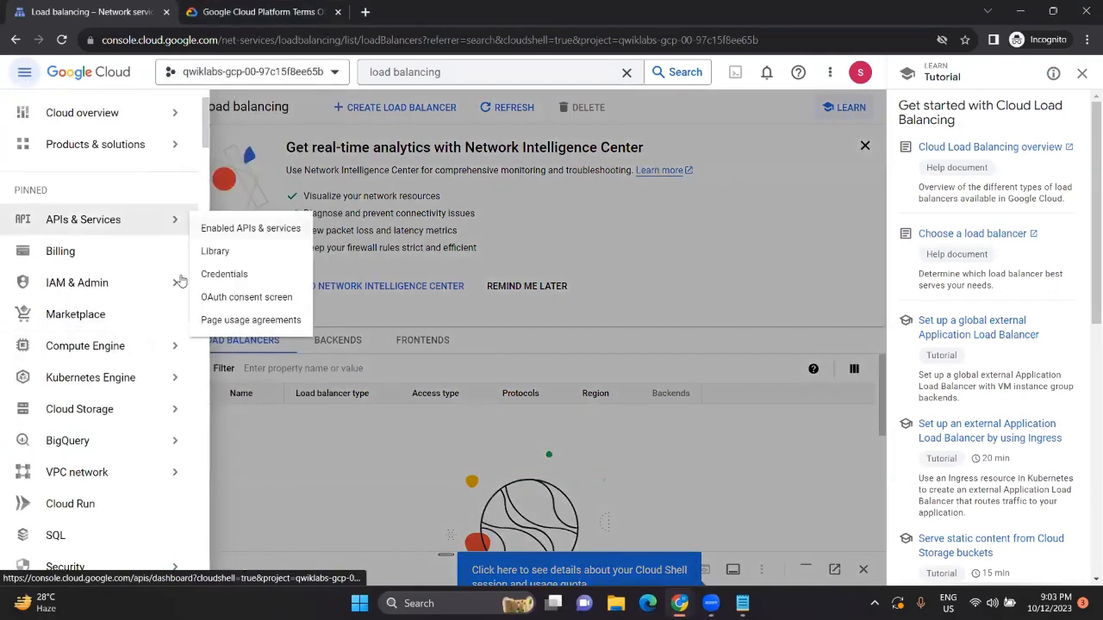
click(153, 347)
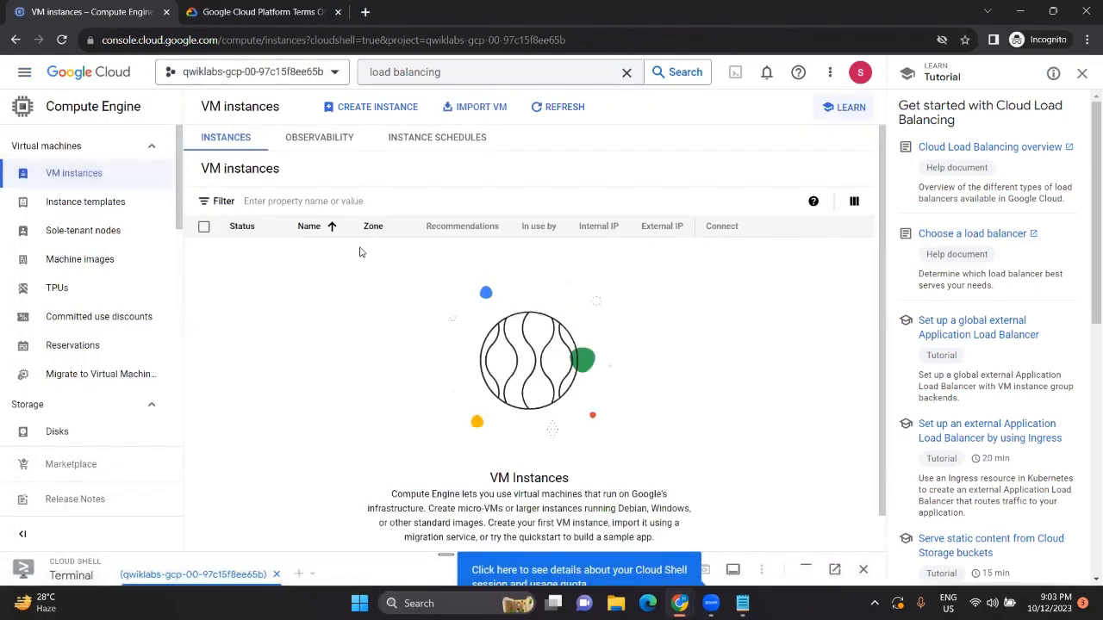
key(alt+Tab)
scroll(539, 276, down, 1)
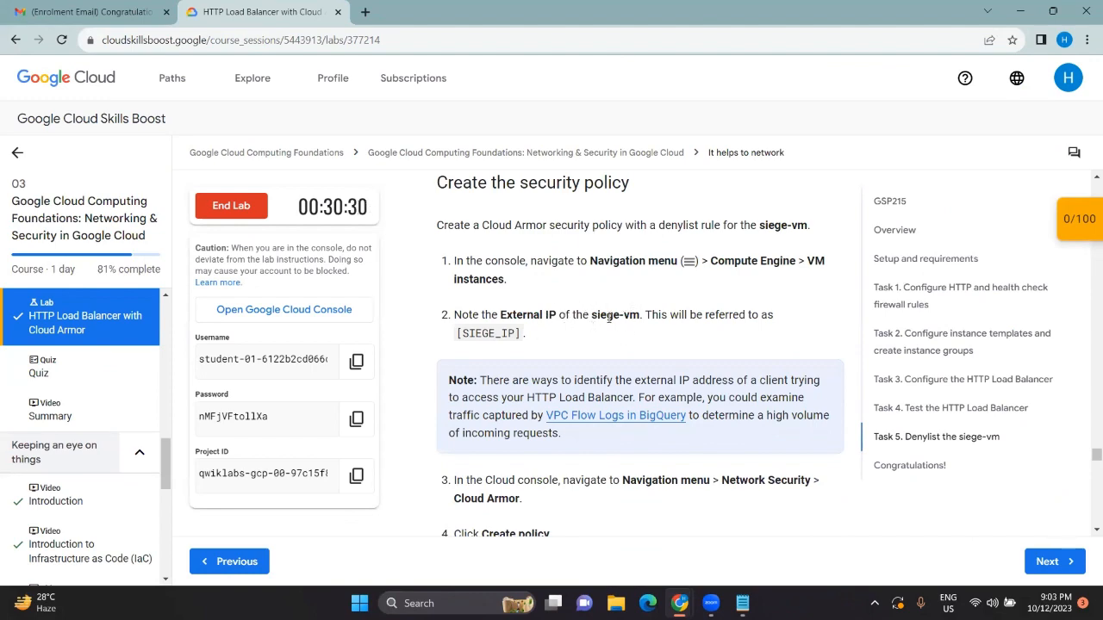
key(alt+Tab)
key(alt+Tab)
- Check the lab's Cloud Armor instruction, search the console for "cloud armour" and open the Cloud Armor policies page
scroll(630, 346, down, 3)
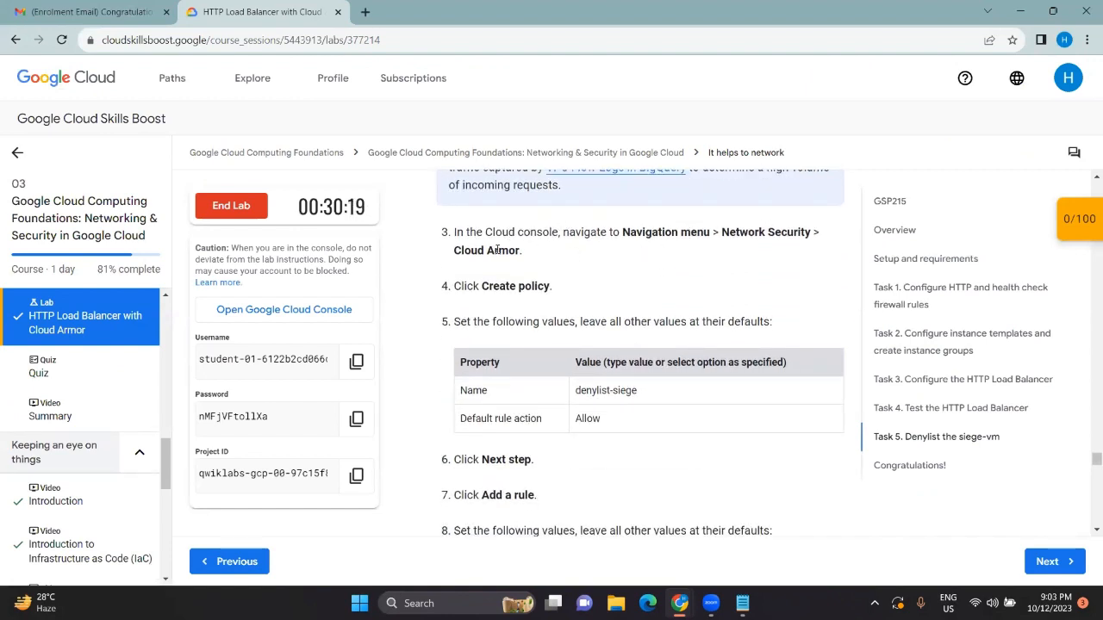
key(alt+Tab)
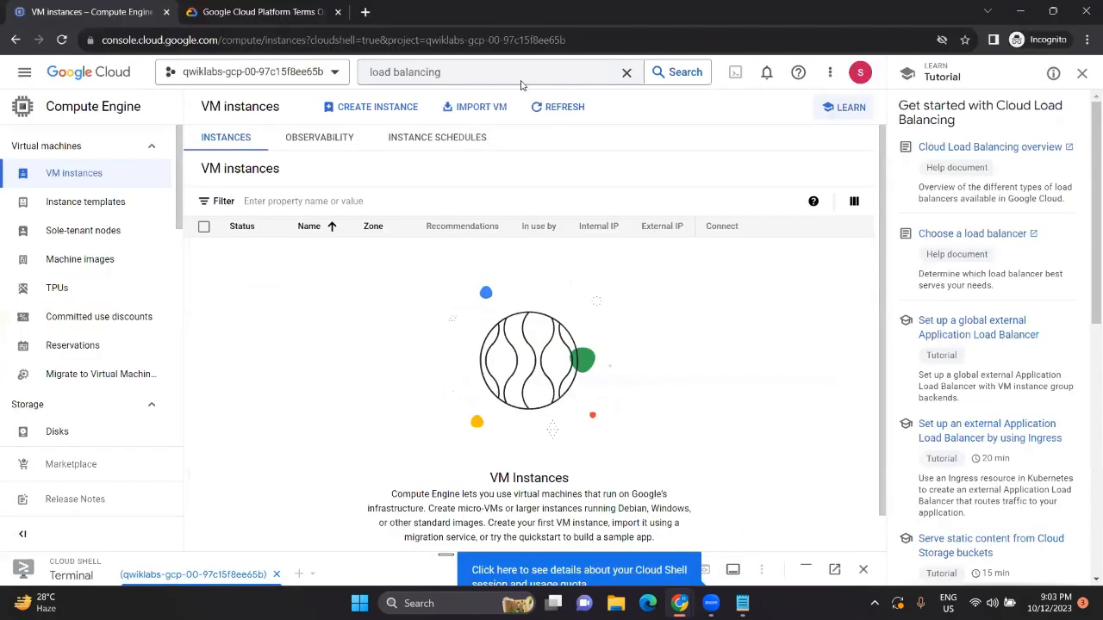
click(474, 72)
key(ctrl+a)
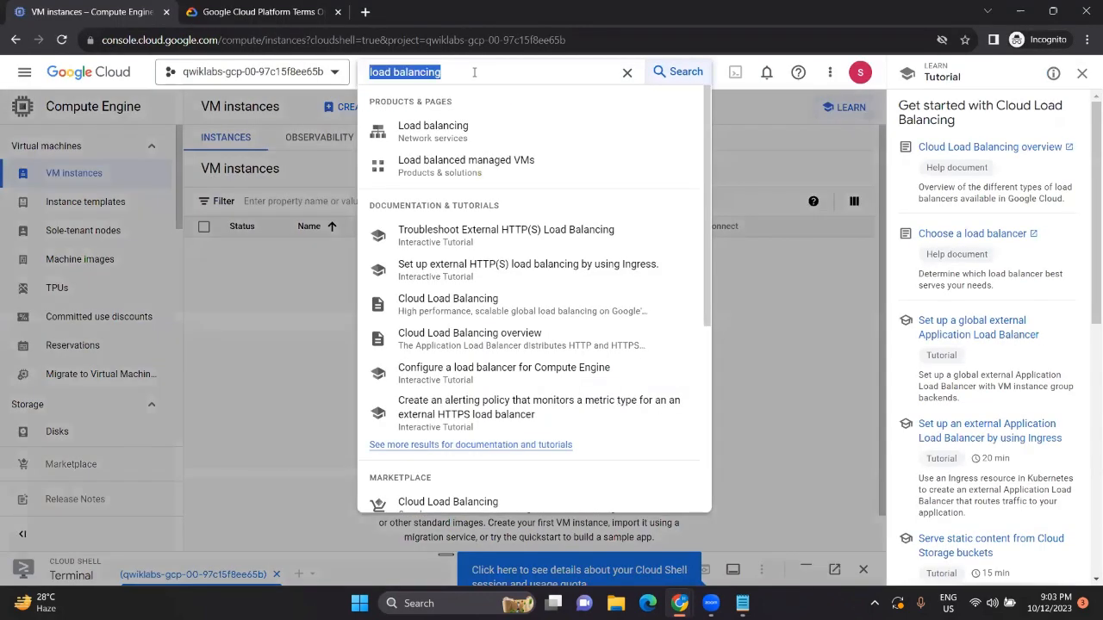
text(cloud armo)
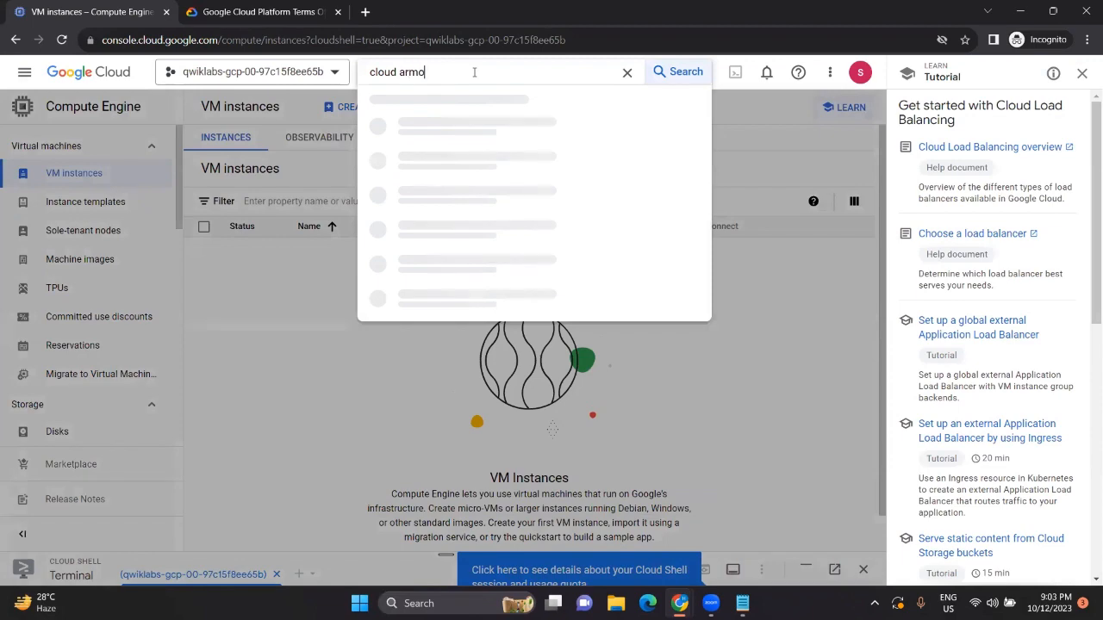
text(ur)
click(468, 129)
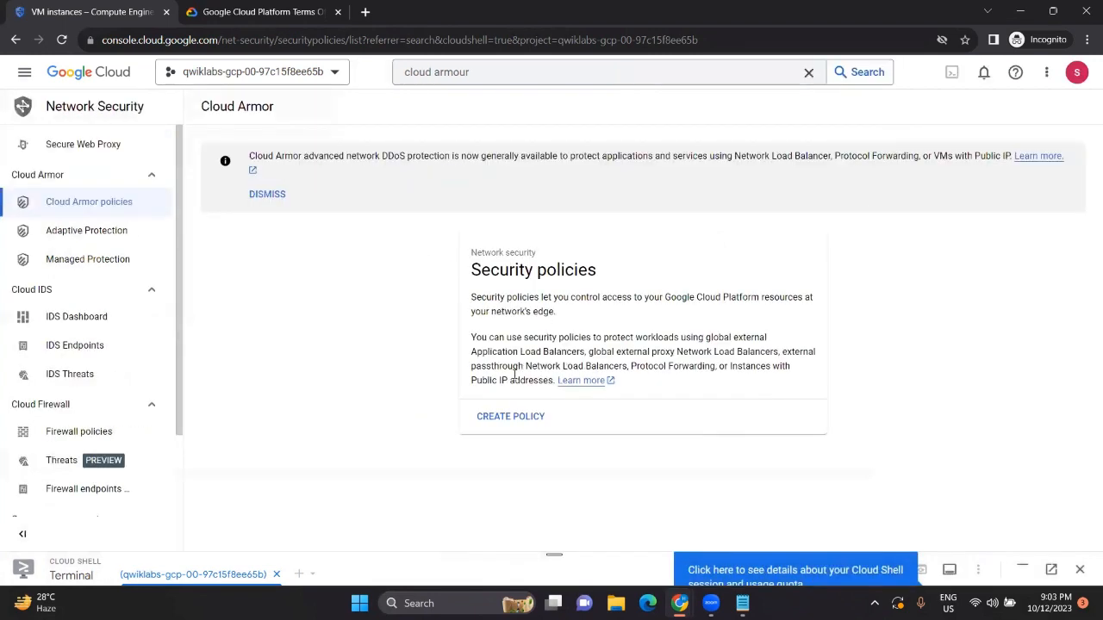
- Start a new Cloud Armor security policy and name it denylist-siege, copying the name from the lab instructions
click(509, 418)
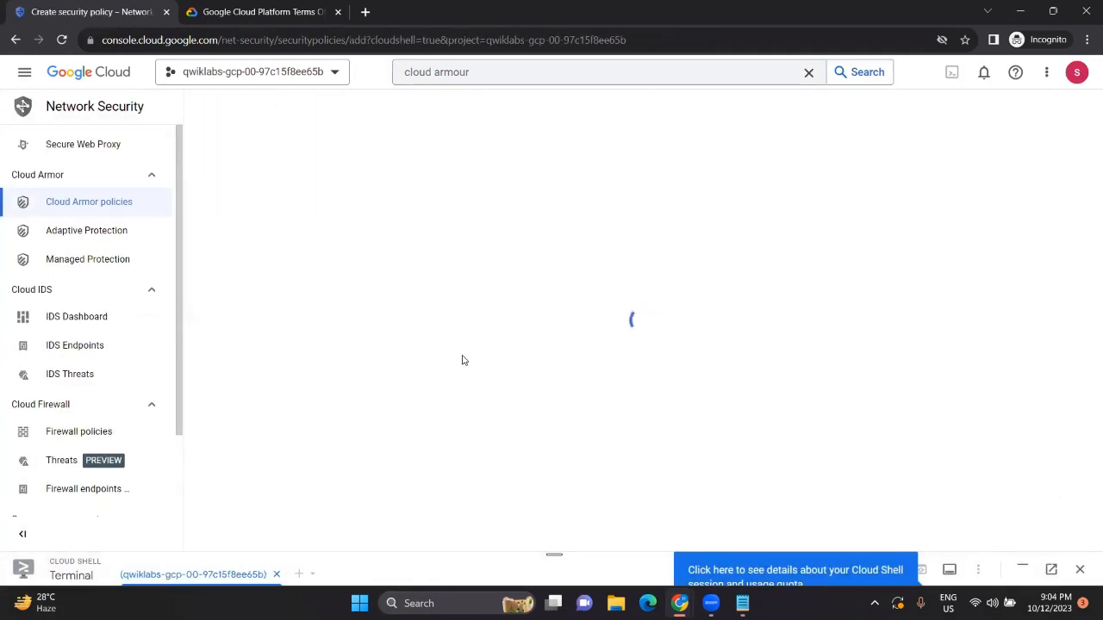
key(alt+Tab)
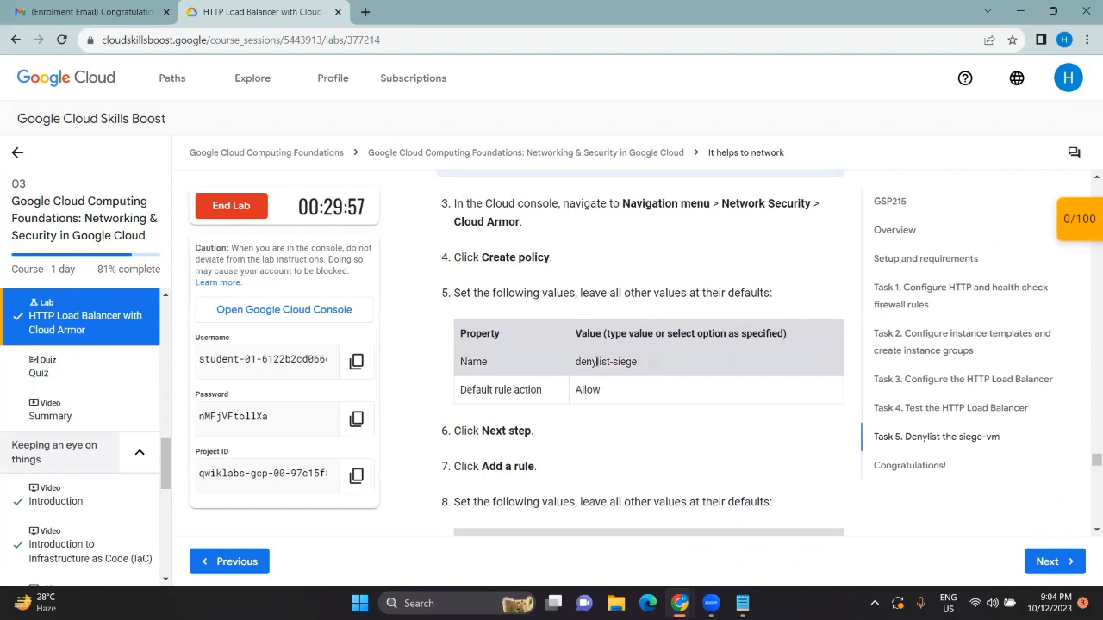
triple_click(596, 361)
key(ctrl+c)
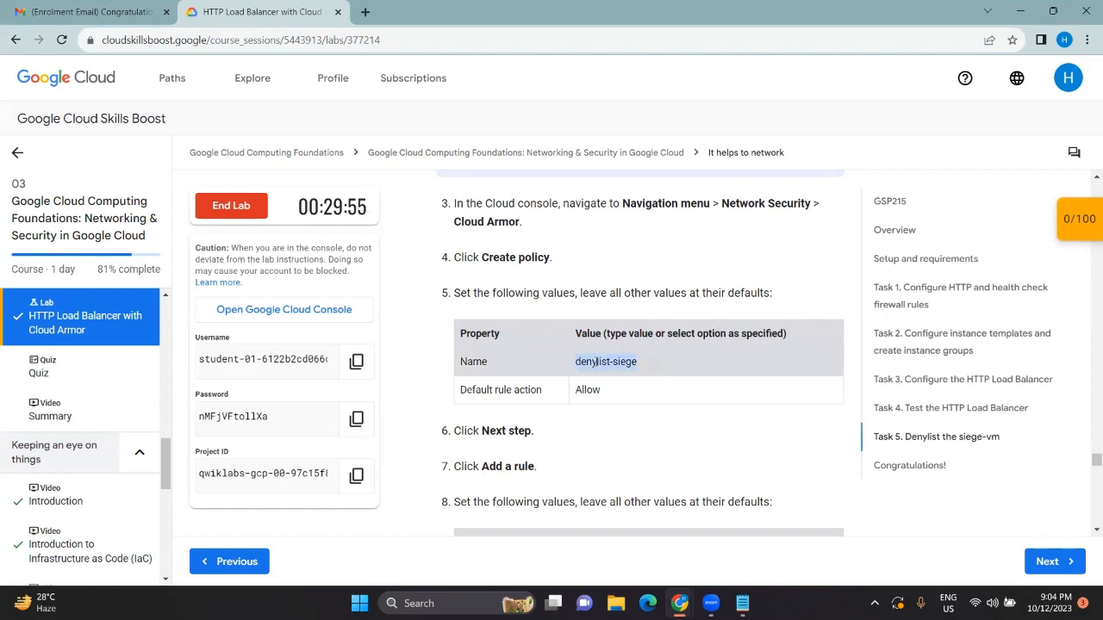
key(alt+Tab)
click(383, 323)
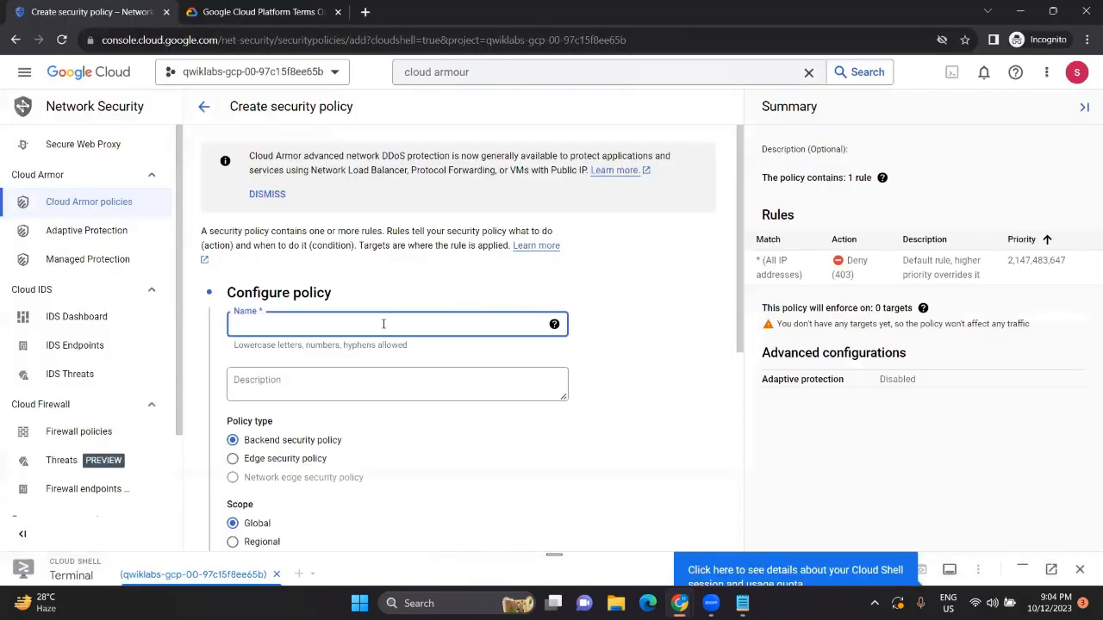
key(ctrl+v)
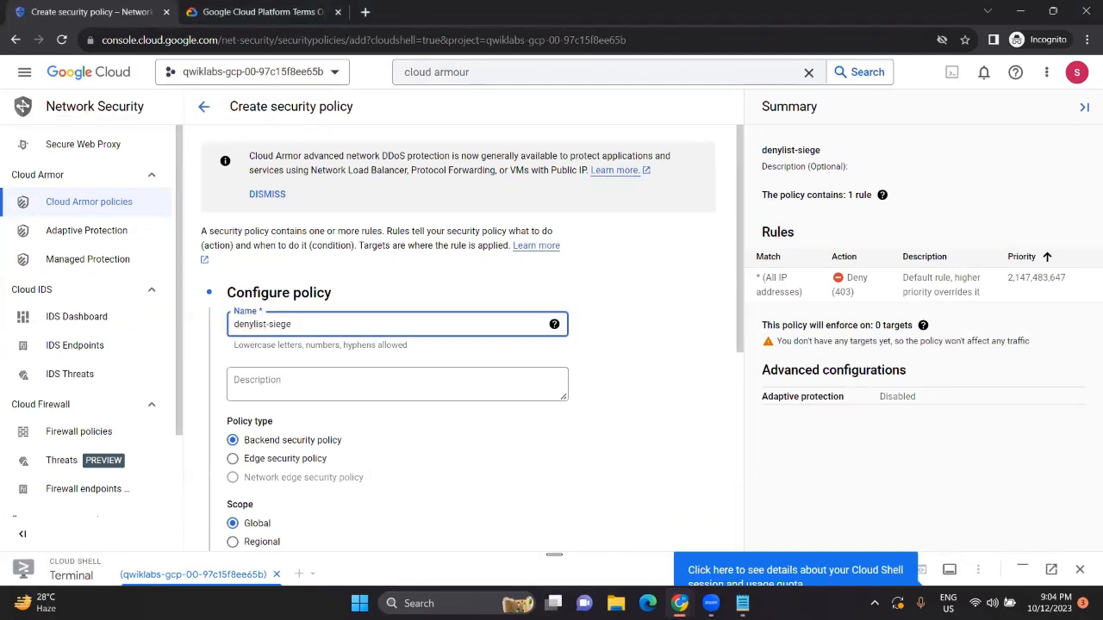
- Set the policy's default rule action to Allow as the lab specifies, and continue to the additional rules section
mouse_move(680, 603)
click(615, 541)
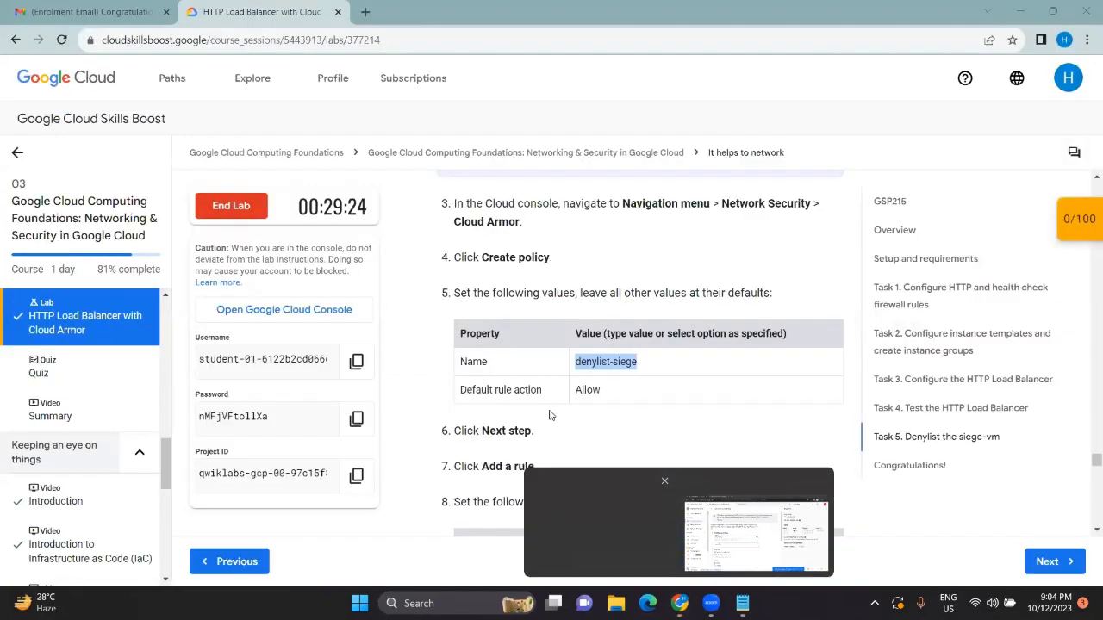
scroll(551, 388, down, 1)
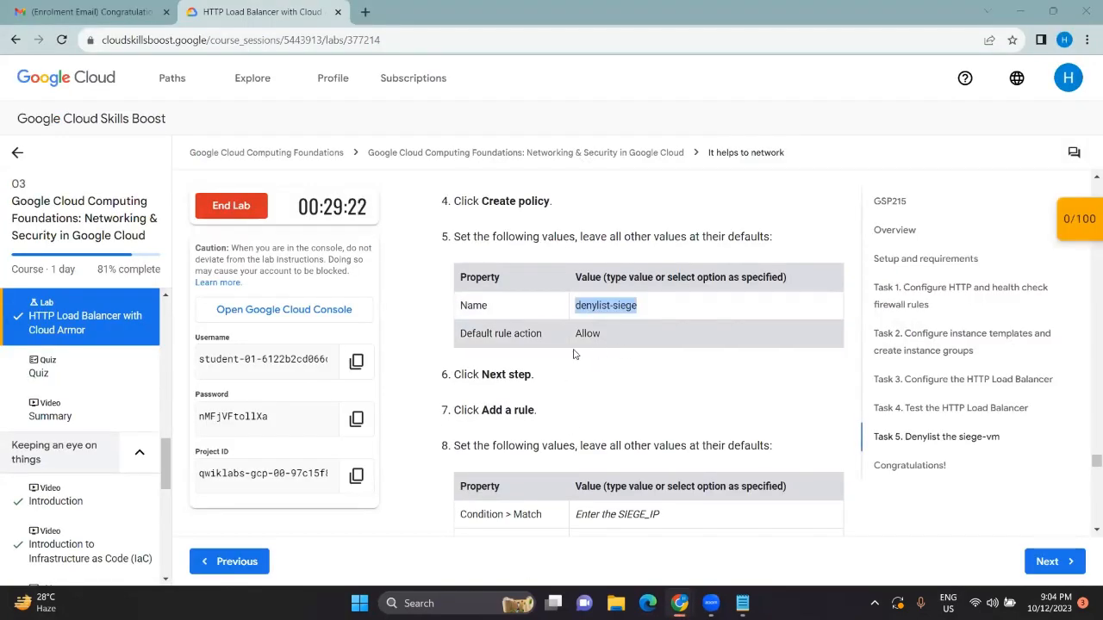
key(alt+Tab)
scroll(340, 368, down, 3)
scroll(341, 368, down, 2)
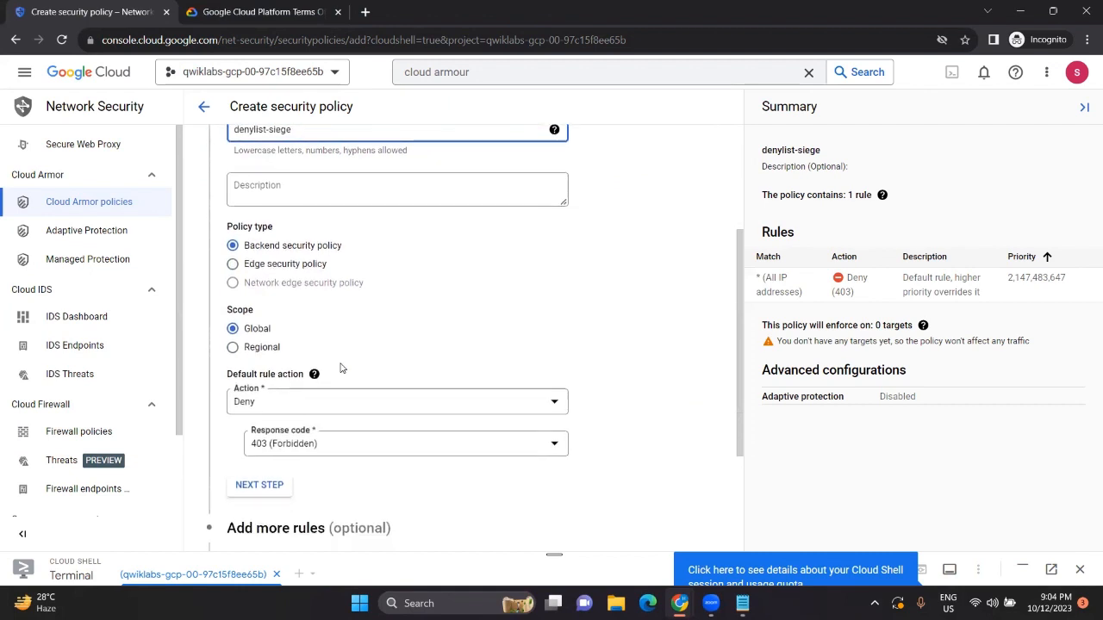
click(552, 355)
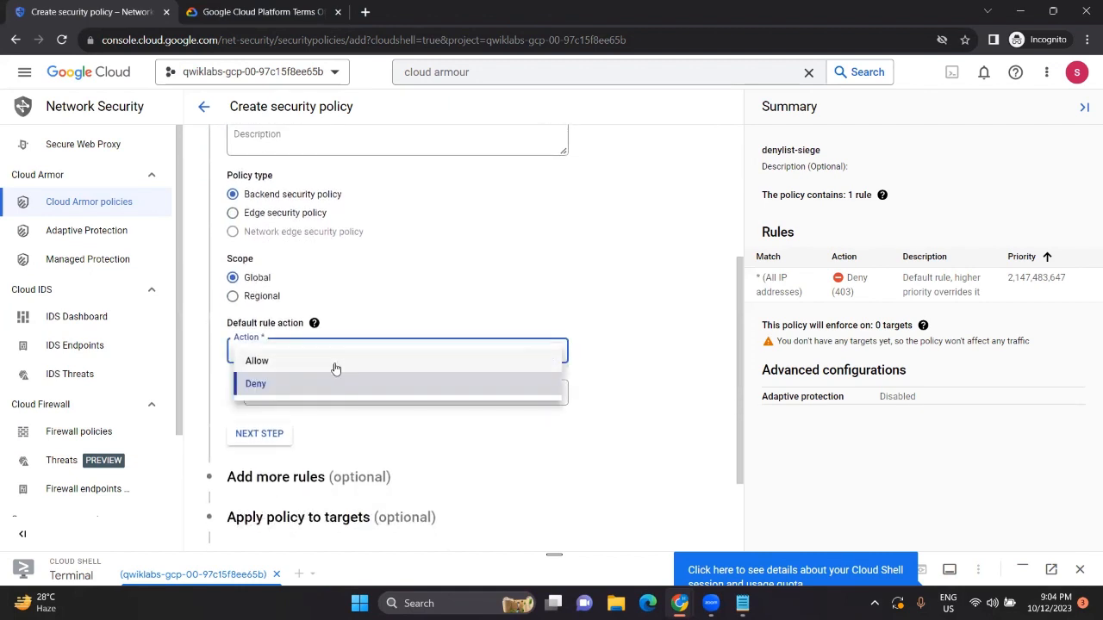
click(330, 367)
click(248, 396)
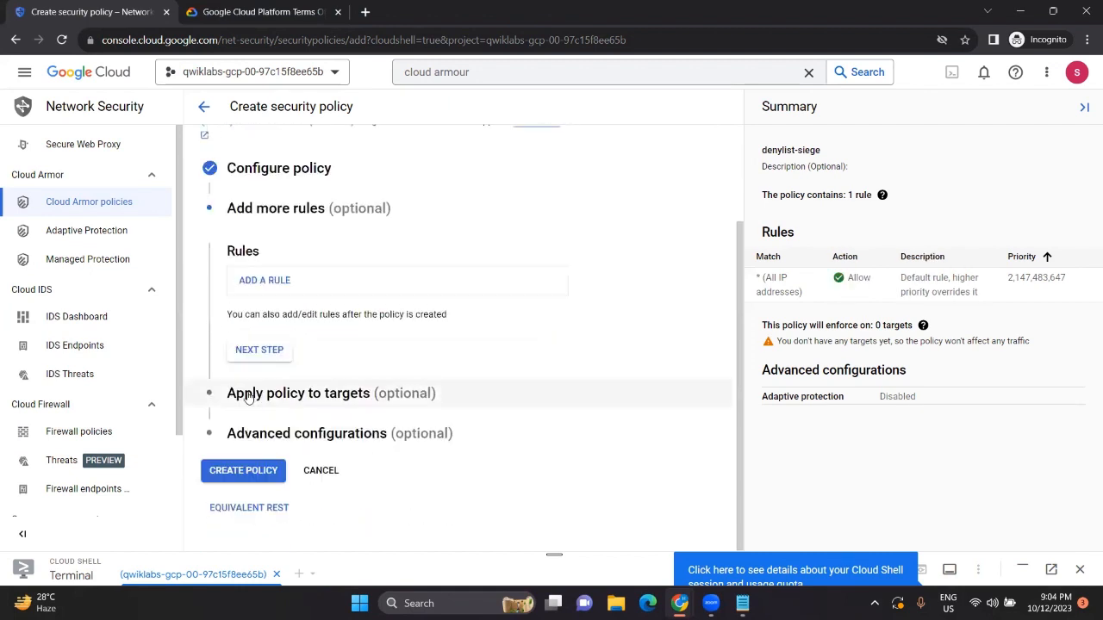
- Check the lab's next instruction and add a new rule to the denylist-siege policy
key(alt+Tab)
scroll(584, 362, down, 1)
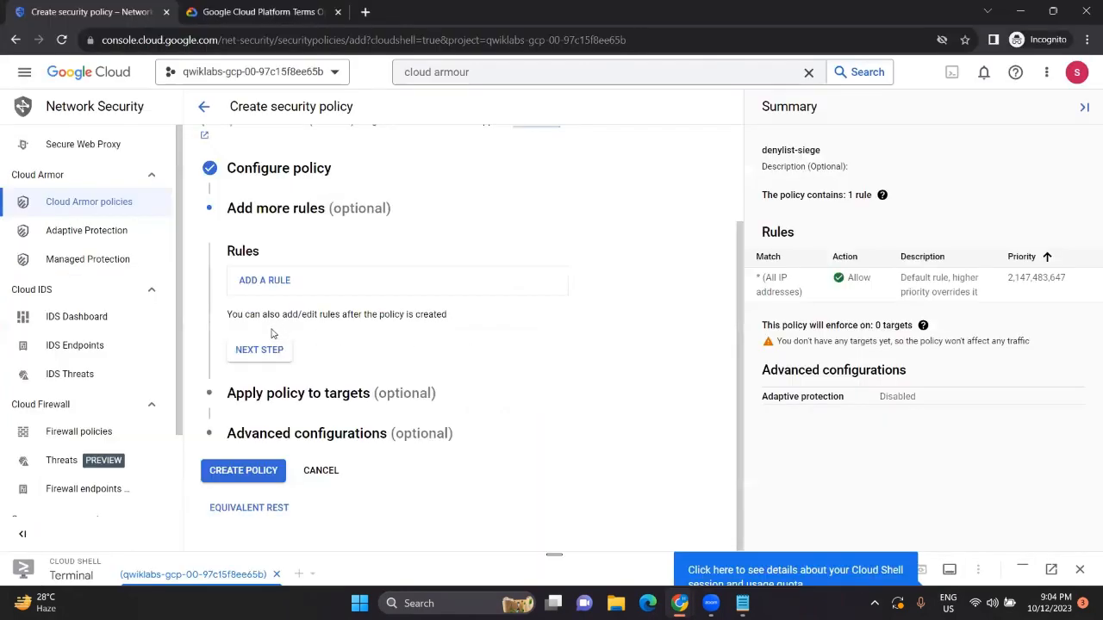
click(285, 286)
scroll(318, 343, down, 1)
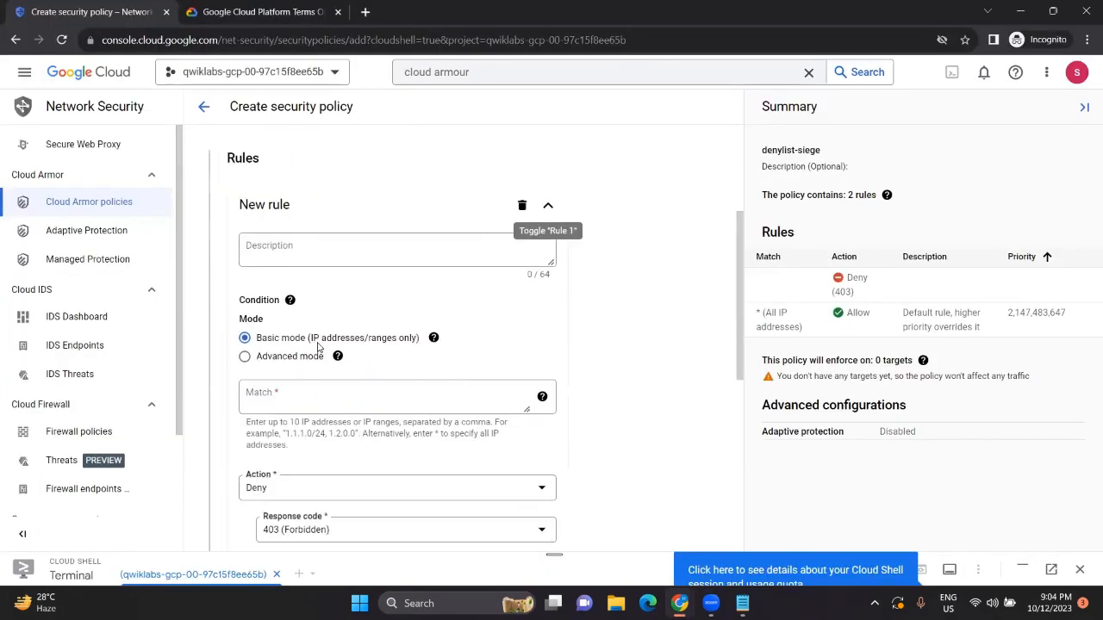
- Compare the lab's rule values and SIEGE_IP instruction with the new rule's Match condition and mode options
key(alt+Tab)
scroll(496, 336, down, 1)
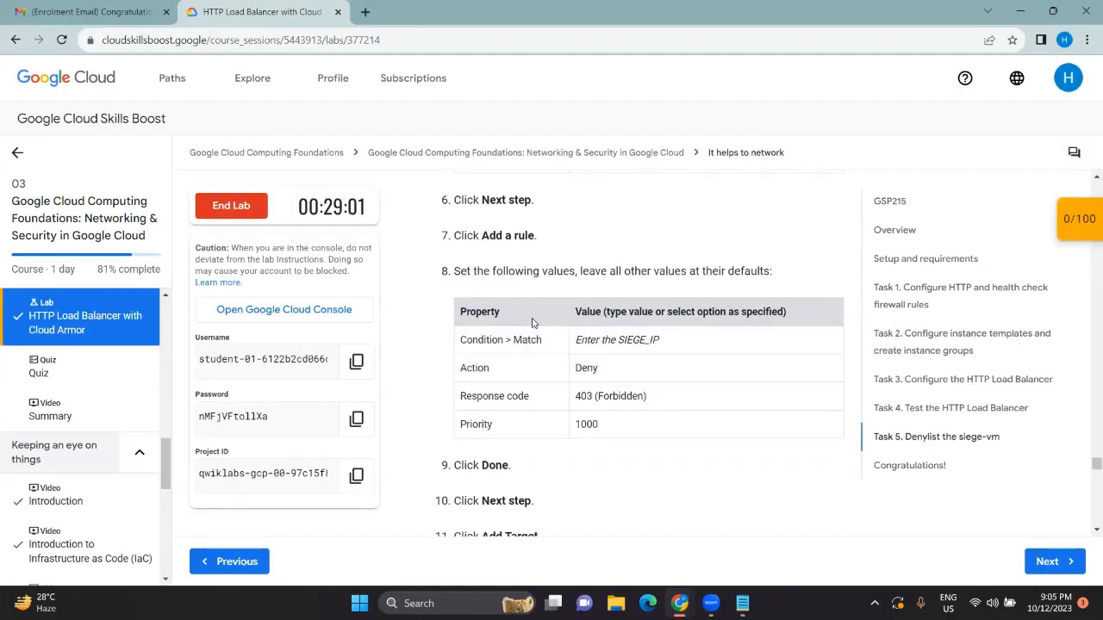
scroll(497, 336, down, 1)
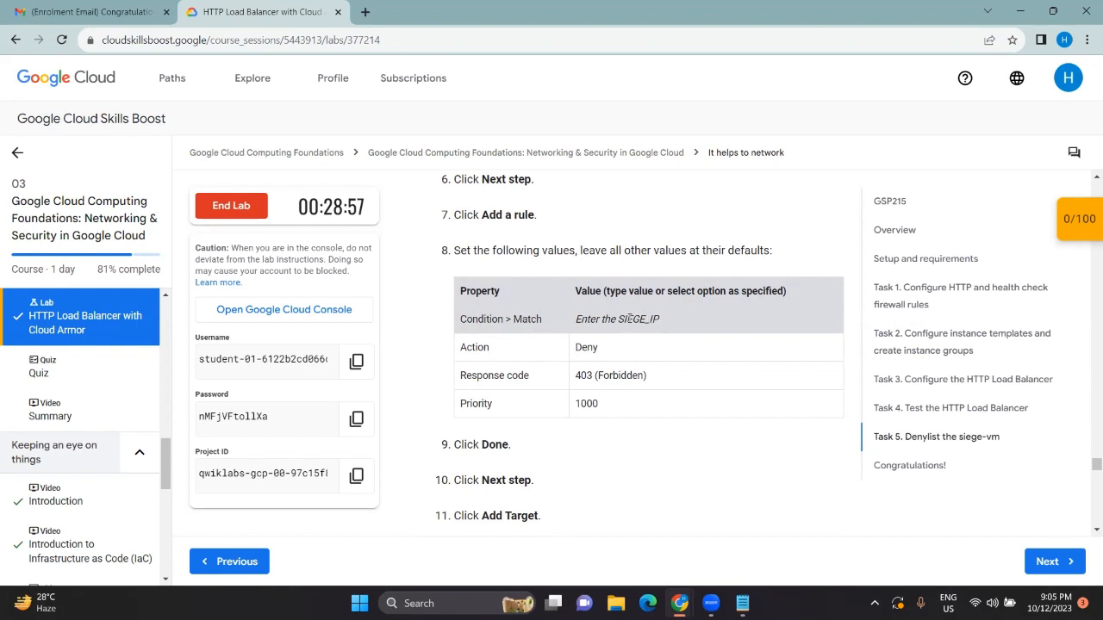
scroll(628, 319, up, 6)
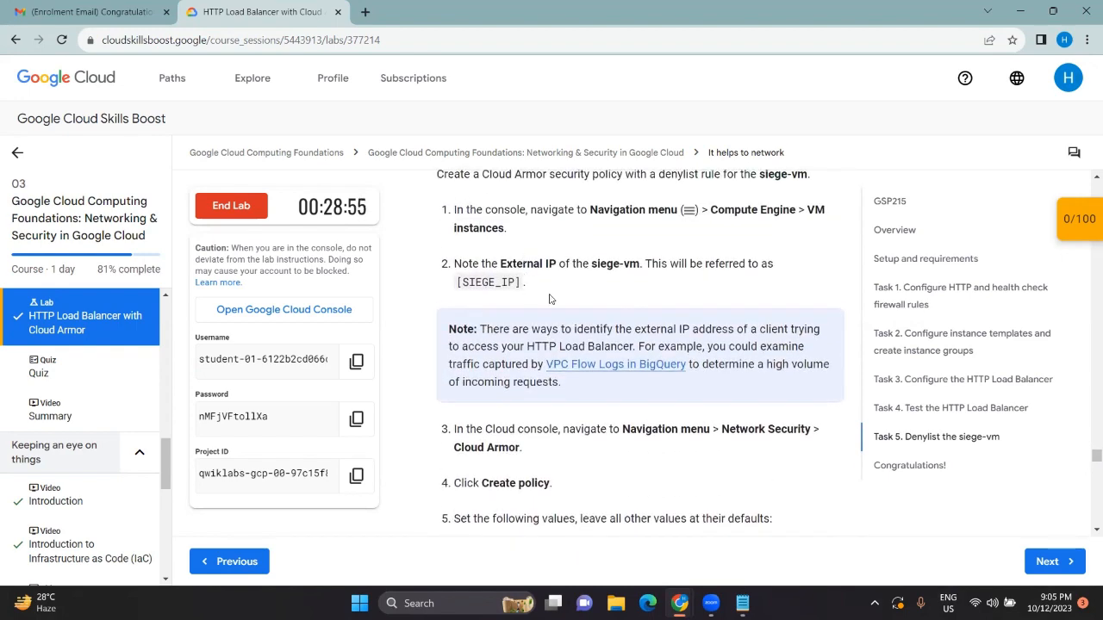
scroll(521, 298, down, 5)
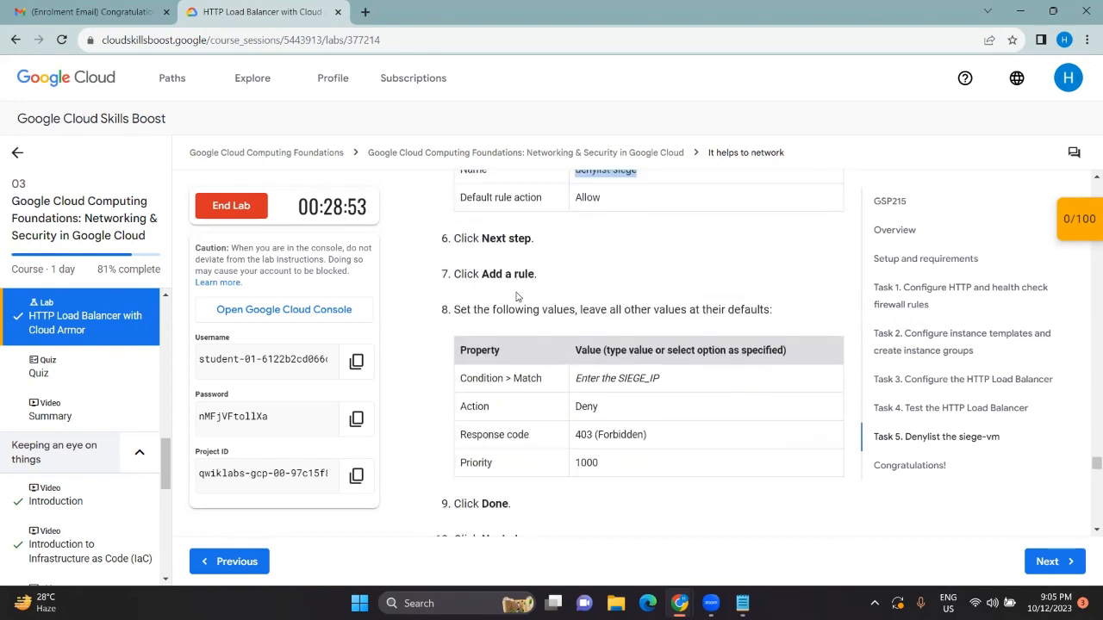
click(680, 603)
click(675, 505)
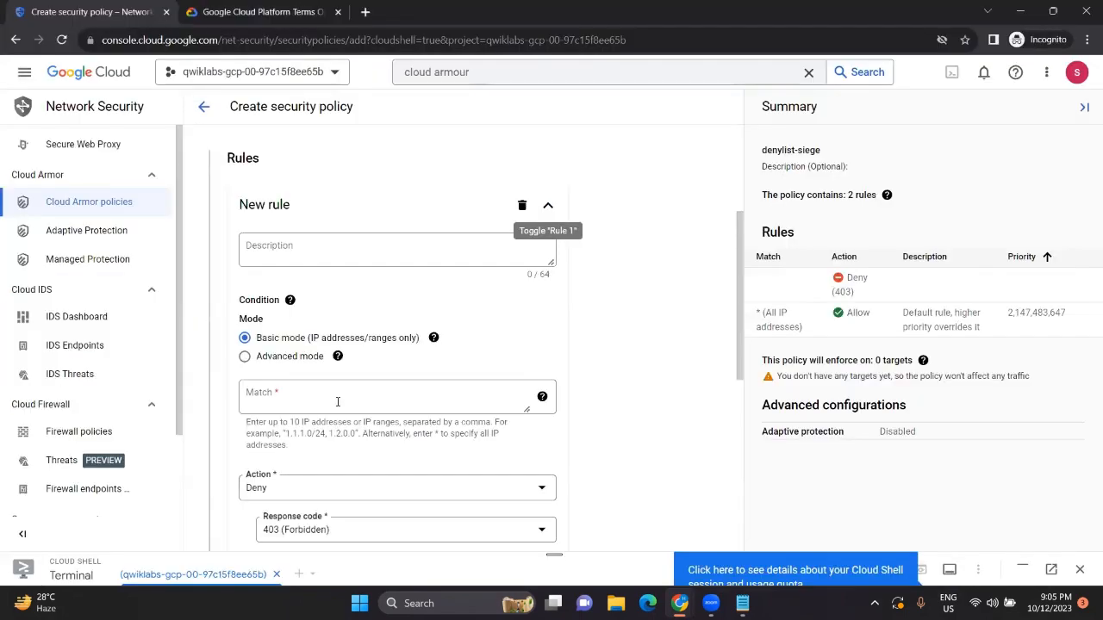
key(alt+Tab)
key(alt+Tab)
scroll(338, 348, down, 1)
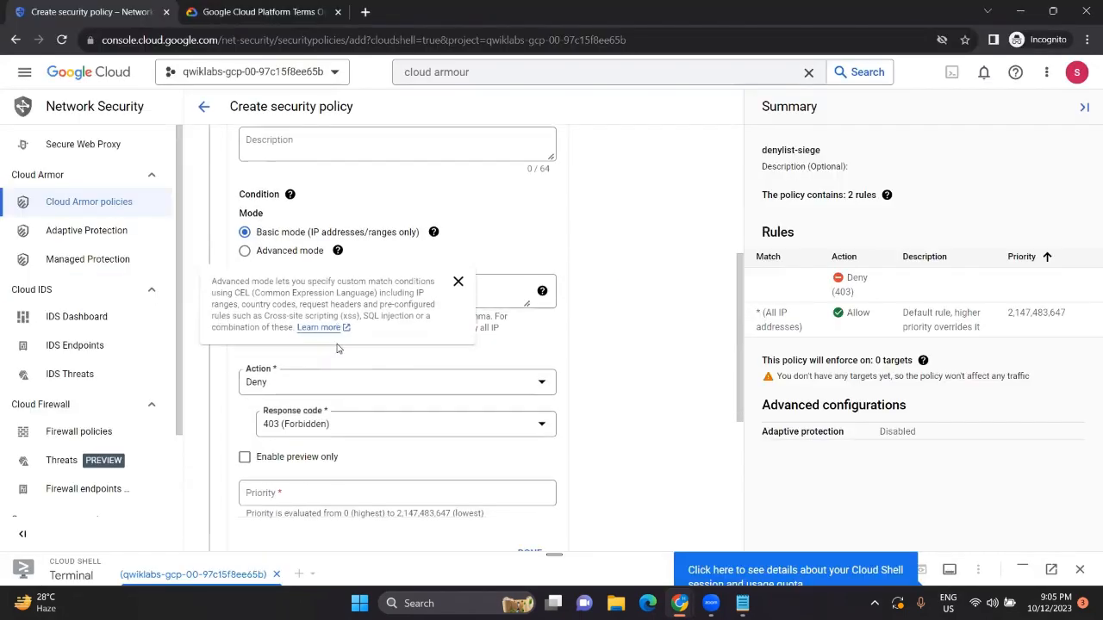
click(267, 288)
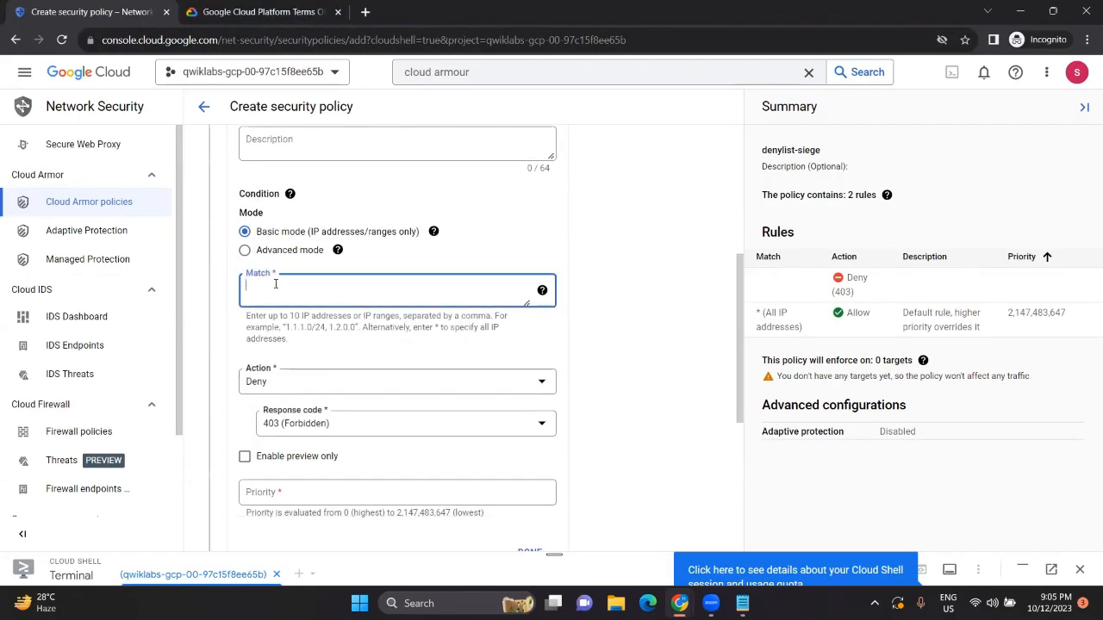
- Check the new rule's Deny action and 403 (Forbidden) response code against the lab, and set its priority to 1000
key(alt+Tab)
scroll(597, 387, down, 1)
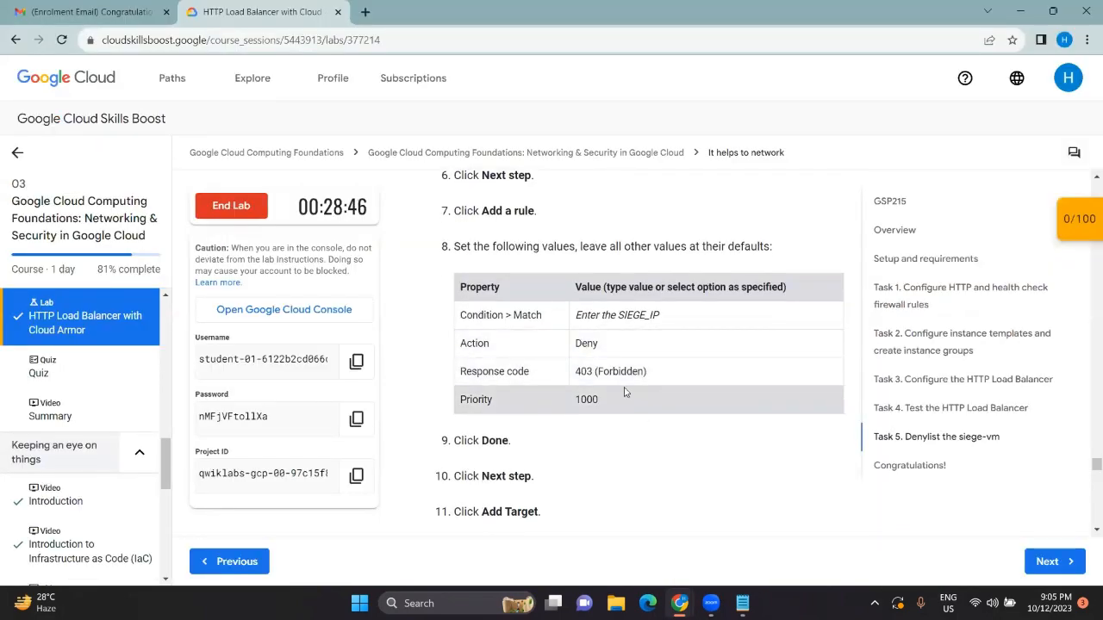
key(alt+Tab)
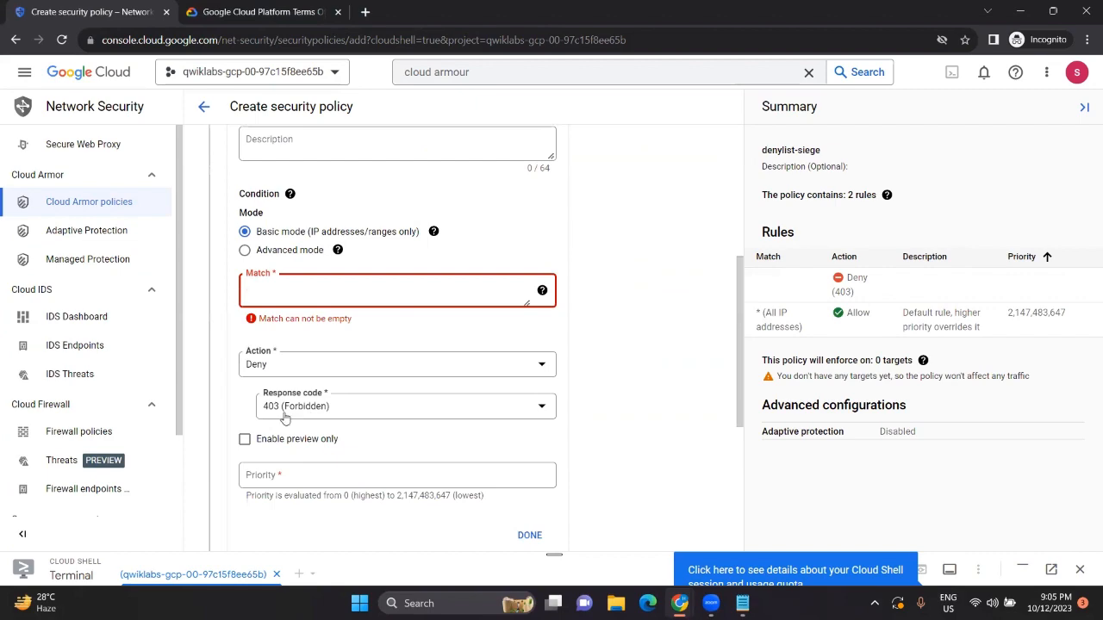
key(alt+Tab)
key(alt+Tab)
click(285, 472)
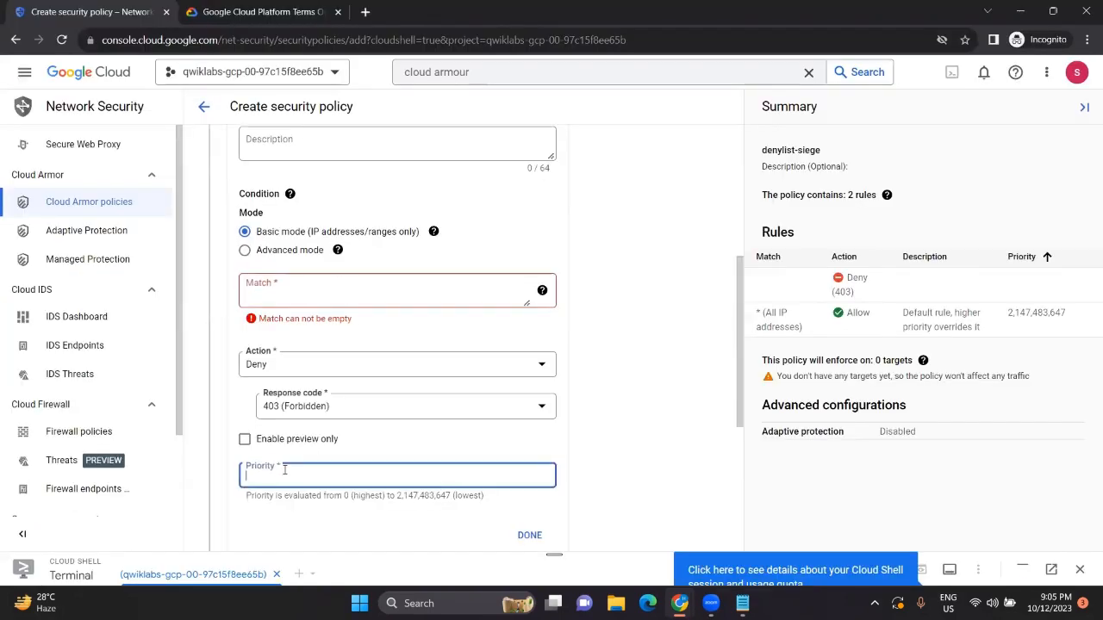
text(1000)
scroll(297, 454, down, 2)
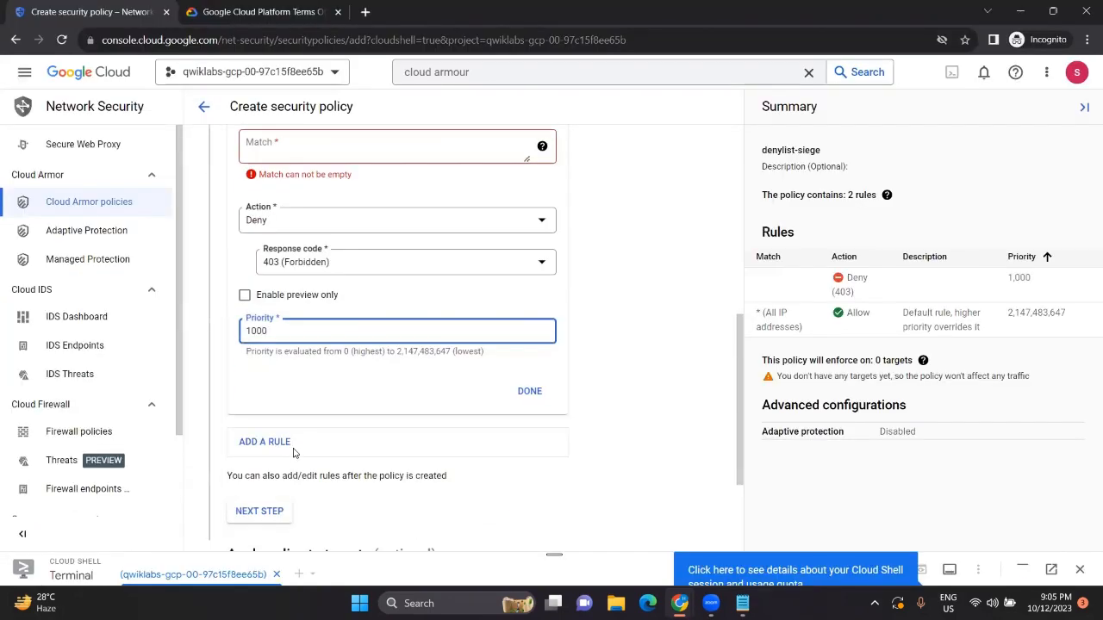
- Try to finish the new rule with its match left empty, and check the lab's steps for adding a target and creating the policy
key(alt+Tab)
scroll(533, 425, down, 2)
key(alt+Tab)
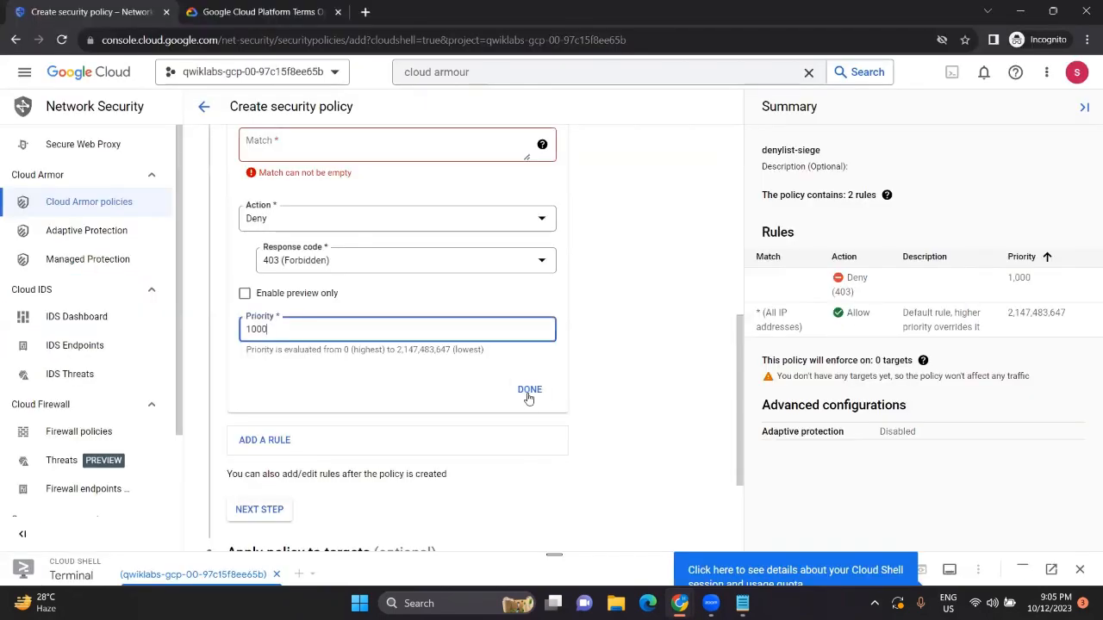
click(526, 389)
scroll(406, 419, down, 5)
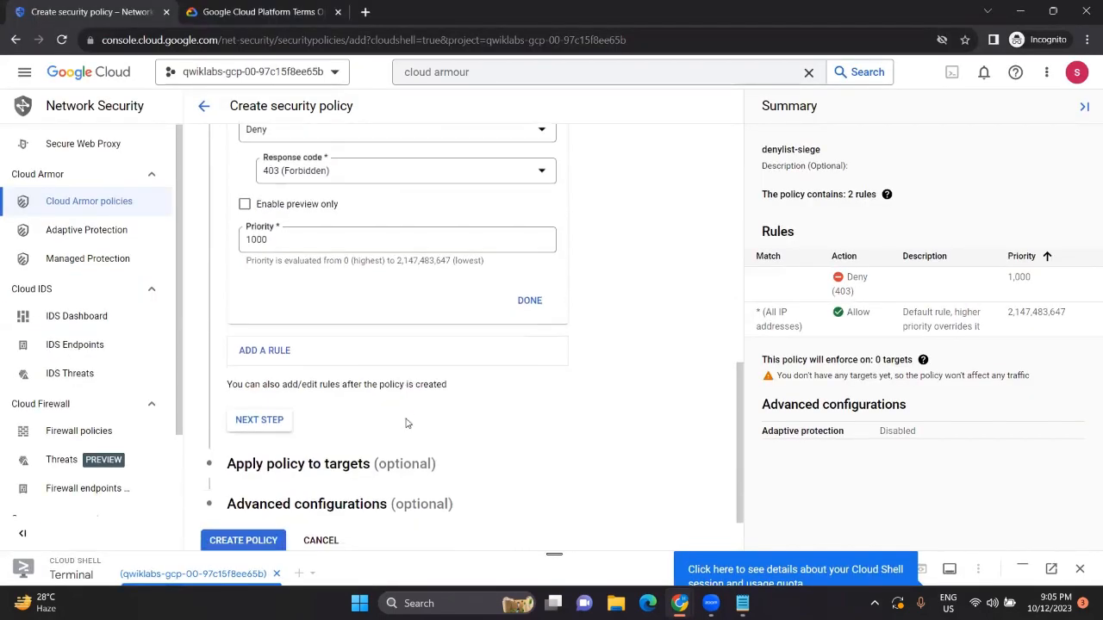
key(alt+Tab)
scroll(511, 390, down, 1)
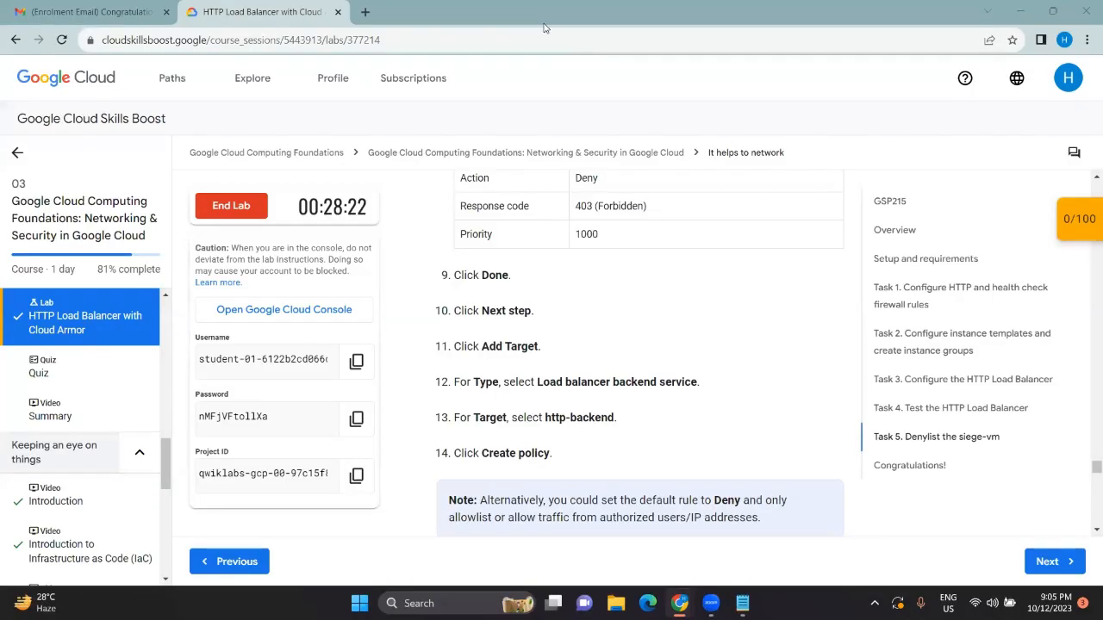
- Add a Load balancer backend service target to the denylist-siege policy, checking it against the lab, and open its backend service choices
key(alt+Tab)
key(alt+Tab)
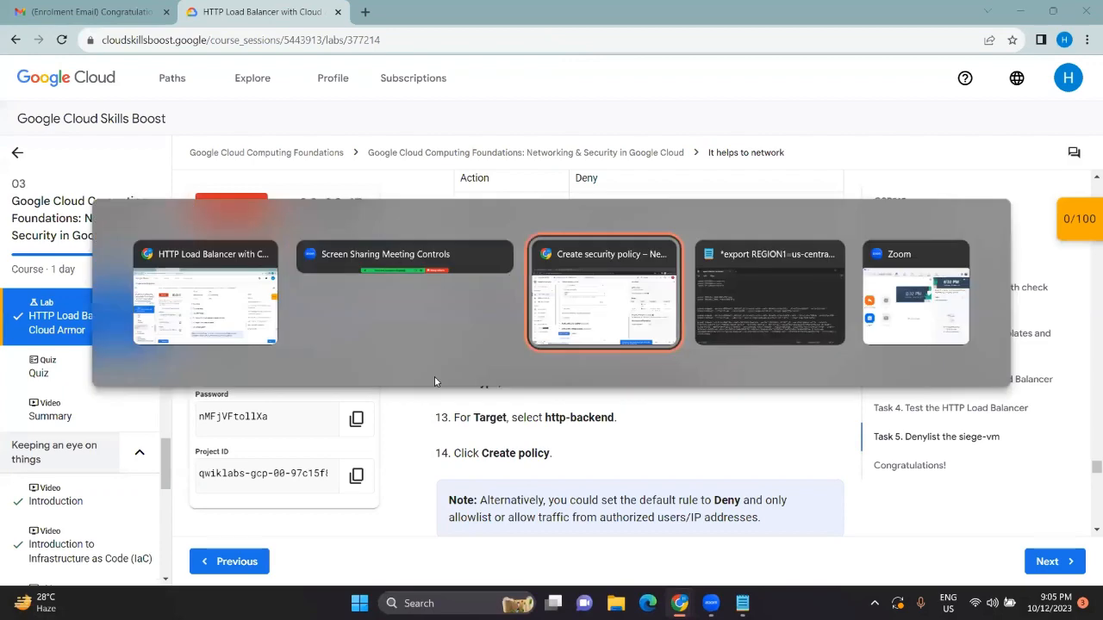
click(296, 393)
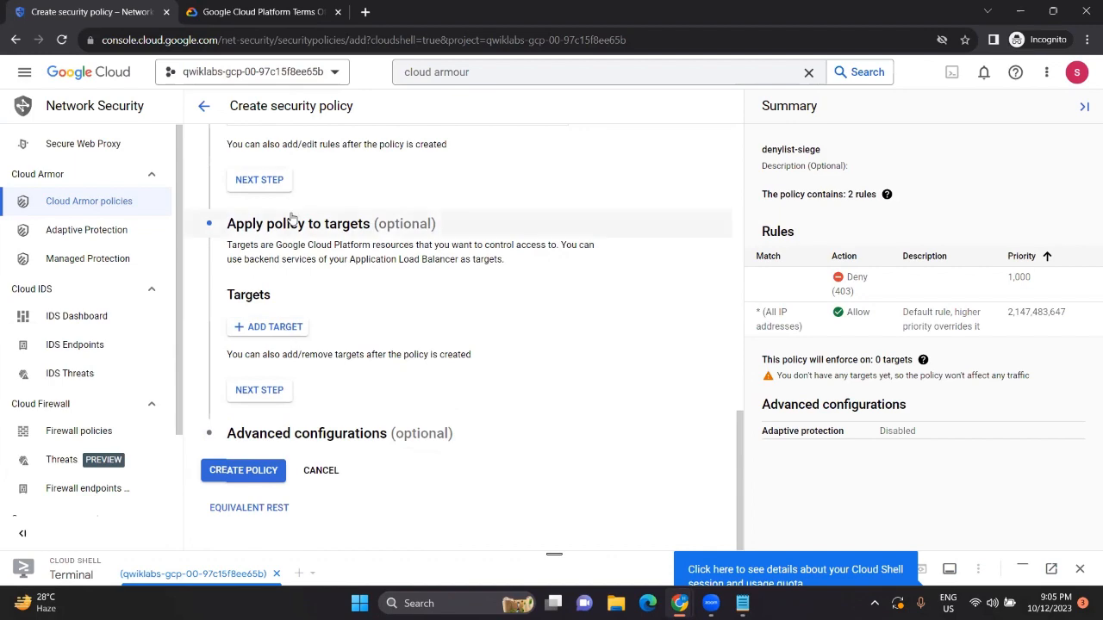
click(274, 327)
key(alt+Tab)
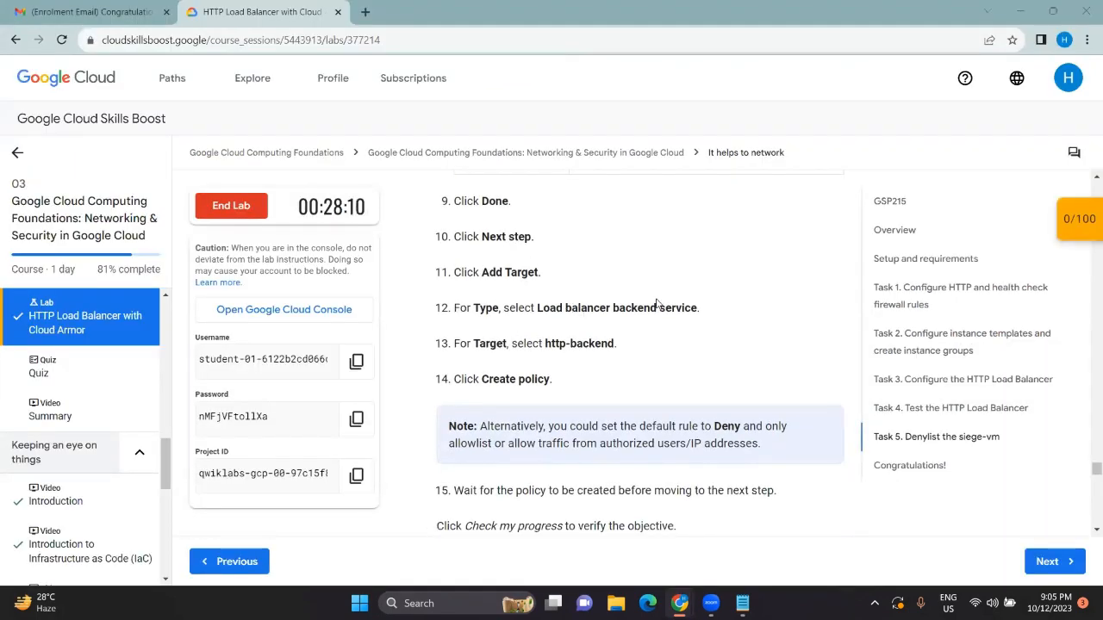
key(alt+Tab)
key(alt+Tab)
key(alt+Tab)
click(591, 335)
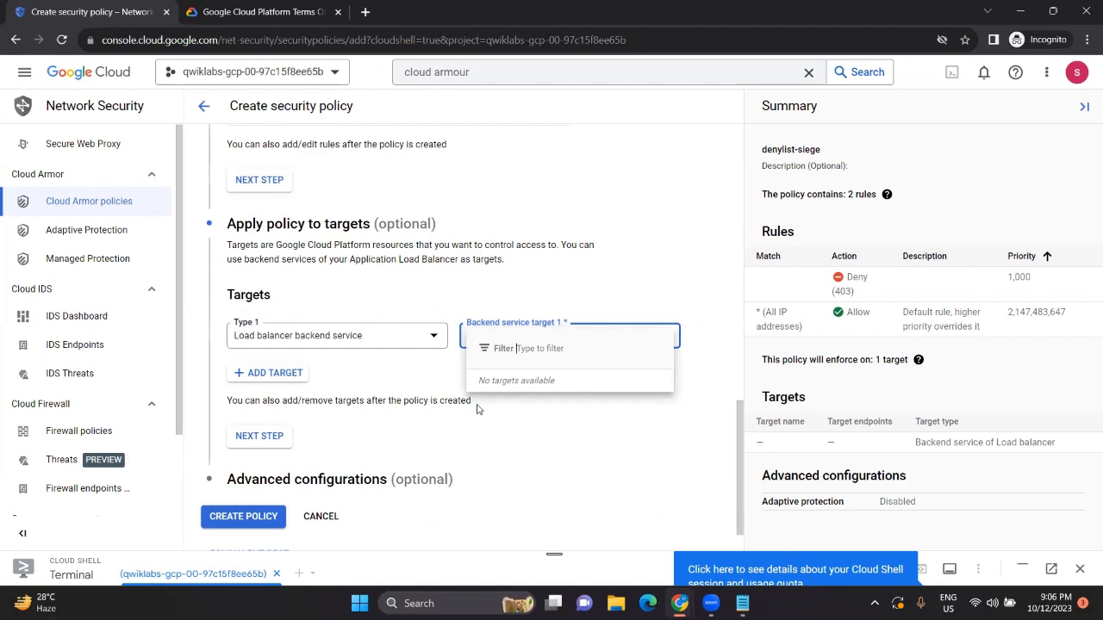
- Read the lab's remaining policy creation steps and the section on verifying that siege-vm cannot access the HTTP Load Balancer
key(alt+Tab)
scroll(493, 346, down, 1)
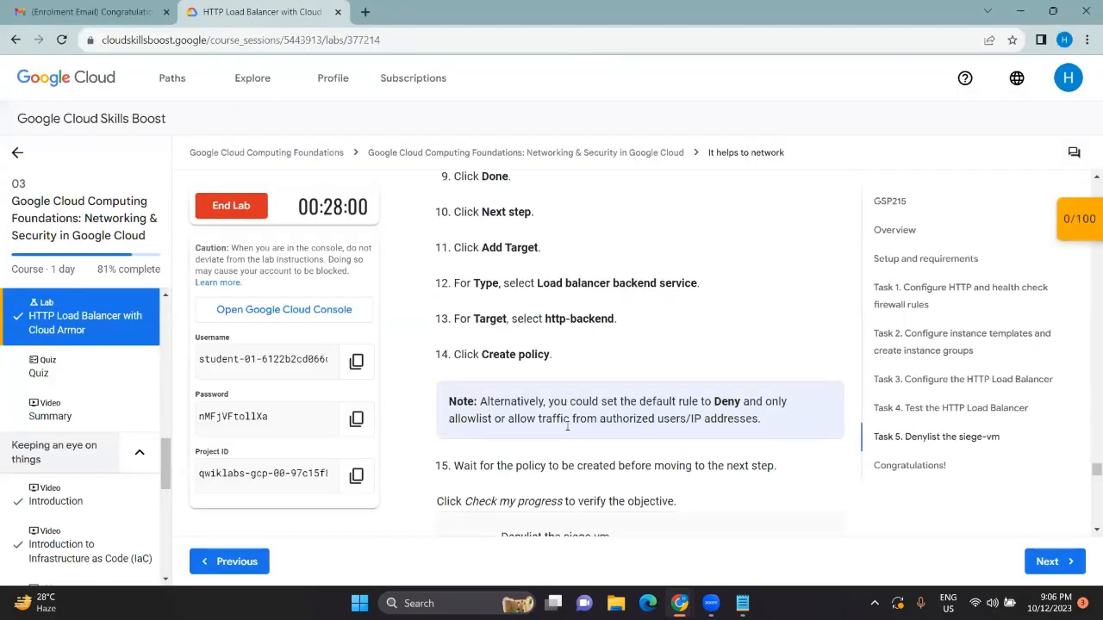
key(alt+Tab)
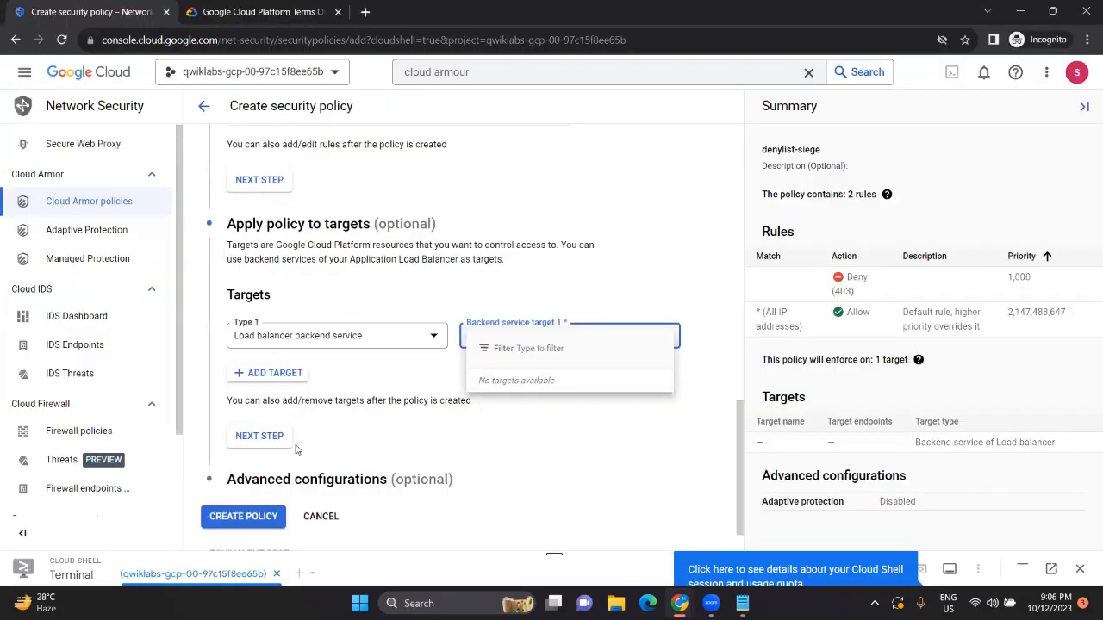
key(alt+Tab)
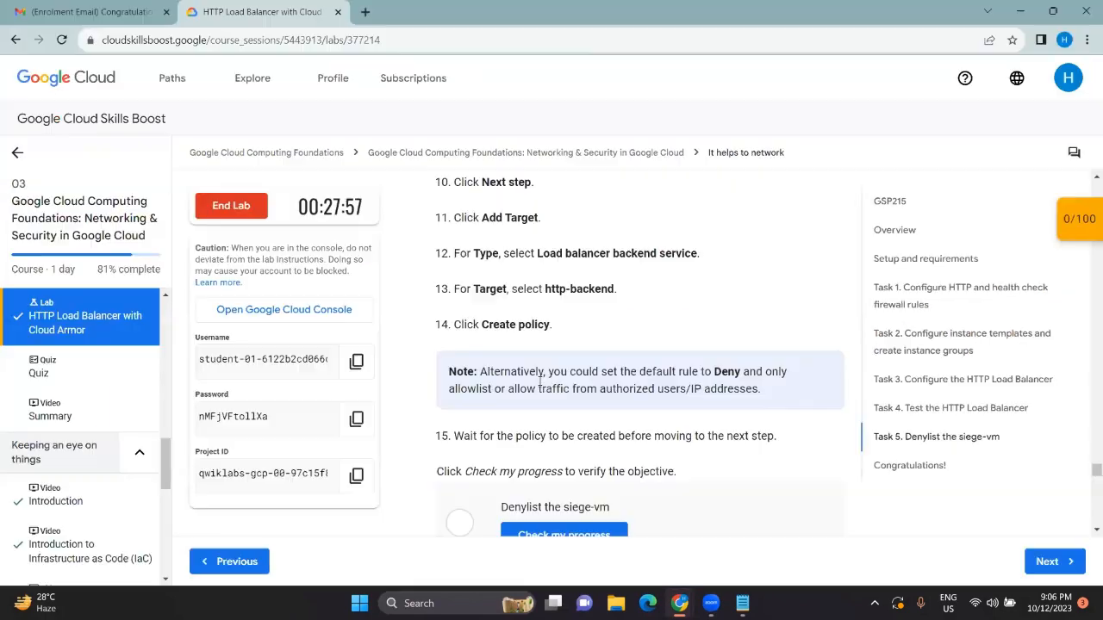
scroll(558, 373, down, 1)
scroll(558, 373, down, 2)
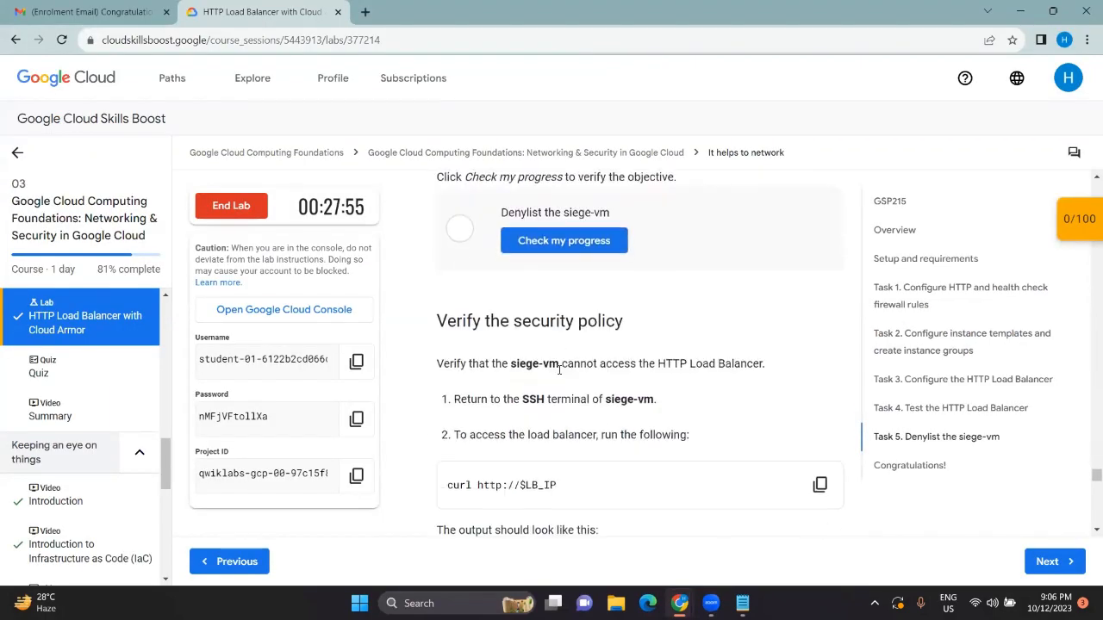
scroll(530, 284, up, 1)
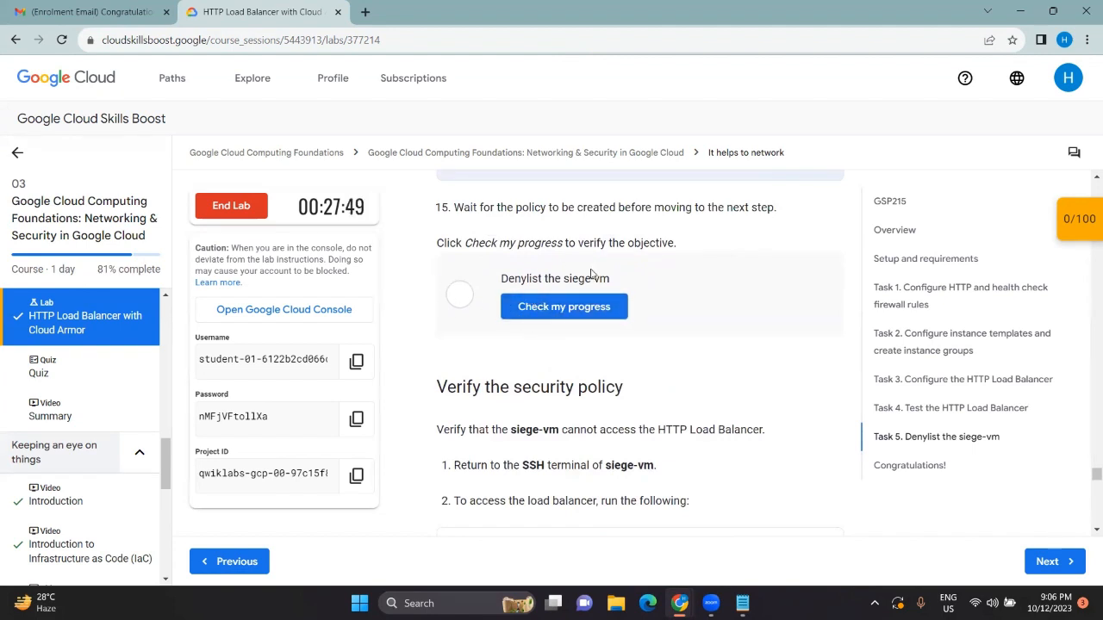
scroll(561, 423, down, 1)
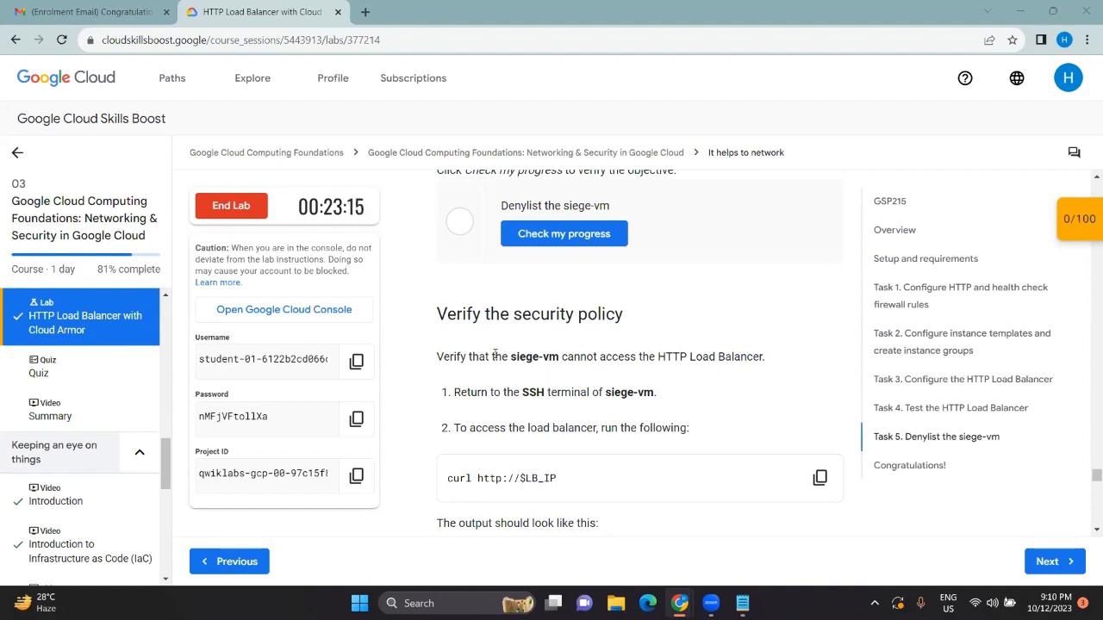
scroll(496, 340, down, 3)
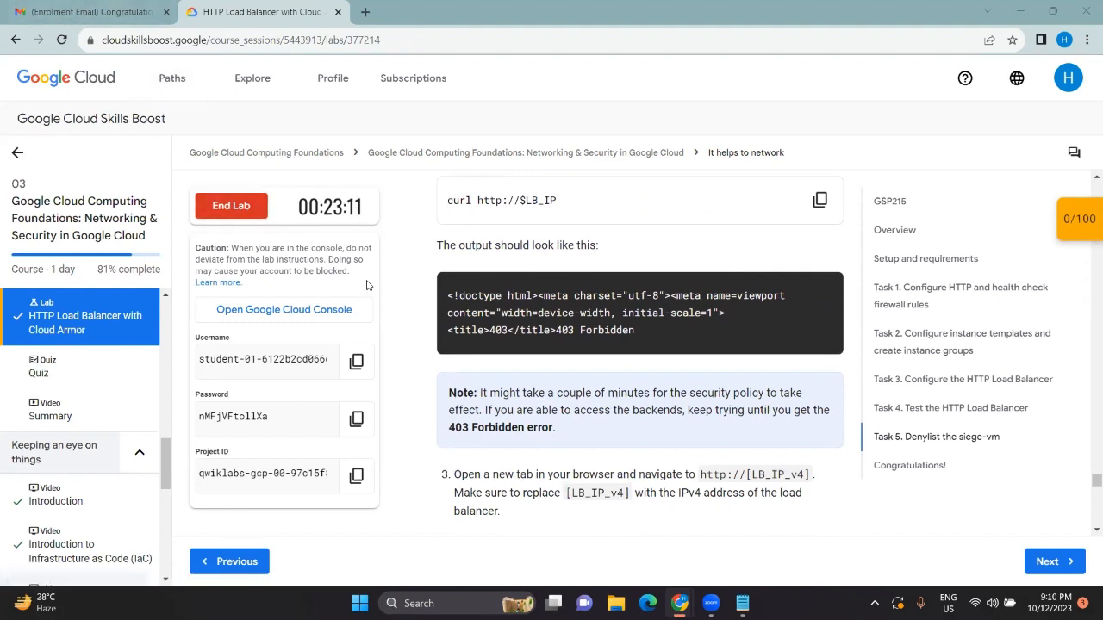
scroll(598, 316, up, 2)
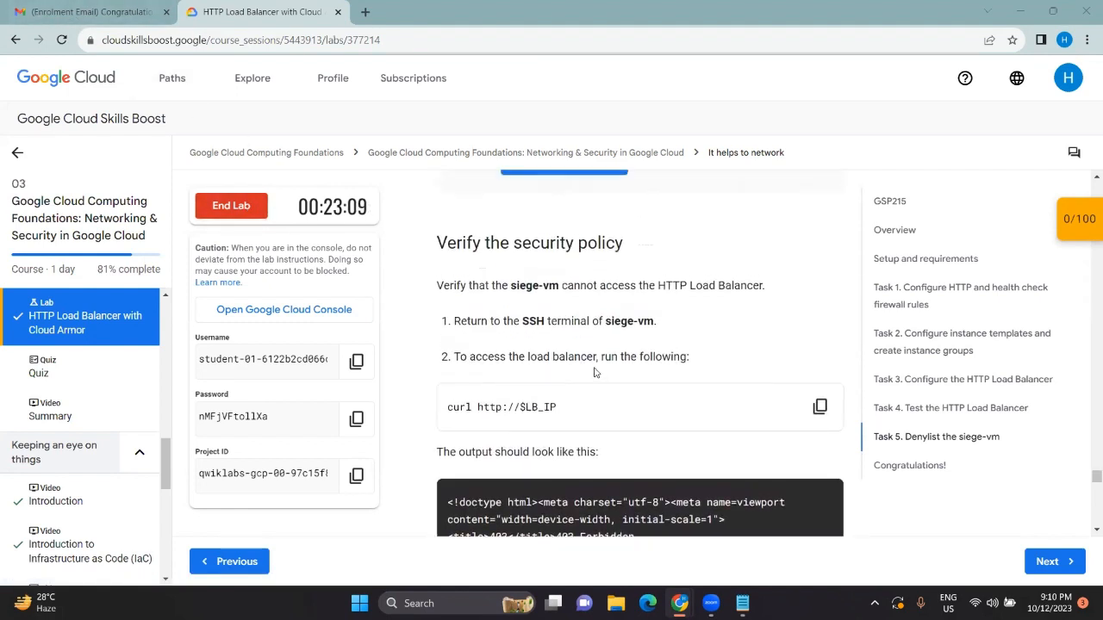
- Return to the Cloud console, close the open backend service choices and enlarge the Cloud Shell terminal
click(704, 574)
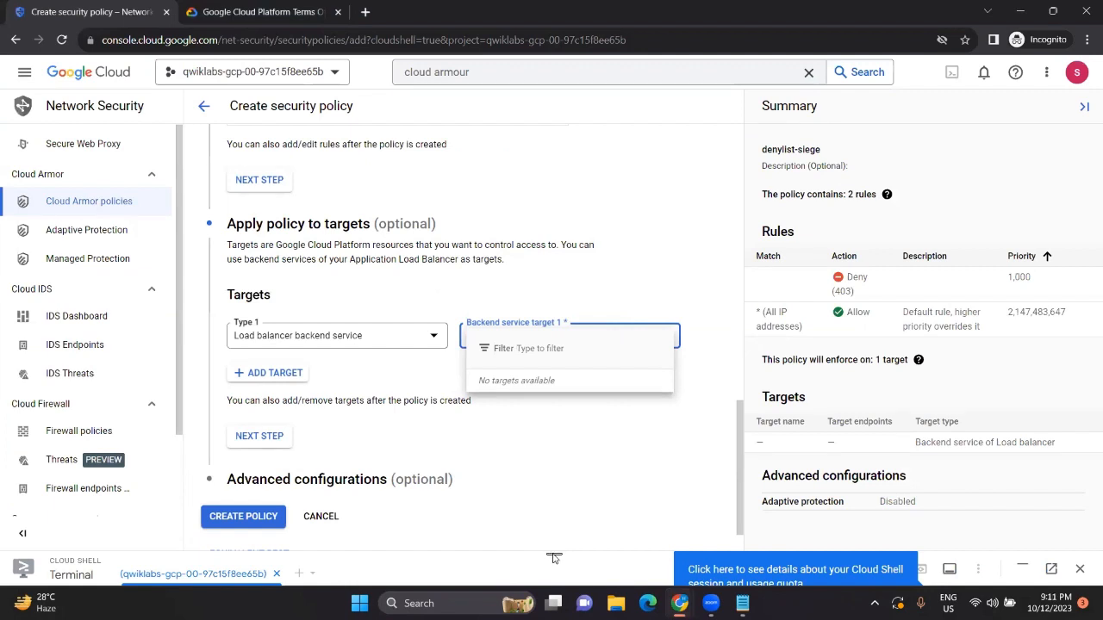
click(558, 500)
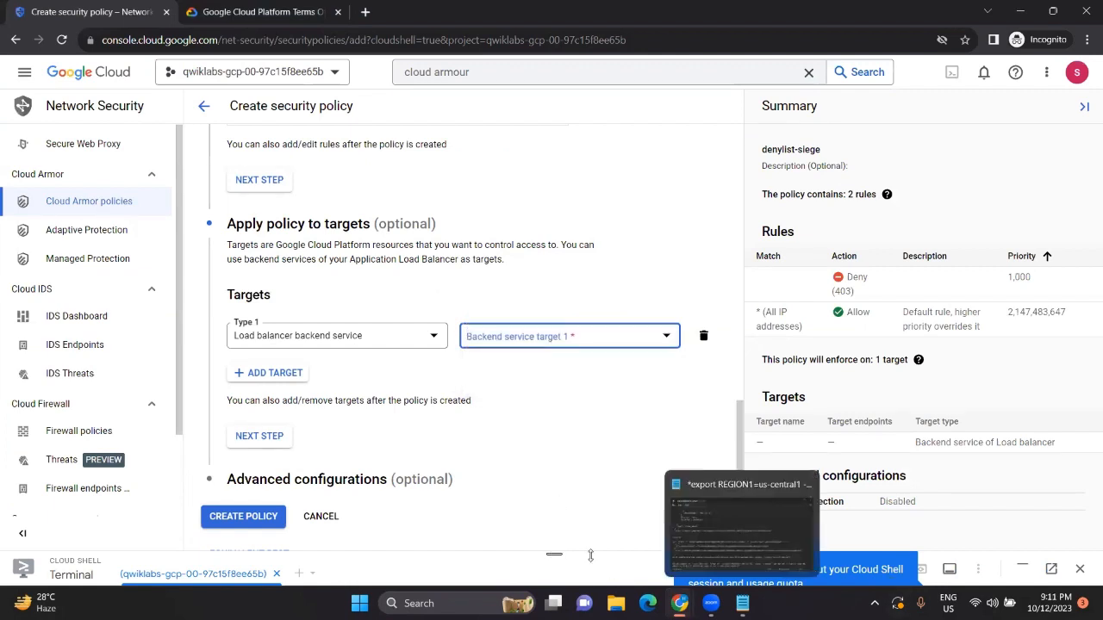
drag(554, 555, 549, 318)
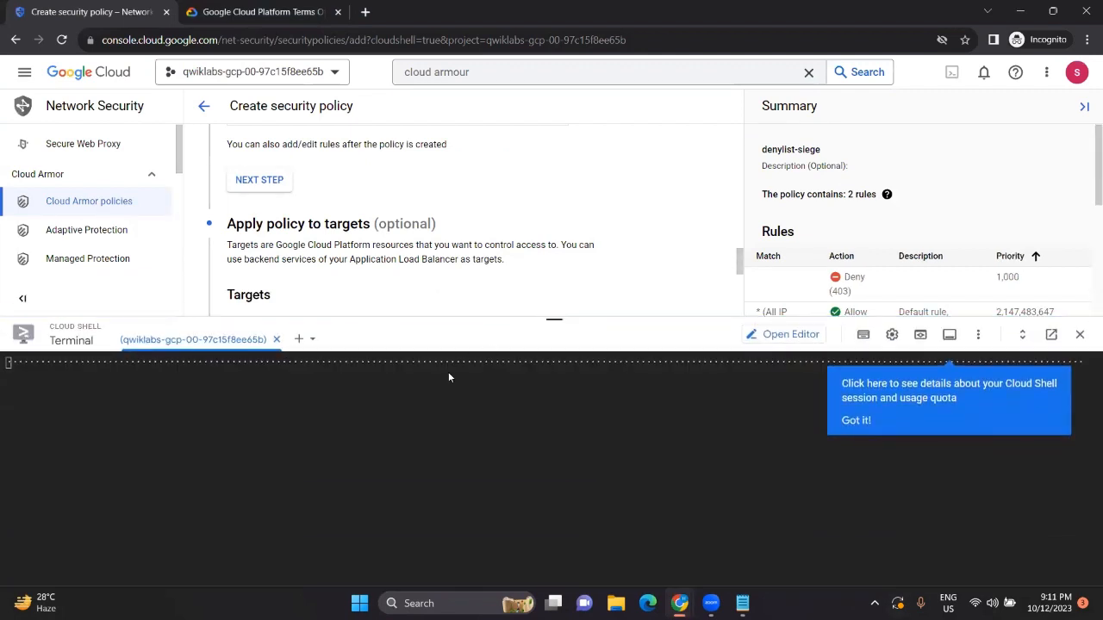
text(export LB_IP=)
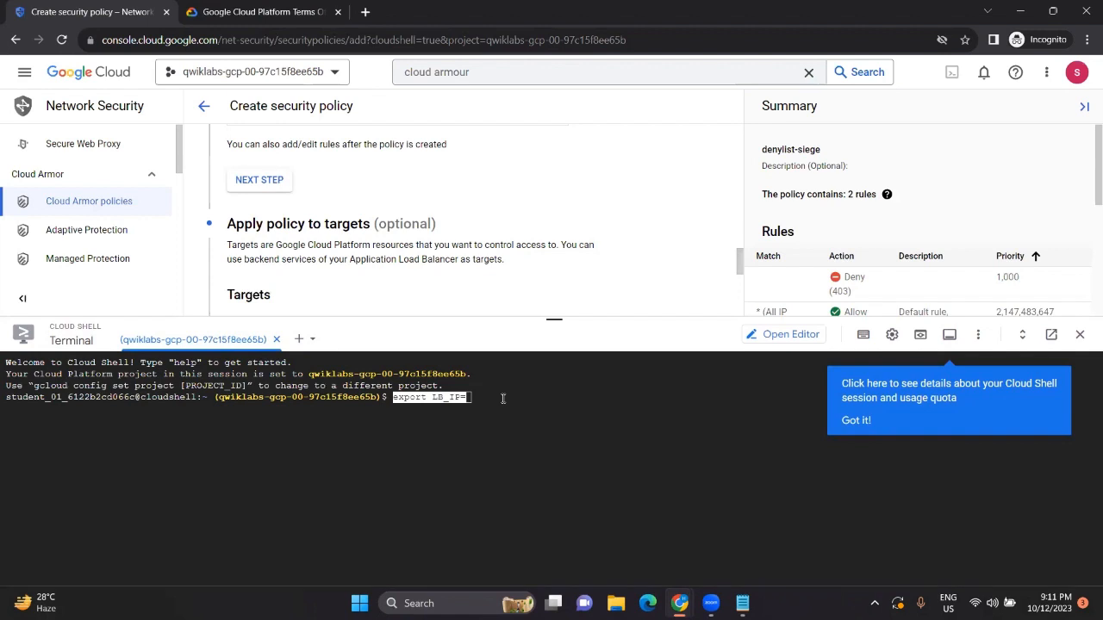
key(BackSpace)
key(BackSpace)
key(BackSpace)
key(BackSpace)
key(BackSpace)
key(BackSpace)
key(BackSpace)
key(BackSpace)
key(BackSpace)
key(BackSpace)
key(BackSpace)
key(BackSpace)
key(BackSpace)
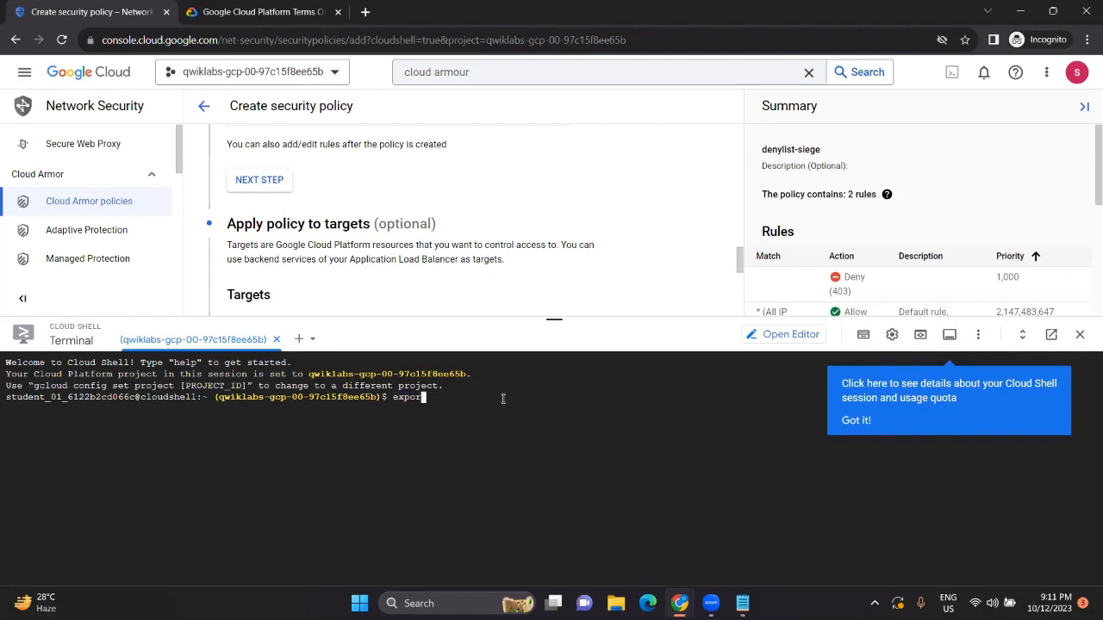
- Export REGION1=us-central1, REGION2=us-east4, VM_ZONE=us-east1-b, INSTANCE_NAME=$REGION1-mig and INSTANCE_NAME_2=$REGION2-mig in Cloud Shell
text(export REGION1=us-central1 export REGION2=us-east4 export VM_ZONE=us-east1-b)
key(Return)
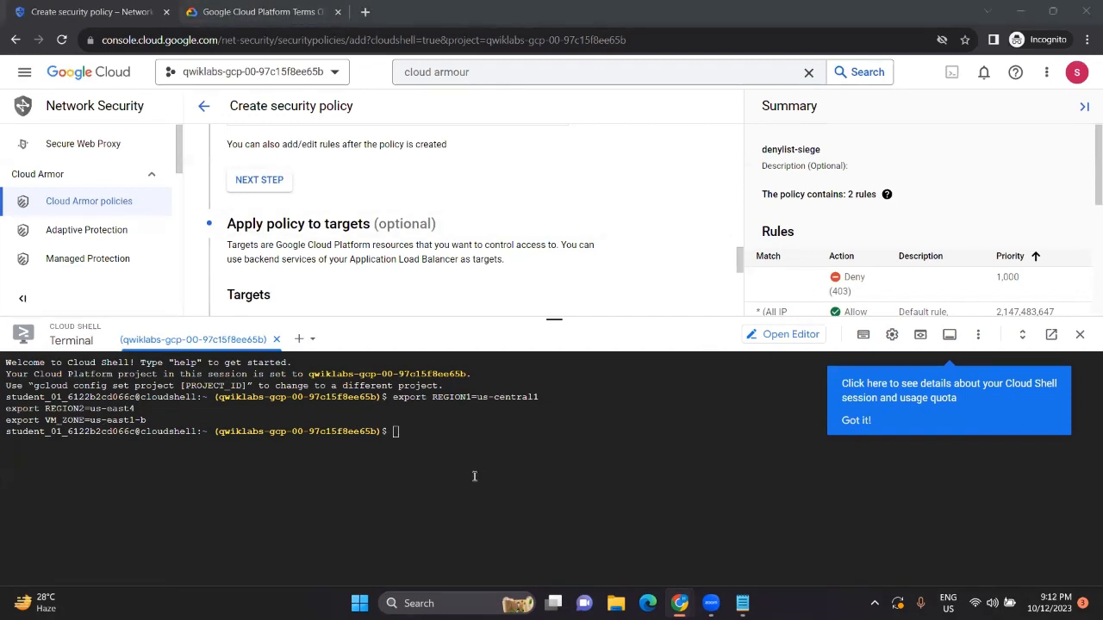
click(437, 431)
text(export INSTANCE_NAME=$REGION1-mig export INSTANCE_NAME_2=$REGION2-mig)
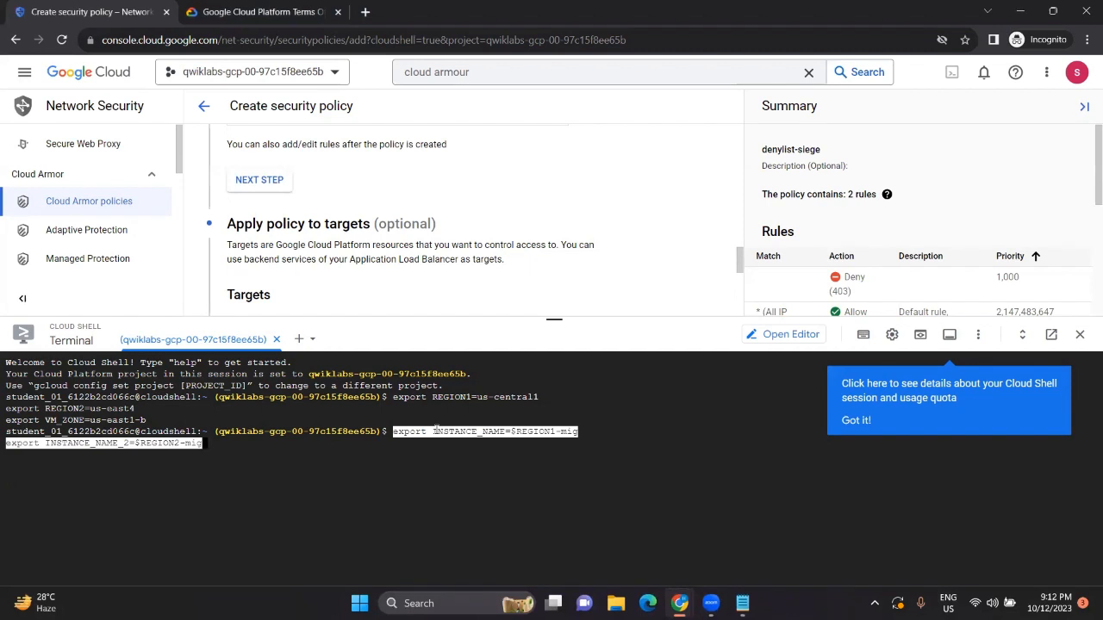
key(Return)
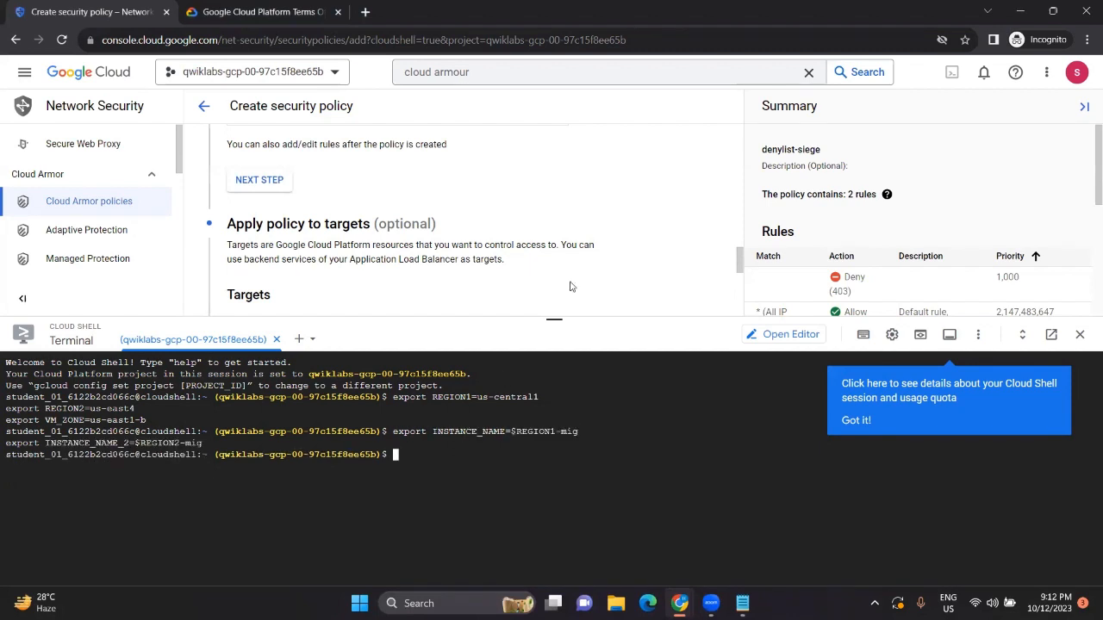
- Run the prepared gcloud script for the firewall rules, instance templates, instance groups and siege-vm load test, and authorize Cloud Shell
key(alt+Tab)
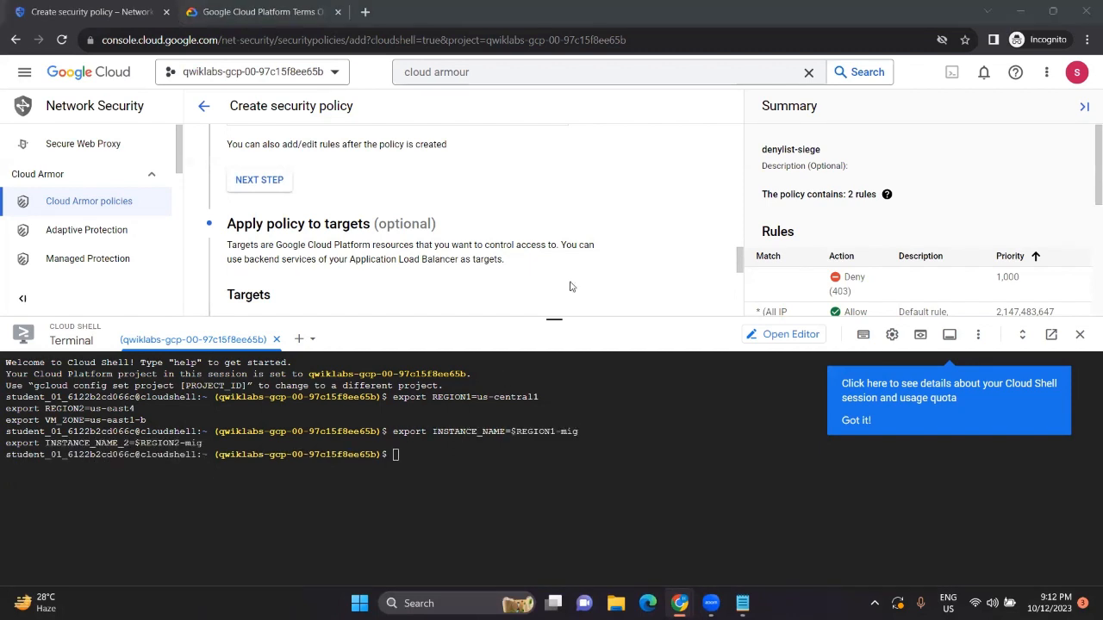
click(448, 461)
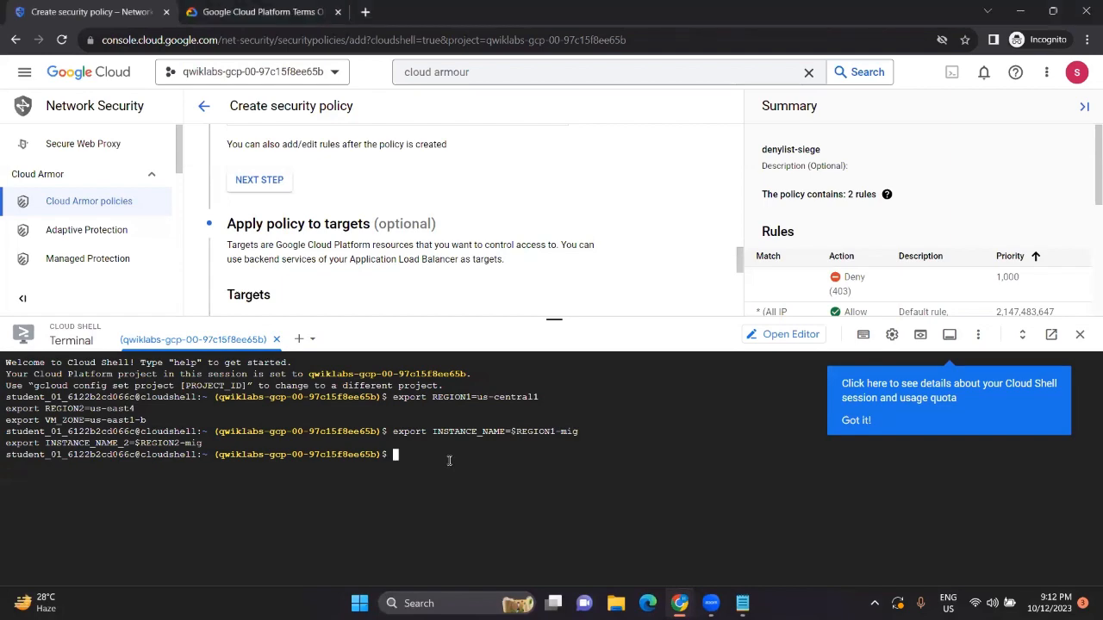
key(ctrl+v)
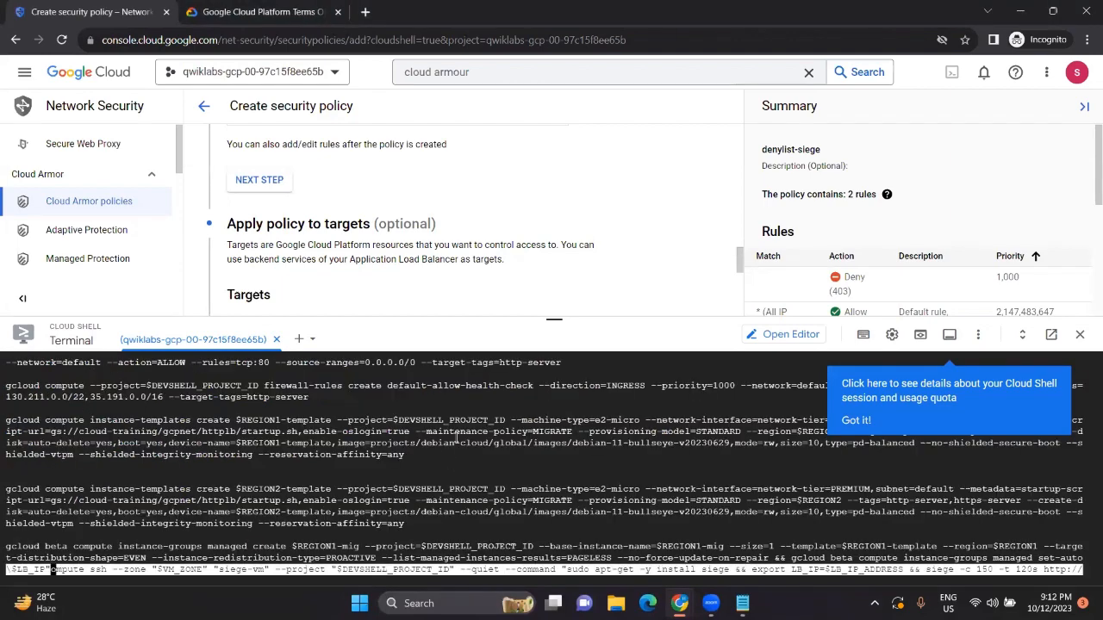
key(Return)
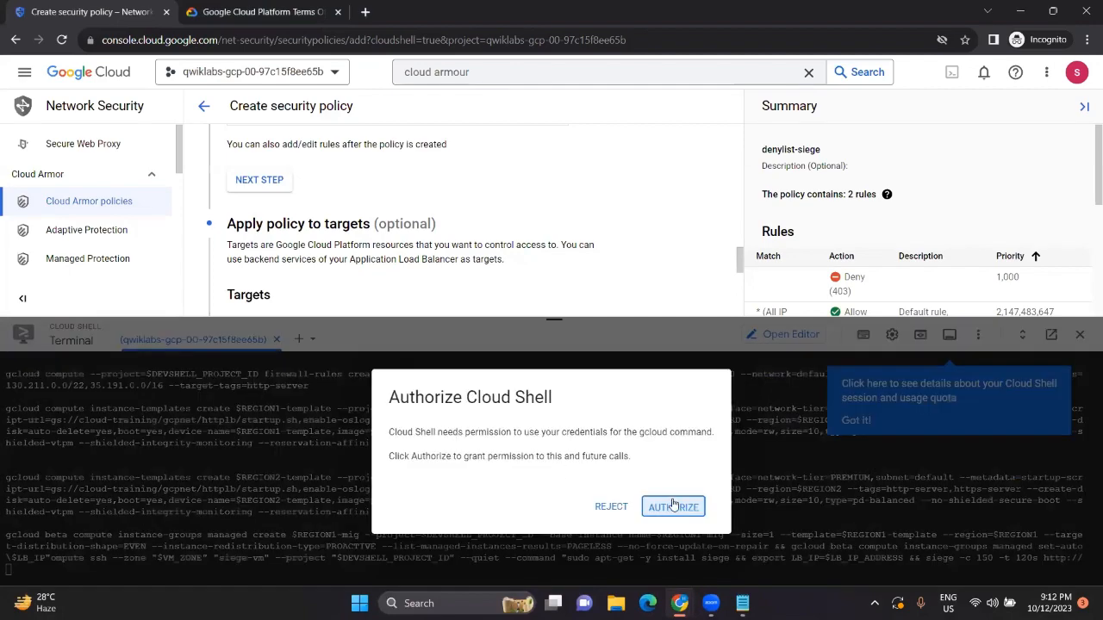
click(674, 506)
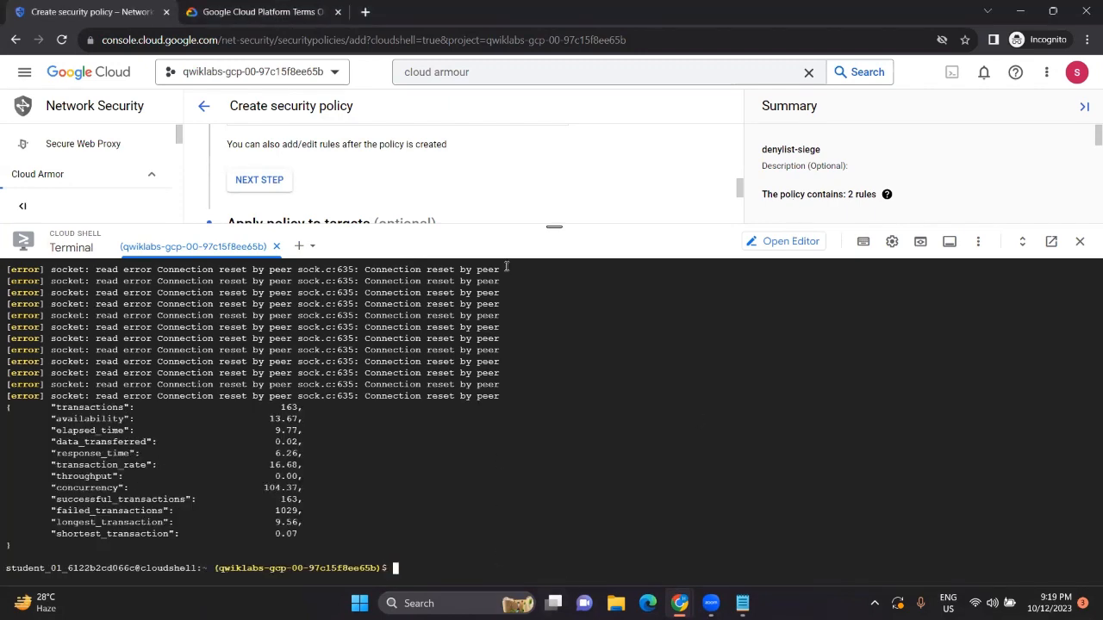
- Return to the lab page and check progress for the instance templates and instance group checkpoint and the HTTP Load Balancer checkpoint
mouse_move(680, 603)
click(637, 543)
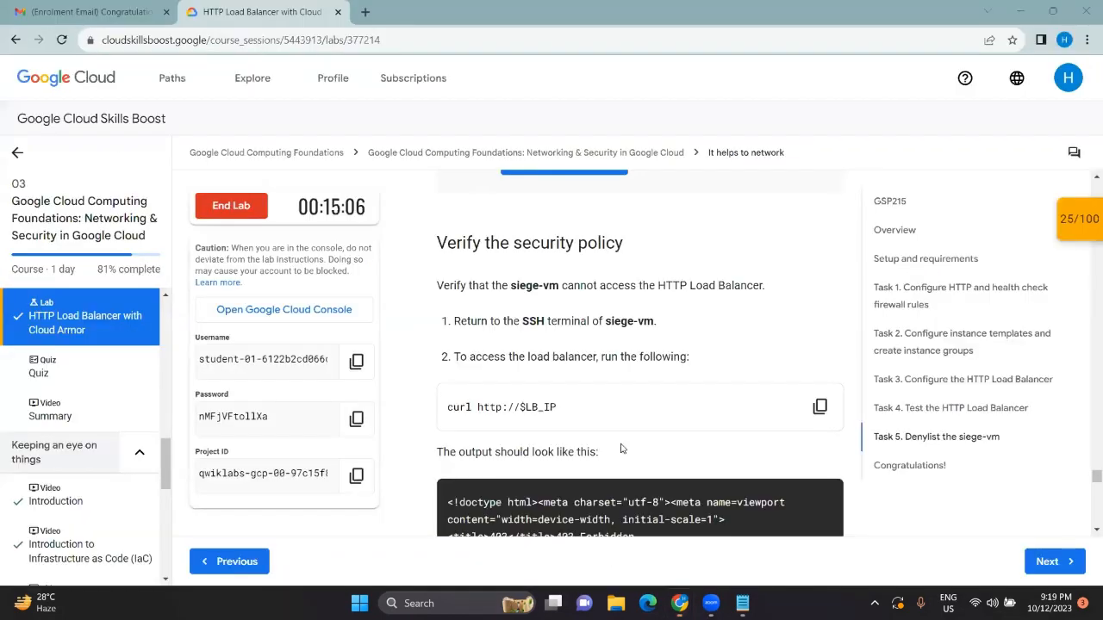
scroll(589, 320, up, 15)
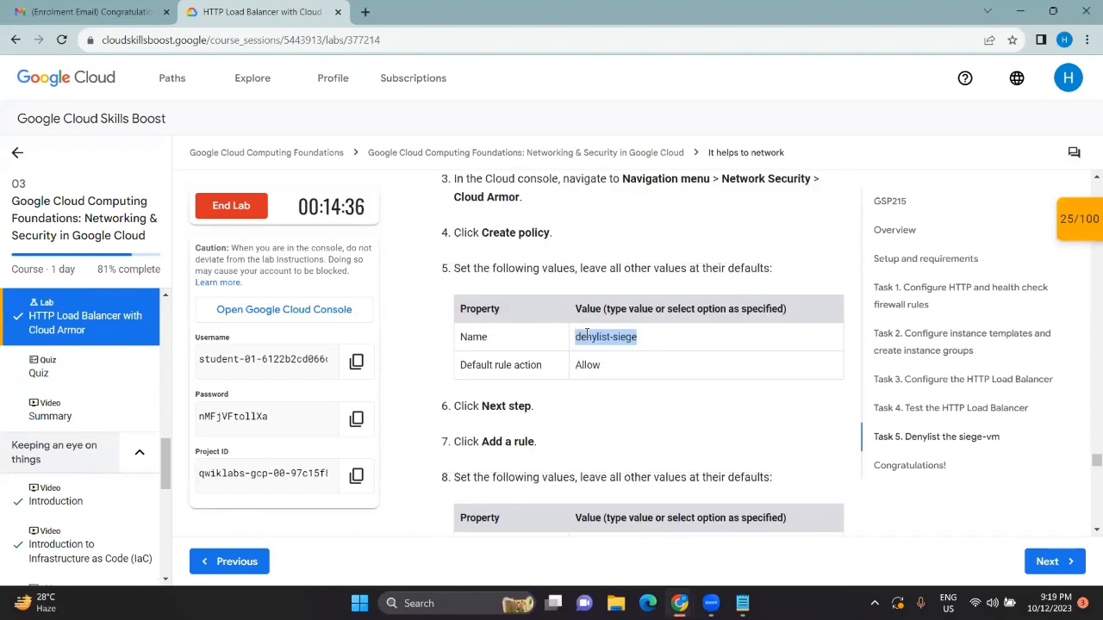
scroll(586, 337, up, 20)
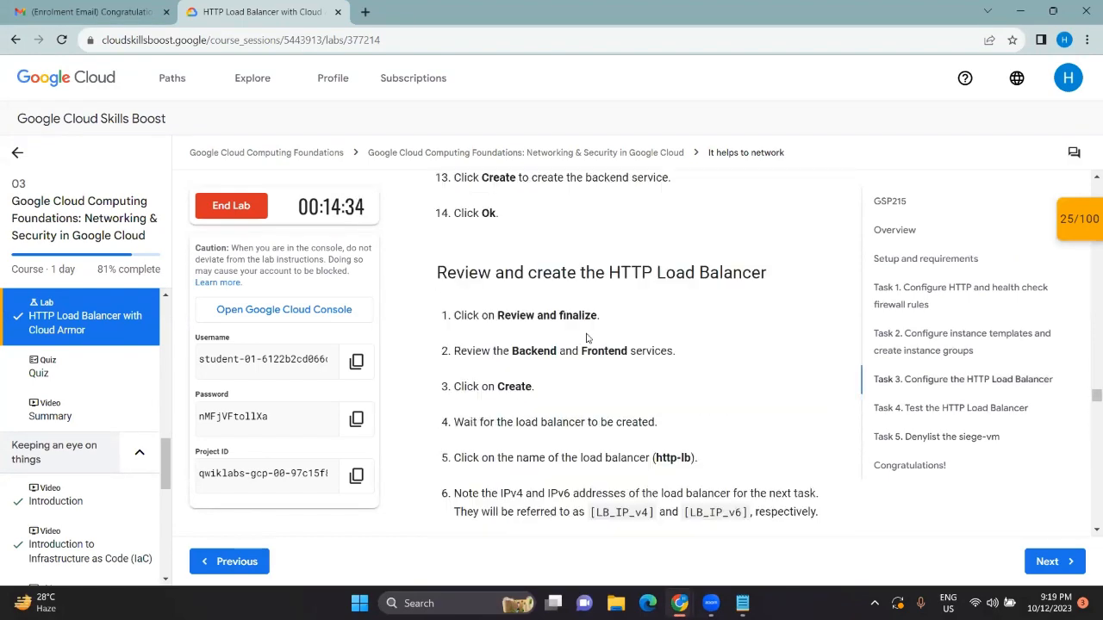
scroll(586, 337, up, 15)
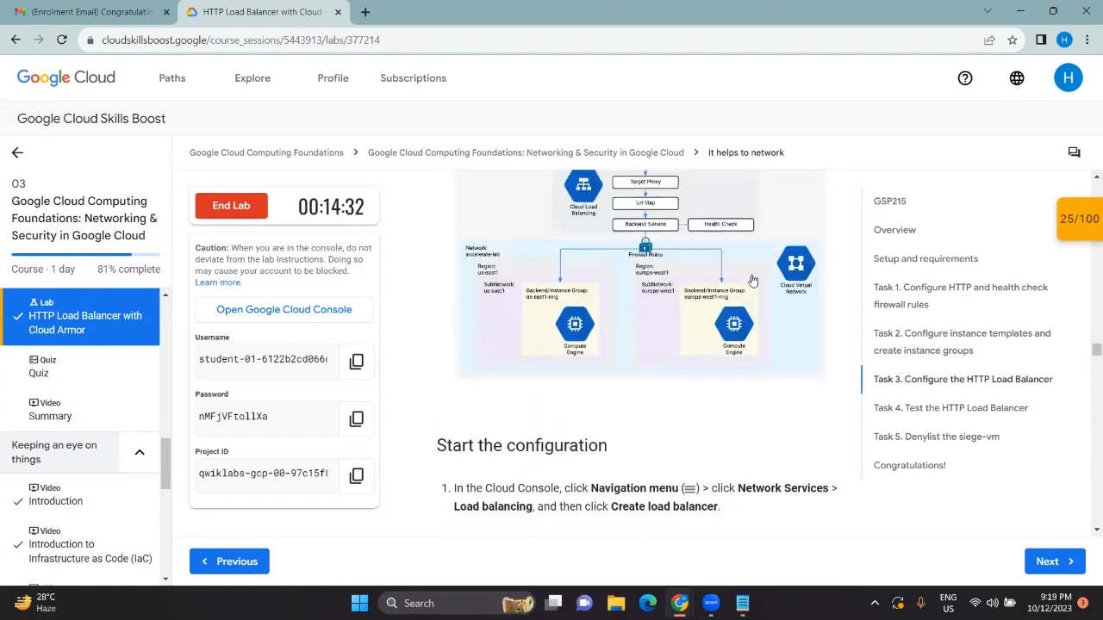
click(1075, 246)
click(958, 316)
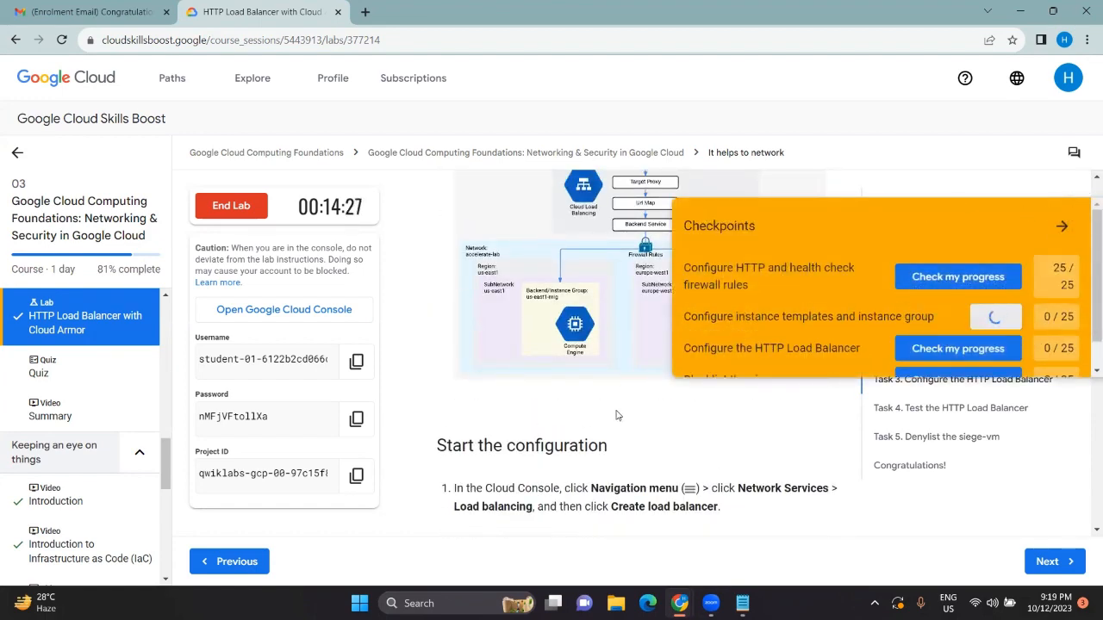
scroll(939, 311, down, 1)
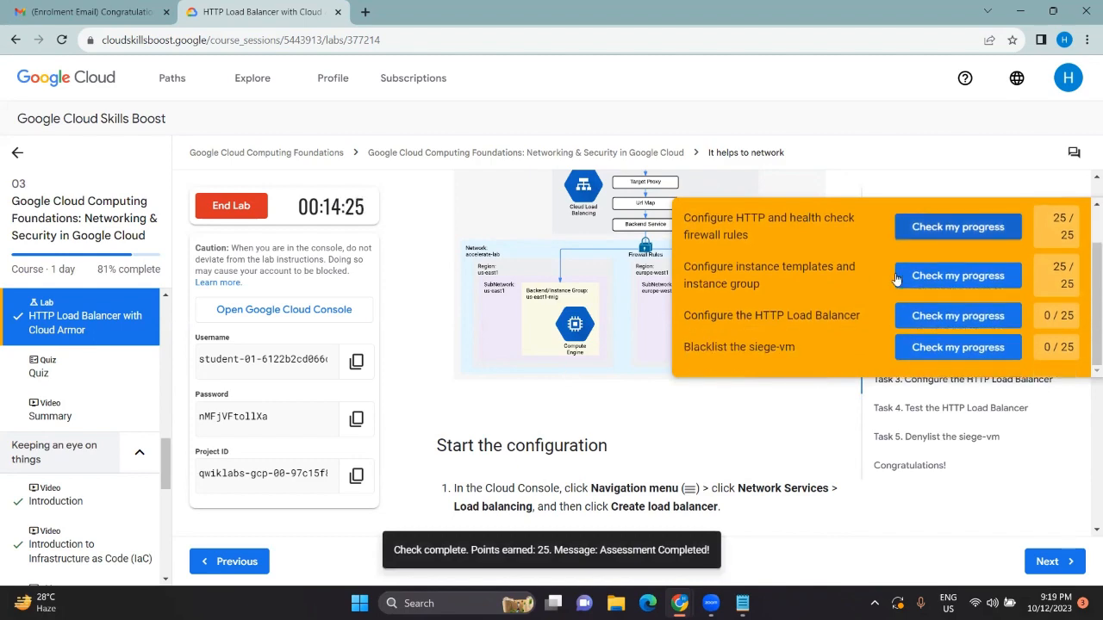
click(937, 316)
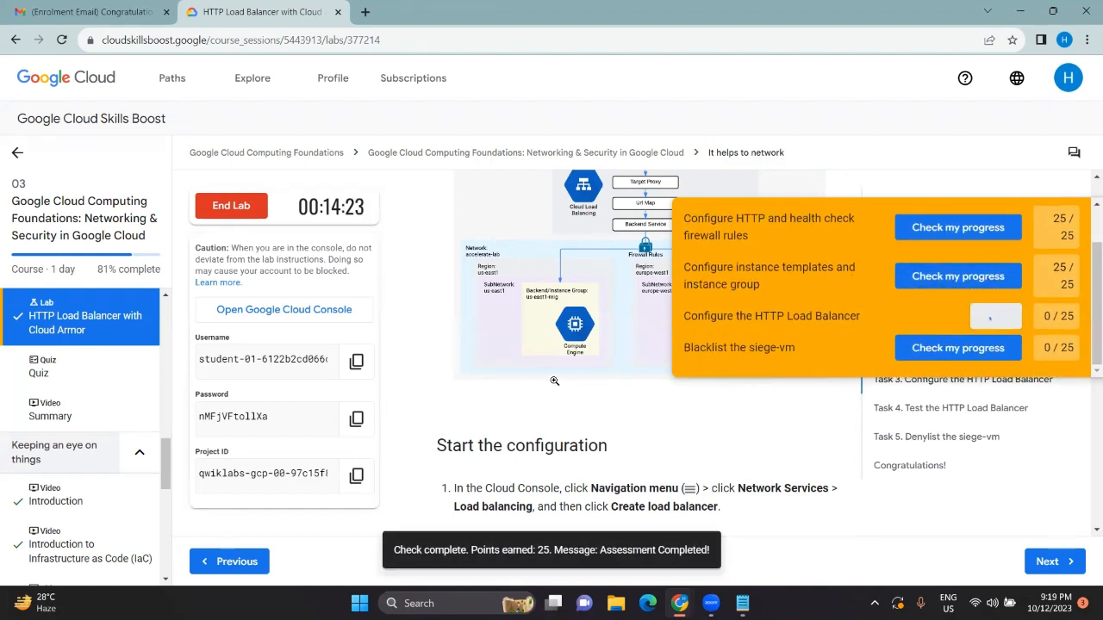
- Look through the lab's managed instance group settings and the checkpoint and backend verification sections around them
scroll(554, 380, up, 5)
scroll(554, 381, up, 10)
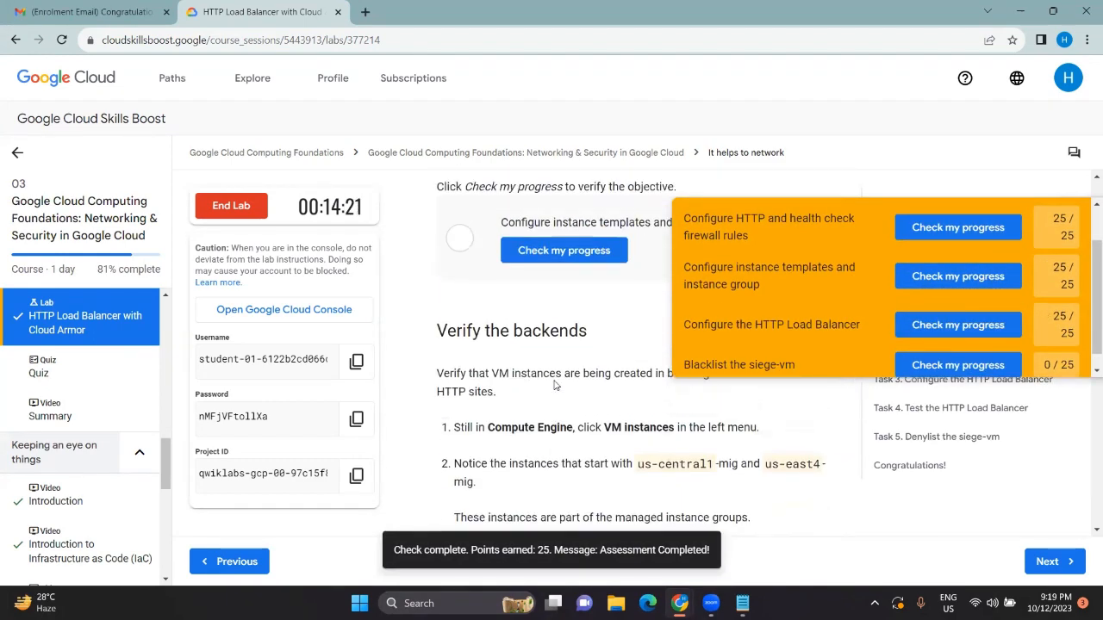
scroll(555, 384, down, 2)
scroll(551, 366, up, 6)
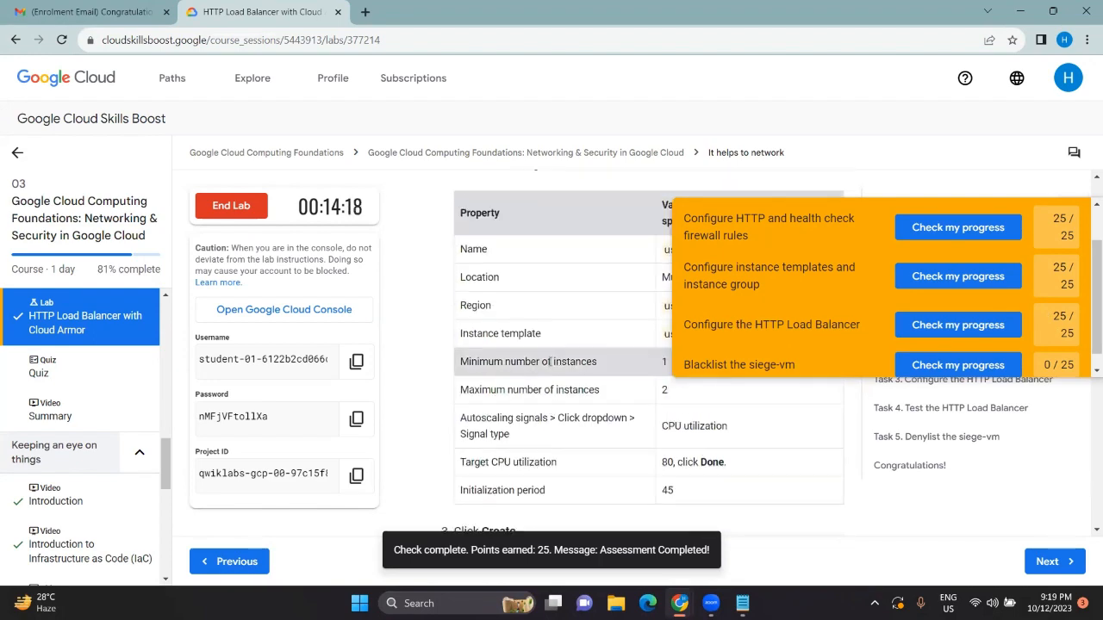
scroll(552, 367, down, 3)
scroll(551, 366, up, 10)
scroll(550, 365, down, 8)
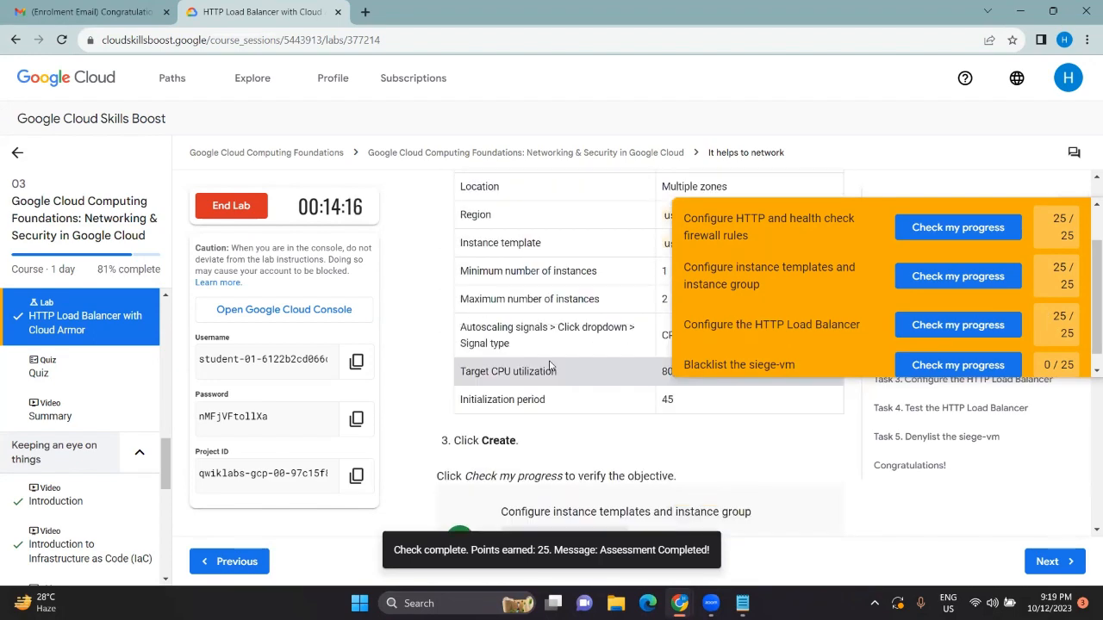
- Go to the end of the lab's Task 1 and check progress for the HTTP and health check firewall rules checkpoint
scroll(550, 363, down, 6)
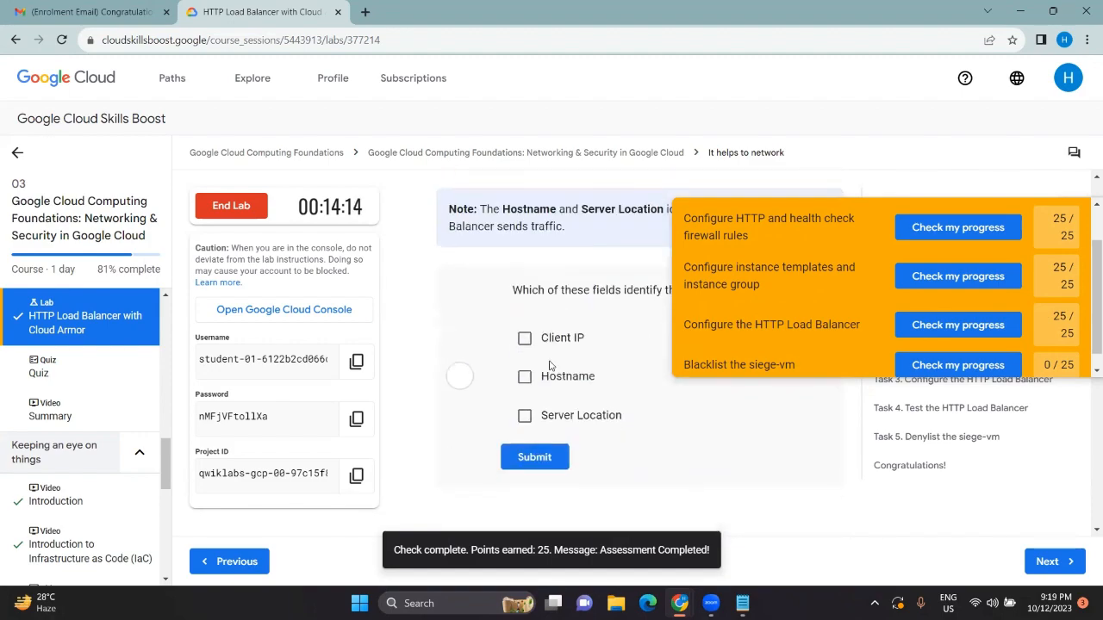
scroll(550, 363, up, 8)
scroll(550, 362, up, 15)
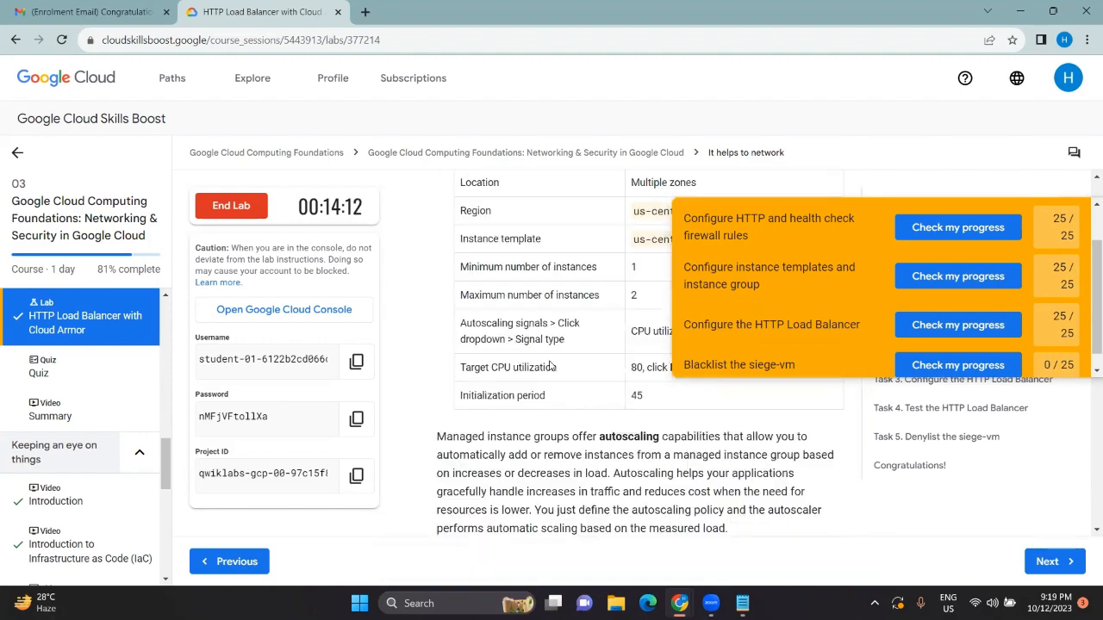
scroll(550, 365, up, 15)
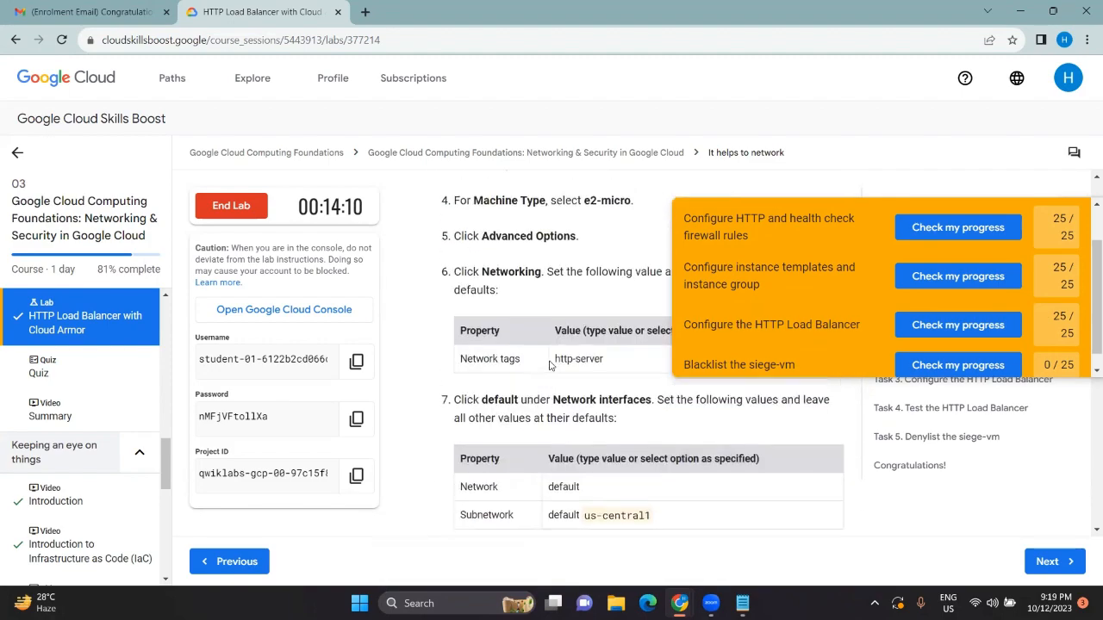
click(559, 444)
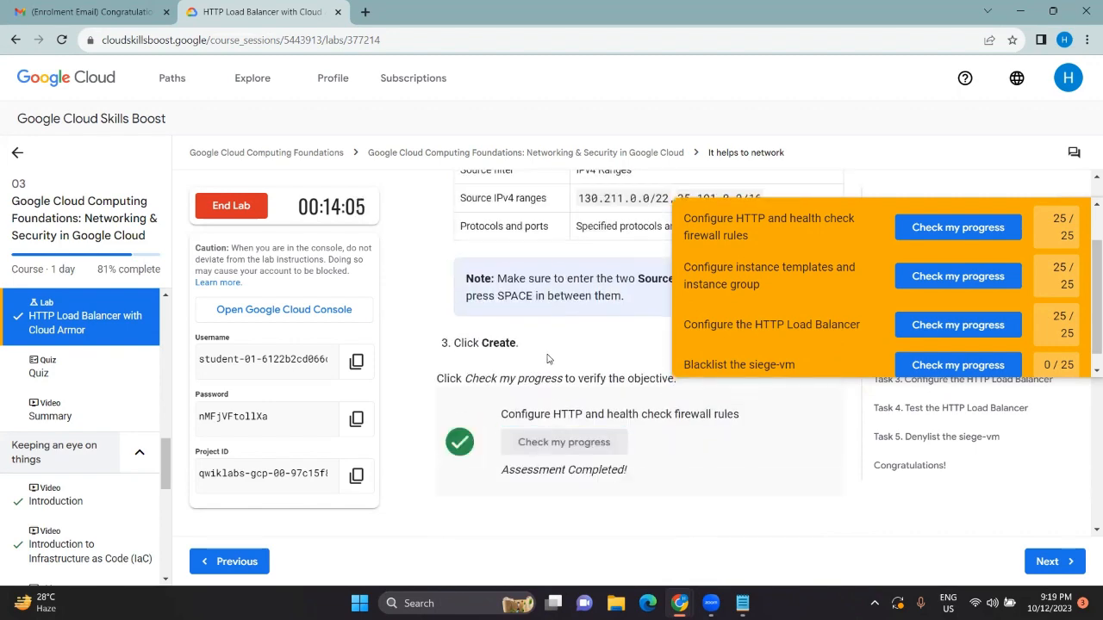
- Check progress for the Configure the HTTP Load Balancer checkpoint just before Task 4 in the lab instructions
scroll(541, 405, down, 5)
scroll(540, 405, down, 5)
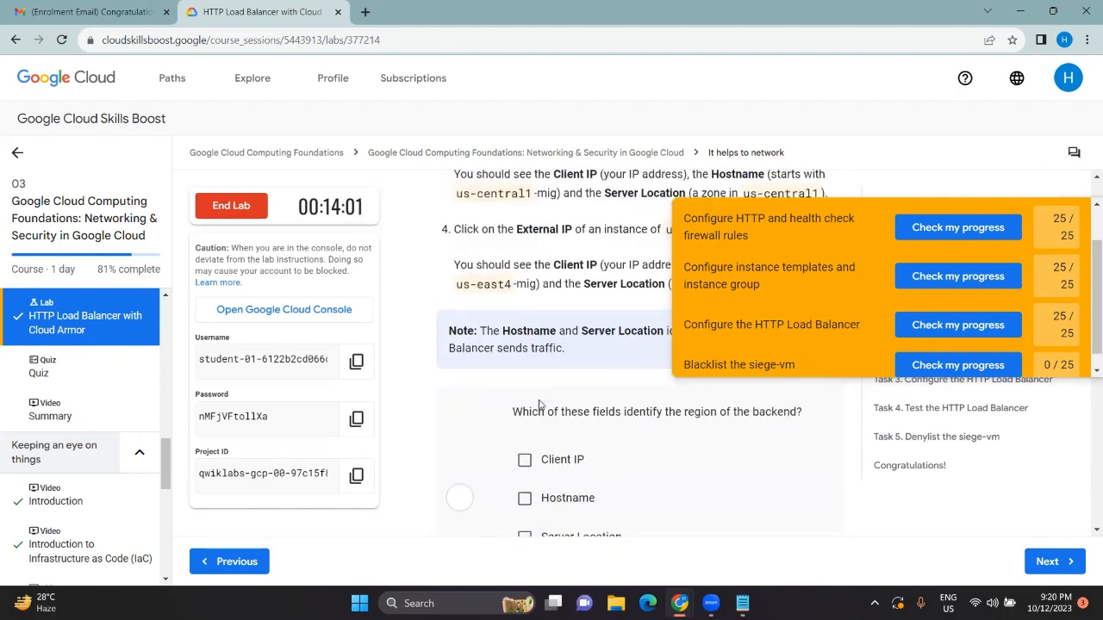
scroll(540, 405, down, 20)
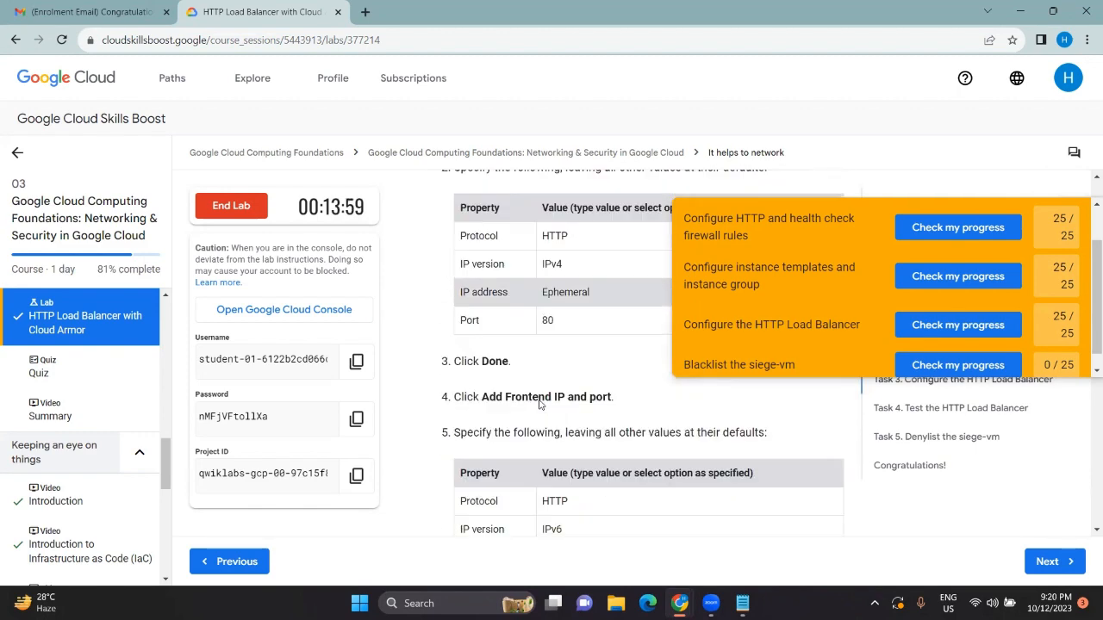
scroll(541, 405, down, 5)
scroll(541, 405, down, 10)
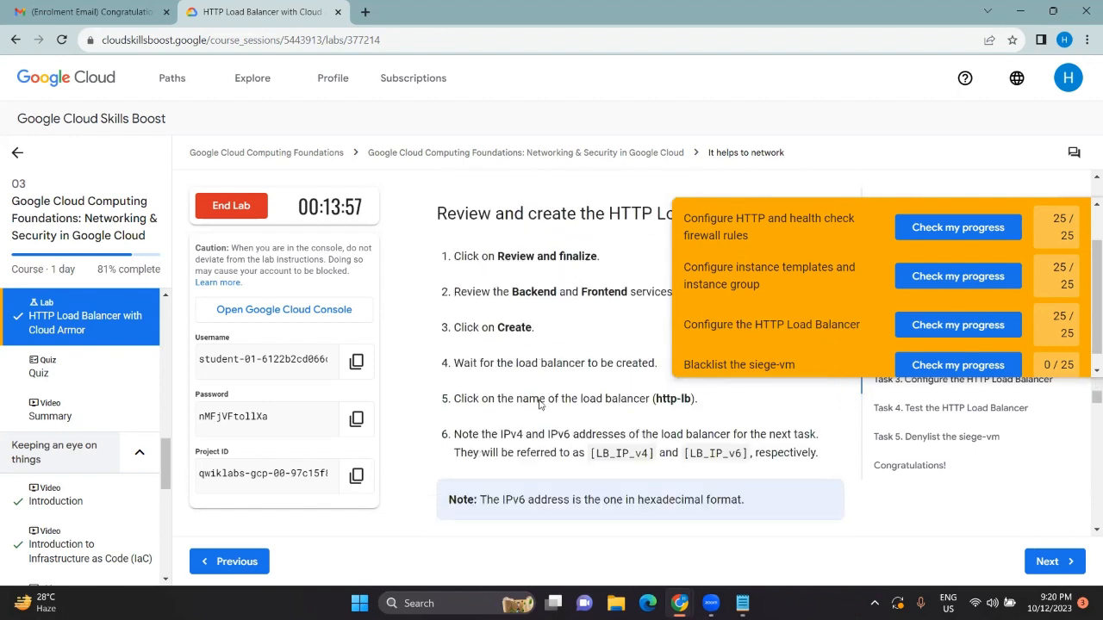
scroll(552, 345, up, 2)
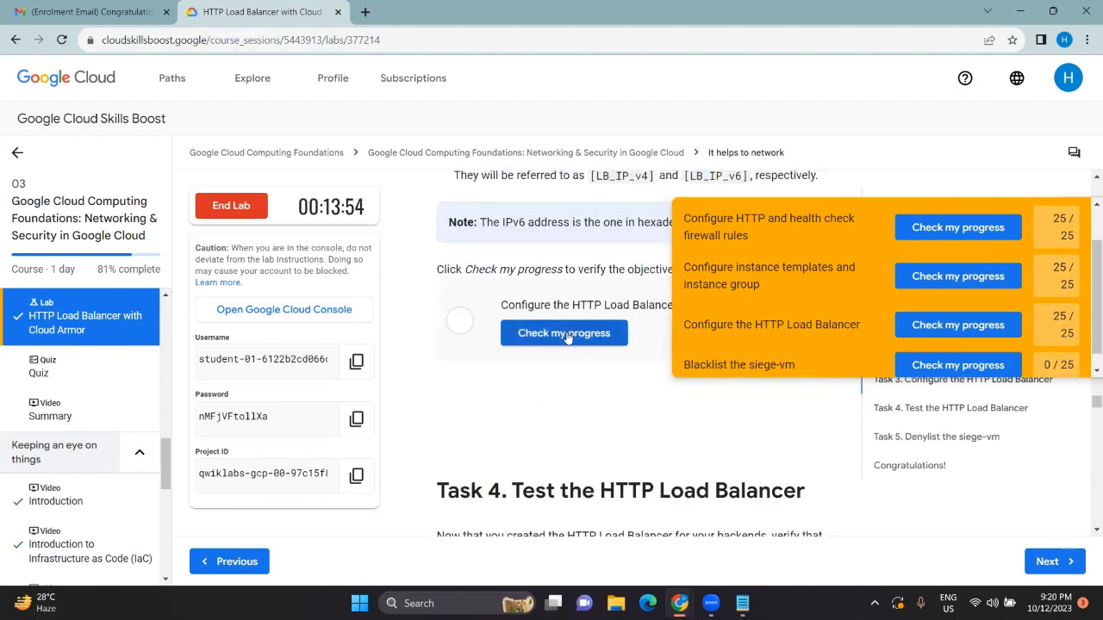
click(569, 333)
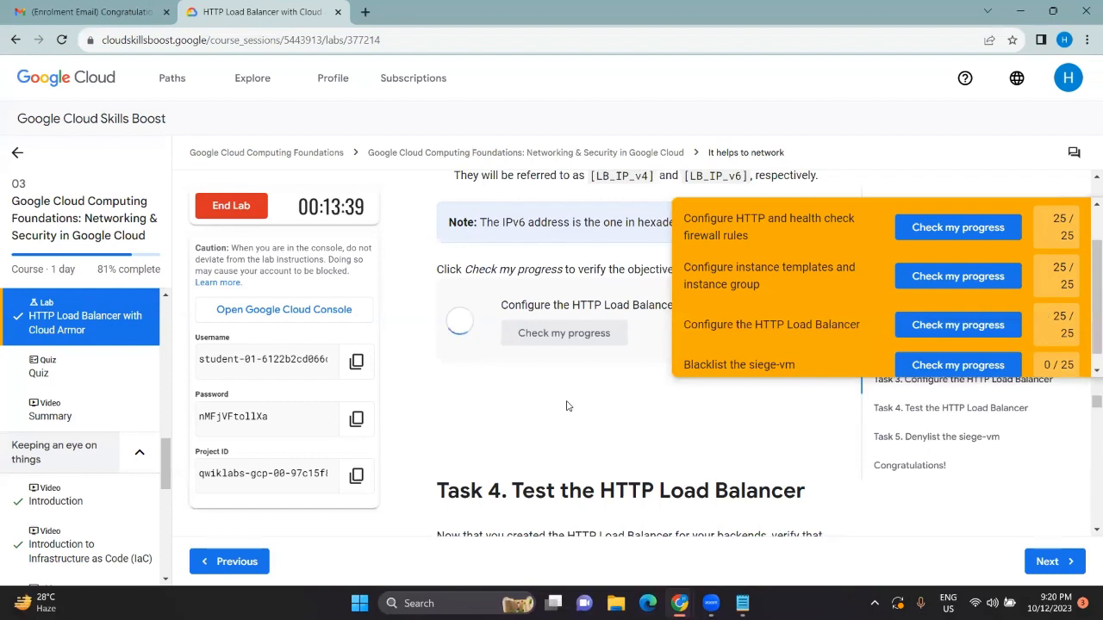
- Check progress for the Denylist the siege-vm checkpoint in Task 5 of the lab instructions
scroll(567, 406, down, 1)
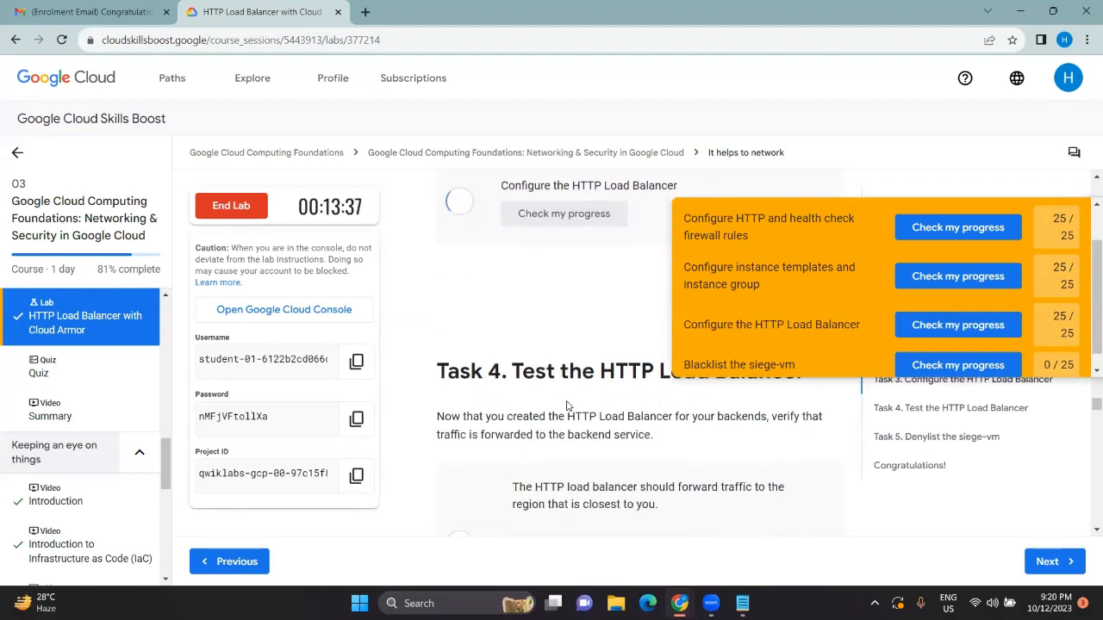
scroll(567, 406, down, 2)
scroll(567, 406, up, 7)
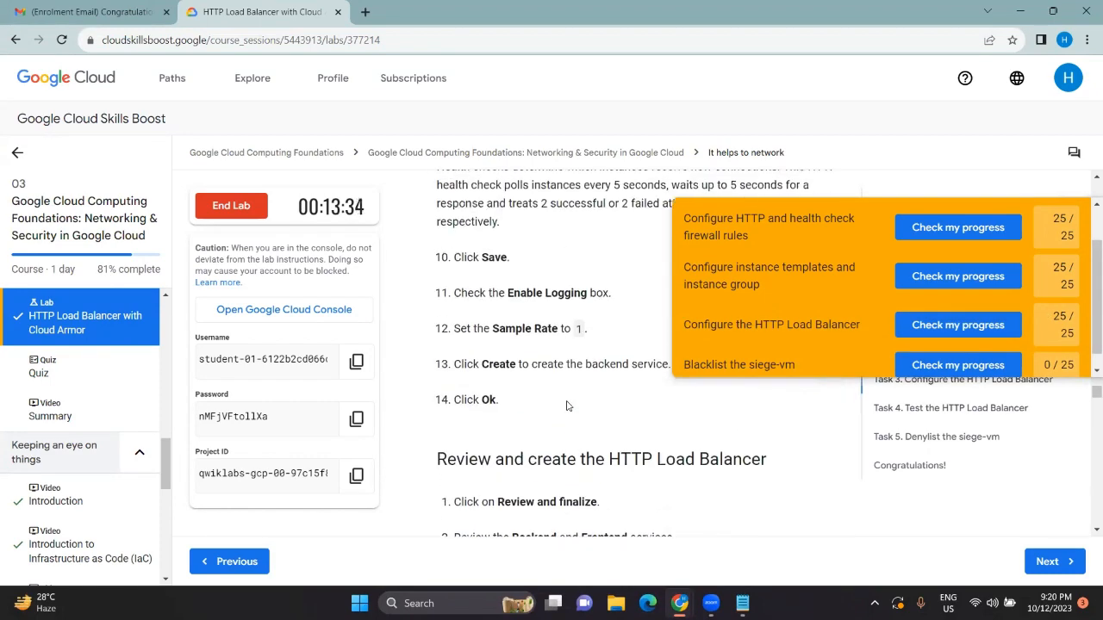
scroll(567, 405, up, 2)
scroll(567, 406, down, 8)
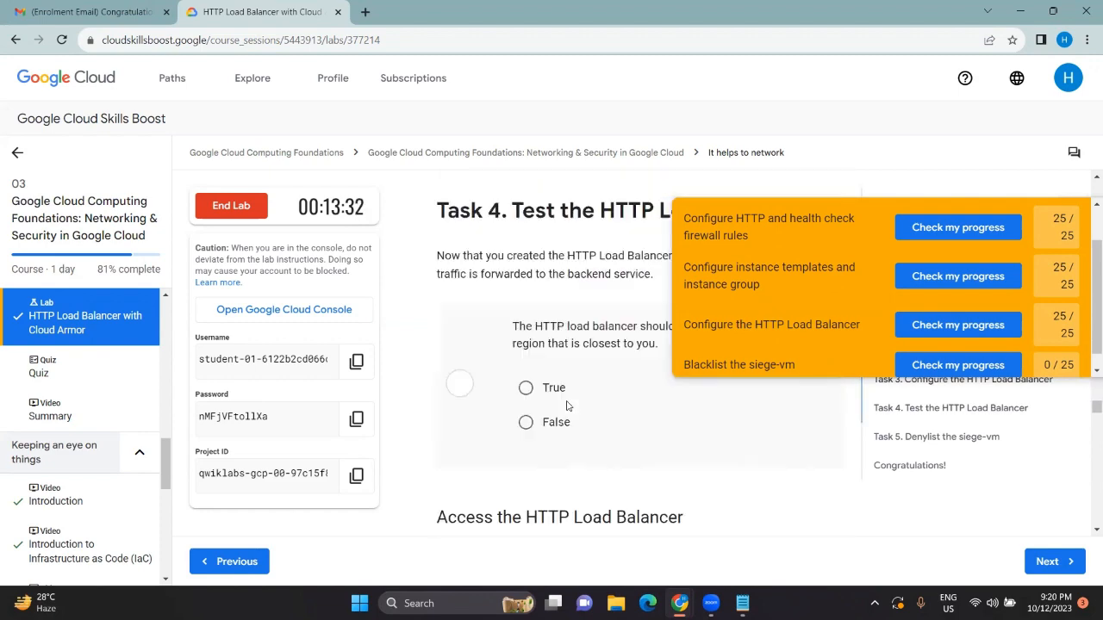
scroll(567, 406, down, 15)
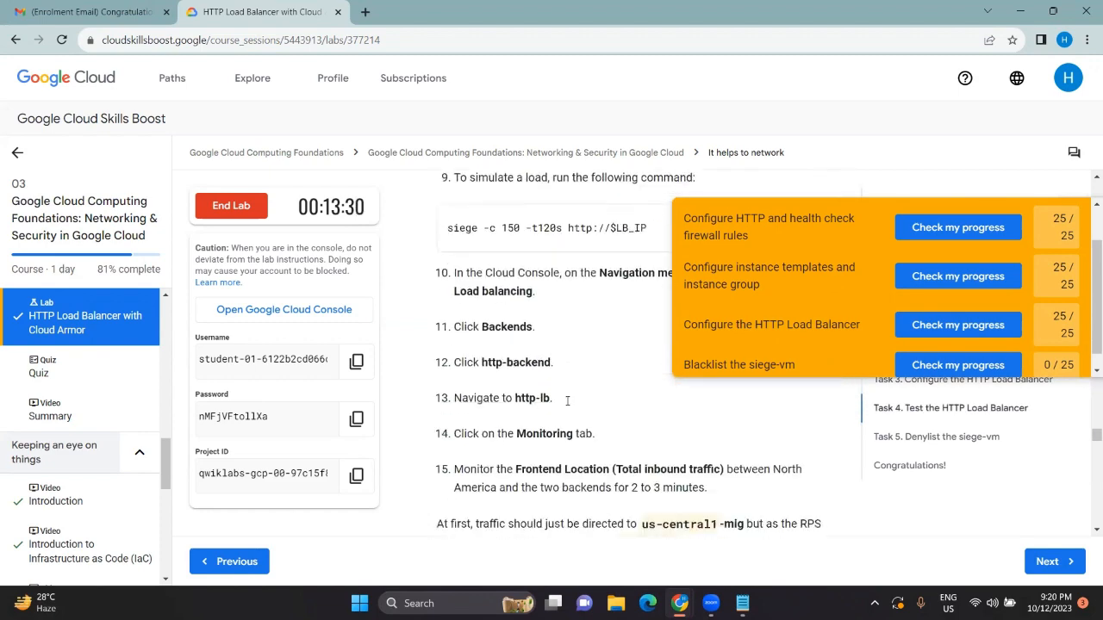
scroll(567, 400, down, 15)
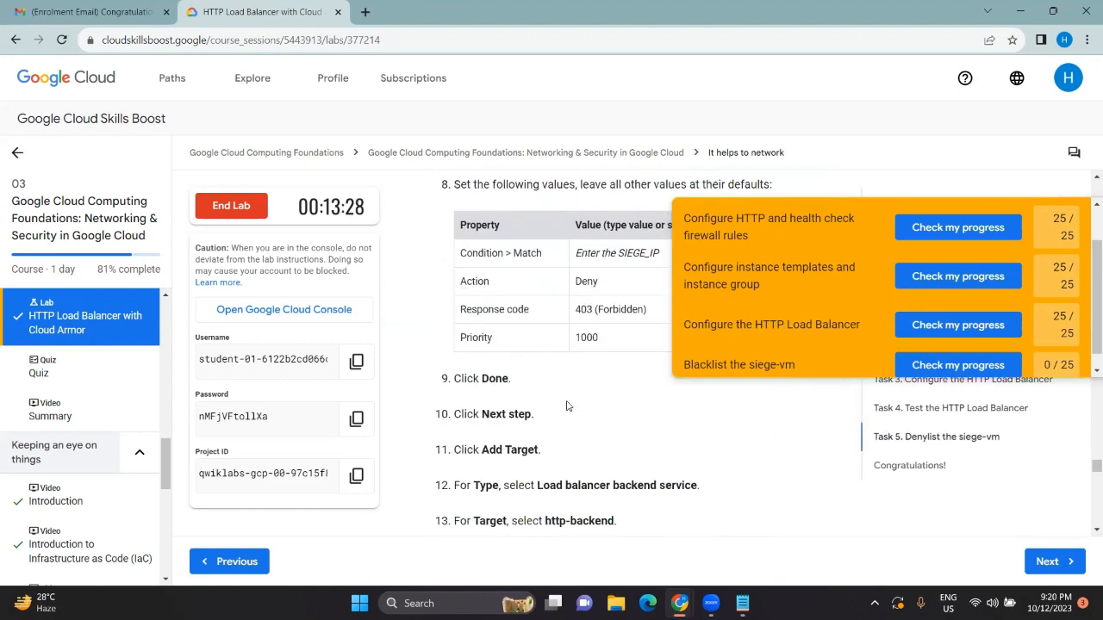
scroll(567, 406, down, 5)
click(574, 350)
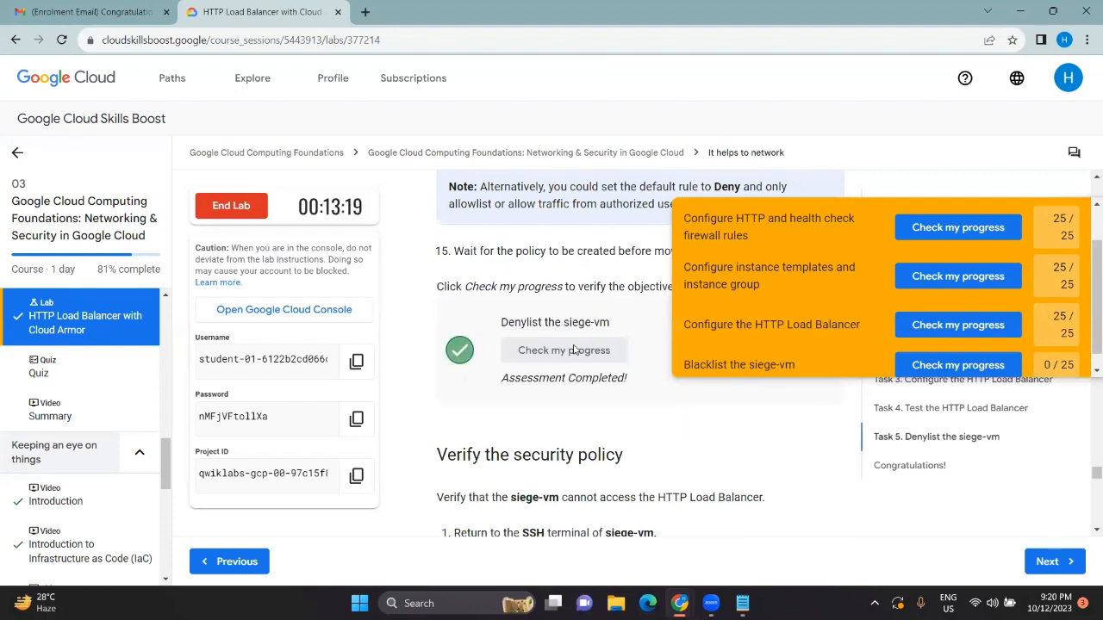
- Check progress for Blacklist the siege-vm in the lab's checkpoint score overview
click(943, 356)
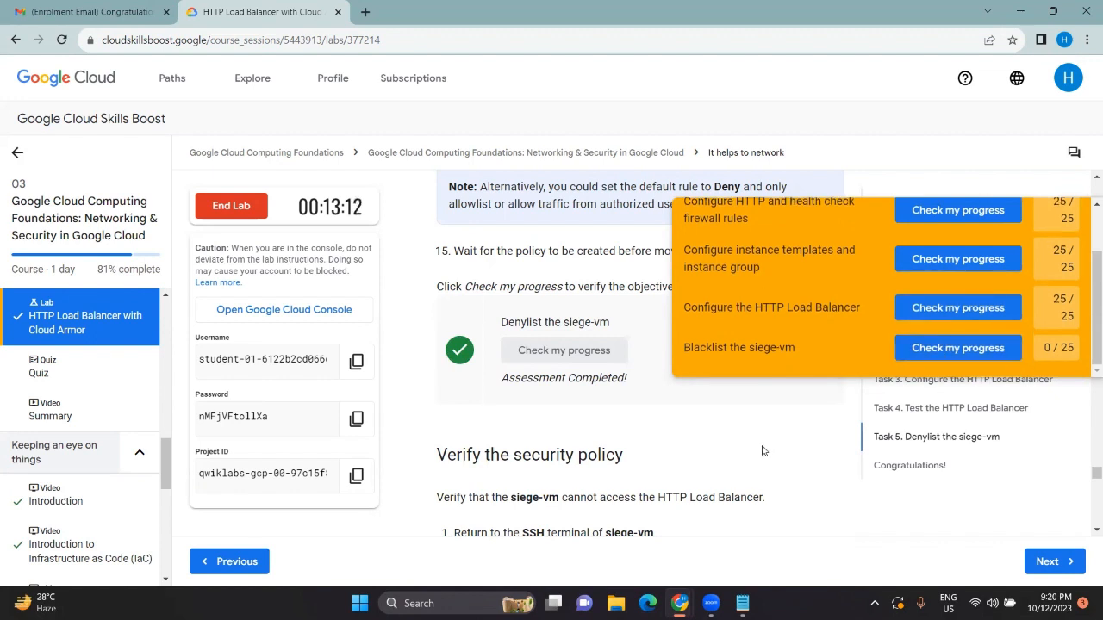
click(908, 339)
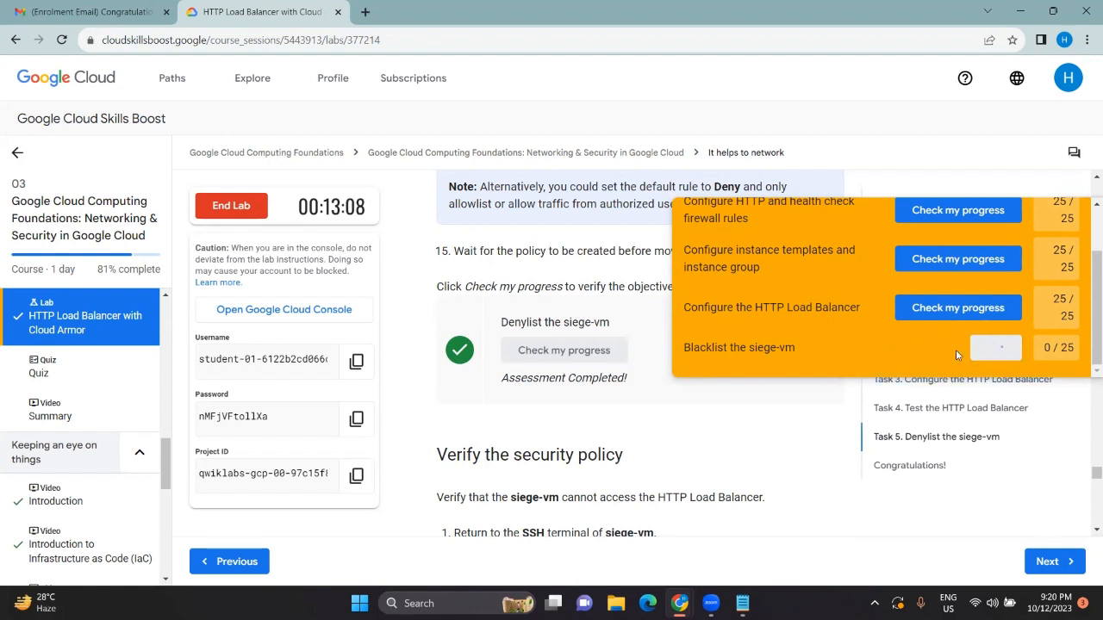
click(938, 349)
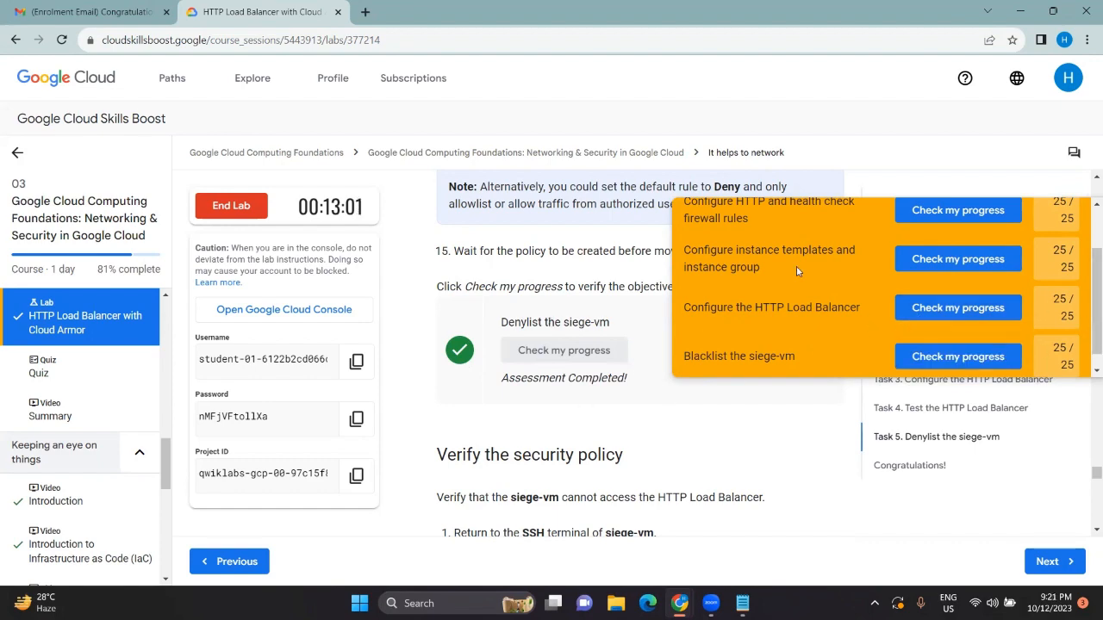
- End the lab, submit a five-star satisfaction rating, and return to the course overview
click(217, 211)
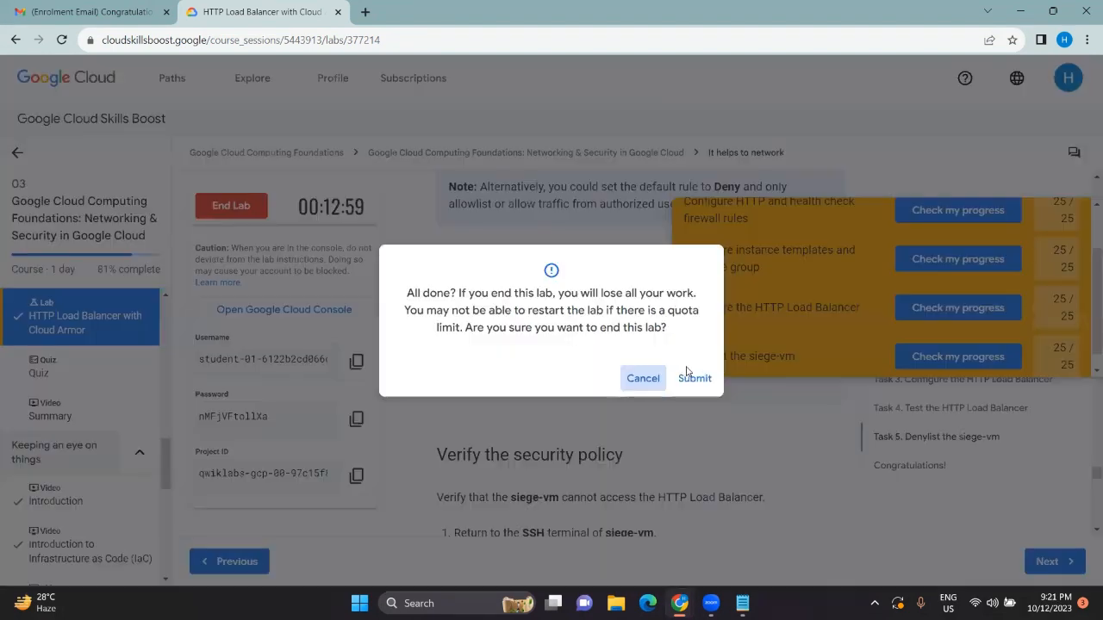
click(689, 378)
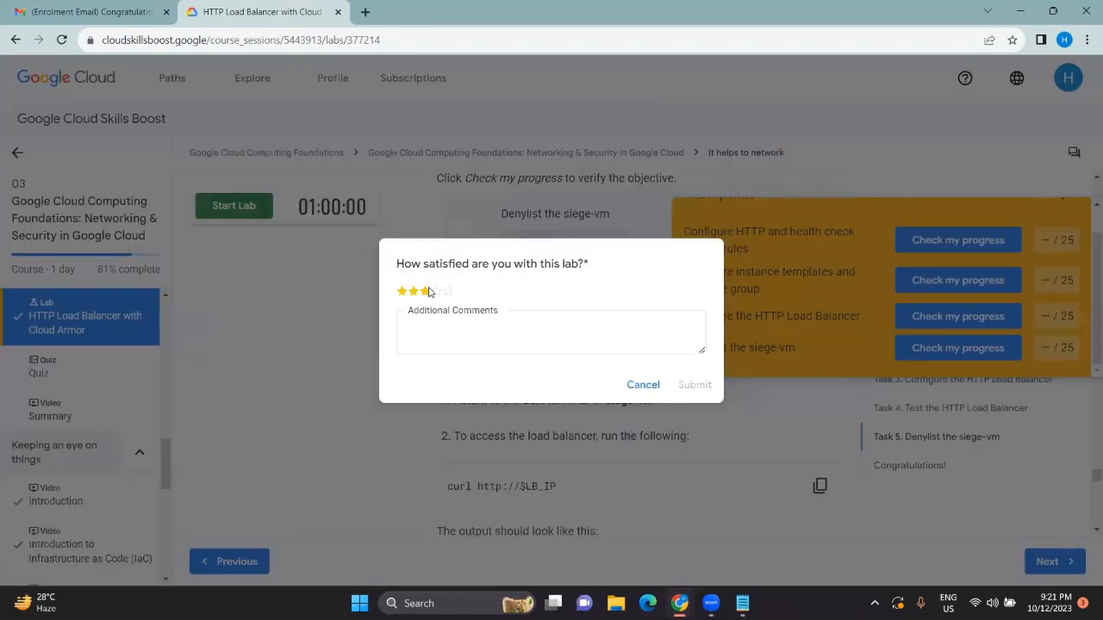
click(446, 295)
click(695, 384)
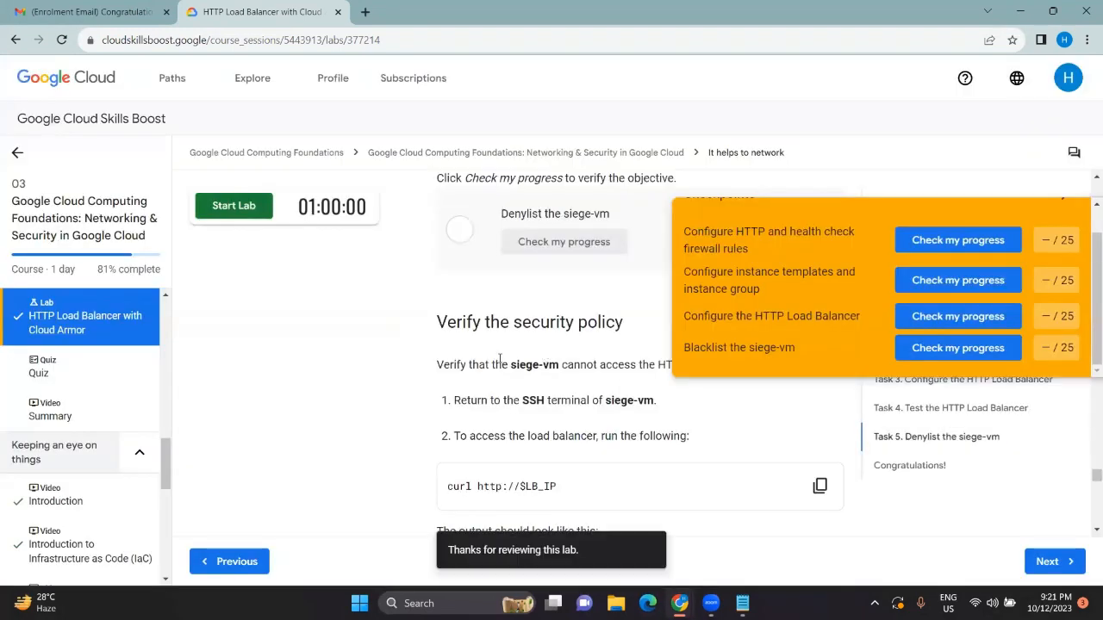
click(15, 40)
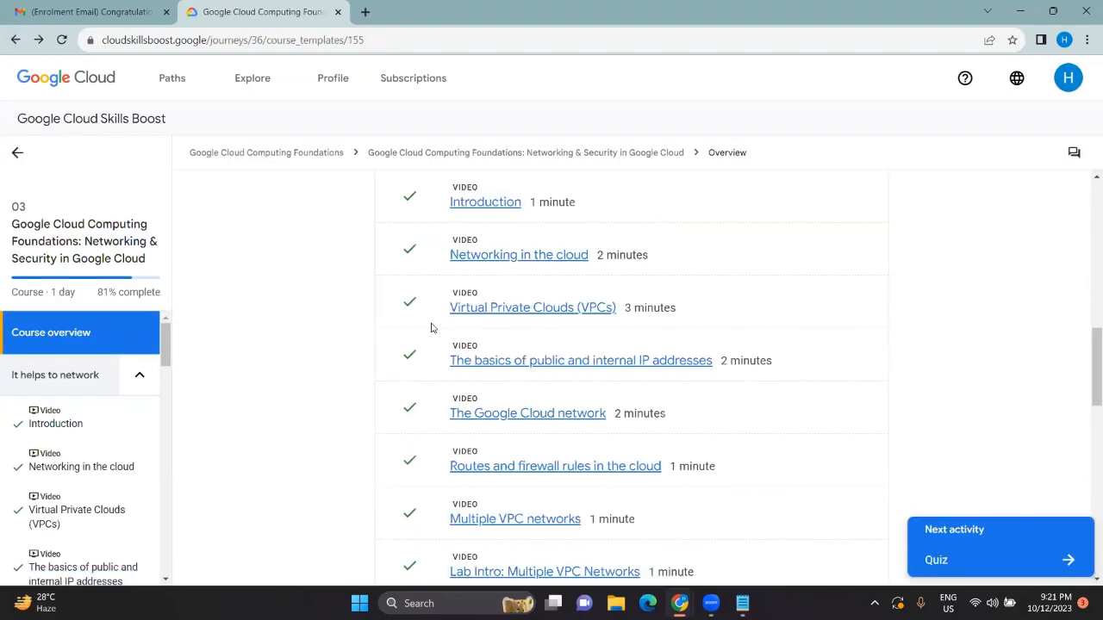
scroll(433, 329, up, 1)
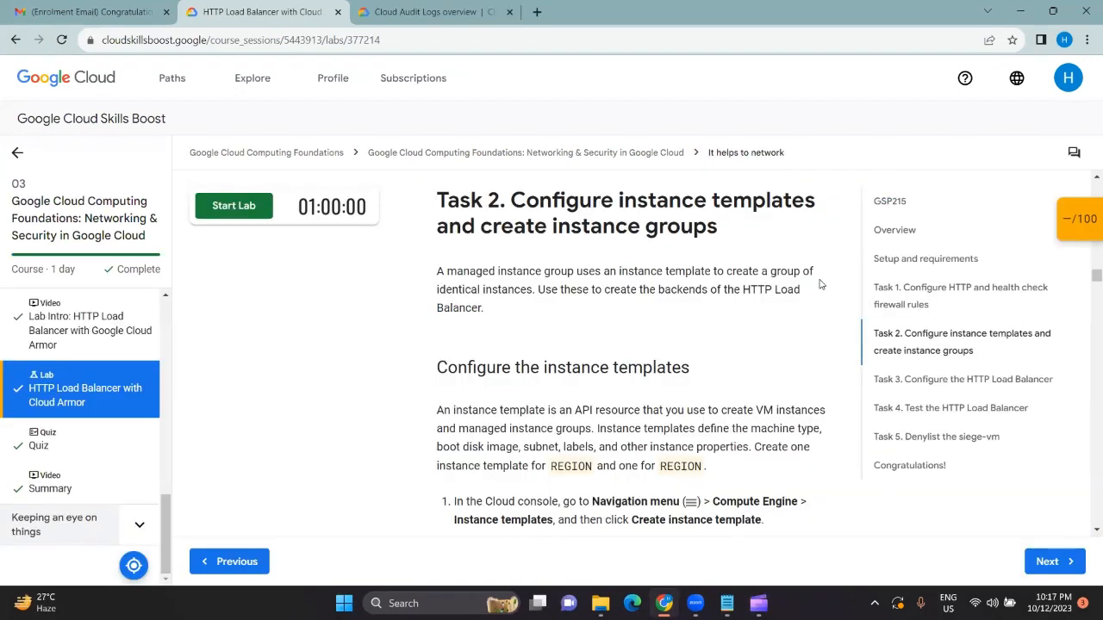
- Switch to Notepad and examine the empty REGION1 and REGION2 export lines of the prepared script
click(726, 603)
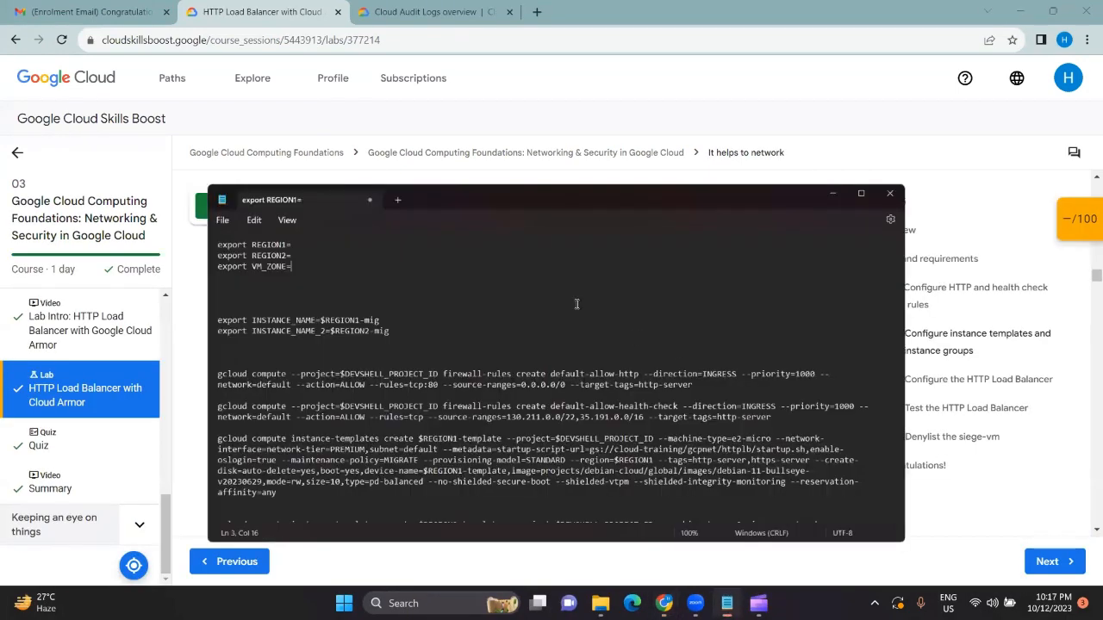
click(848, 127)
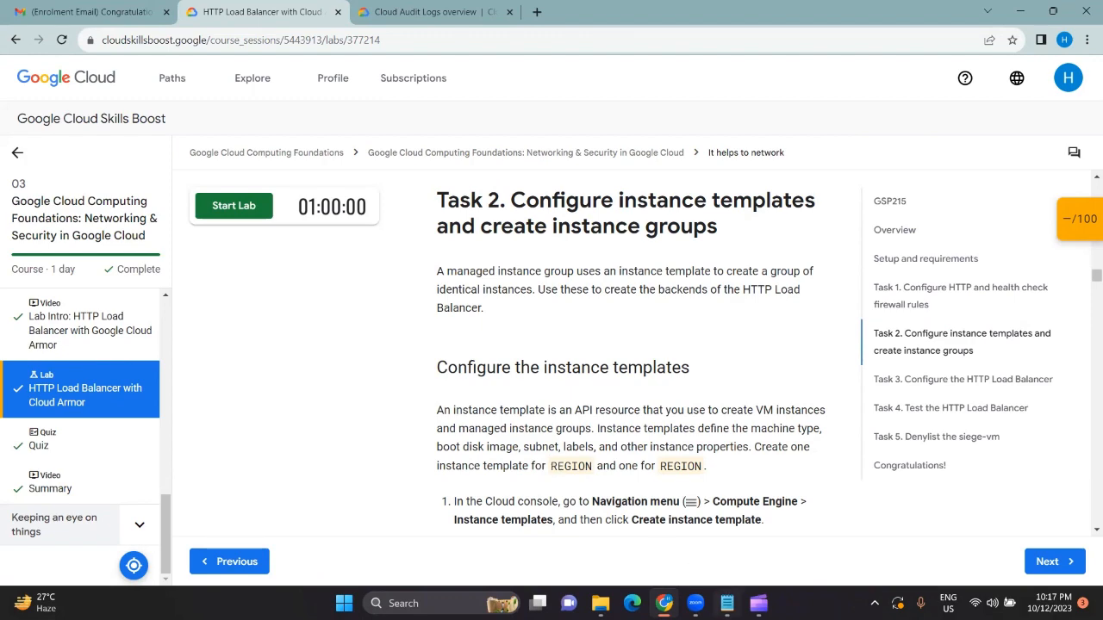
click(728, 604)
click(229, 186)
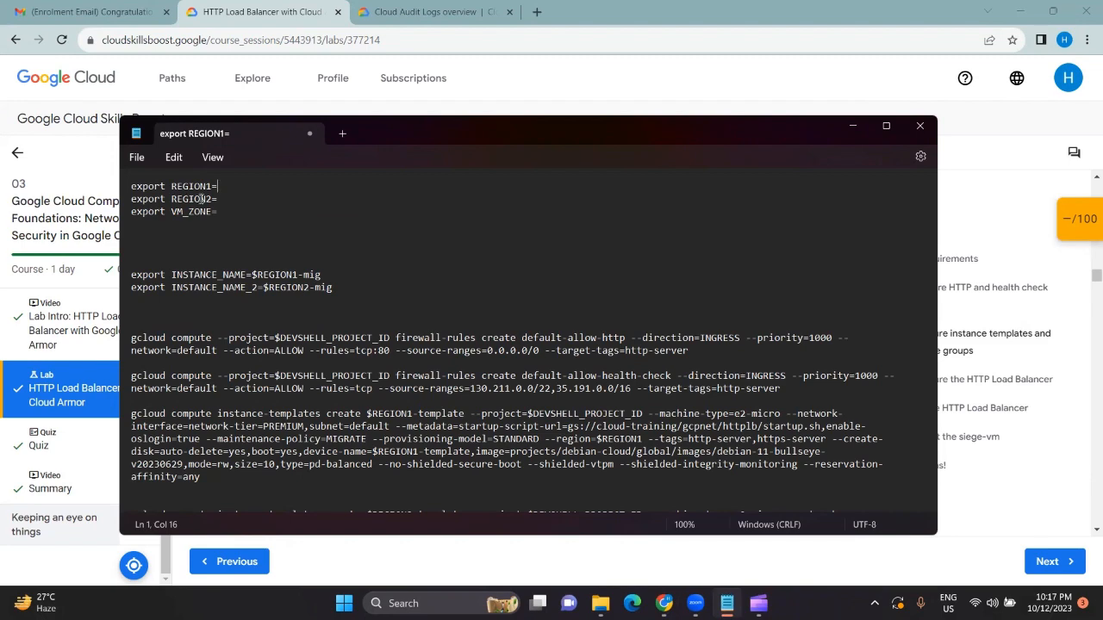
click(840, 126)
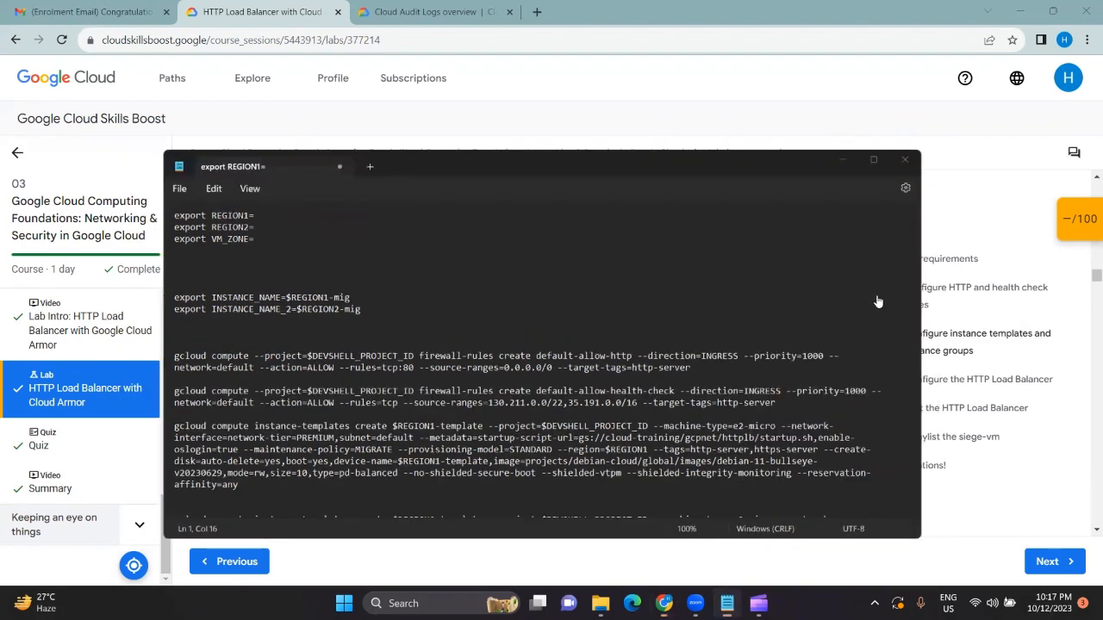
- Look up the siege-vm region and zone settings in the lab's Task 4, and locate the script's VM_ZONE export line in Notepad
click(907, 405)
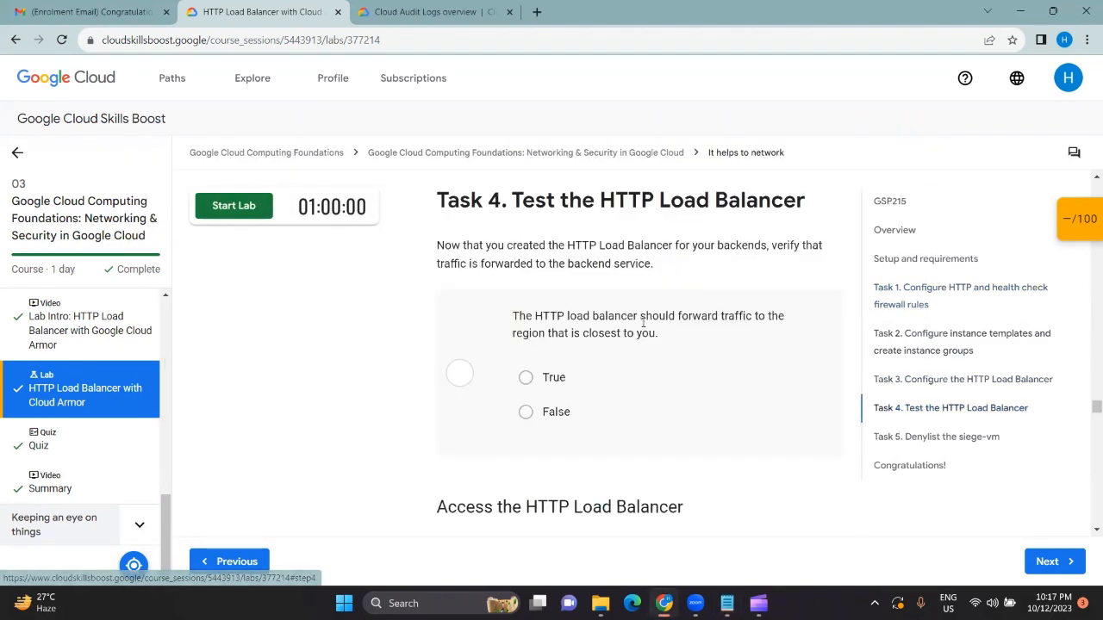
scroll(632, 385, down, 5)
scroll(632, 386, down, 10)
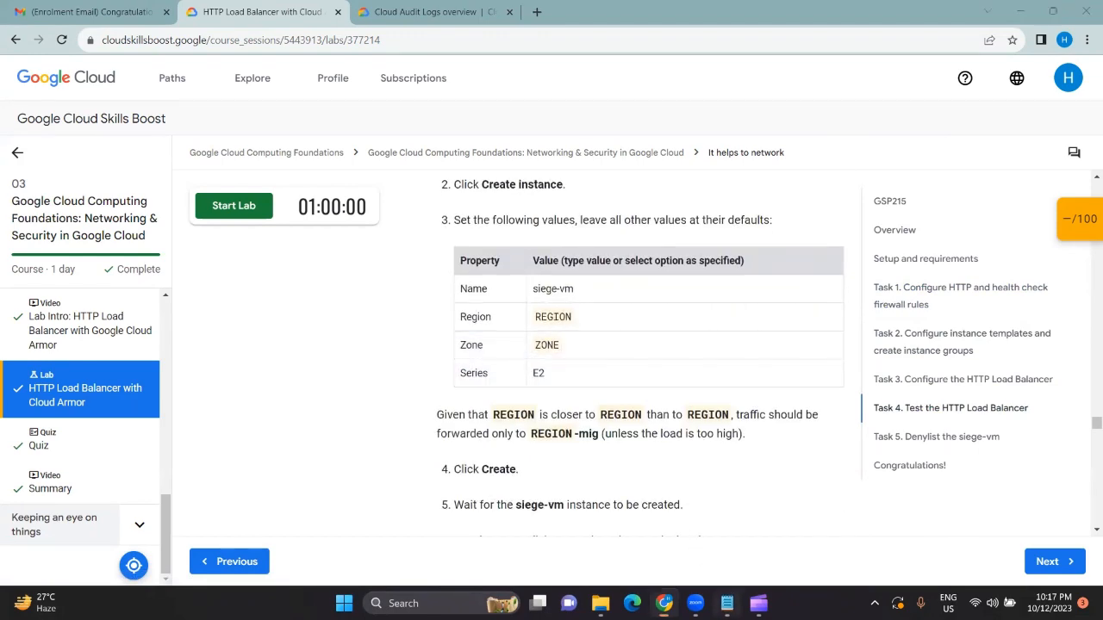
click(727, 604)
click(227, 210)
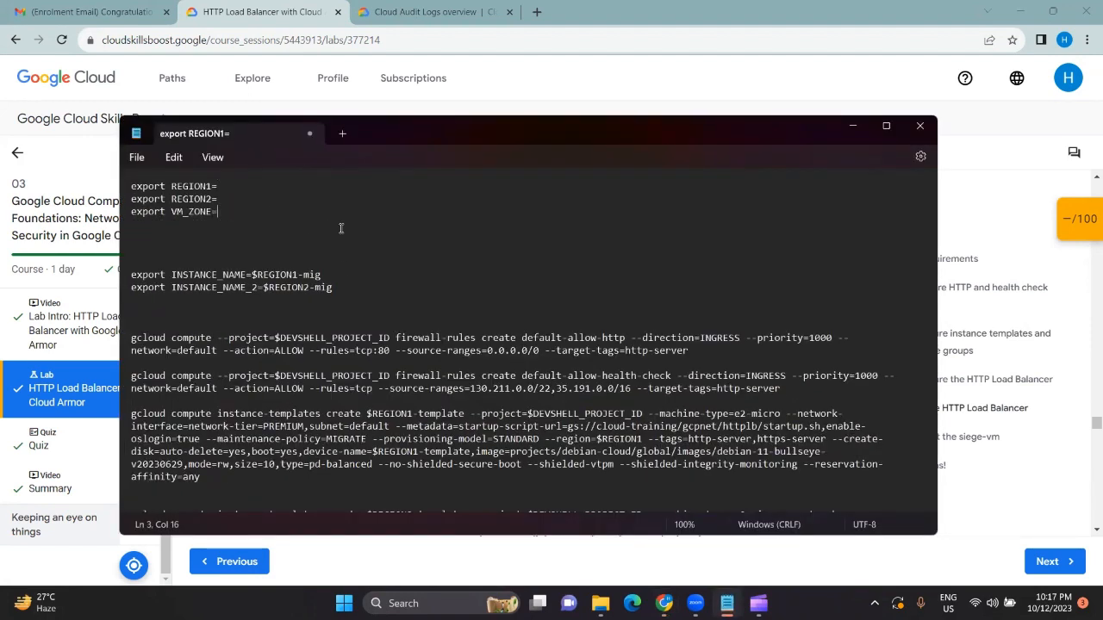
- Review the script's region and zone exports, instance name exports and full gcloud command block, and return to the lab page
drag(282, 215, 142, 183)
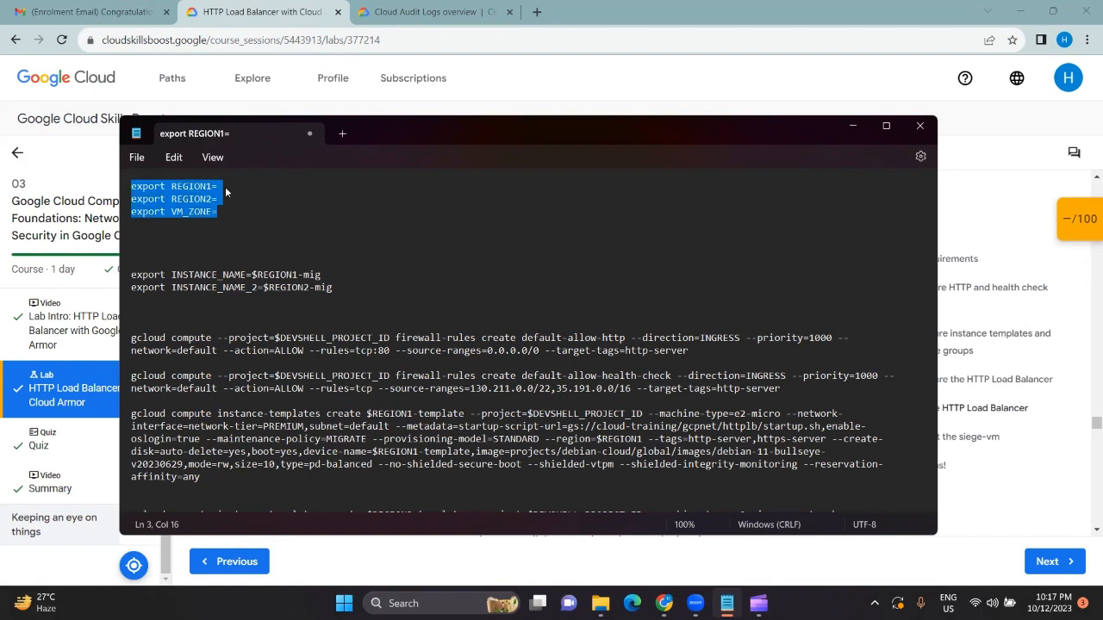
click(216, 248)
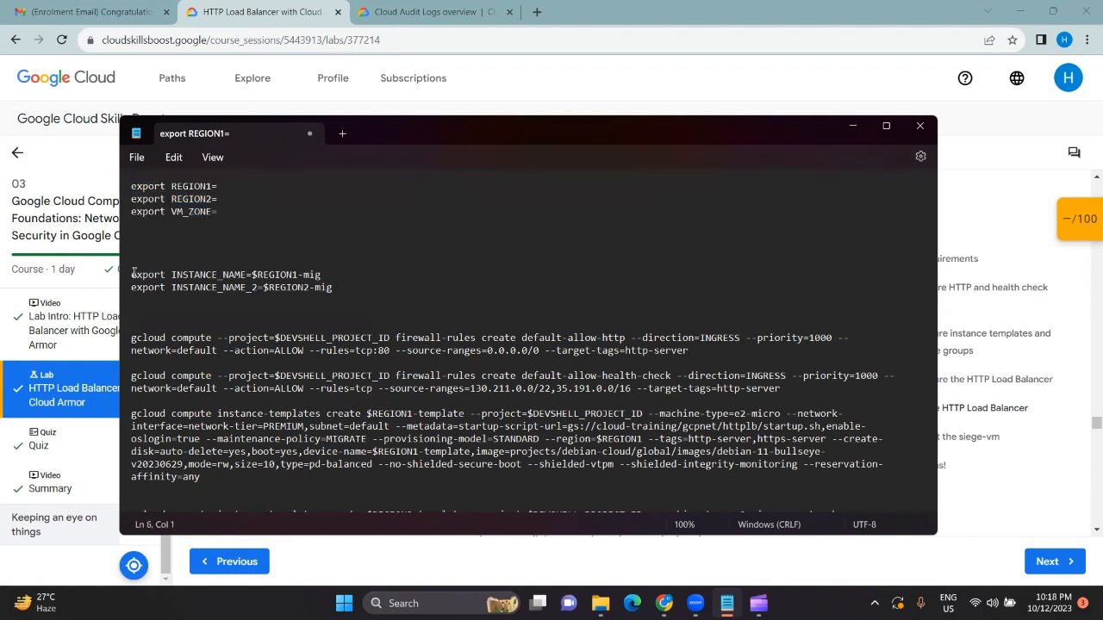
drag(132, 274, 336, 289)
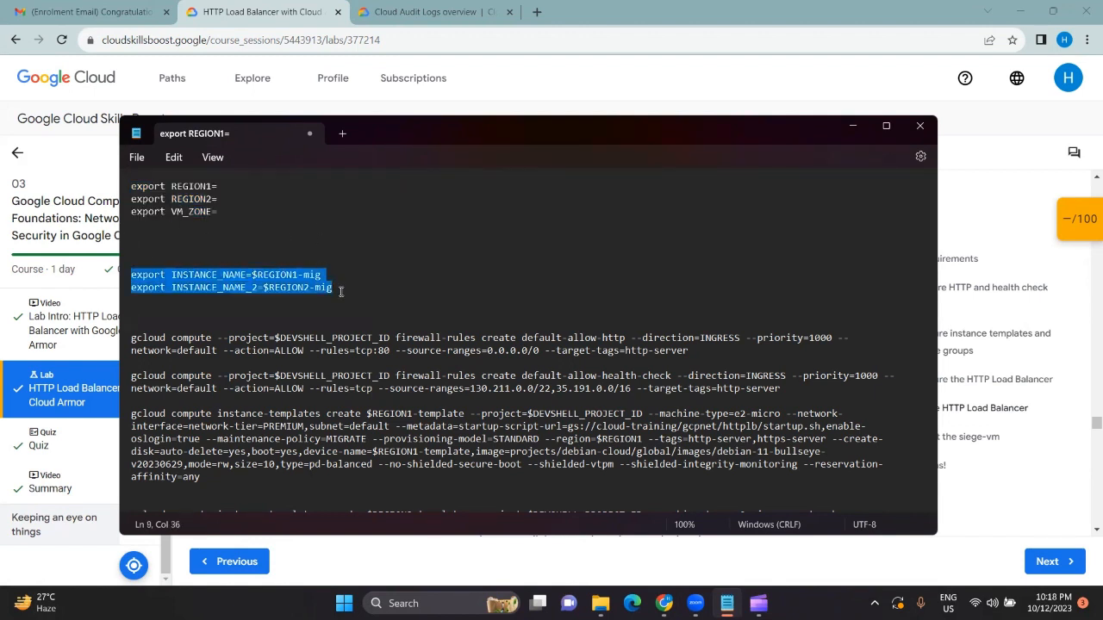
click(336, 289)
drag(131, 338, 541, 503)
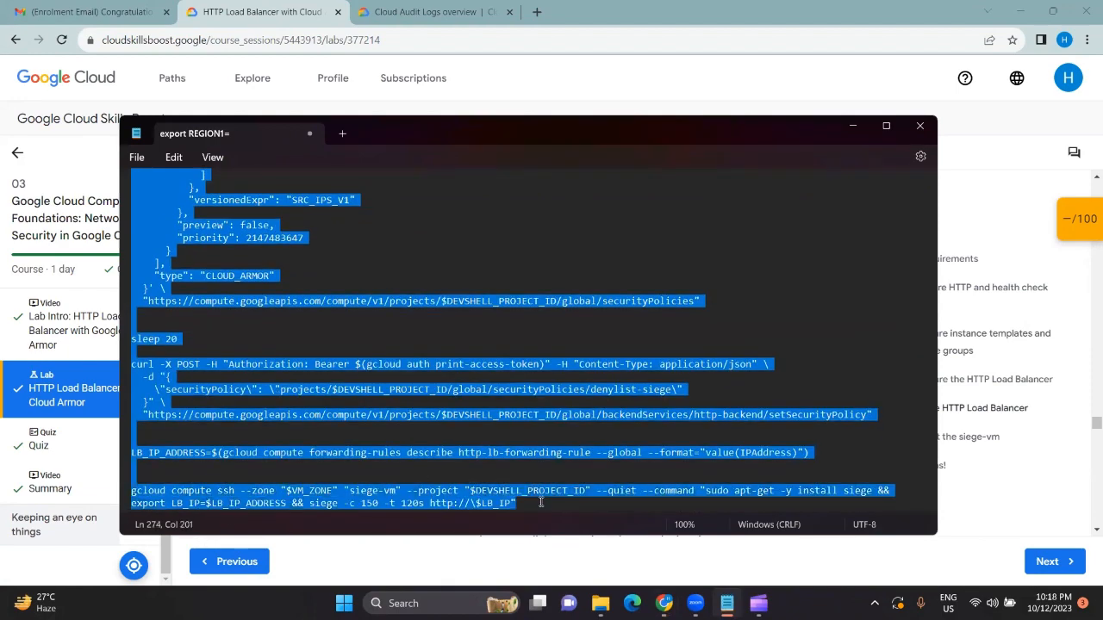
click(406, 327)
scroll(406, 328, up, 20)
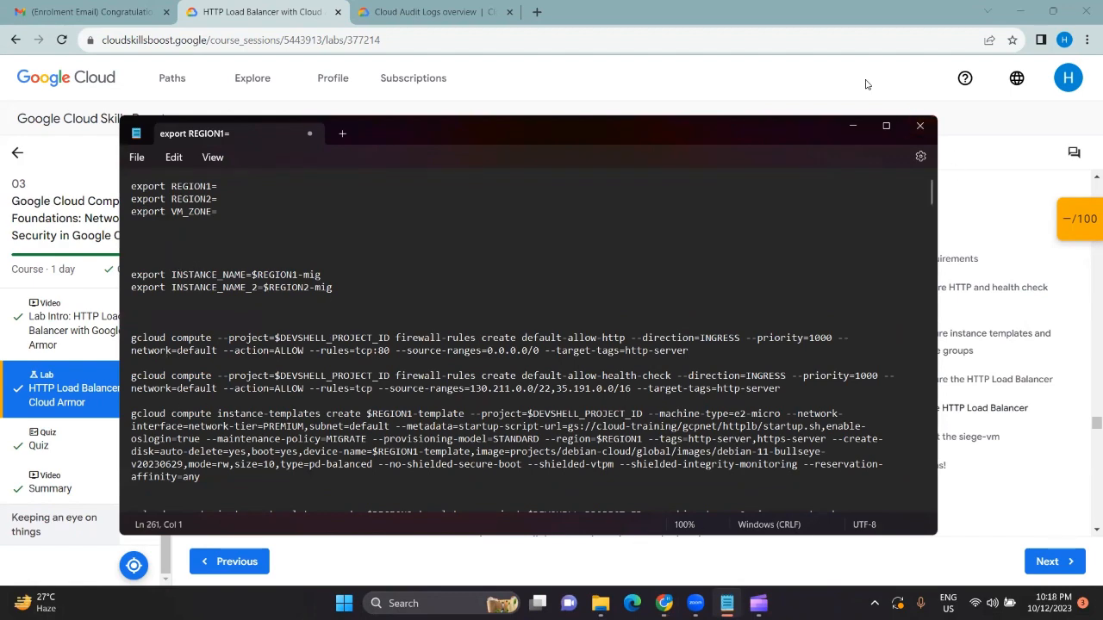
click(848, 123)
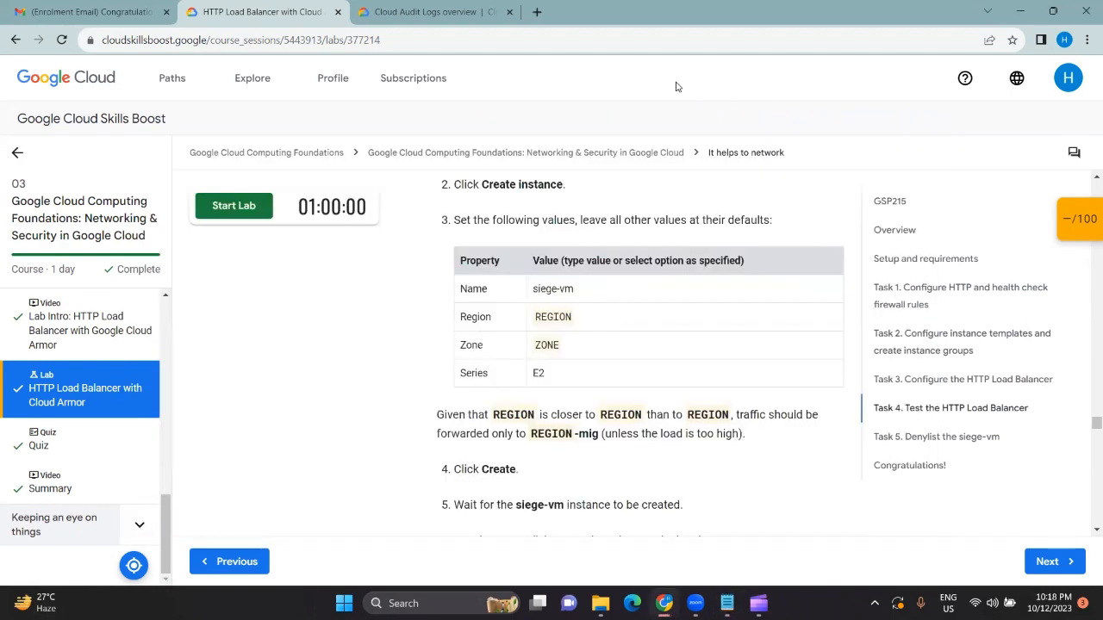